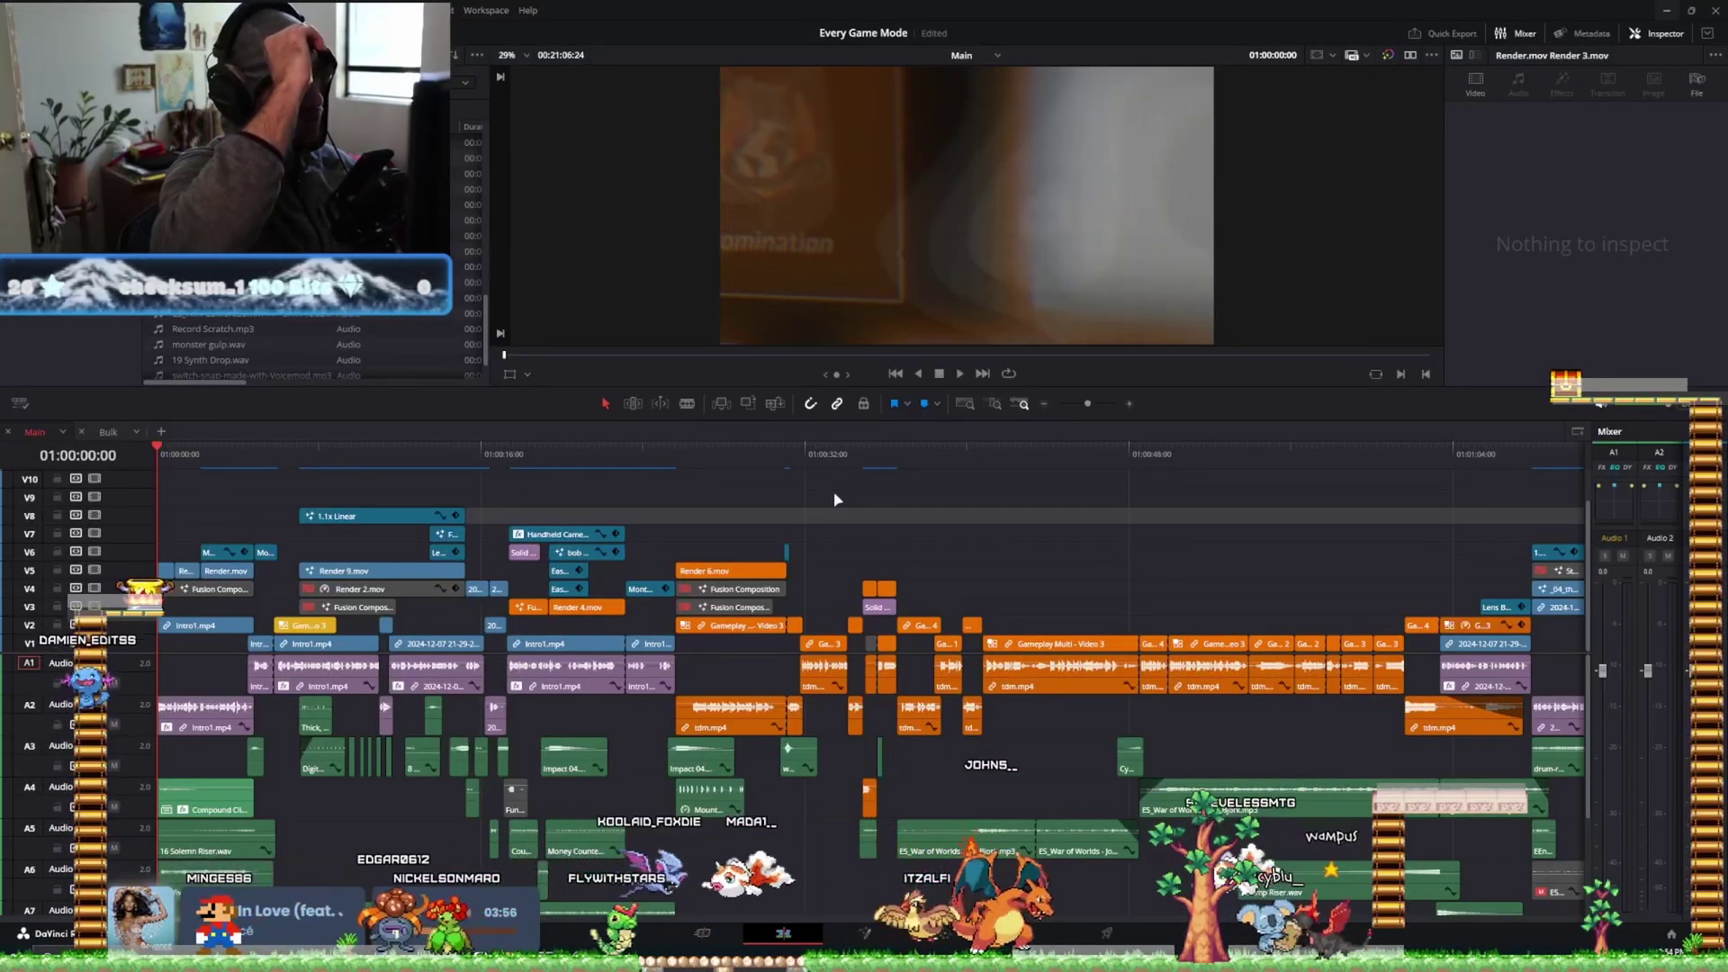
Zoom out the Edit page timeline to show more clips.
{"action": "key", "text": "ctrl+minus"}
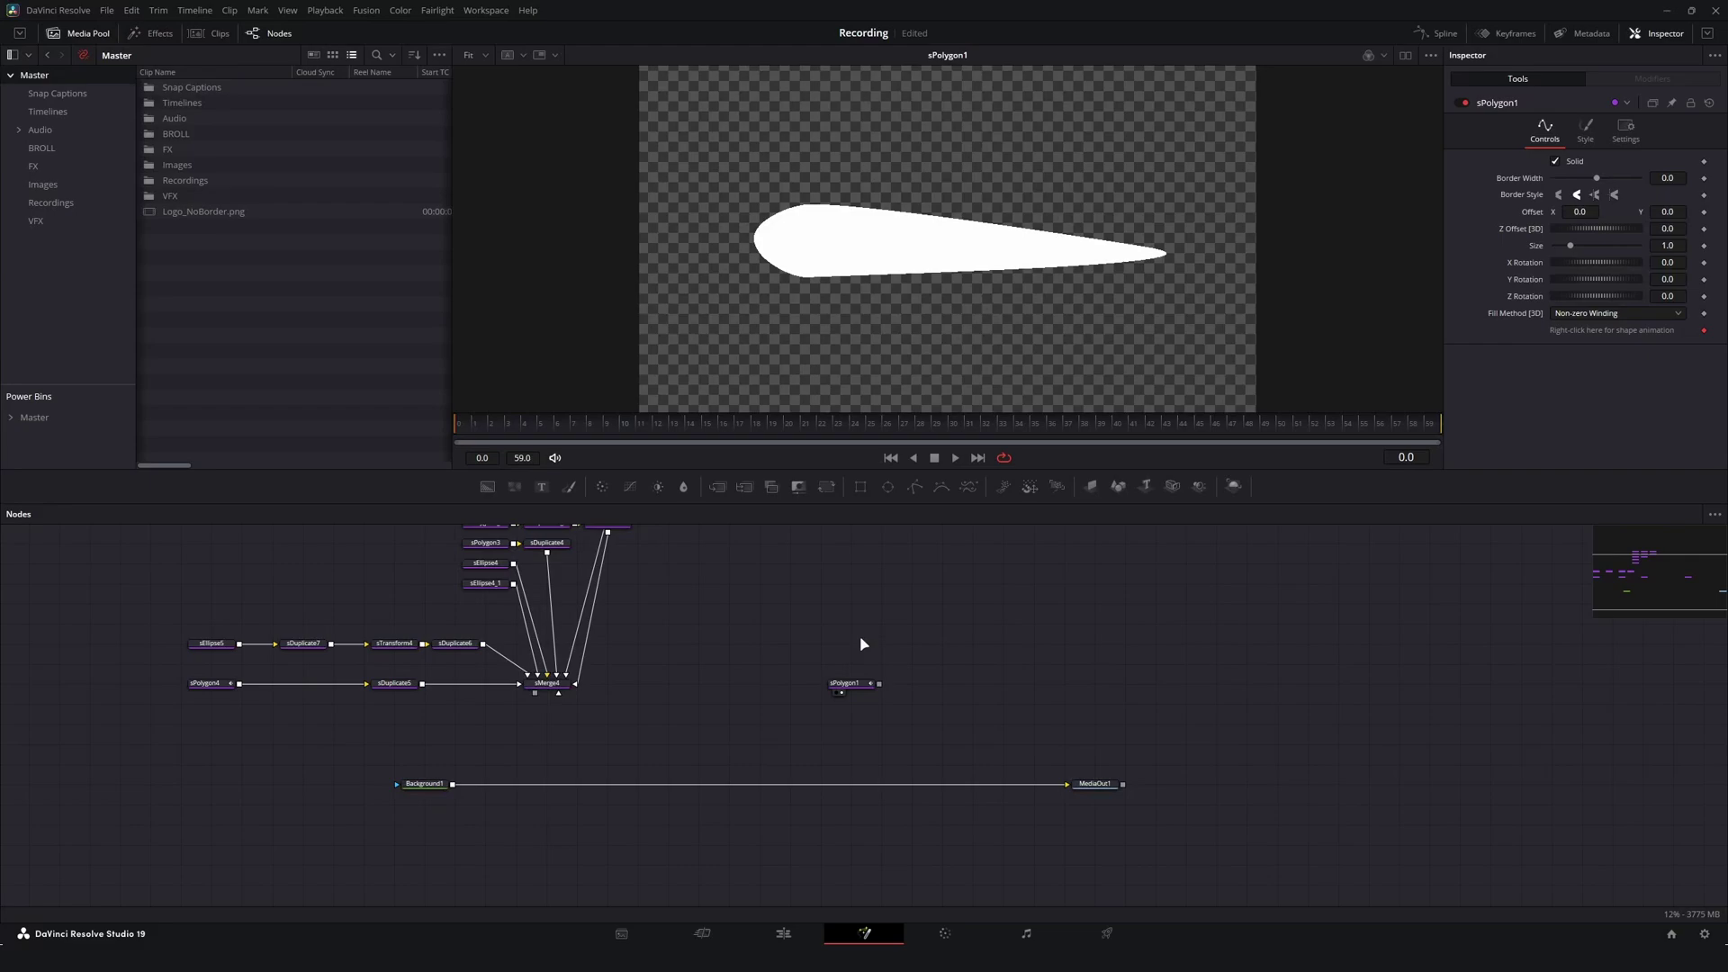
Move the sPolygon1 node higher in the node graph and zoom in on it, undoing then redoing the move.
{"action": "left_click", "coordinate": [855, 682]}
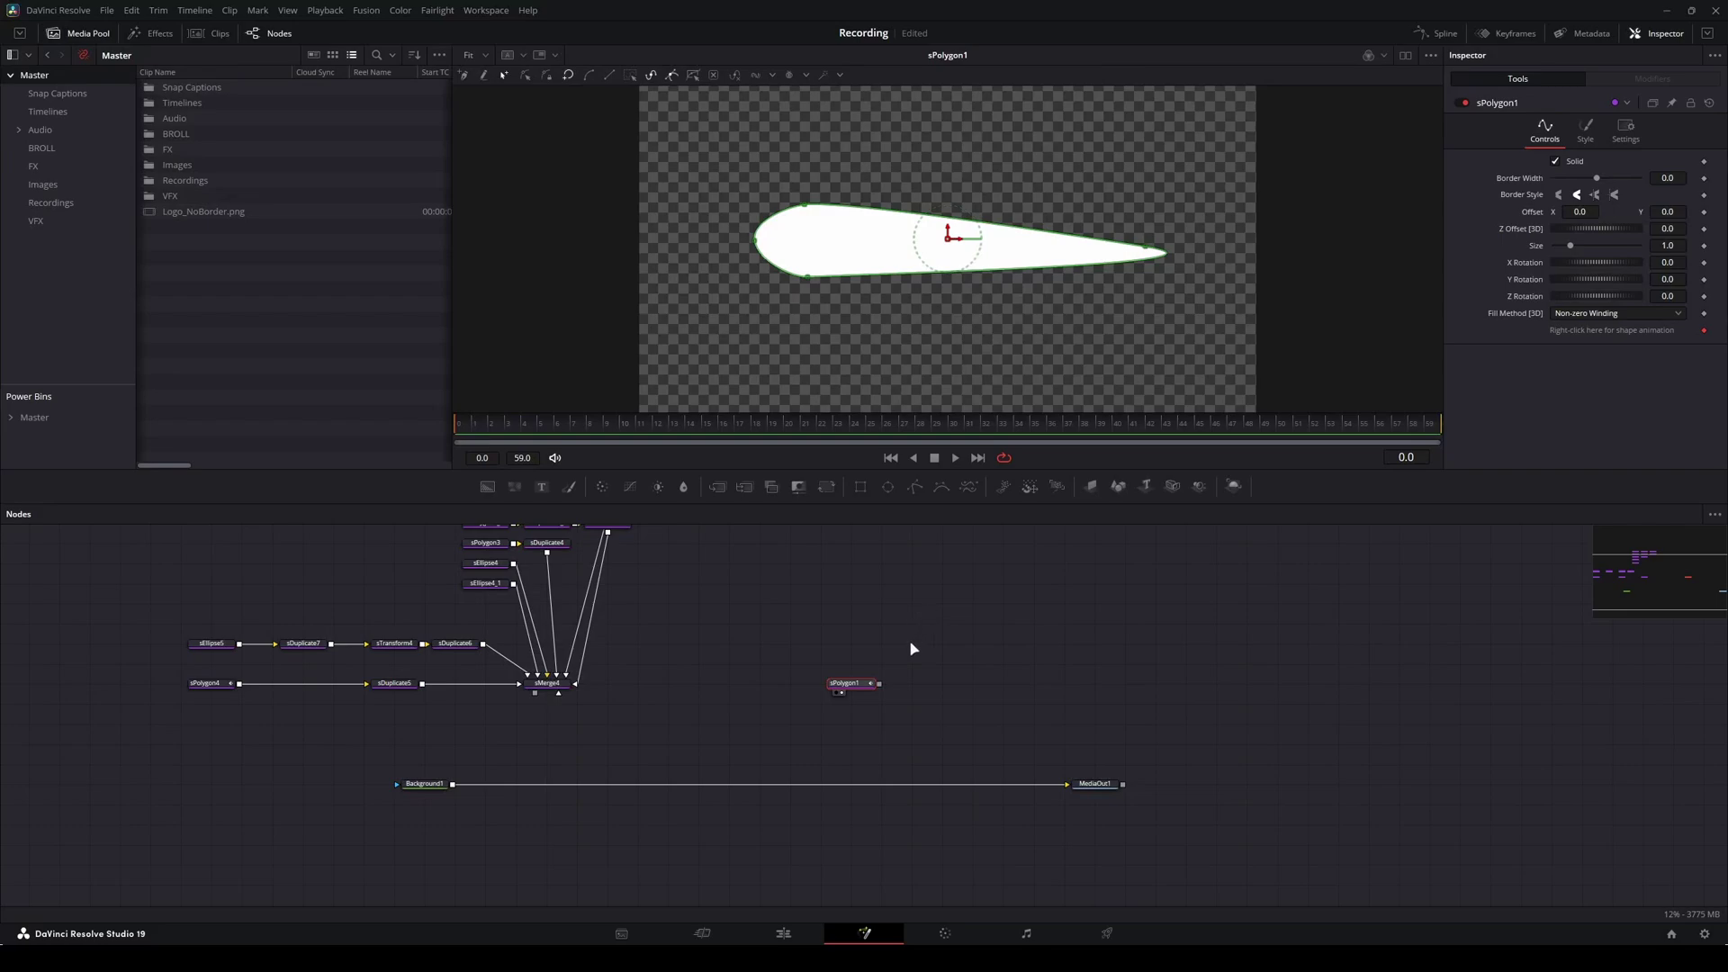
{"action": "scroll", "coordinate": [799, 229], "scroll_direction": "up", "scroll_amount": 3}
{"action": "scroll", "coordinate": [799, 230], "scroll_direction": "down", "scroll_amount": 5}
{"action": "scroll", "coordinate": [799, 230], "scroll_direction": "up", "scroll_amount": 2}
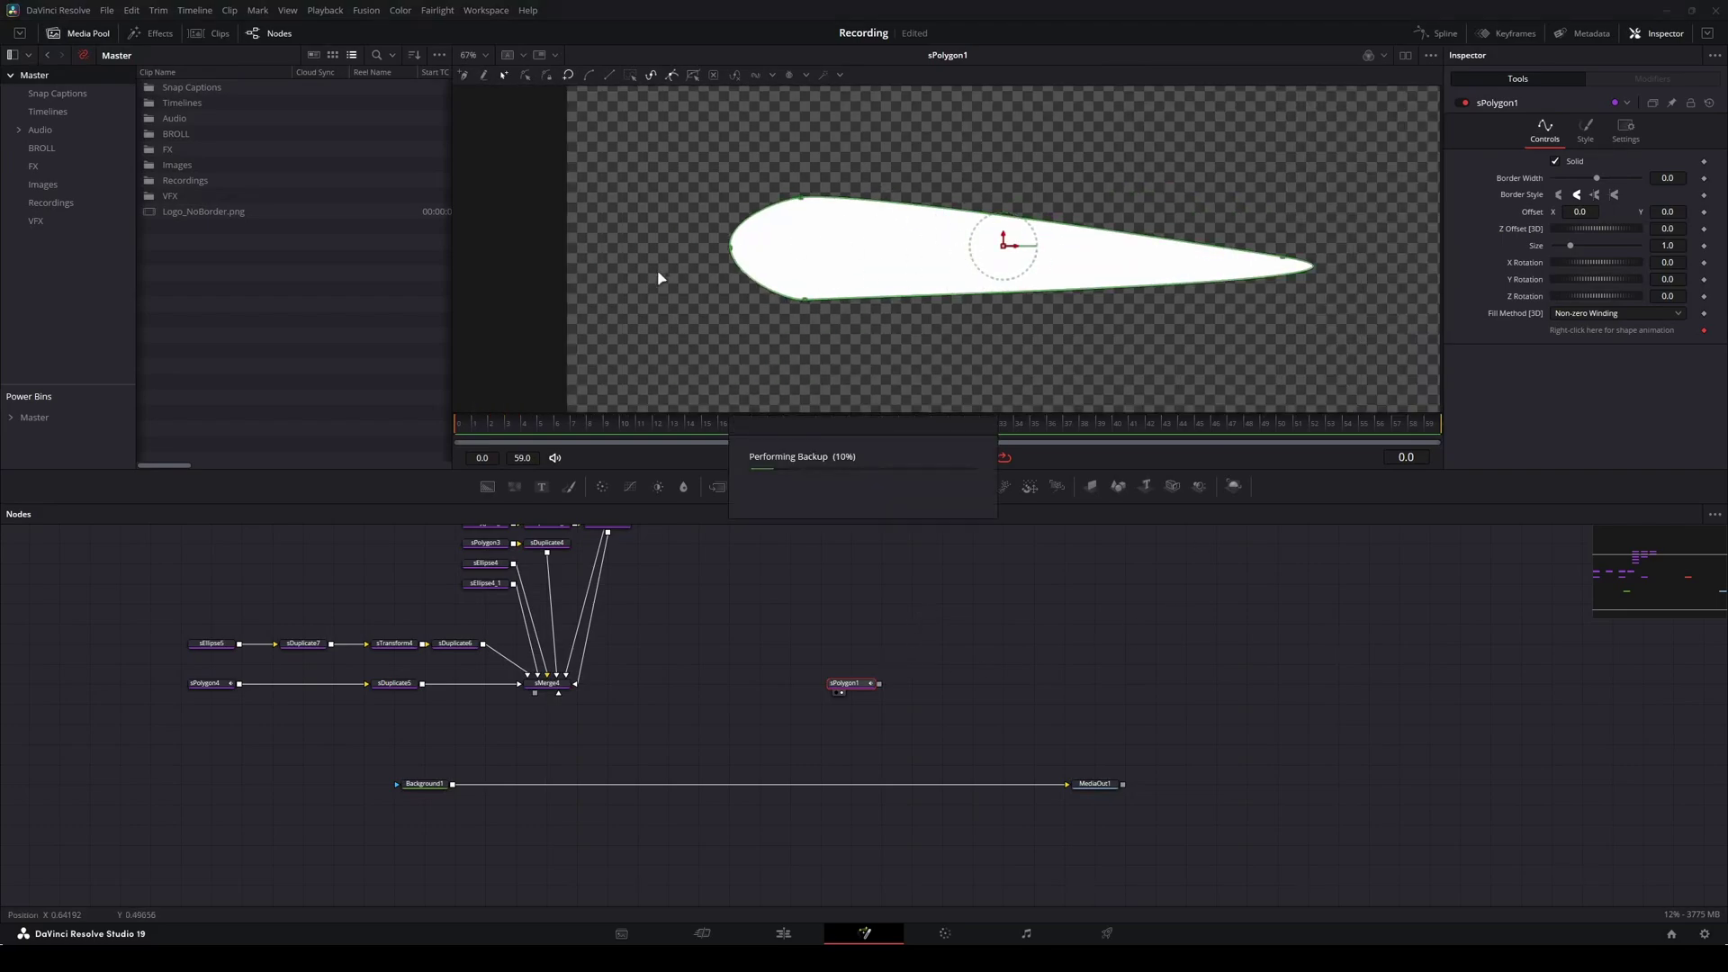
{"action": "left_click_drag", "start_coordinate": [851, 684], "coordinate": [853, 630]}
{"action": "scroll", "coordinate": [817, 621], "scroll_direction": "up", "scroll_amount": 4}
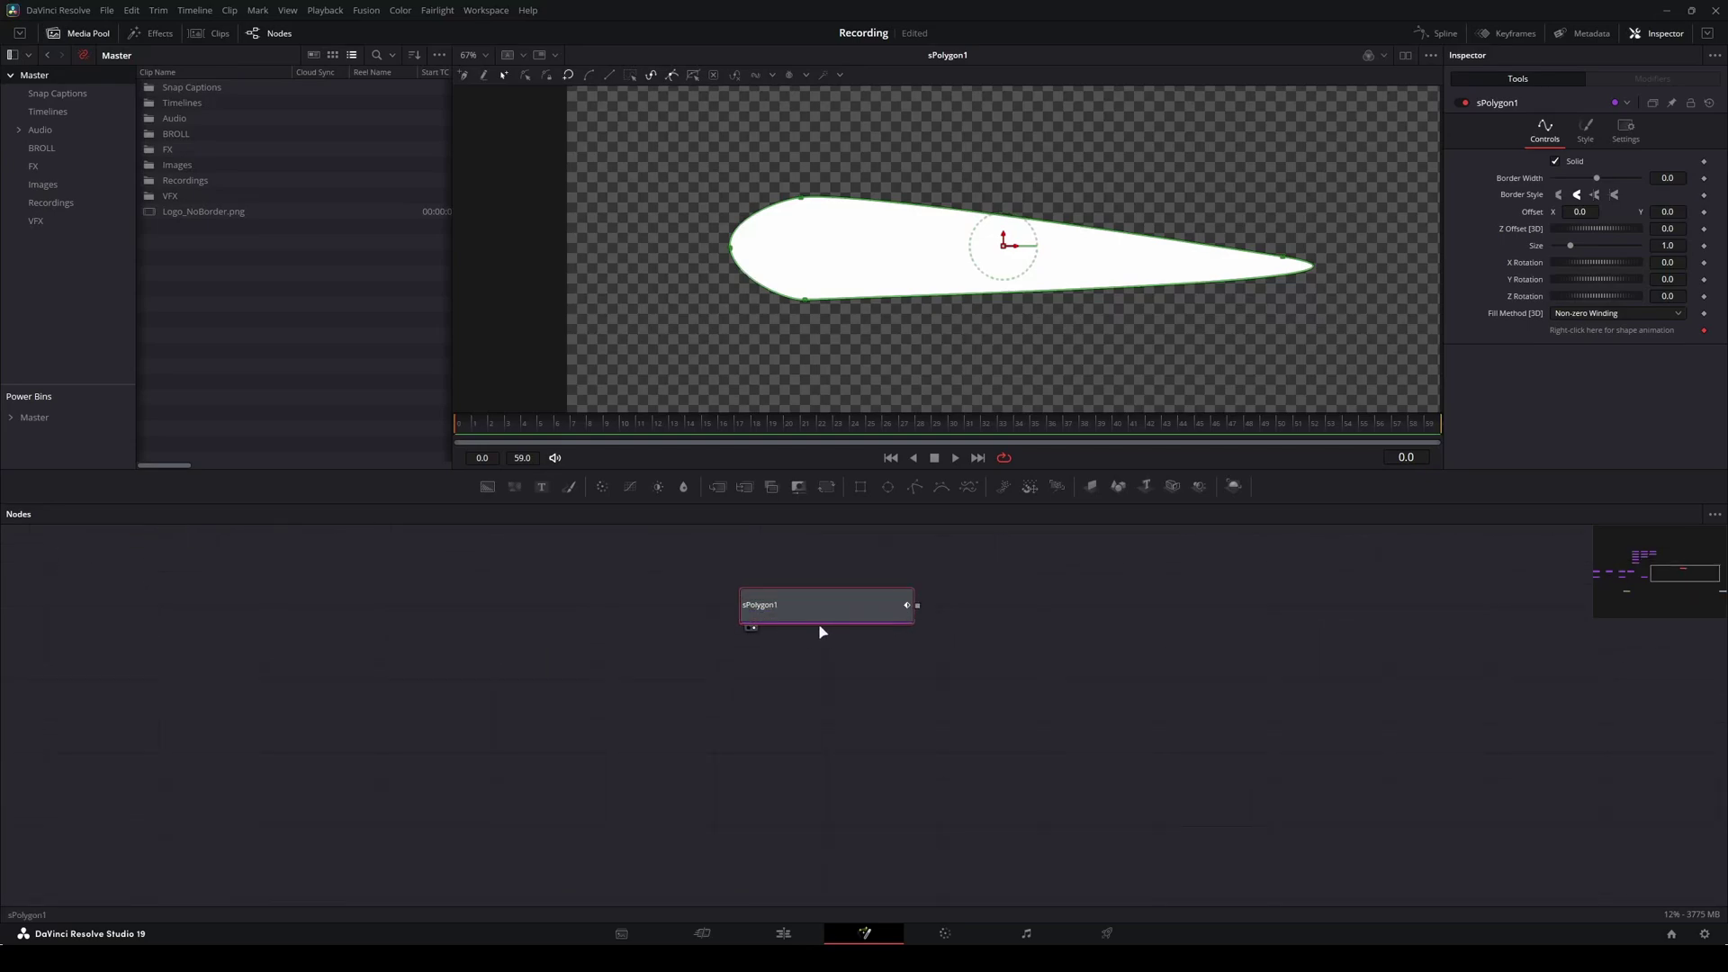
{"action": "key", "text": "ctrl+z"}
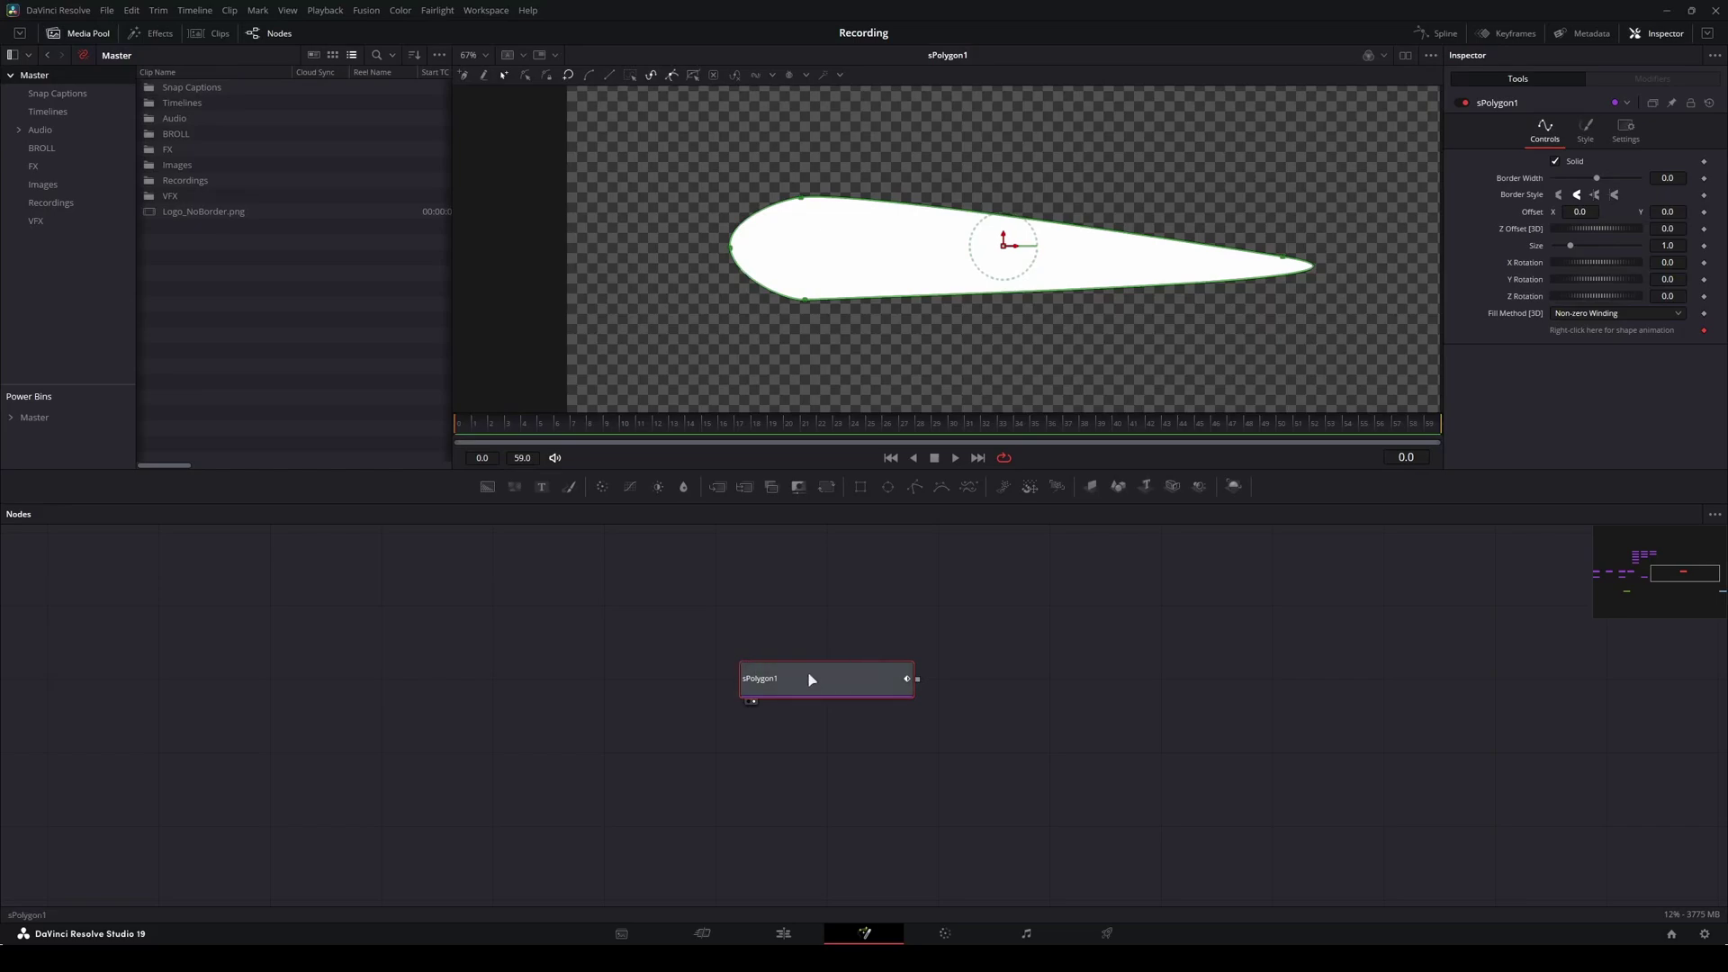
{"action": "key", "text": "ctrl+shift+z"}
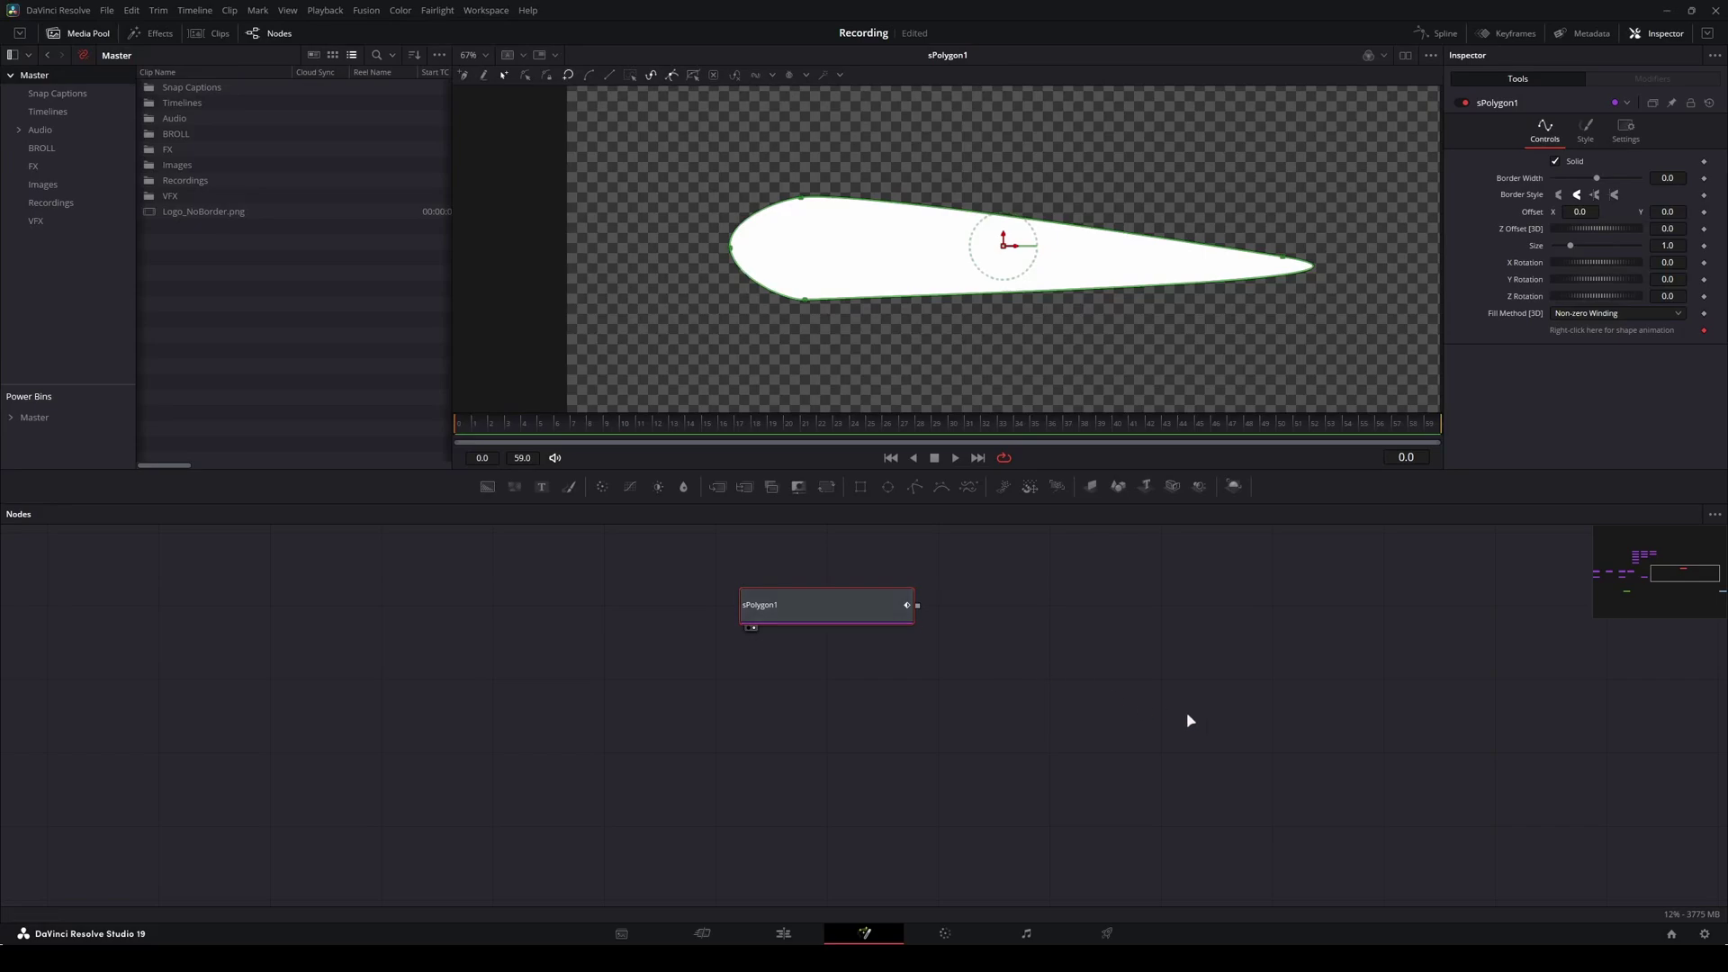
Add an Extrude 3D node and place it below sPolygon1.
{"action": "key", "text": "shift+space"}
{"action": "type", "text": "extrud"}
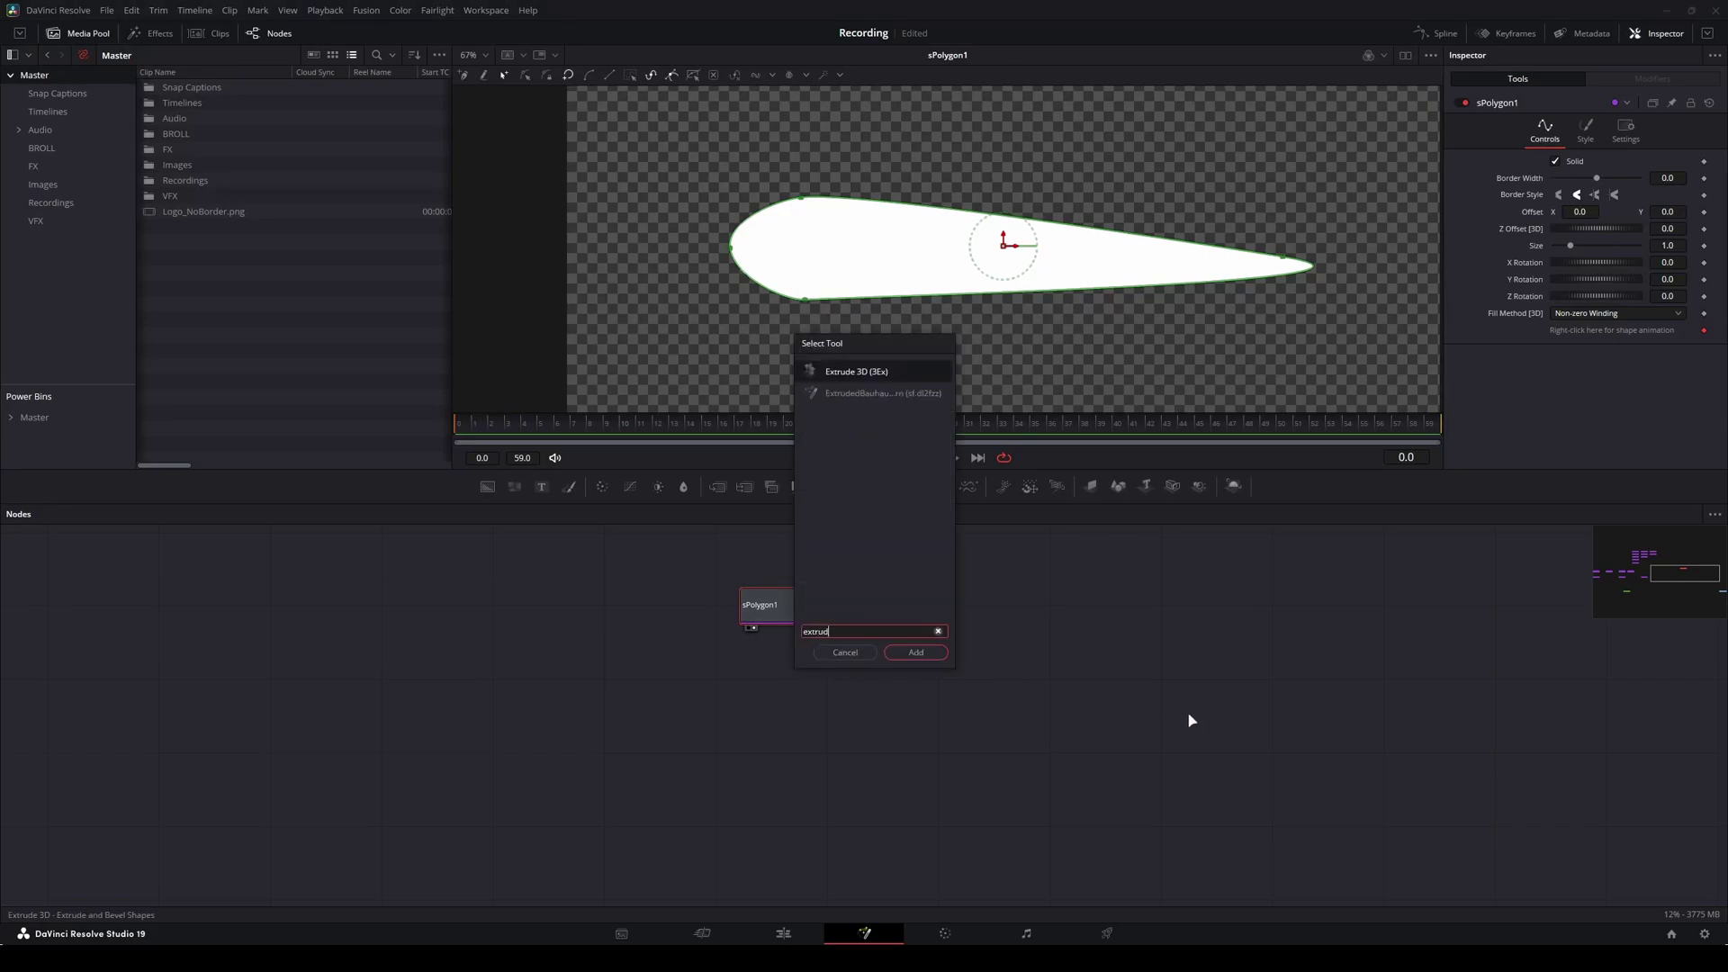
{"action": "key", "text": "Return"}
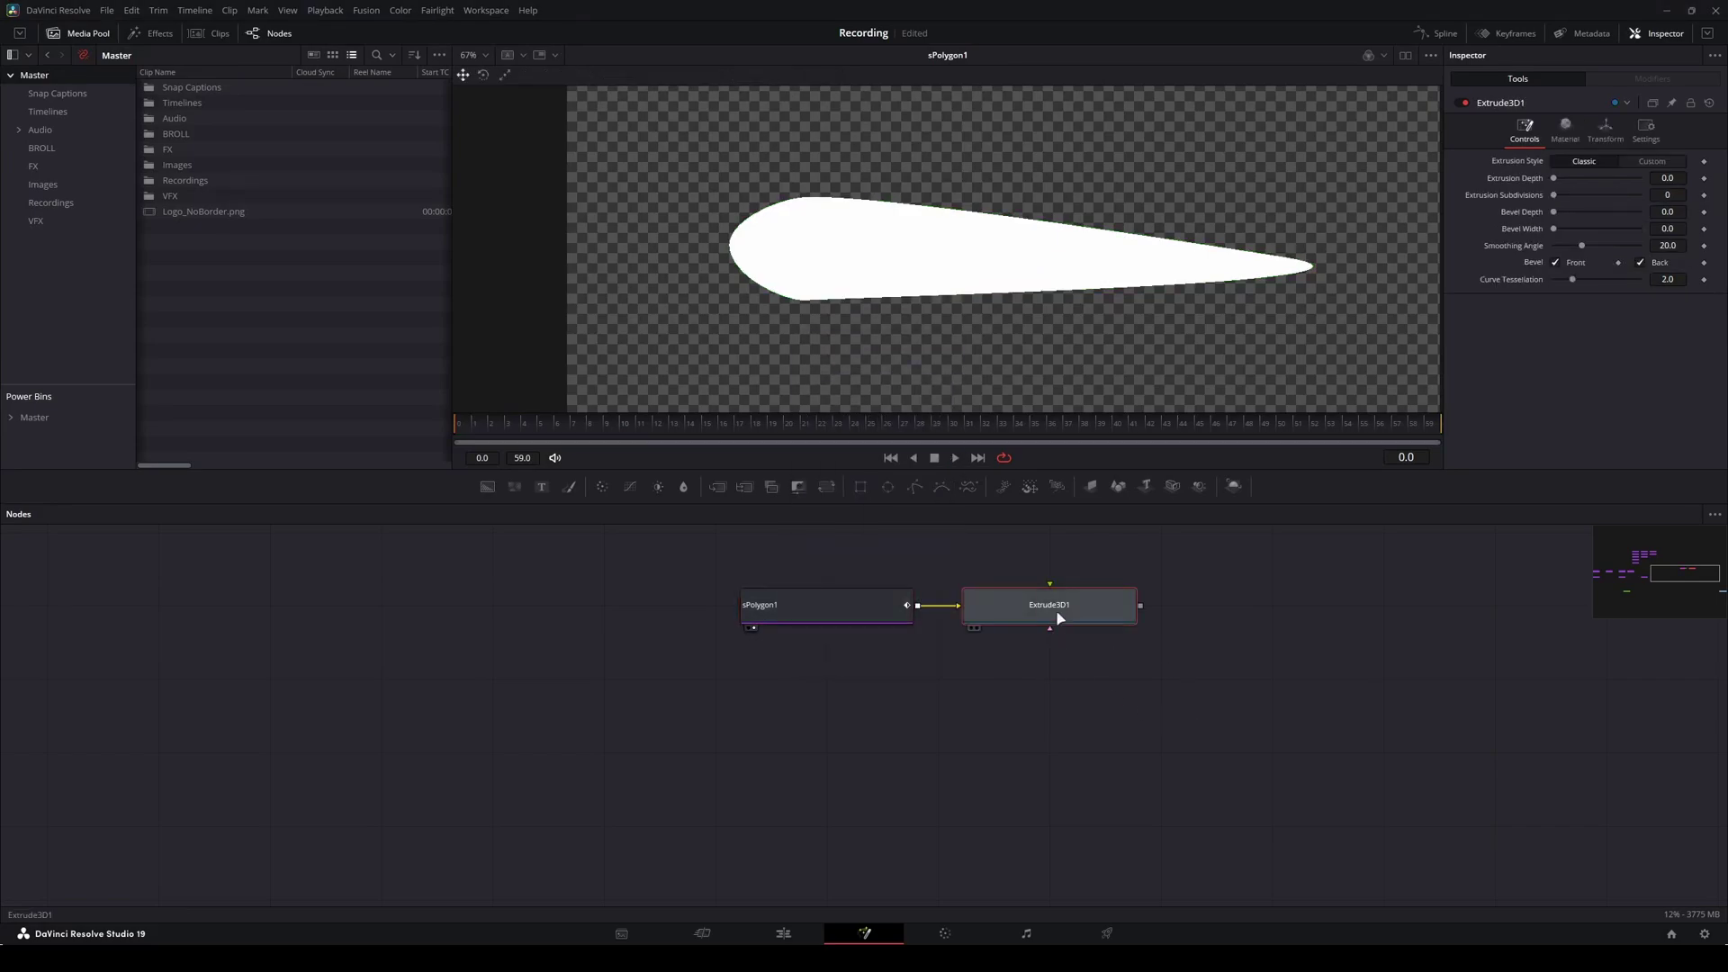
{"action": "left_click_drag", "start_coordinate": [1057, 610], "coordinate": [879, 783]}
{"action": "scroll", "coordinate": [891, 758], "scroll_direction": "up", "scroll_amount": 1}
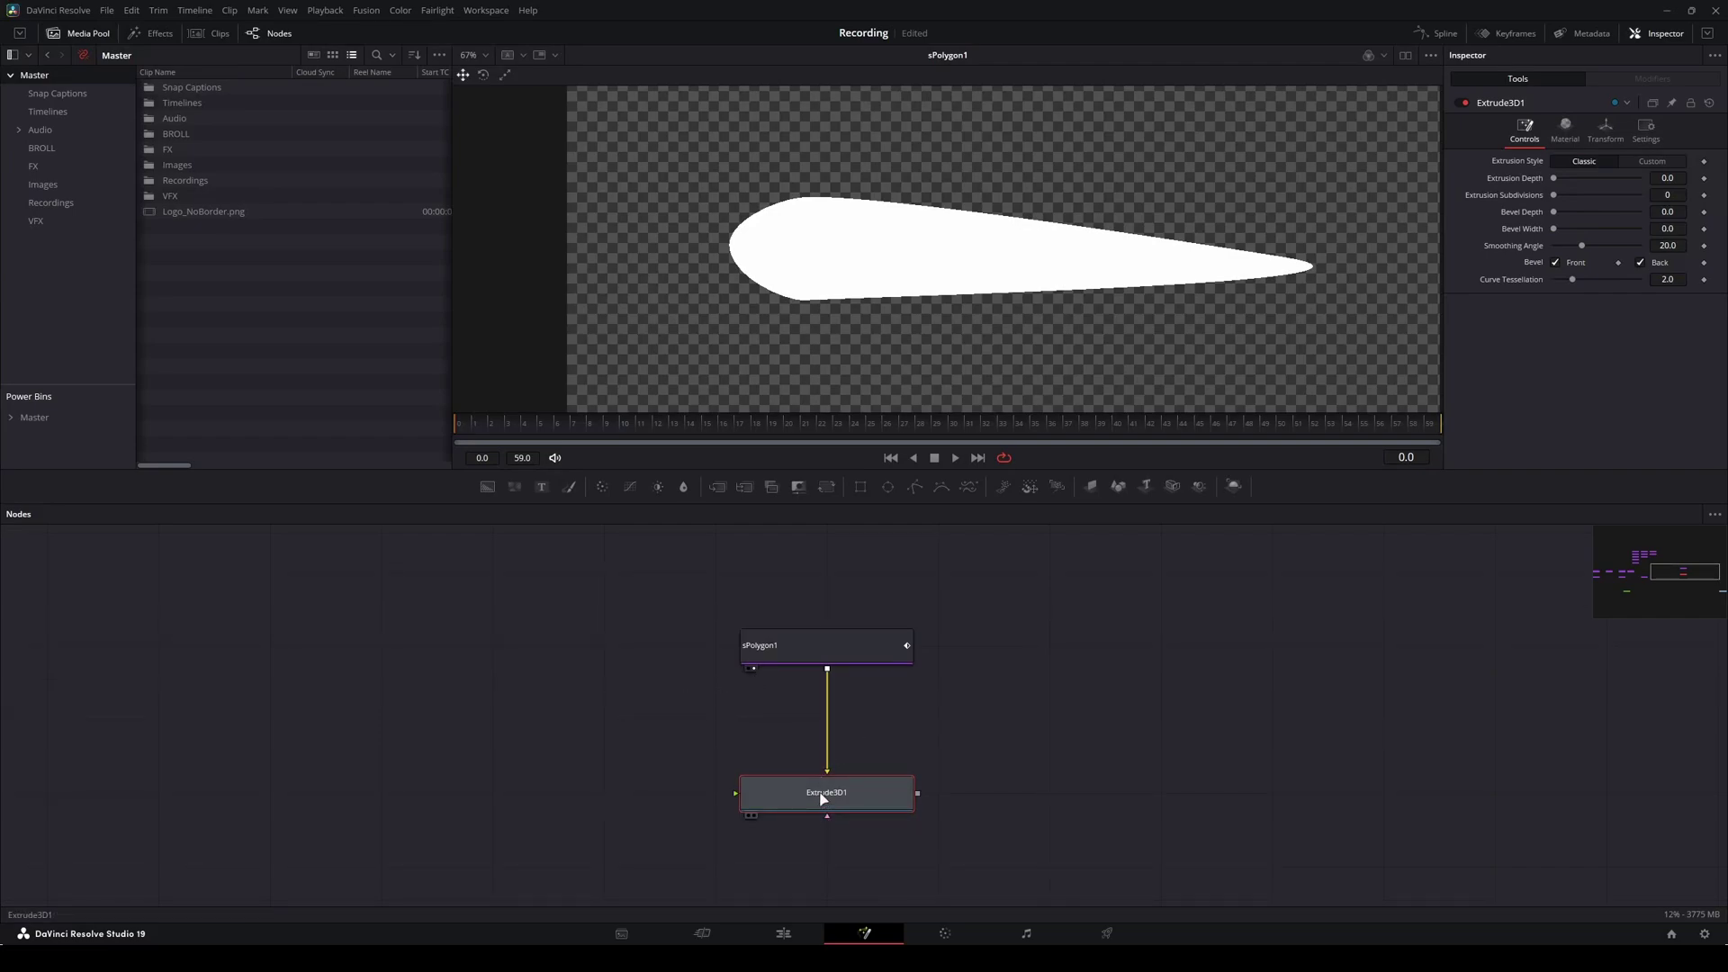
Show the extrusion in the viewer, orbit it obliquely and turn lighting on.
{"action": "key", "text": "1"}
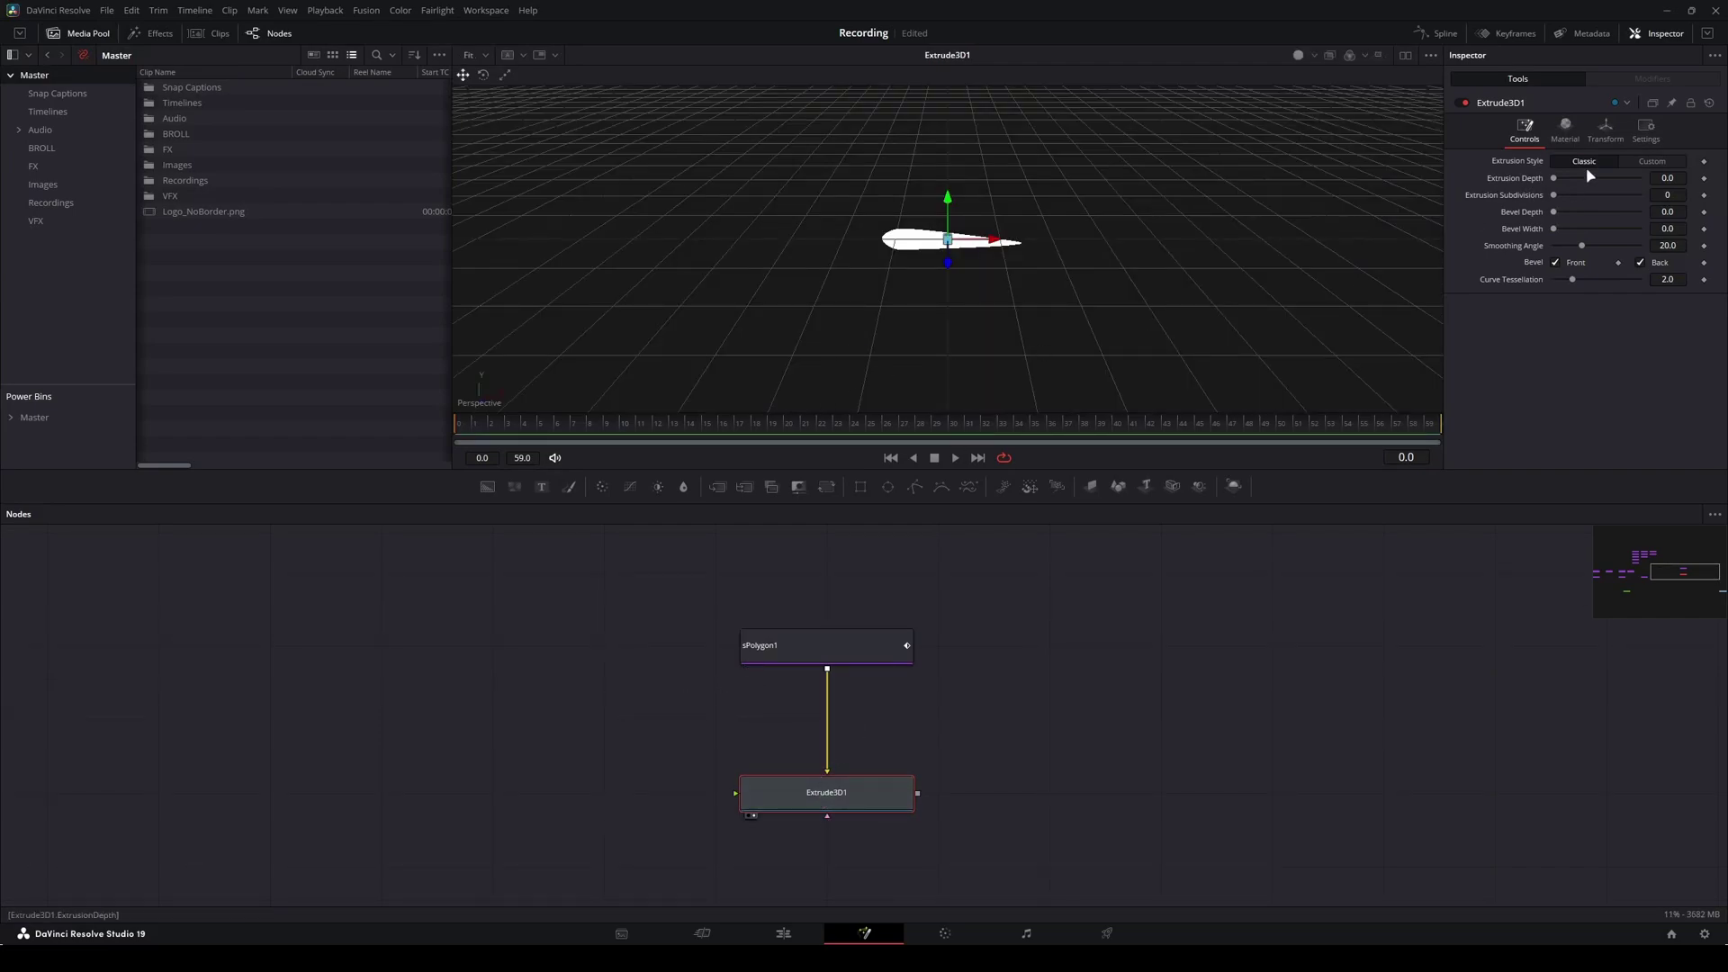
{"action": "left_click_drag", "start_coordinate": [1554, 179], "coordinate": [1689, 185]}
{"action": "left_click_drag", "start_coordinate": [1008, 306], "coordinate": [999, 250]}
{"action": "scroll", "coordinate": [999, 251], "scroll_direction": "up", "scroll_amount": 4}
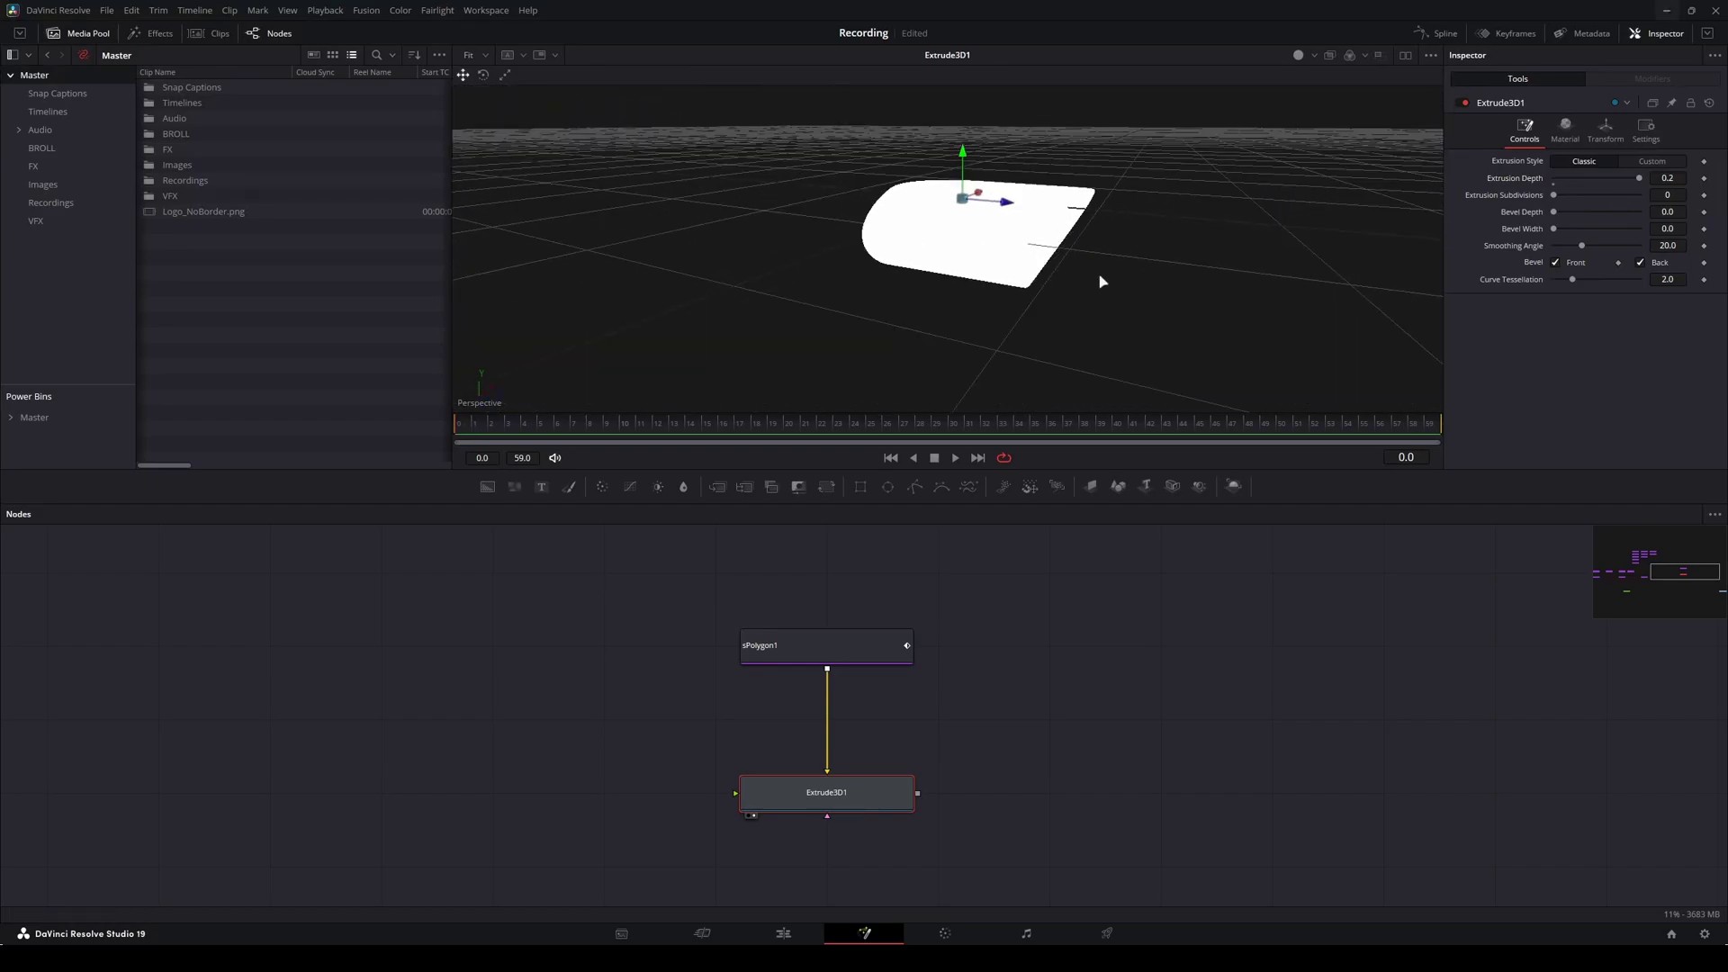
{"action": "left_click", "coordinate": [1300, 57]}
{"action": "left_click", "coordinate": [1302, 56]}
{"action": "left_click", "coordinate": [1300, 57]}
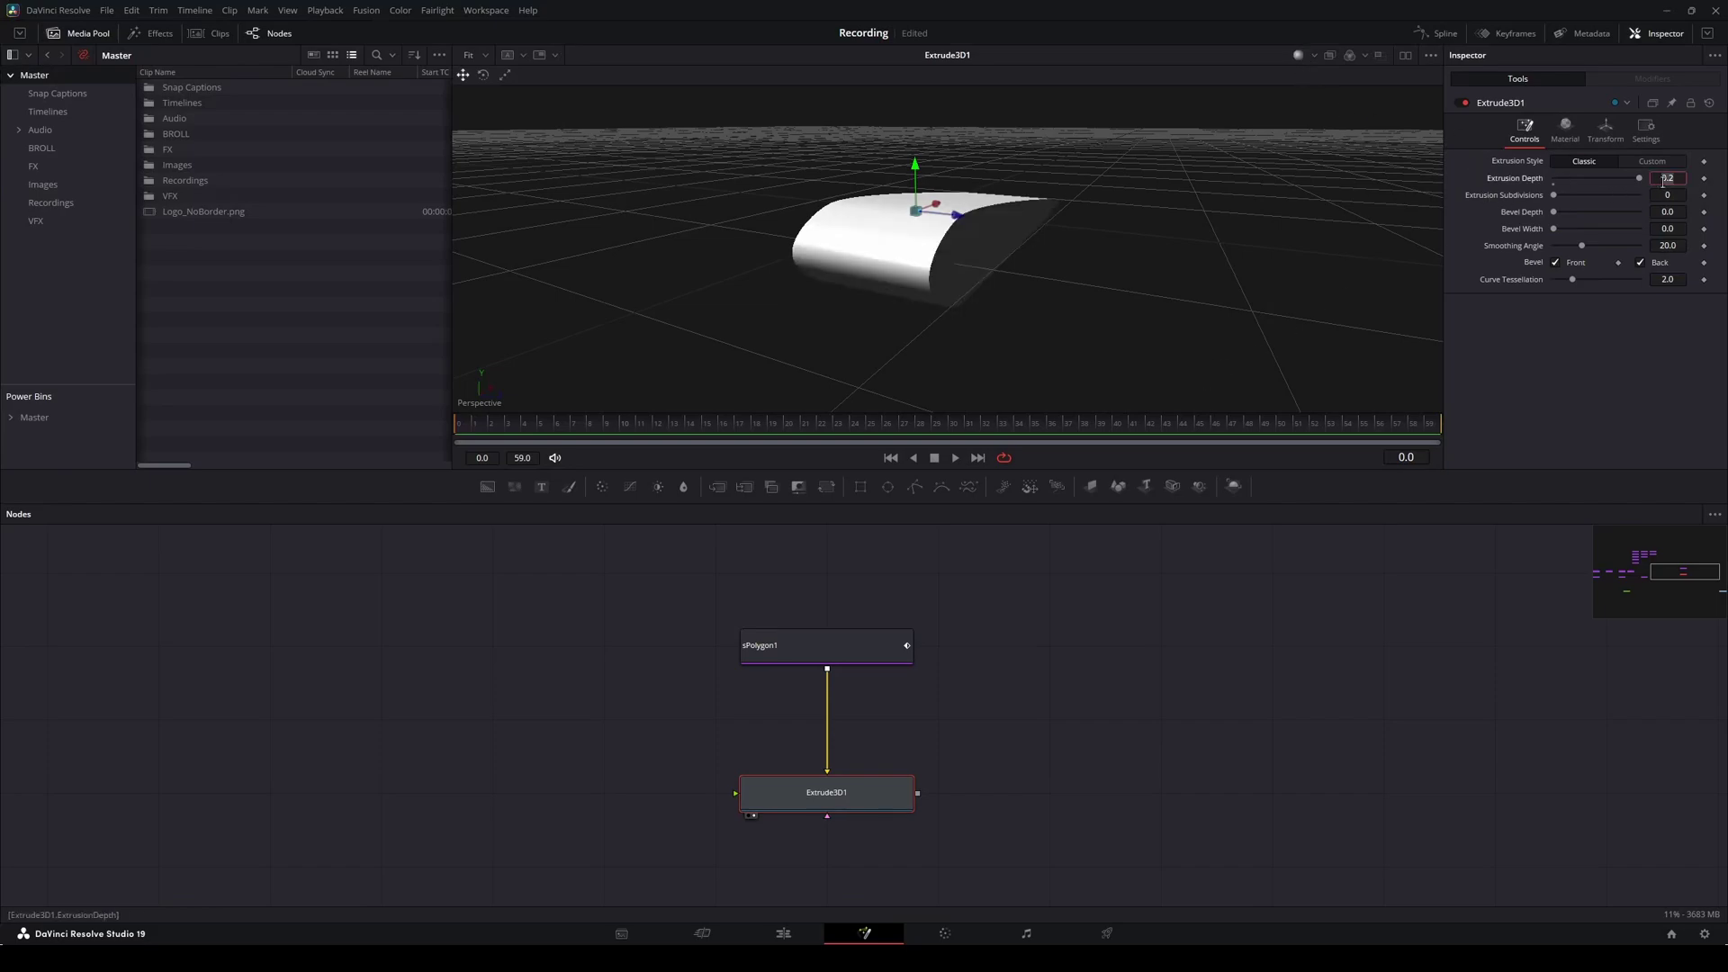
Set the Extrusion Depth to 1.0, orbit around the solid, then switch to Paint.
{"action": "type", "text": "1"}
{"action": "key", "text": "Return"}
{"action": "scroll", "coordinate": [919, 262], "scroll_direction": "up", "scroll_amount": 3}
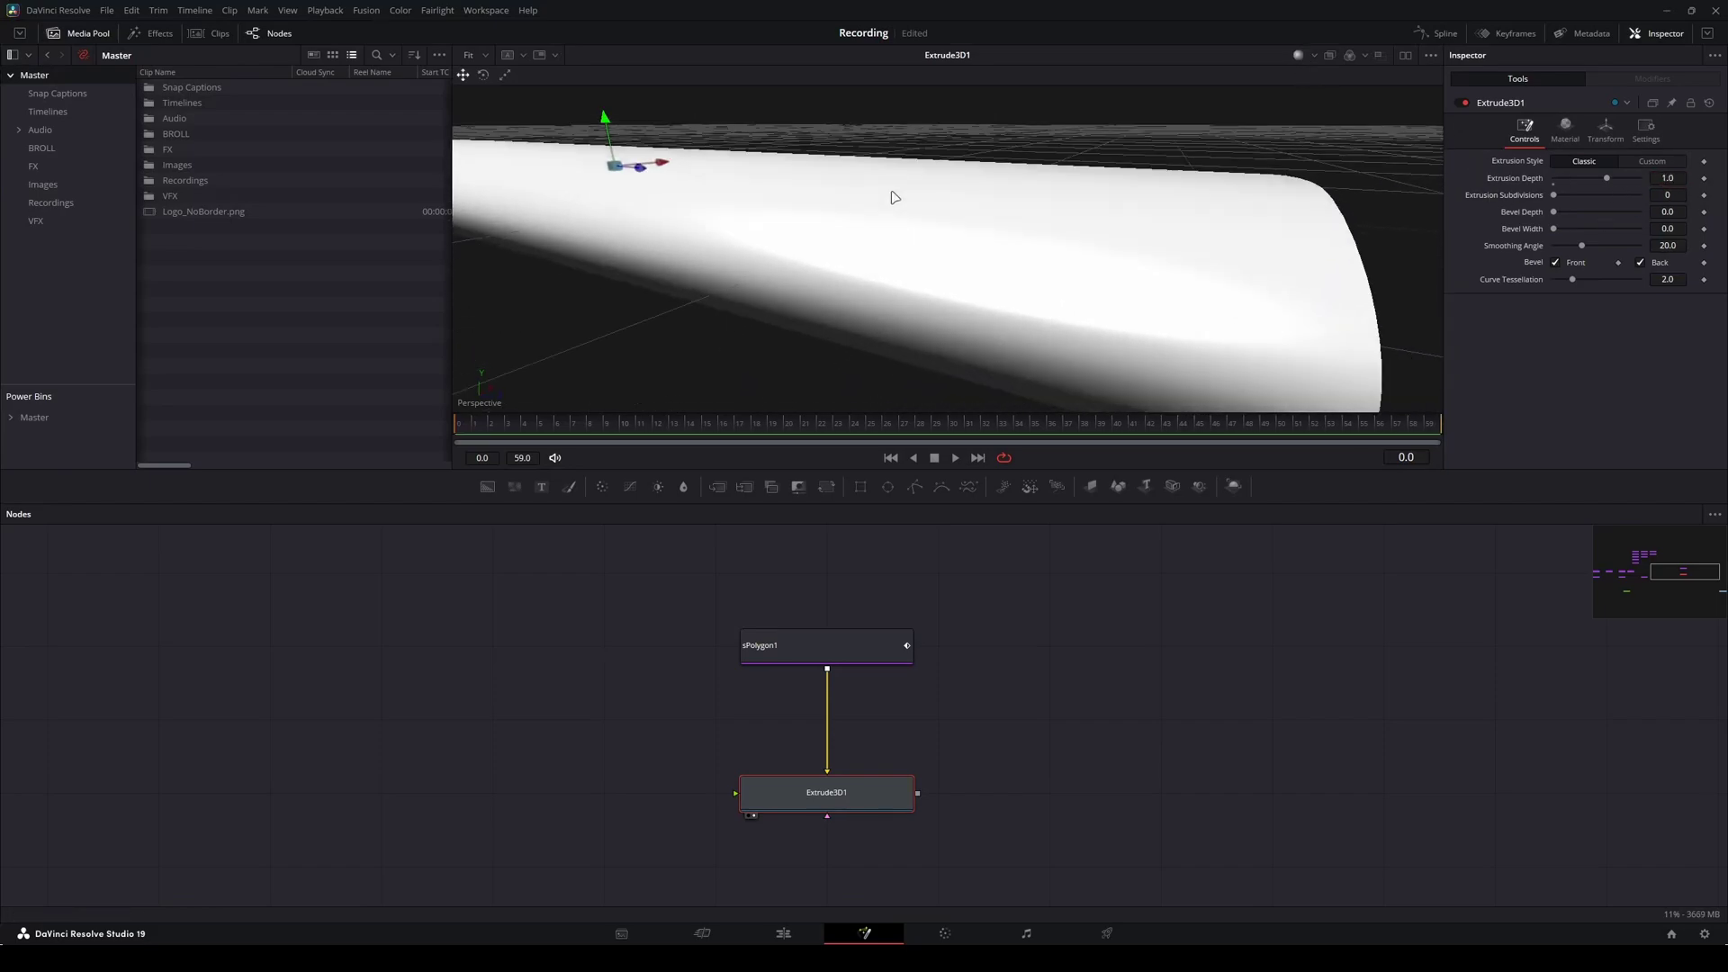
{"action": "scroll", "coordinate": [889, 192], "scroll_direction": "down", "scroll_amount": 5}
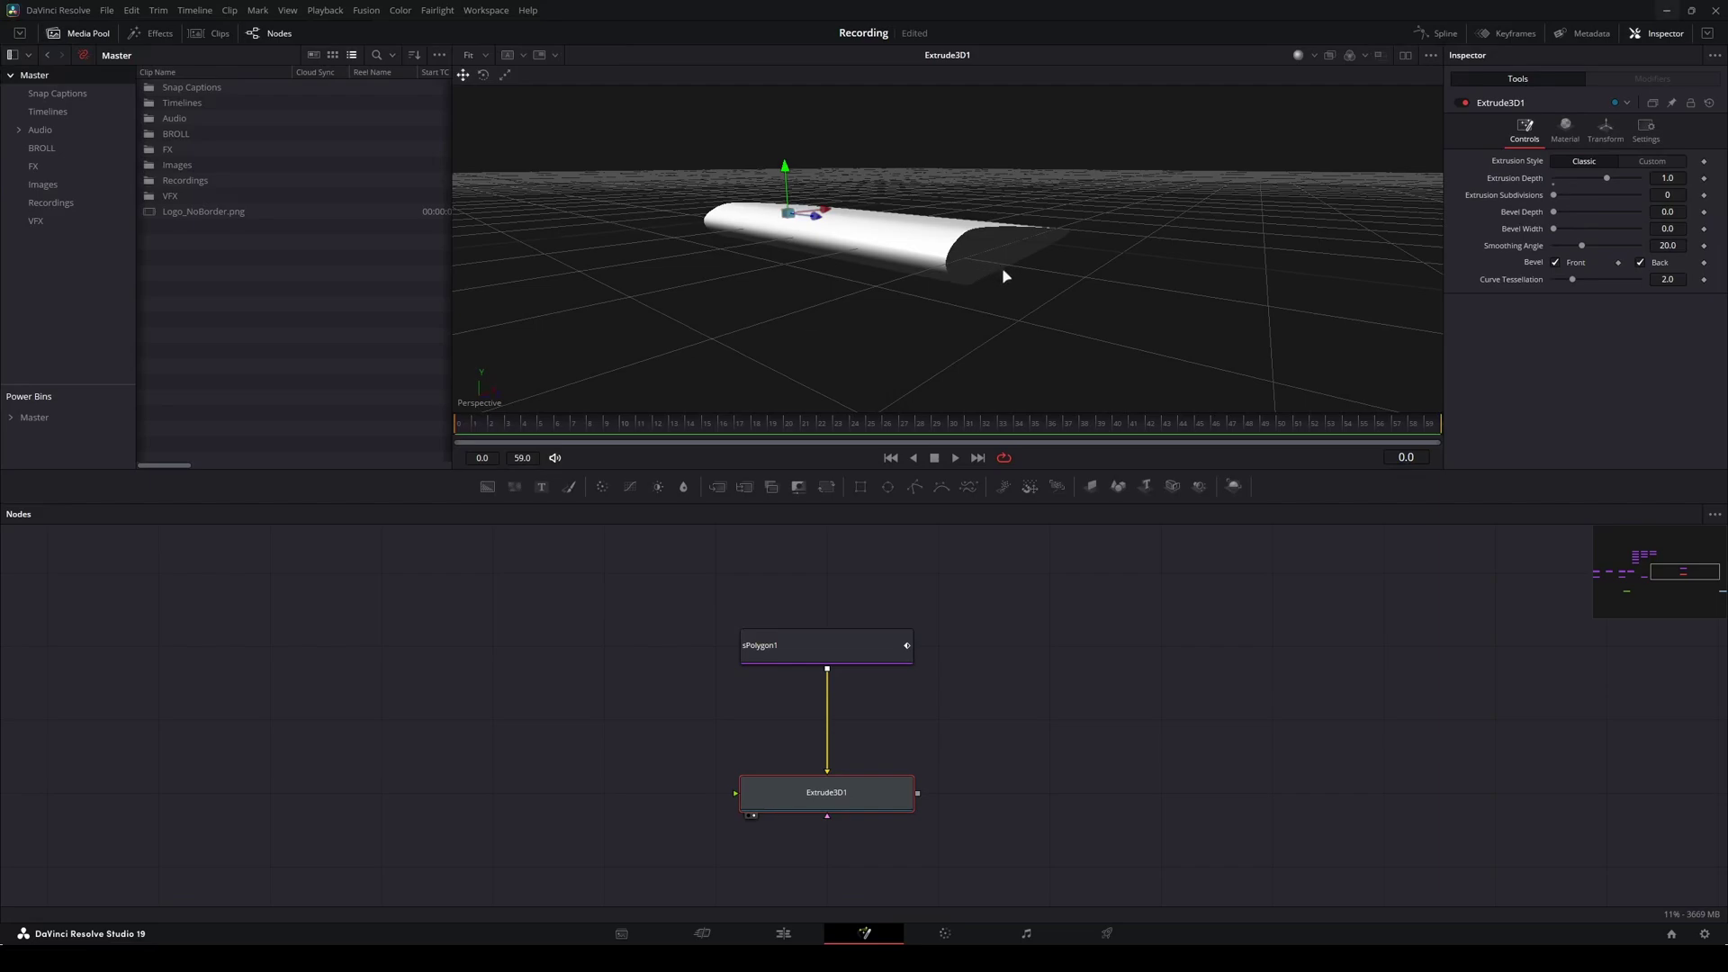
{"action": "scroll", "coordinate": [1005, 275], "scroll_direction": "up", "scroll_amount": 2}
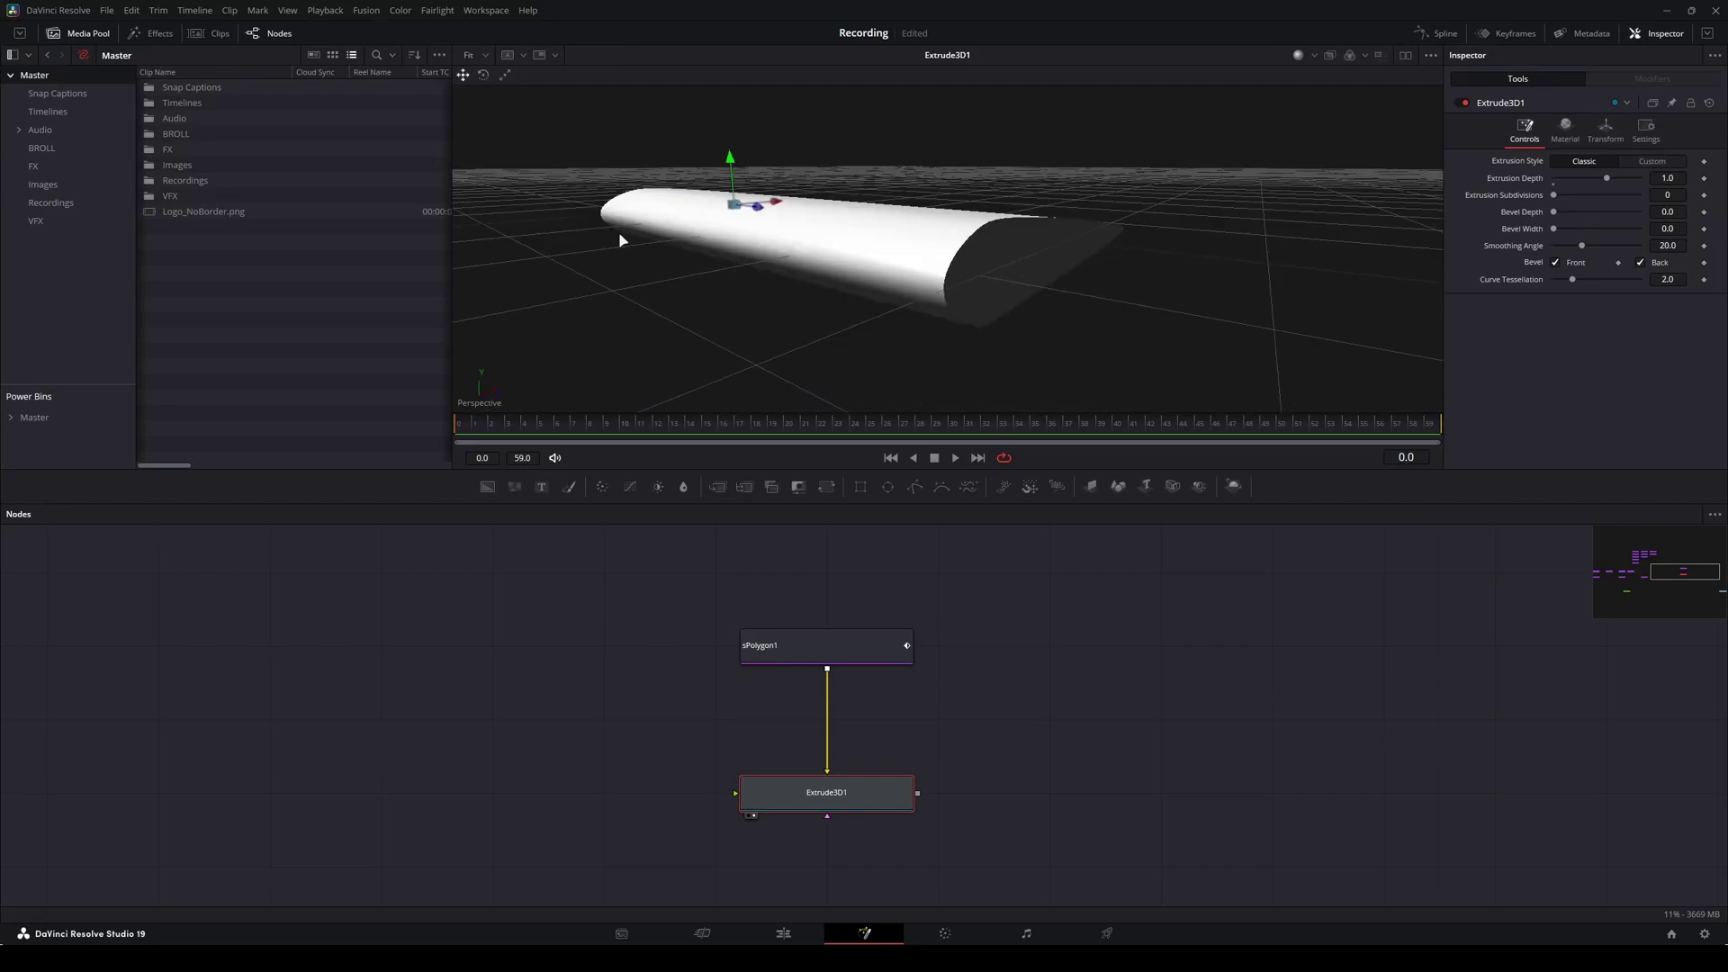
{"action": "left_click_drag", "start_coordinate": [780, 290], "coordinate": [896, 291]}
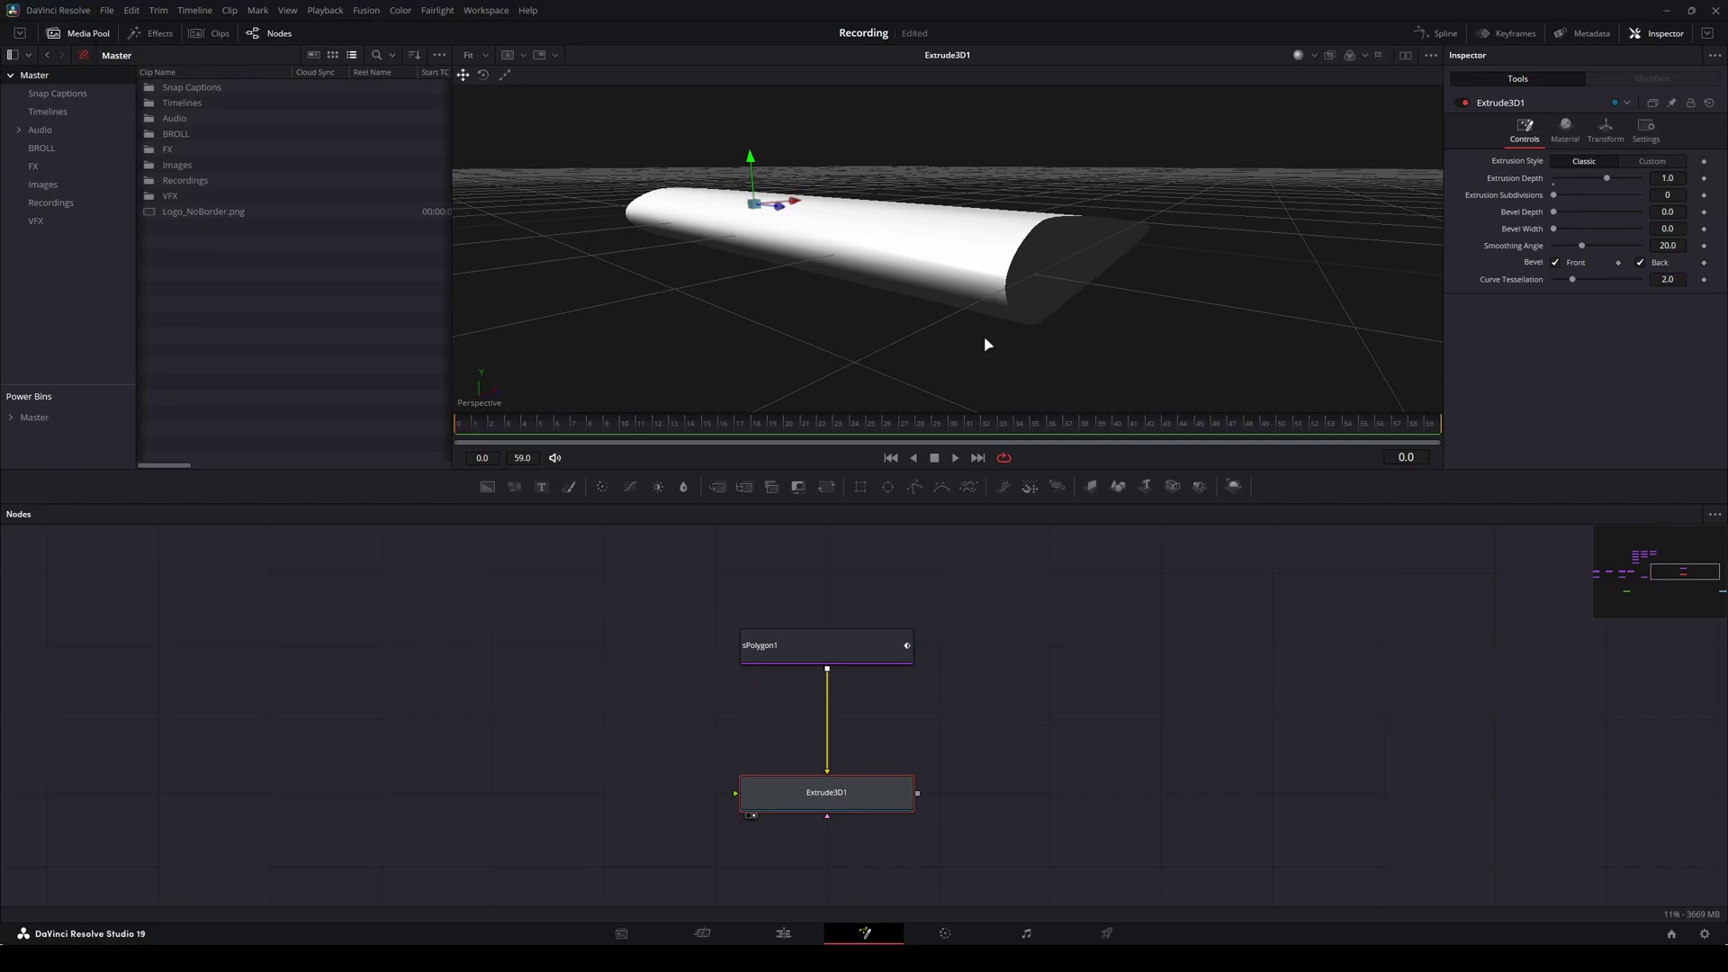
{"action": "key", "text": "alt+Tab"}
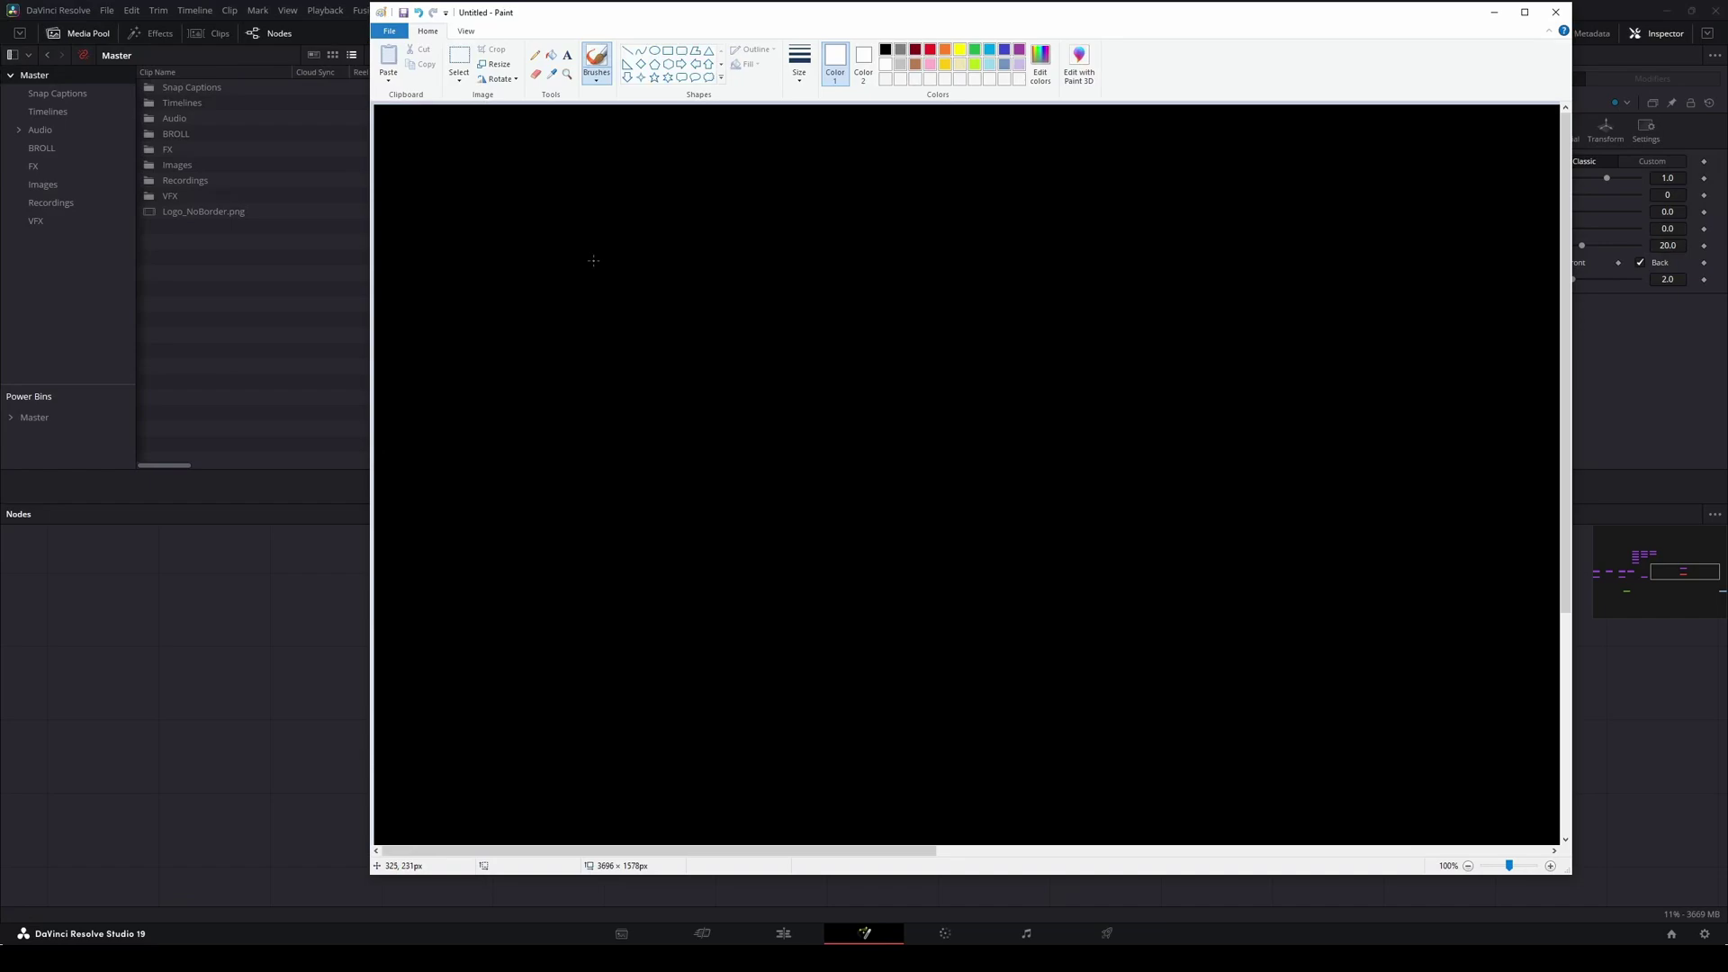
Sketch a flat white square with depth, width and height marks.
{"action": "mouse_move", "coordinate": [581, 223]}
{"action": "left_mouse_down"}
{"action": "mouse_move", "coordinate": [586, 401]}
{"action": "mouse_move", "coordinate": [752, 413]}
{"action": "mouse_move", "coordinate": [760, 301]}
{"action": "mouse_move", "coordinate": [729, 223]}
{"action": "mouse_move", "coordinate": [561, 228]}
{"action": "left_mouse_up"}
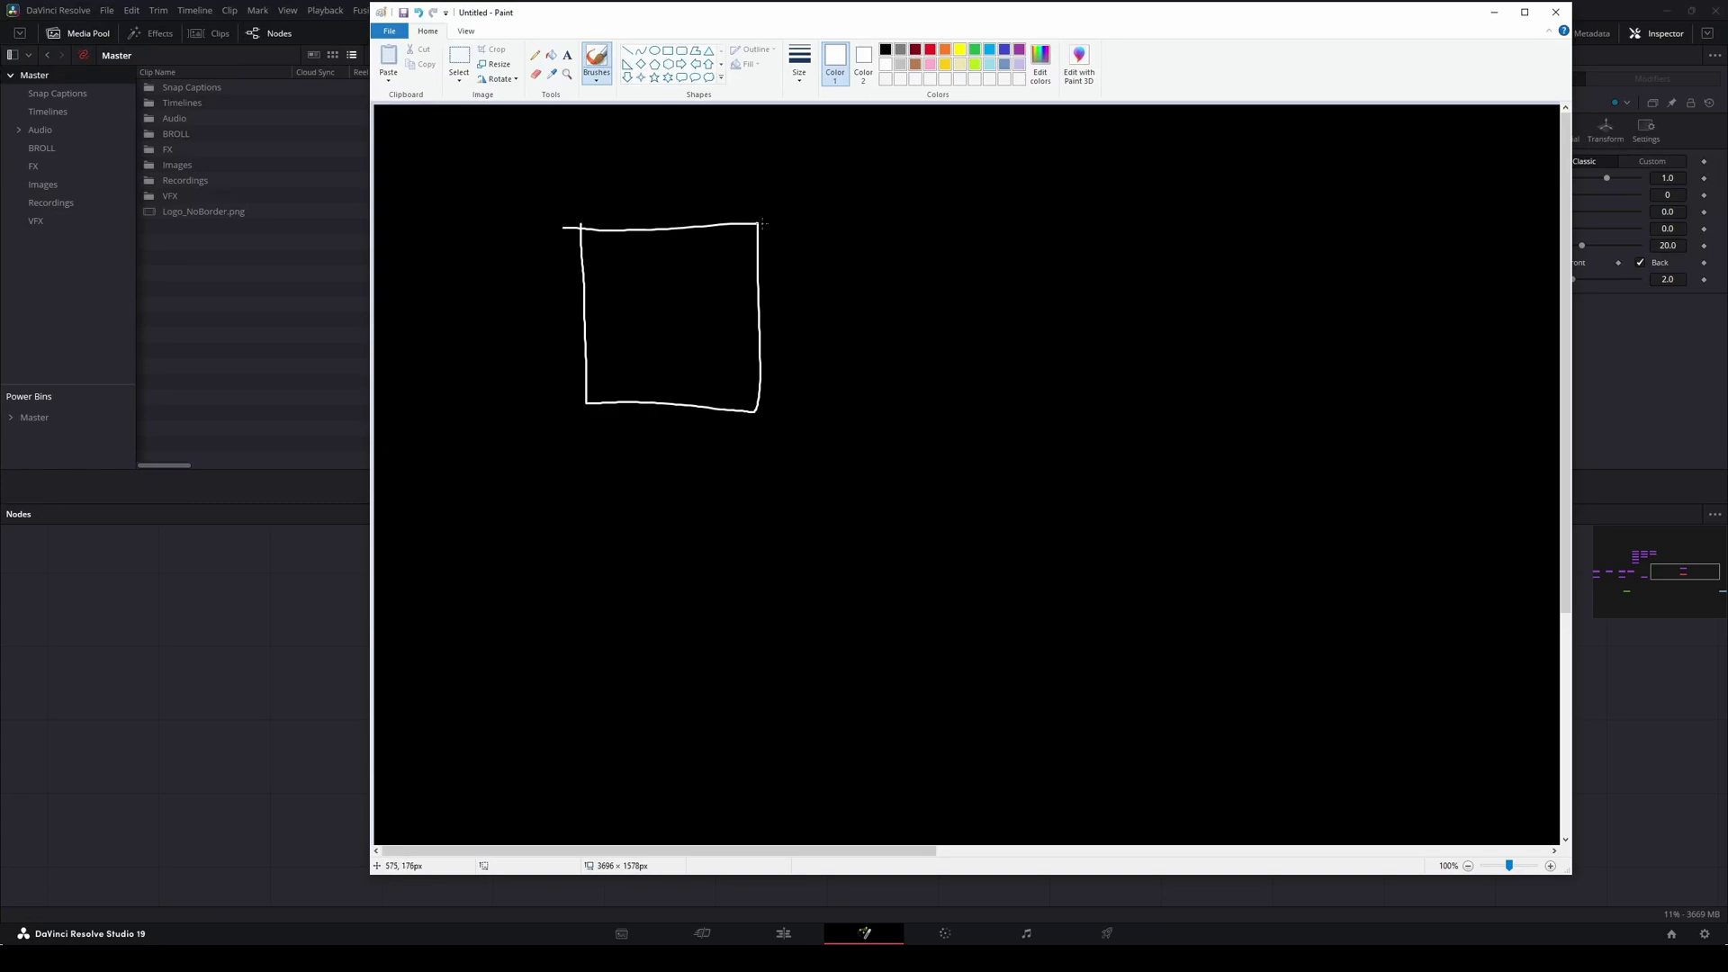
{"action": "mouse_move", "coordinate": [756, 224]}
{"action": "left_mouse_down"}
{"action": "mouse_move", "coordinate": [717, 283]}
{"action": "mouse_move", "coordinate": [715, 255]}
{"action": "mouse_move", "coordinate": [725, 277]}
{"action": "mouse_move", "coordinate": [796, 183]}
{"action": "mouse_move", "coordinate": [767, 195]}
{"action": "mouse_move", "coordinate": [802, 216]}
{"action": "left_mouse_up"}
{"action": "mouse_move", "coordinate": [632, 427]}
{"action": "left_mouse_down"}
{"action": "mouse_move", "coordinate": [664, 439]}
{"action": "mouse_move", "coordinate": [677, 420]}
{"action": "left_mouse_up"}
{"action": "left_click_drag", "start_coordinate": [529, 287], "coordinate": [536, 332]}
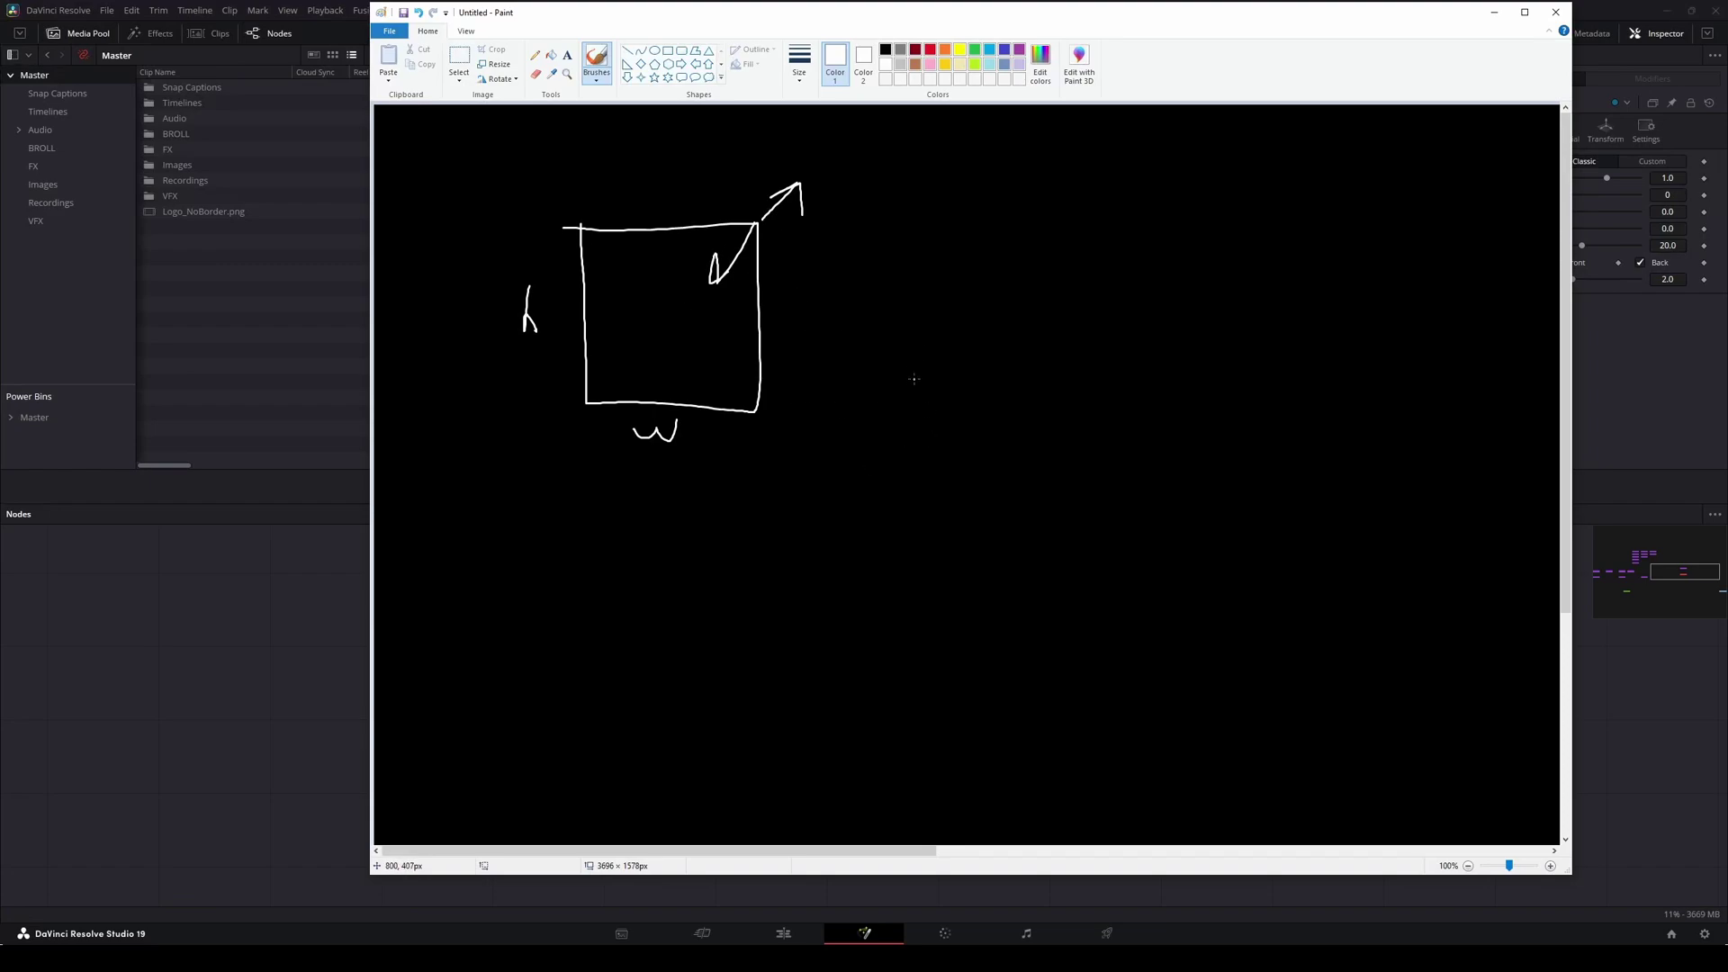
Sketch a cube beside it, marked with width, height and a depth line.
{"action": "mouse_move", "coordinate": [927, 366]}
{"action": "left_mouse_down"}
{"action": "mouse_move", "coordinate": [886, 428]}
{"action": "mouse_move", "coordinate": [1006, 479]}
{"action": "mouse_move", "coordinate": [1022, 378]}
{"action": "mouse_move", "coordinate": [927, 361]}
{"action": "left_mouse_up"}
{"action": "mouse_move", "coordinate": [887, 436]}
{"action": "left_mouse_down"}
{"action": "mouse_move", "coordinate": [887, 551]}
{"action": "mouse_move", "coordinate": [1011, 582]}
{"action": "mouse_move", "coordinate": [994, 480]}
{"action": "left_mouse_up"}
{"action": "left_click_drag", "start_coordinate": [1016, 581], "coordinate": [1040, 513]}
{"action": "left_click_drag", "start_coordinate": [1032, 408], "coordinate": [1036, 497]}
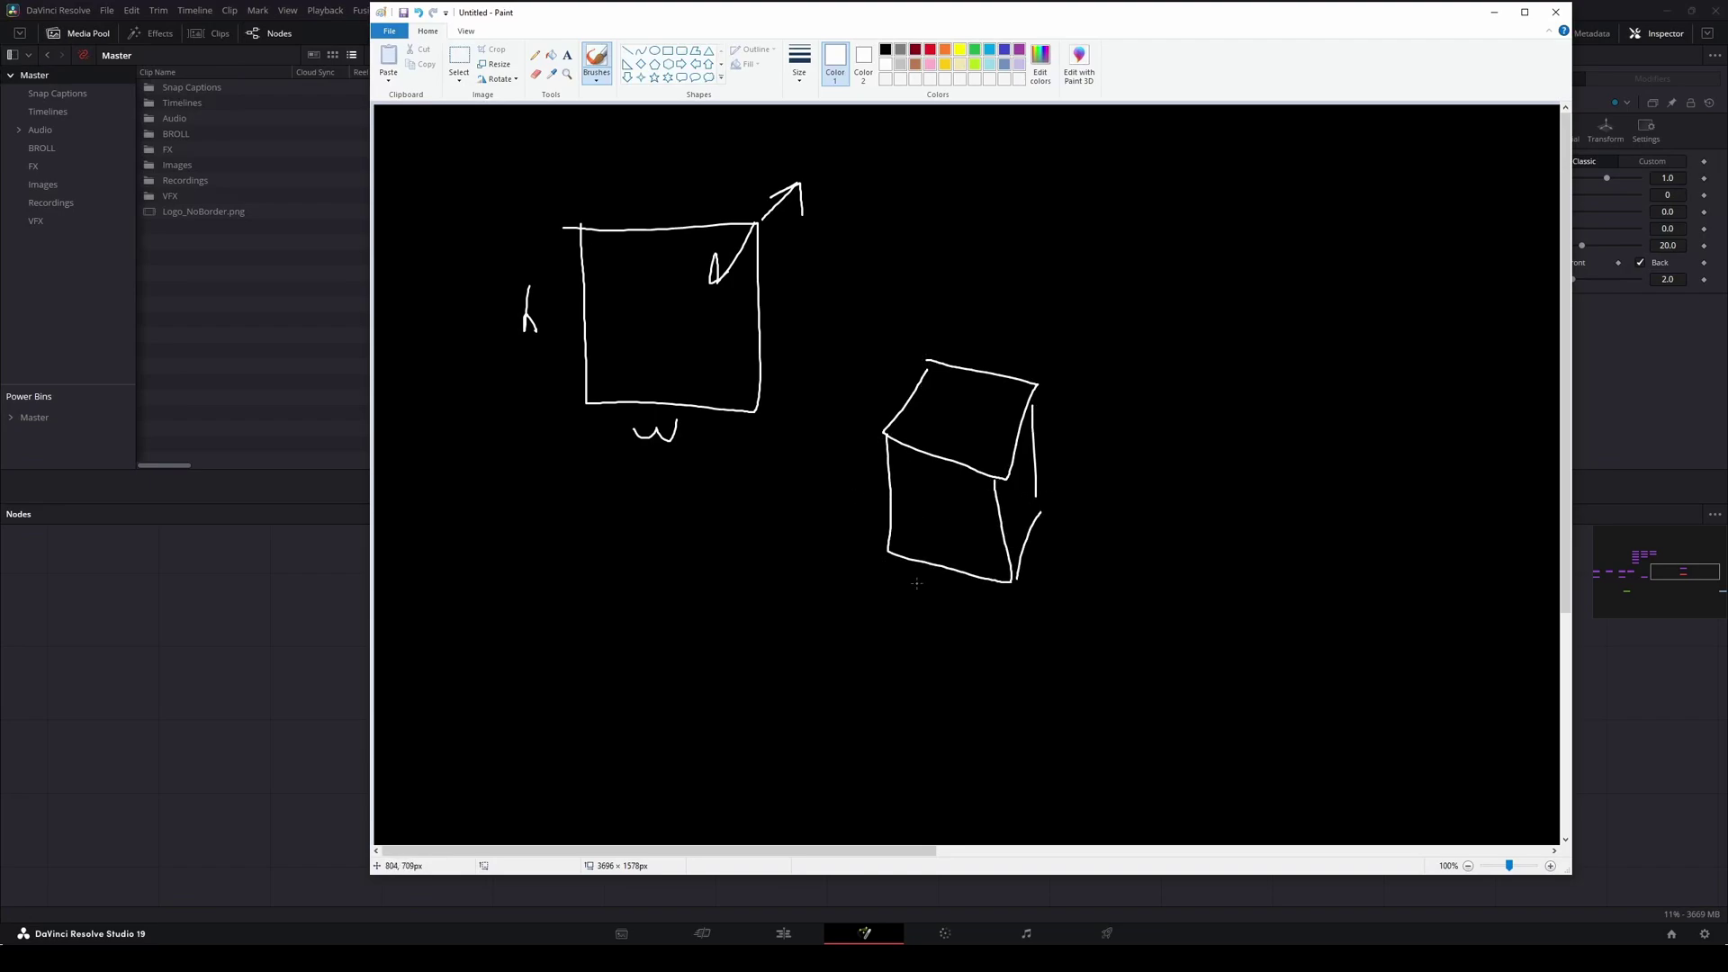
{"action": "left_click_drag", "start_coordinate": [917, 583], "coordinate": [952, 586]}
{"action": "left_click_drag", "start_coordinate": [872, 478], "coordinate": [876, 518]}
{"action": "left_click_drag", "start_coordinate": [931, 420], "coordinate": [932, 449]}
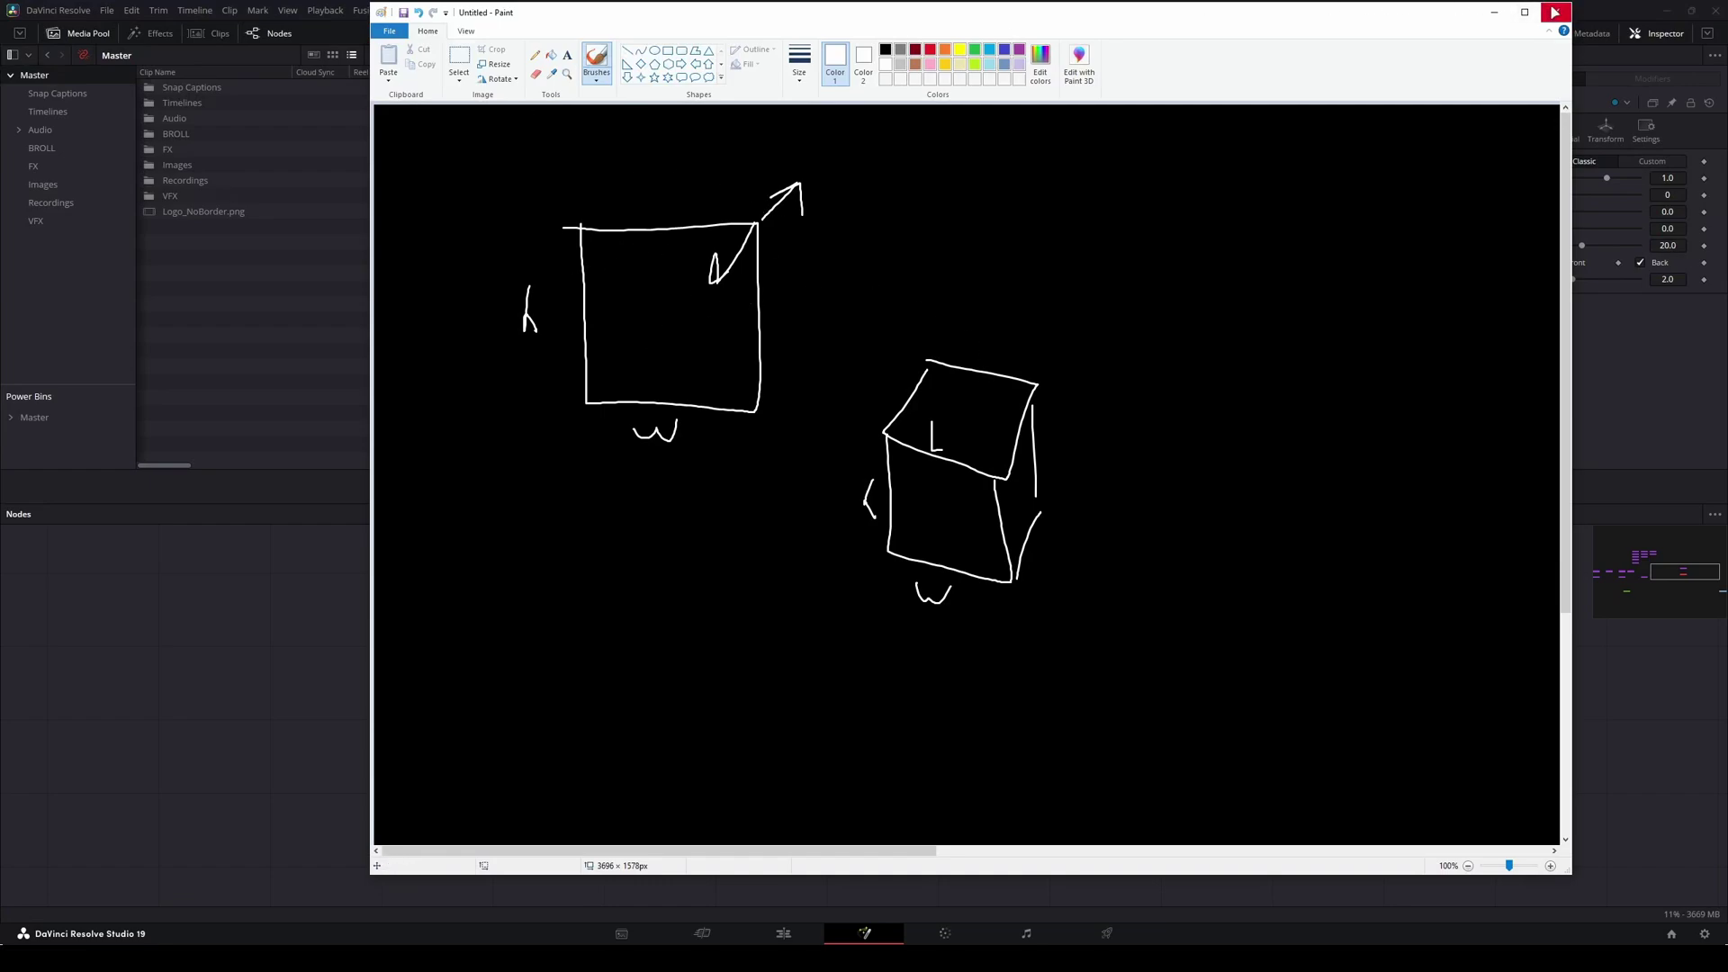
Close Paint without saving and view the sPolygon1 teardrop, recentred in the viewer.
{"action": "left_click", "coordinate": [1555, 11]}
{"action": "left_click", "coordinate": [992, 448]}
{"action": "left_click", "coordinate": [825, 660]}
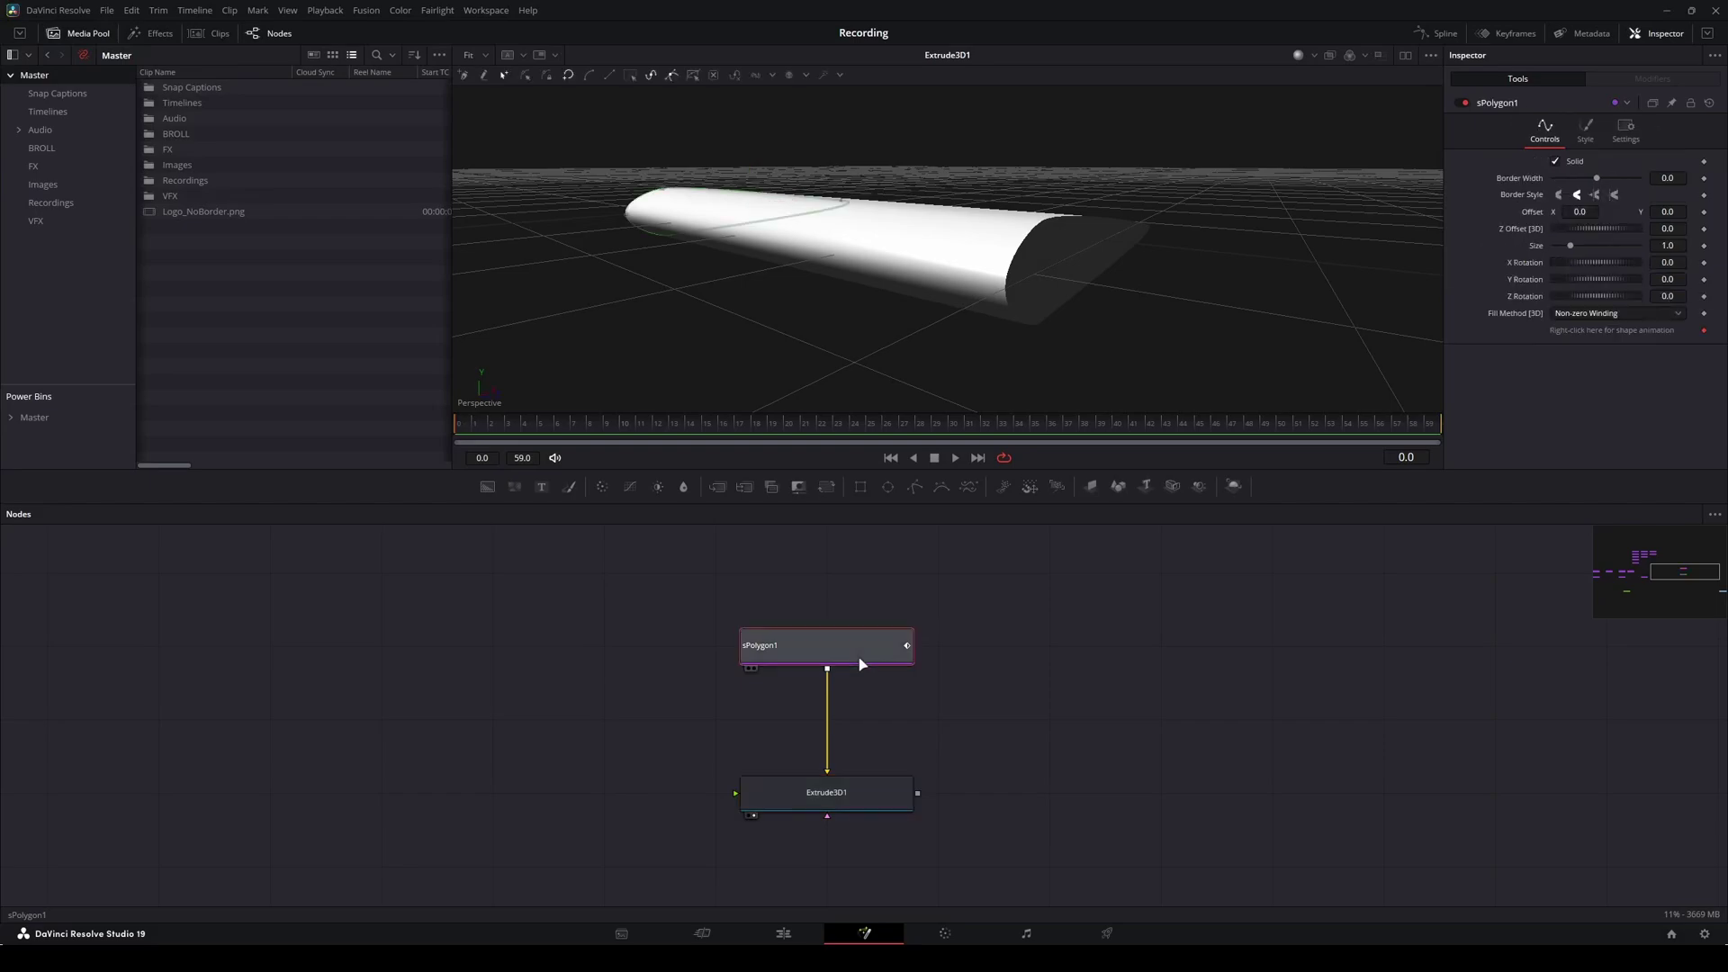
{"action": "key", "text": "1"}
{"action": "scroll", "coordinate": [903, 289], "scroll_direction": "down", "scroll_amount": 1}
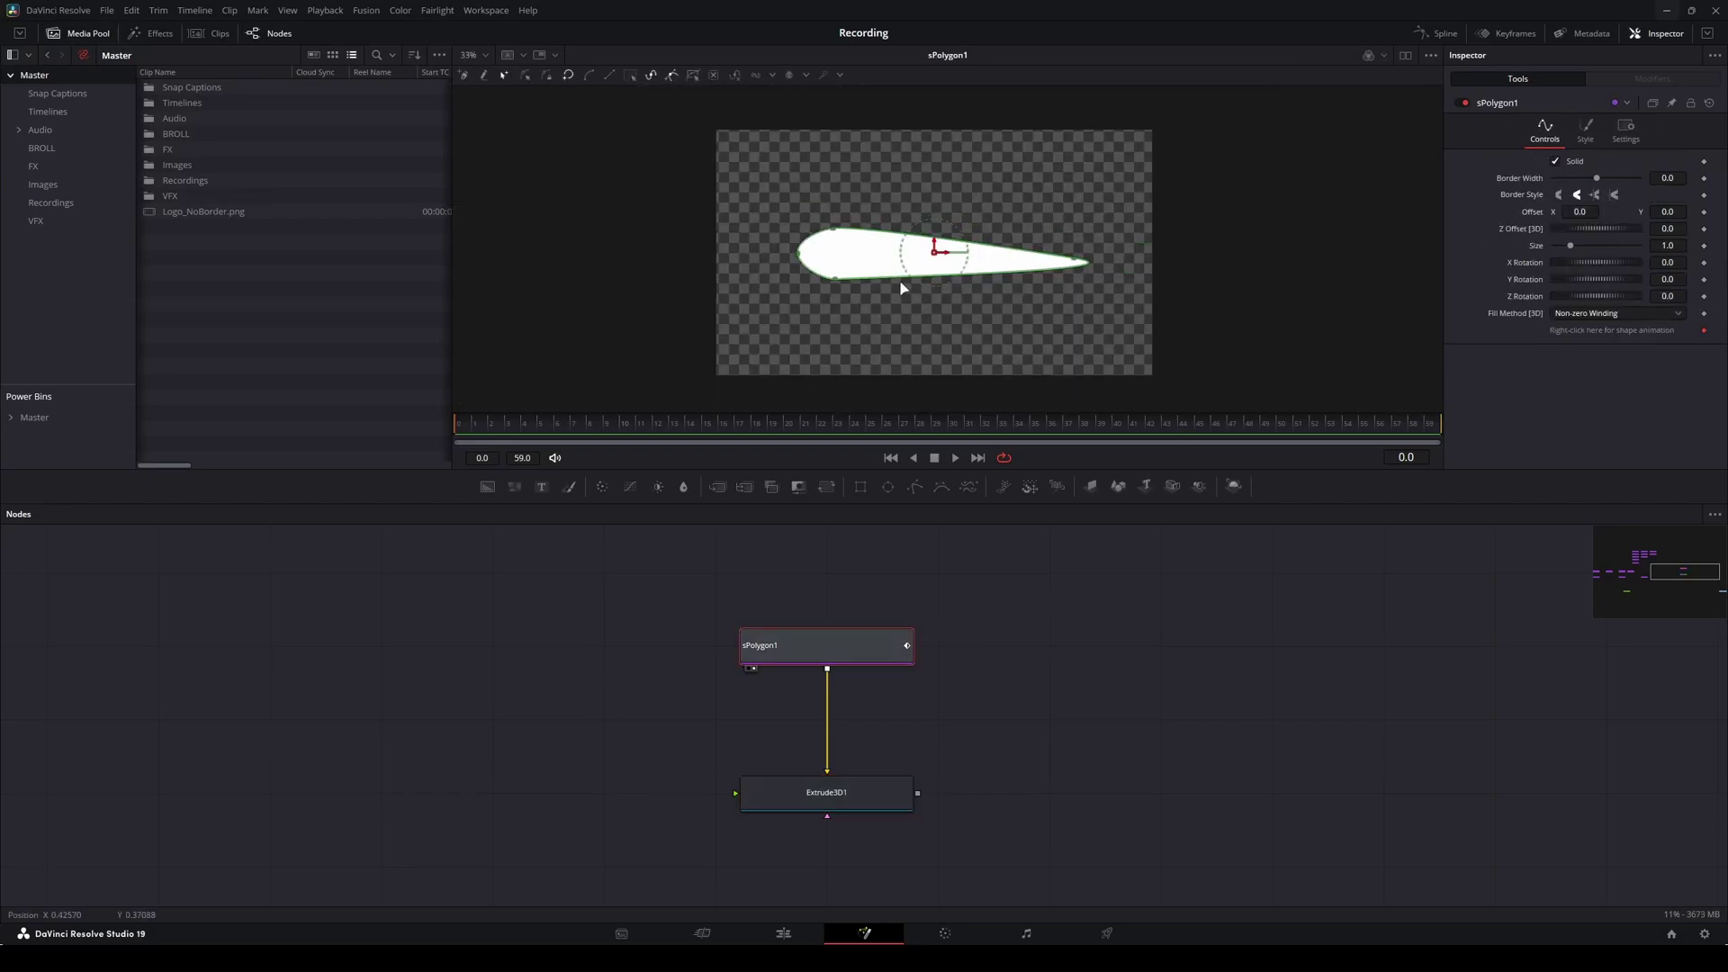
{"action": "left_click_drag", "start_coordinate": [757, 292], "coordinate": [745, 320]}
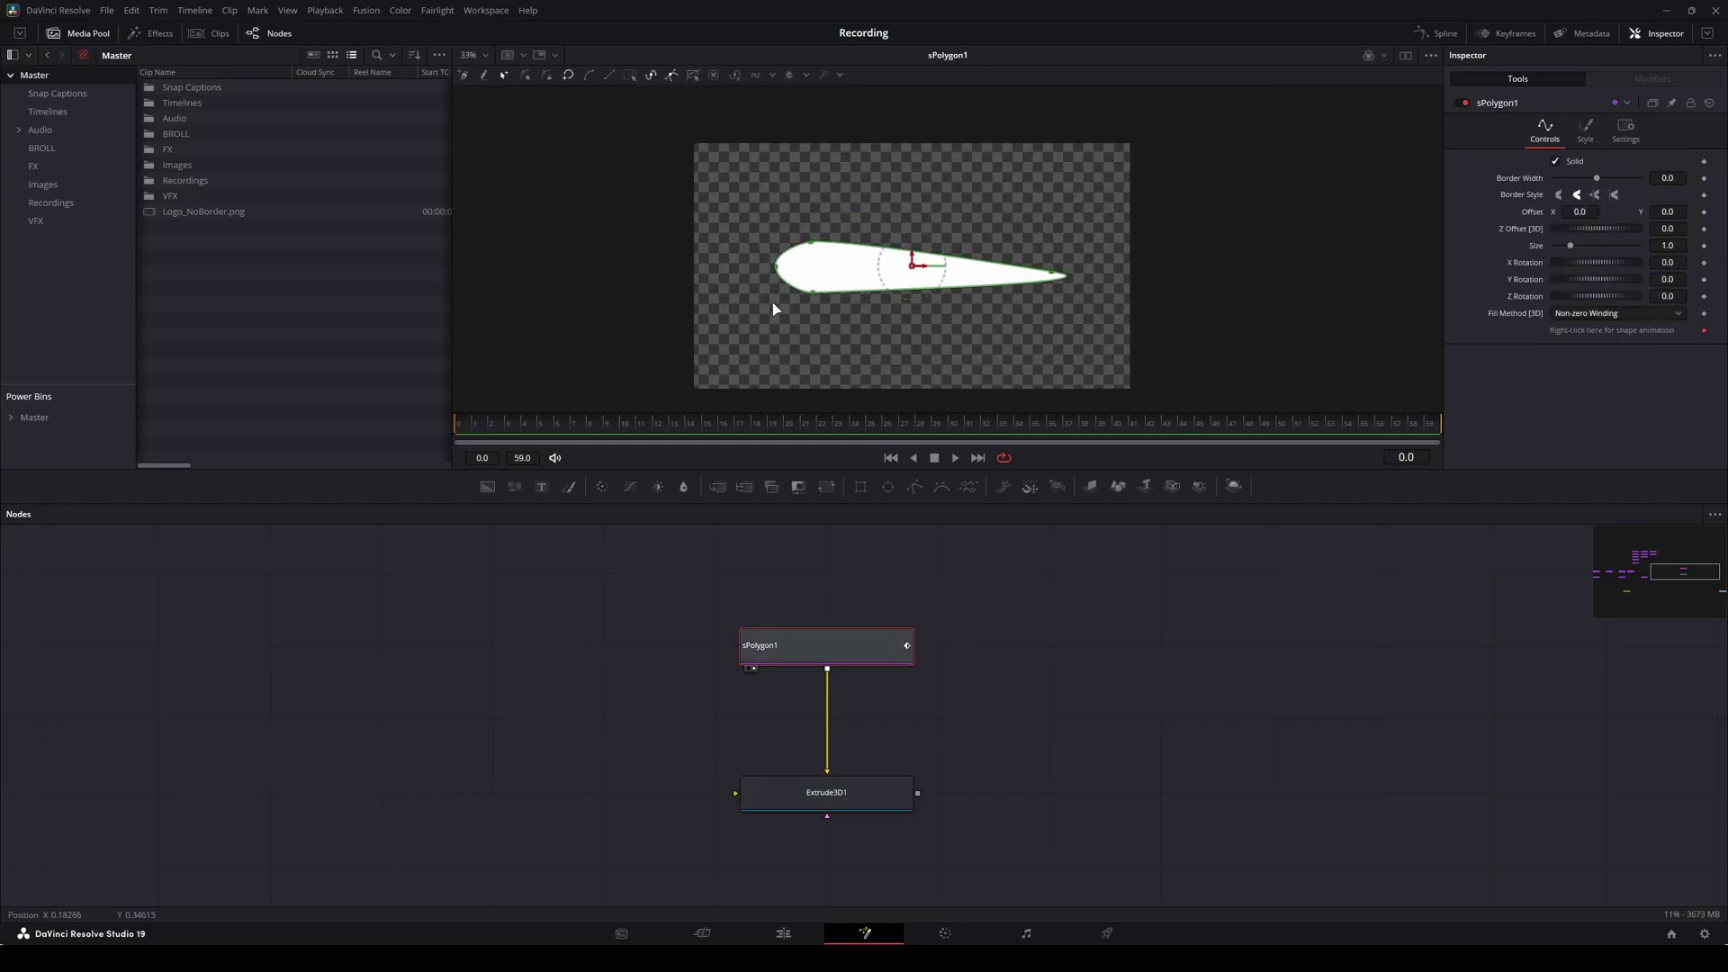
{"action": "scroll", "coordinate": [896, 315], "scroll_direction": "up", "scroll_amount": 1}
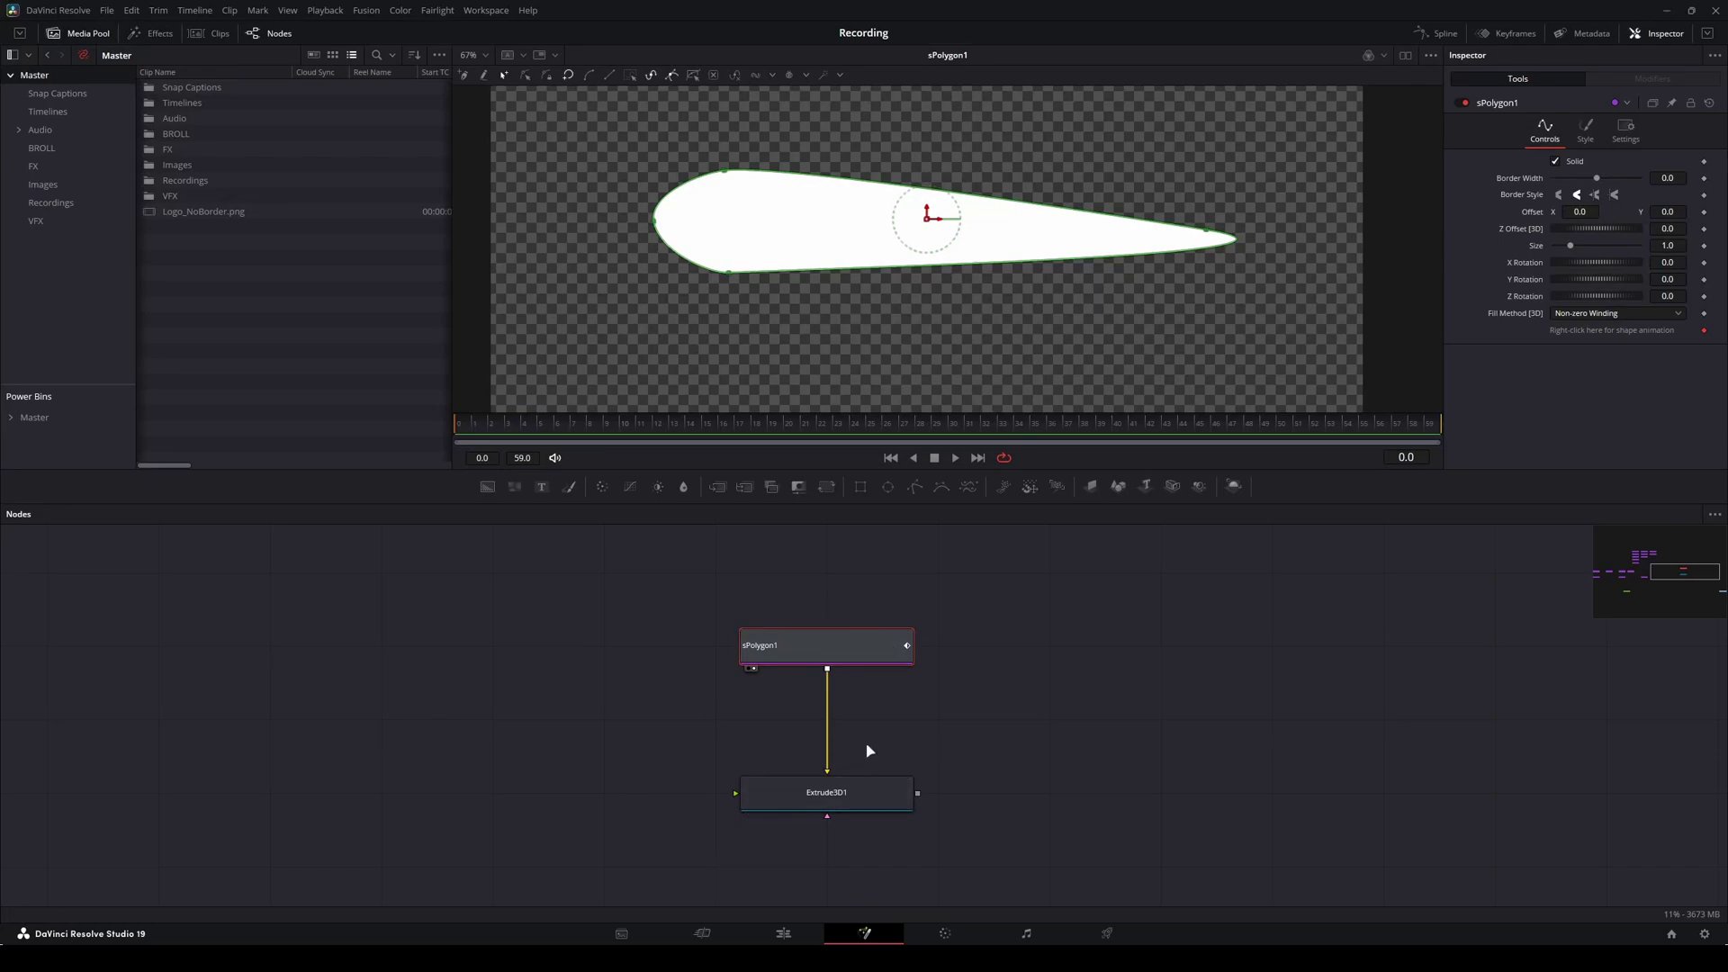
View the Extrude3D1 solid in 3D, orbit around it and pan the node graph.
{"action": "left_click", "coordinate": [849, 797]}
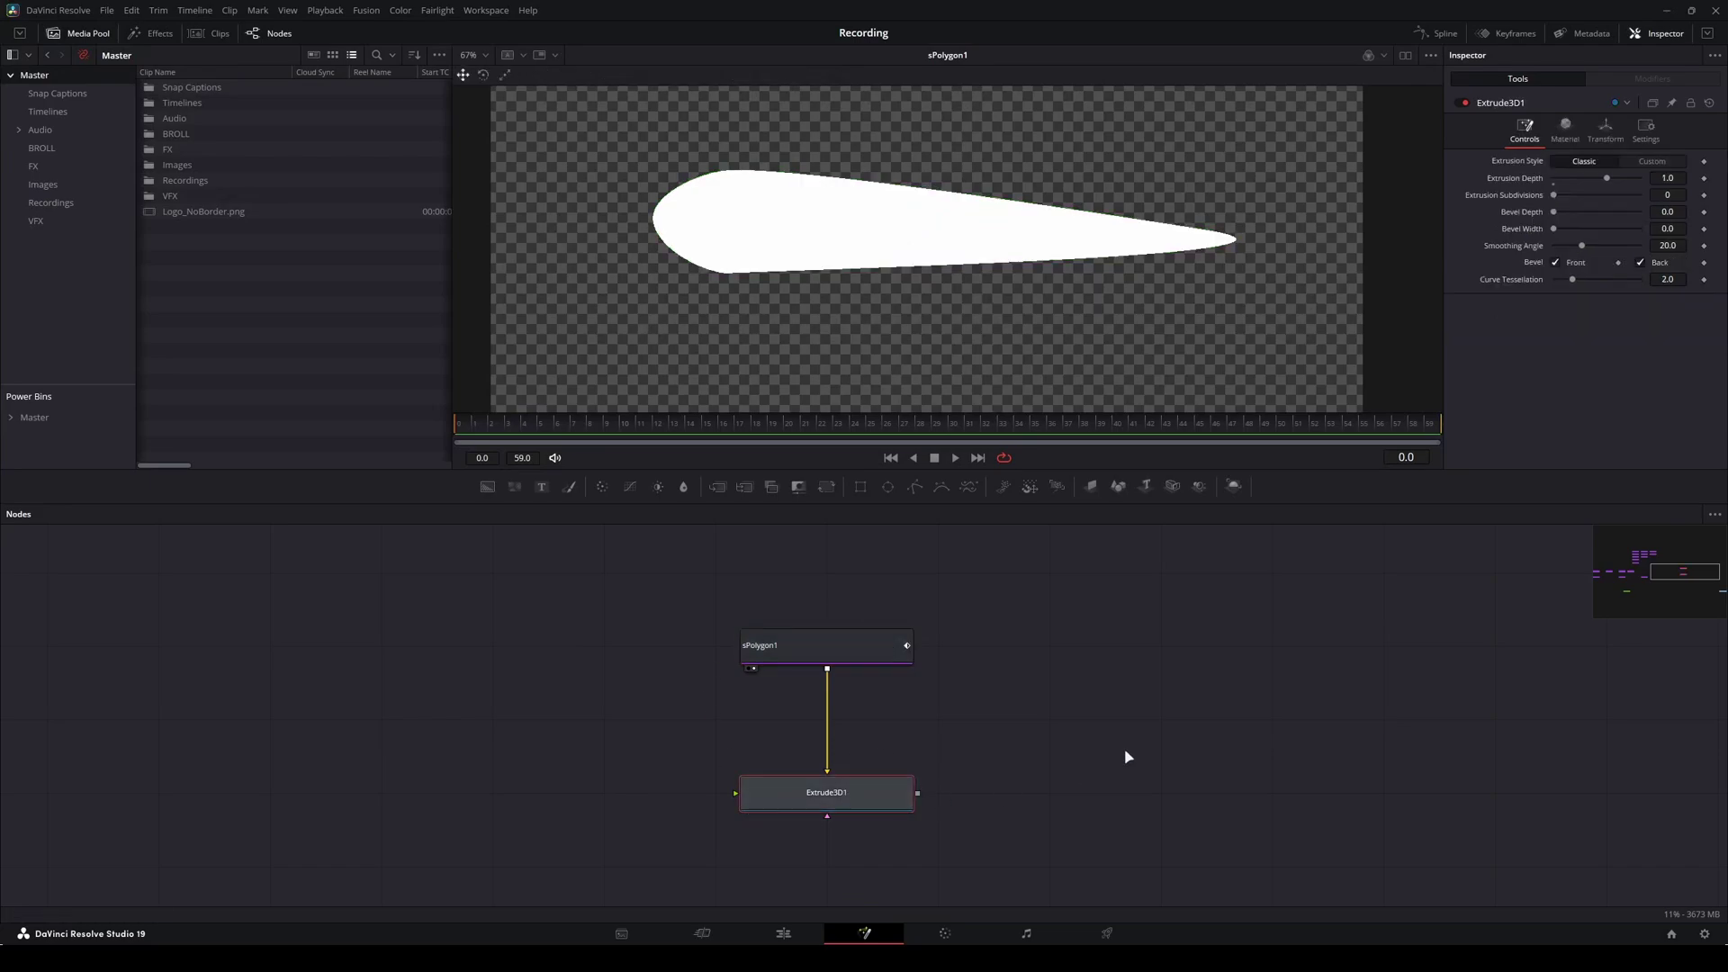
{"action": "key", "text": "1"}
{"action": "left_click_drag", "start_coordinate": [735, 316], "coordinate": [942, 284]}
{"action": "scroll", "coordinate": [936, 286], "scroll_direction": "down", "scroll_amount": 2}
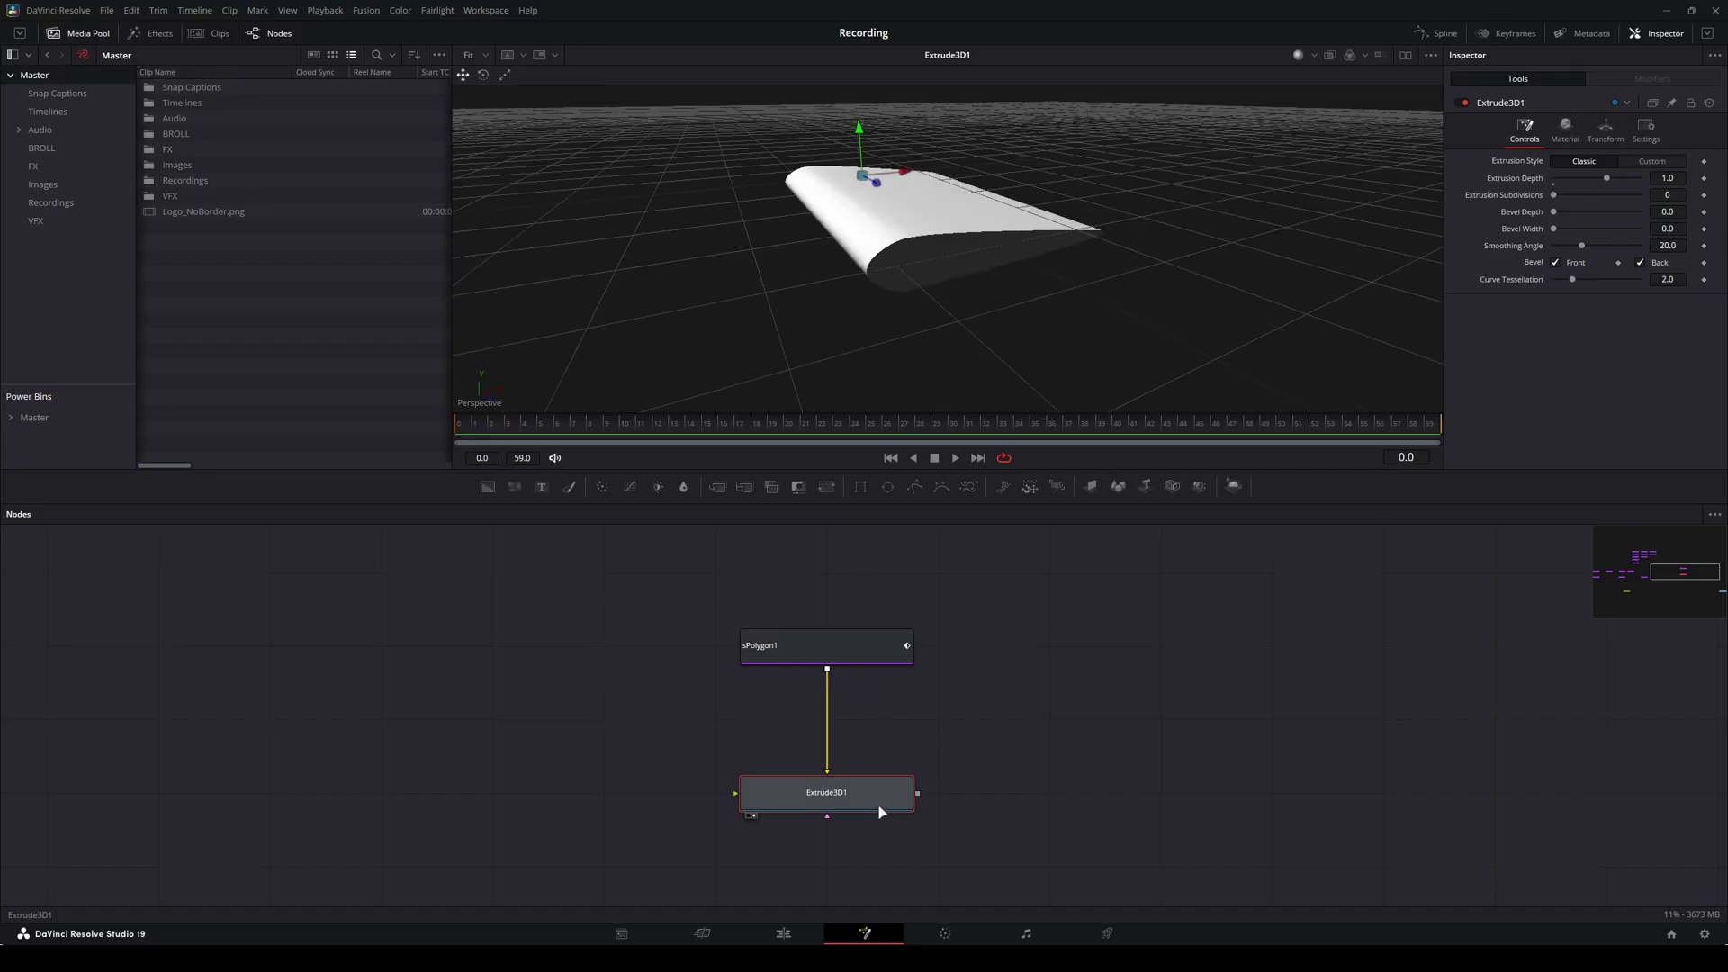
{"action": "left_click_drag", "start_coordinate": [883, 811], "coordinate": [954, 810]}
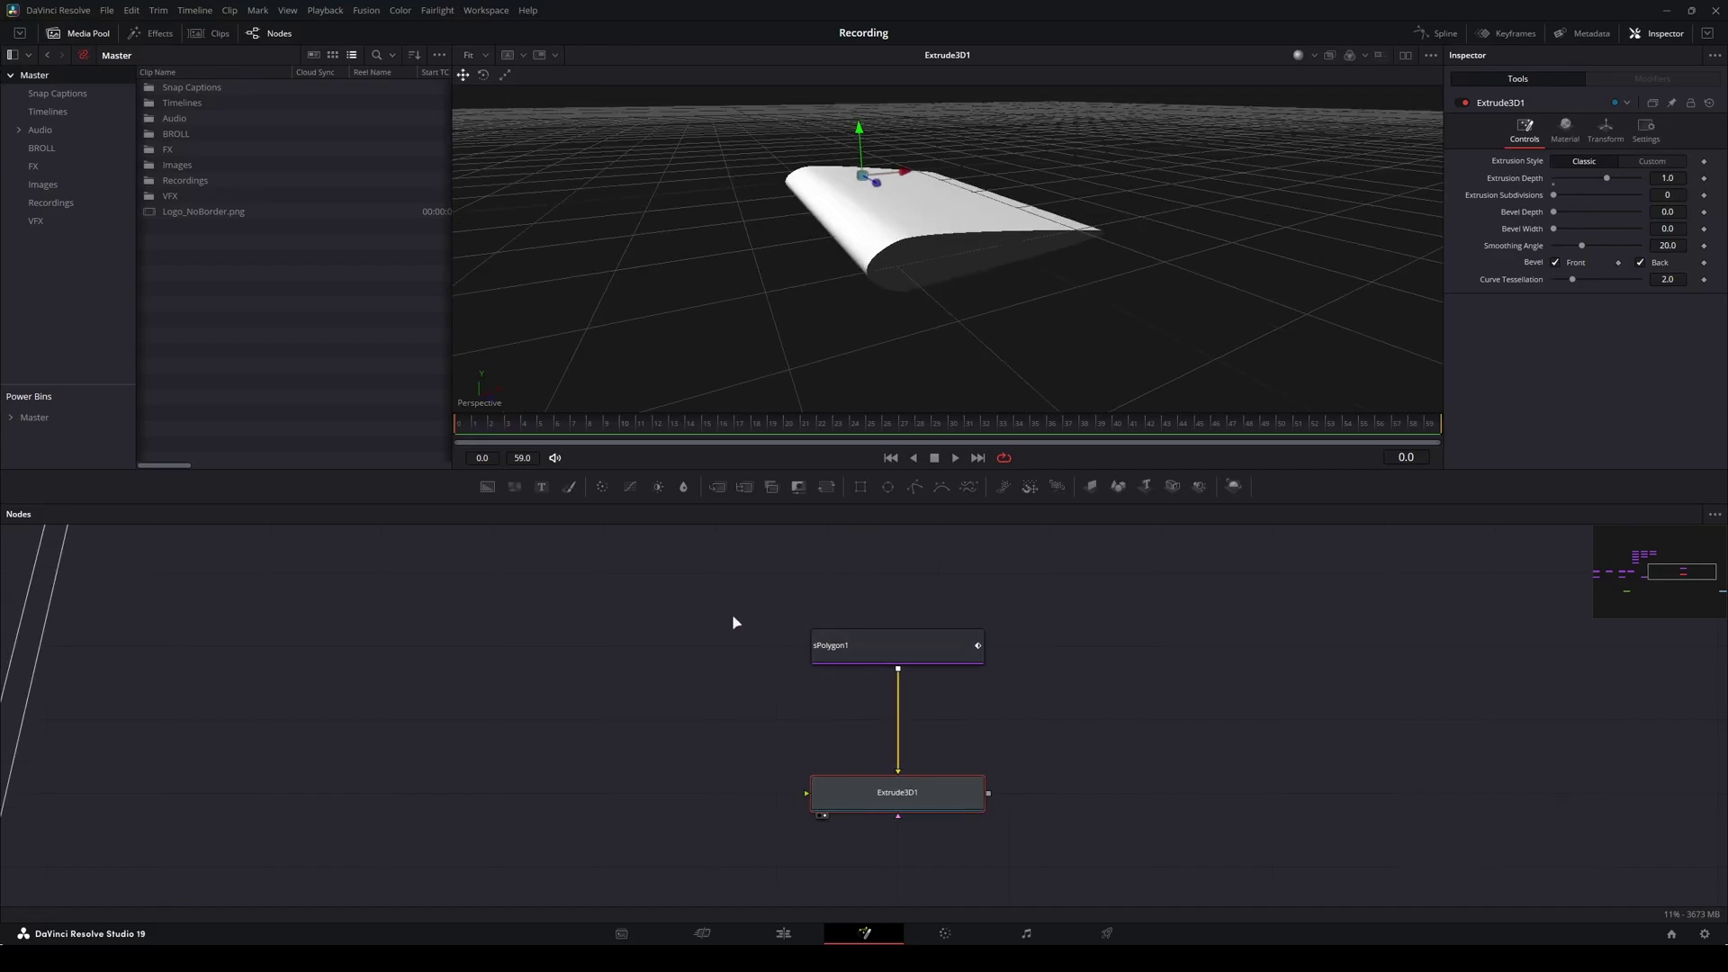
{"action": "scroll", "coordinate": [732, 614], "scroll_direction": "down", "scroll_amount": 2}
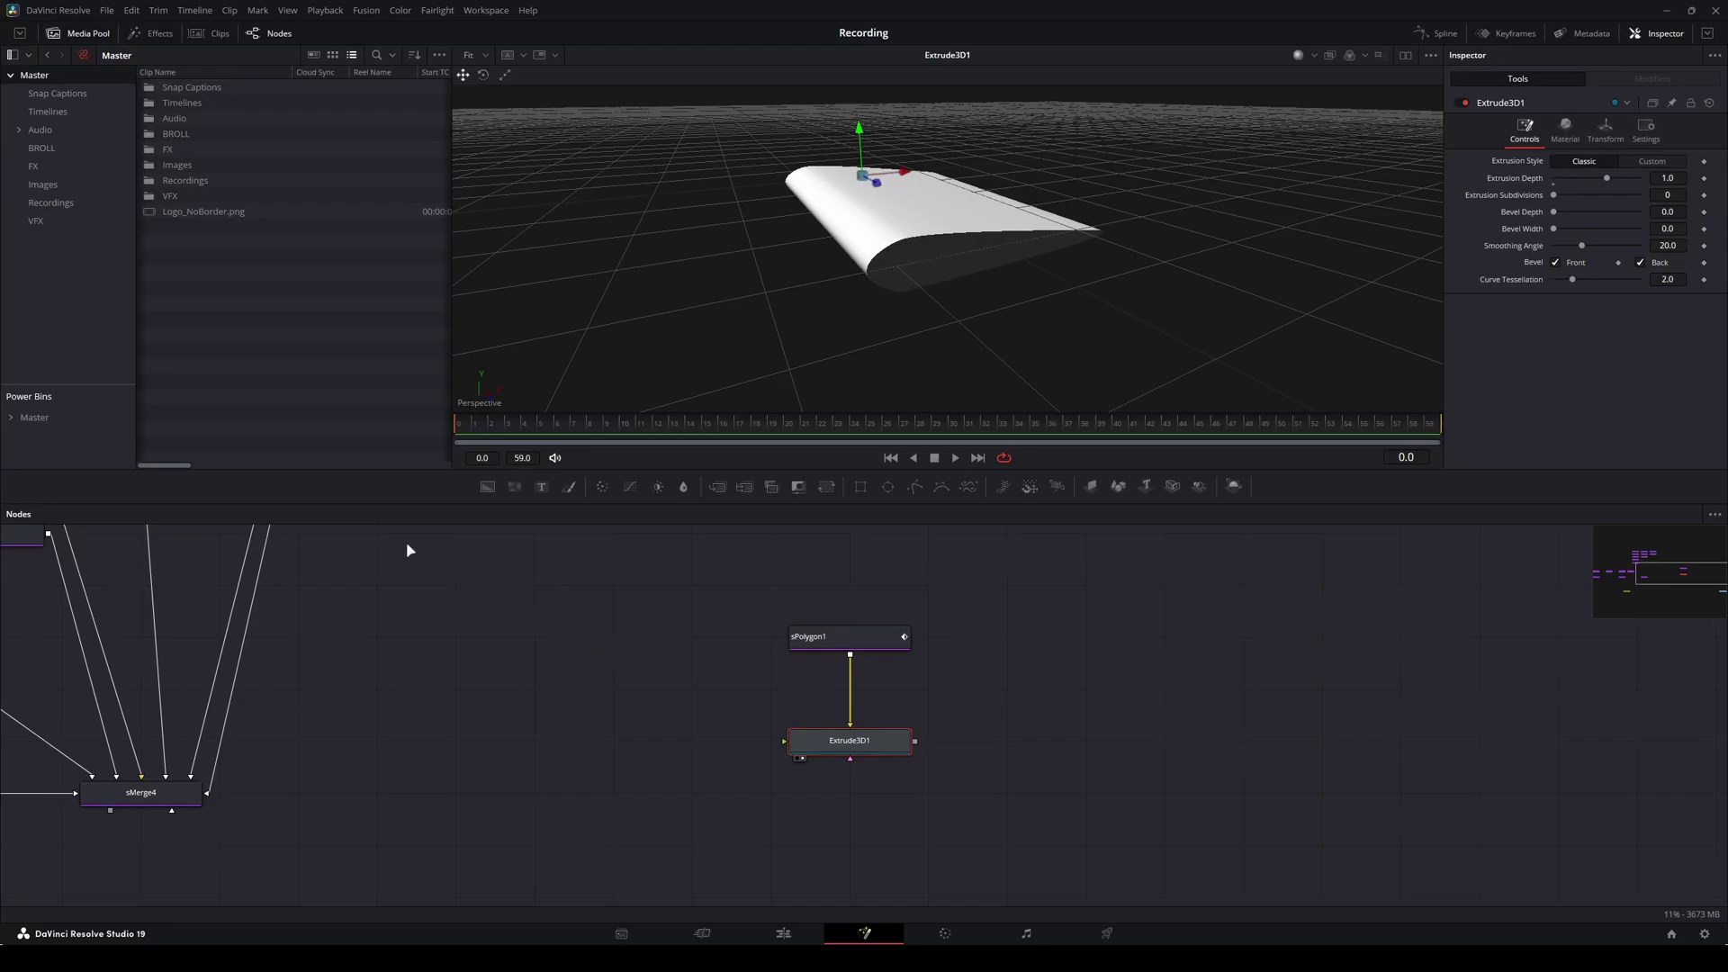
{"action": "left_click", "coordinate": [662, 709]}
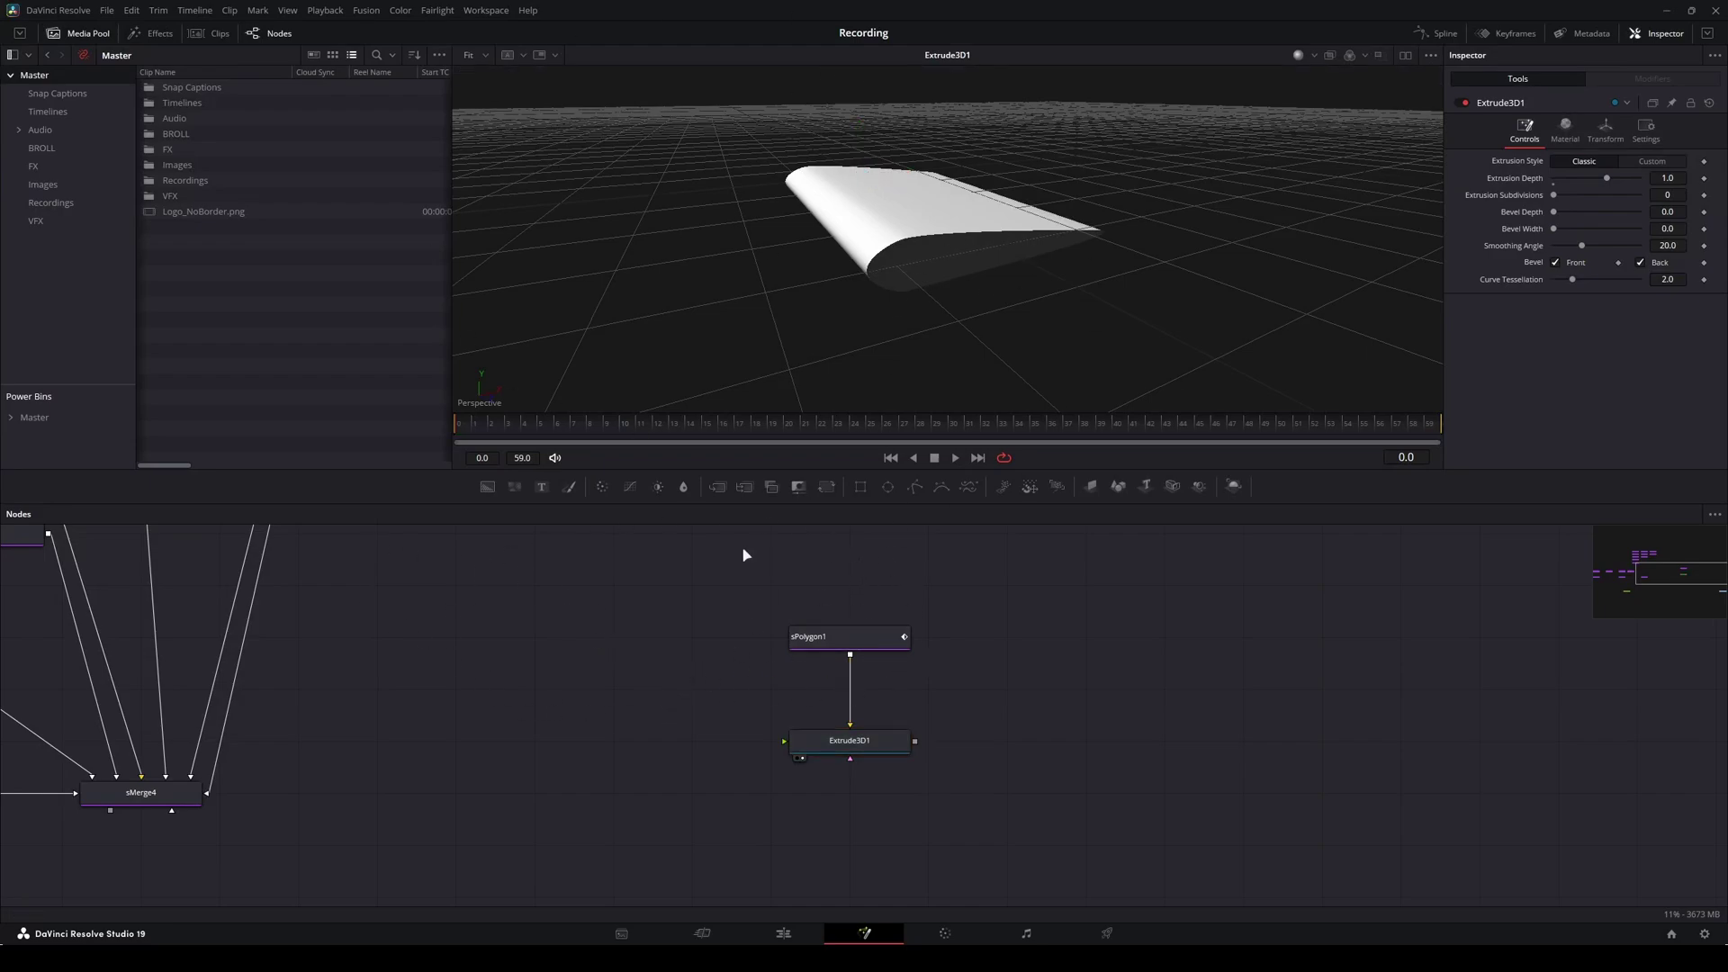
Search 'gla' in the tool search and add the kas_GlassDeepBlue material.
{"action": "key", "text": "shift+space"}
{"action": "type", "text": "extrud"}
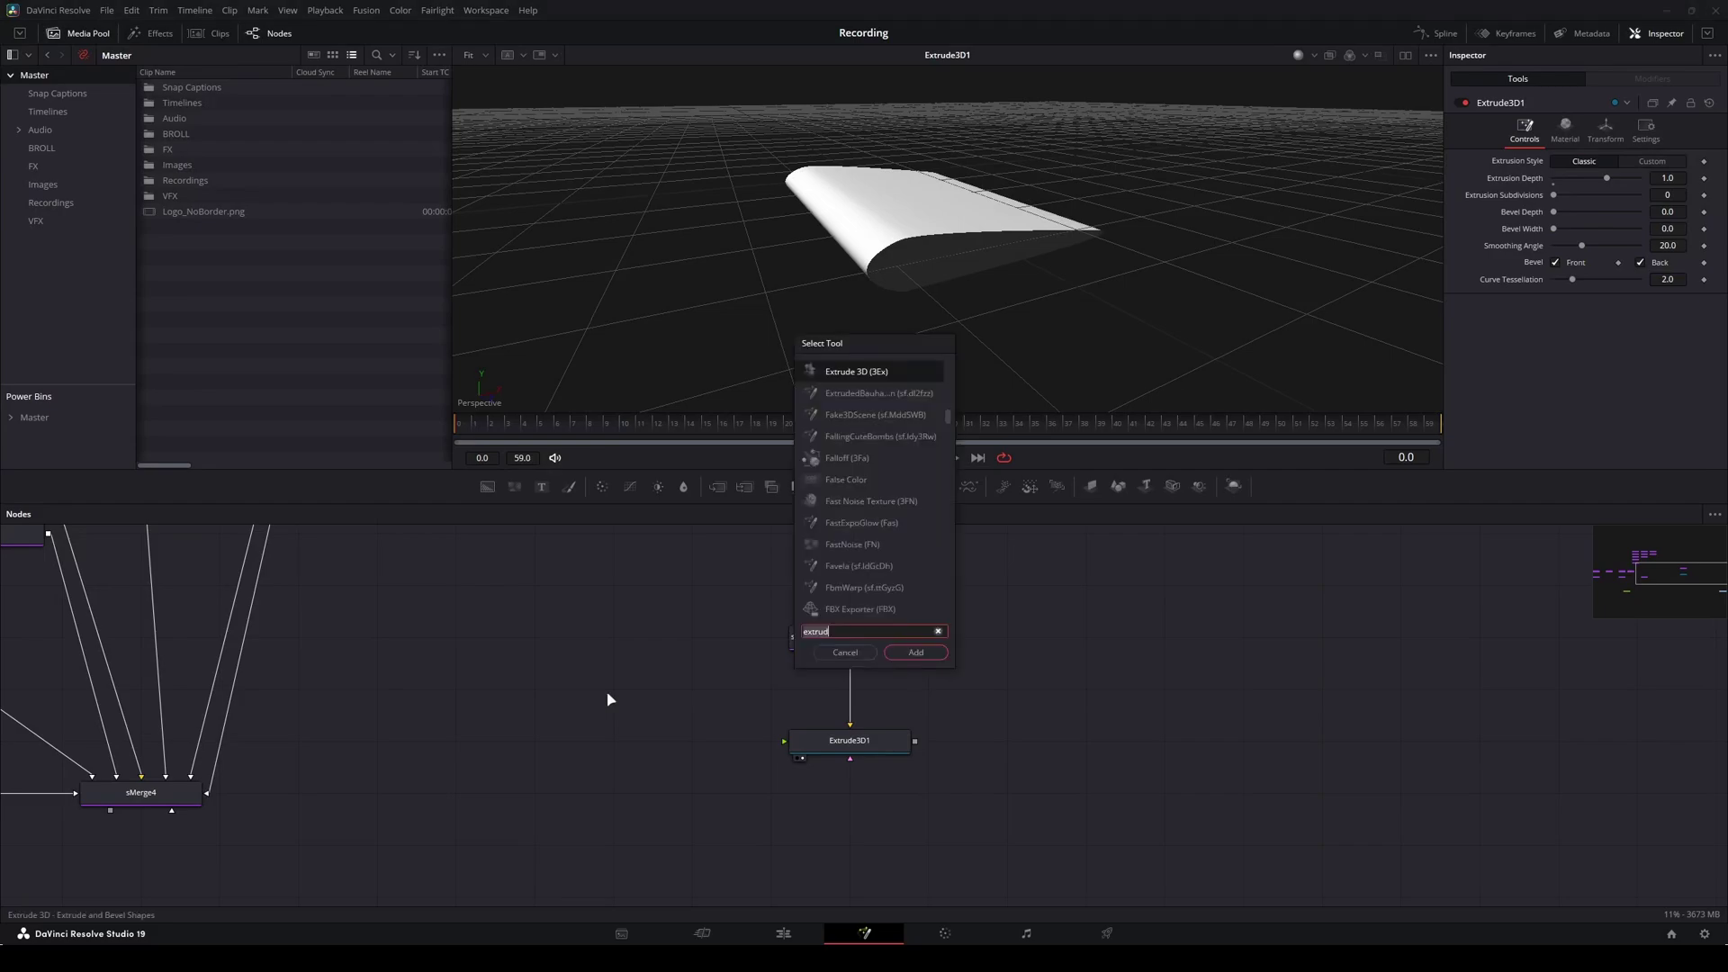
{"action": "key", "text": "BackSpace"}
{"action": "key", "text": "BackSpace"}
{"action": "key", "text": "BackSpace"}
{"action": "key", "text": "BackSpace"}
{"action": "key", "text": "BackSpace"}
{"action": "key", "text": "BackSpace"}
{"action": "type", "text": "glas"}
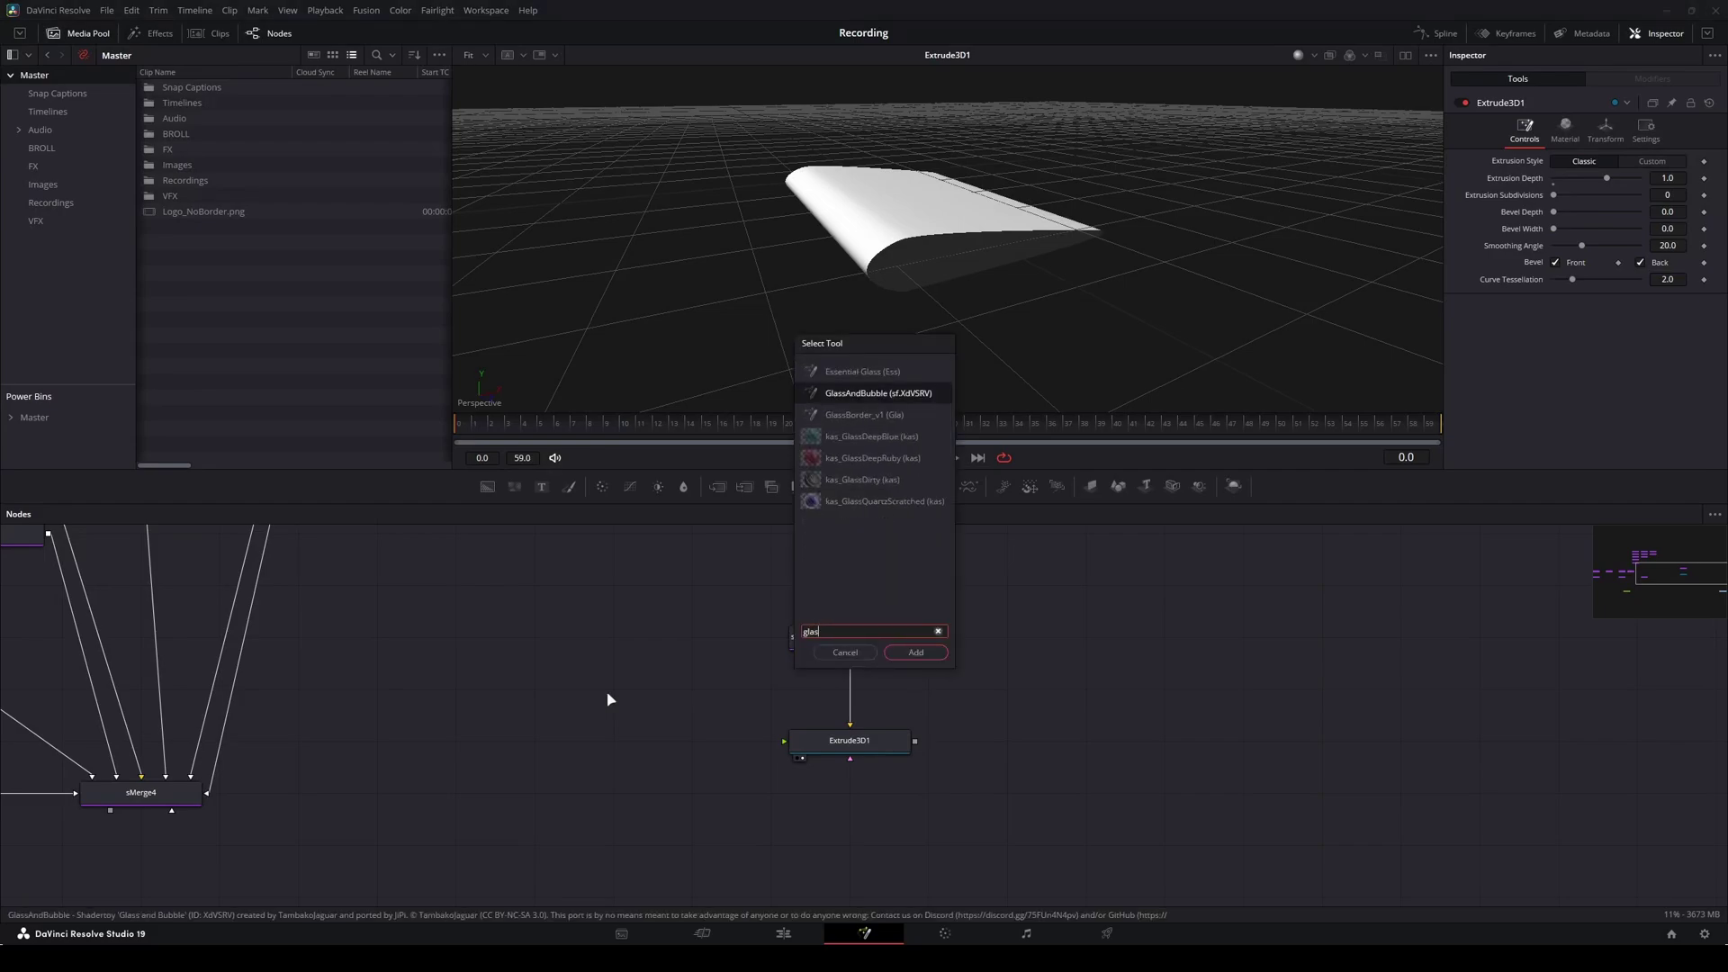
{"action": "key", "text": "Down"}
{"action": "key", "text": "Down"}
{"action": "key", "text": "Down"}
{"action": "key", "text": "Down"}
{"action": "key", "text": "Down"}
{"action": "key", "text": "Up"}
{"action": "key", "text": "Up"}
{"action": "key", "text": "Up"}
{"action": "key", "text": "Up"}
{"action": "key", "text": "Down"}
{"action": "key", "text": "Down"}
{"action": "key", "text": "Down"}
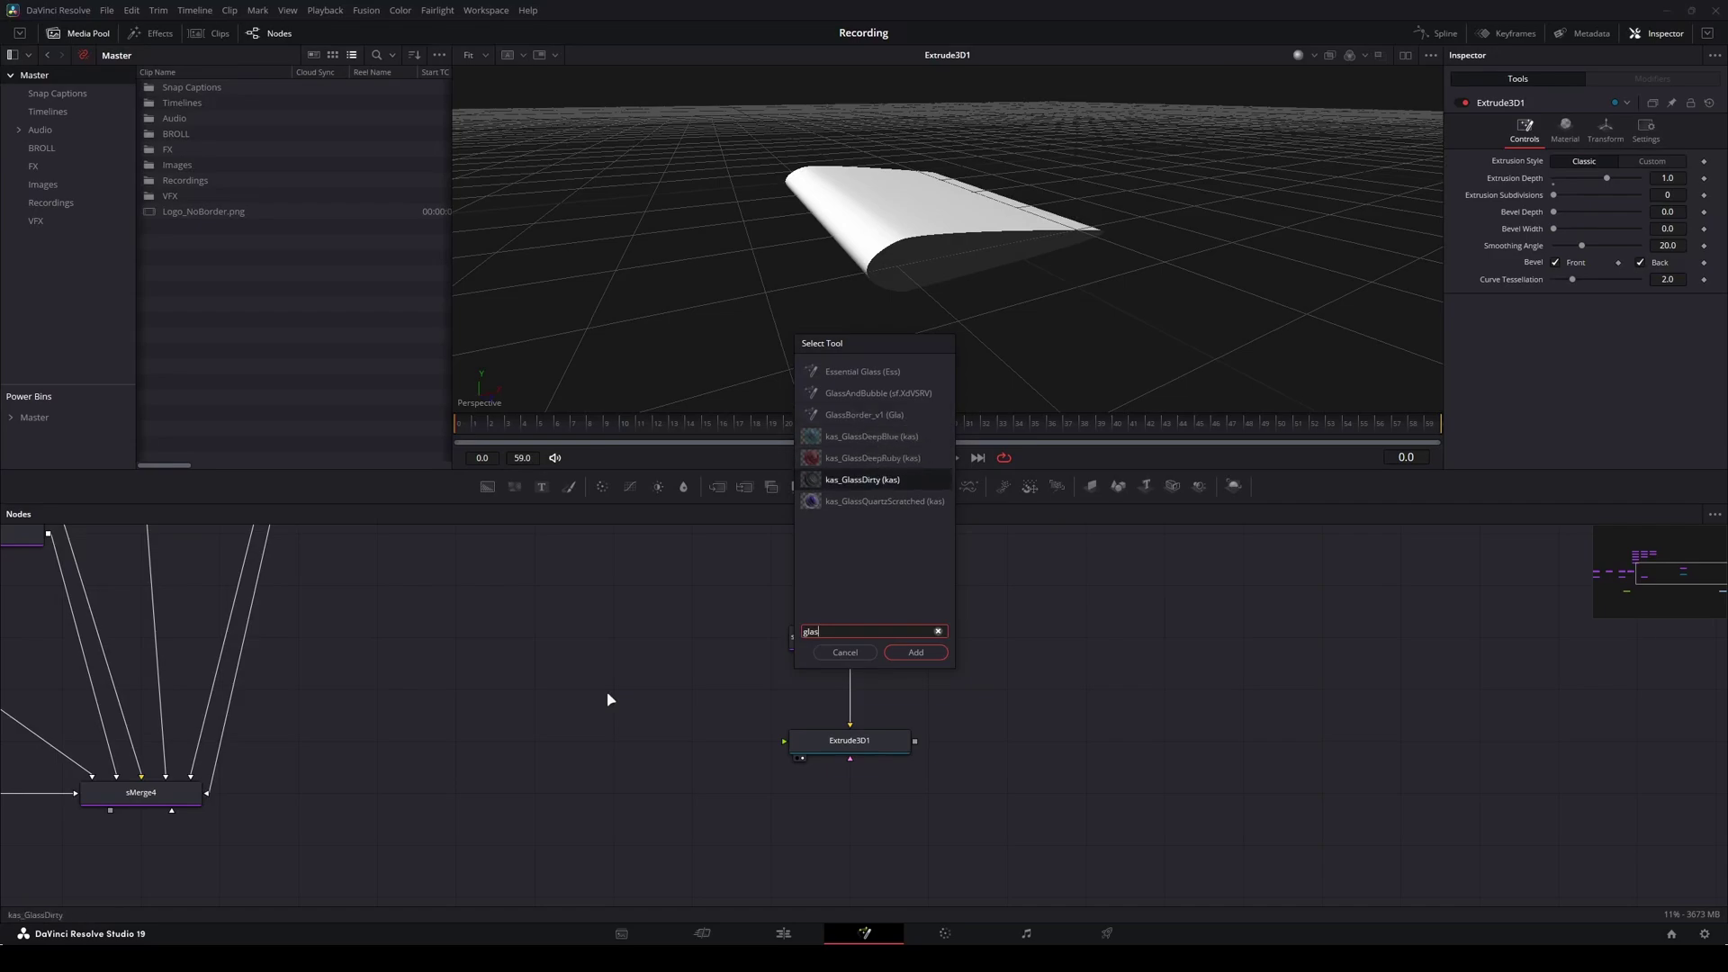
{"action": "key", "text": "Down"}
{"action": "key", "text": "Up"}
{"action": "key", "text": "Up"}
{"action": "key", "text": "Up"}
{"action": "key", "text": "Return"}
Connect kas_GlassDeepBlue to Extrude3D1's material input and orbit to view the glass from below.
{"action": "left_click", "coordinate": [601, 772]}
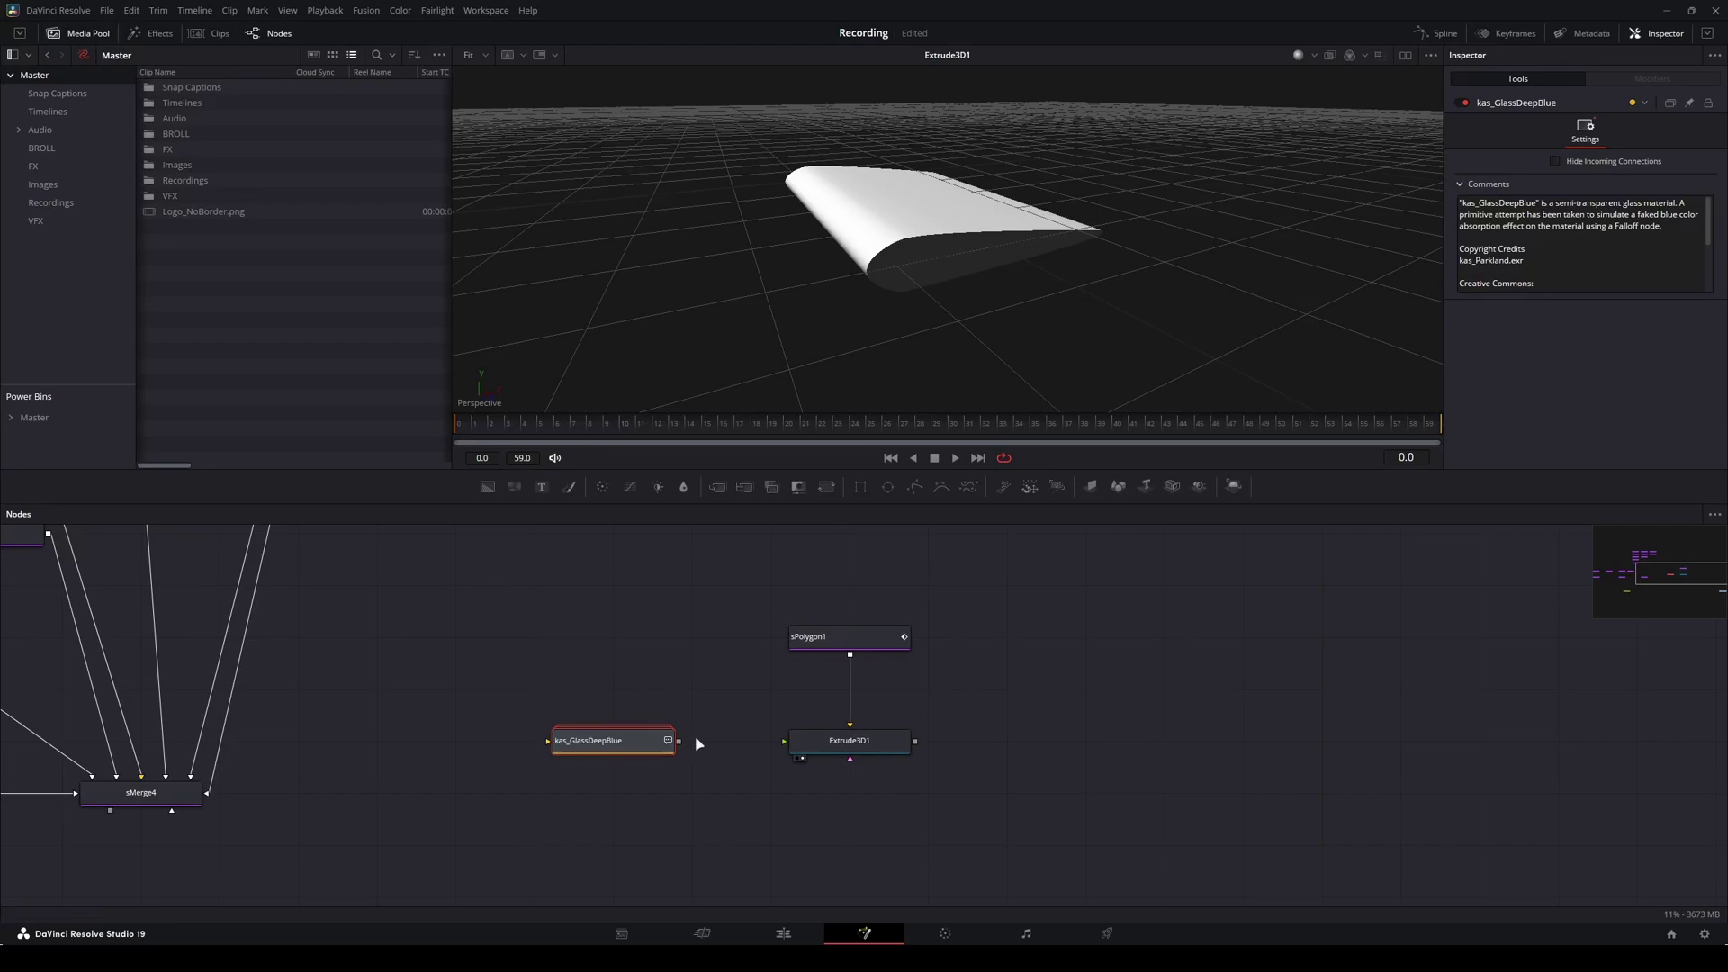
{"action": "left_click_drag", "start_coordinate": [680, 740], "coordinate": [850, 742]}
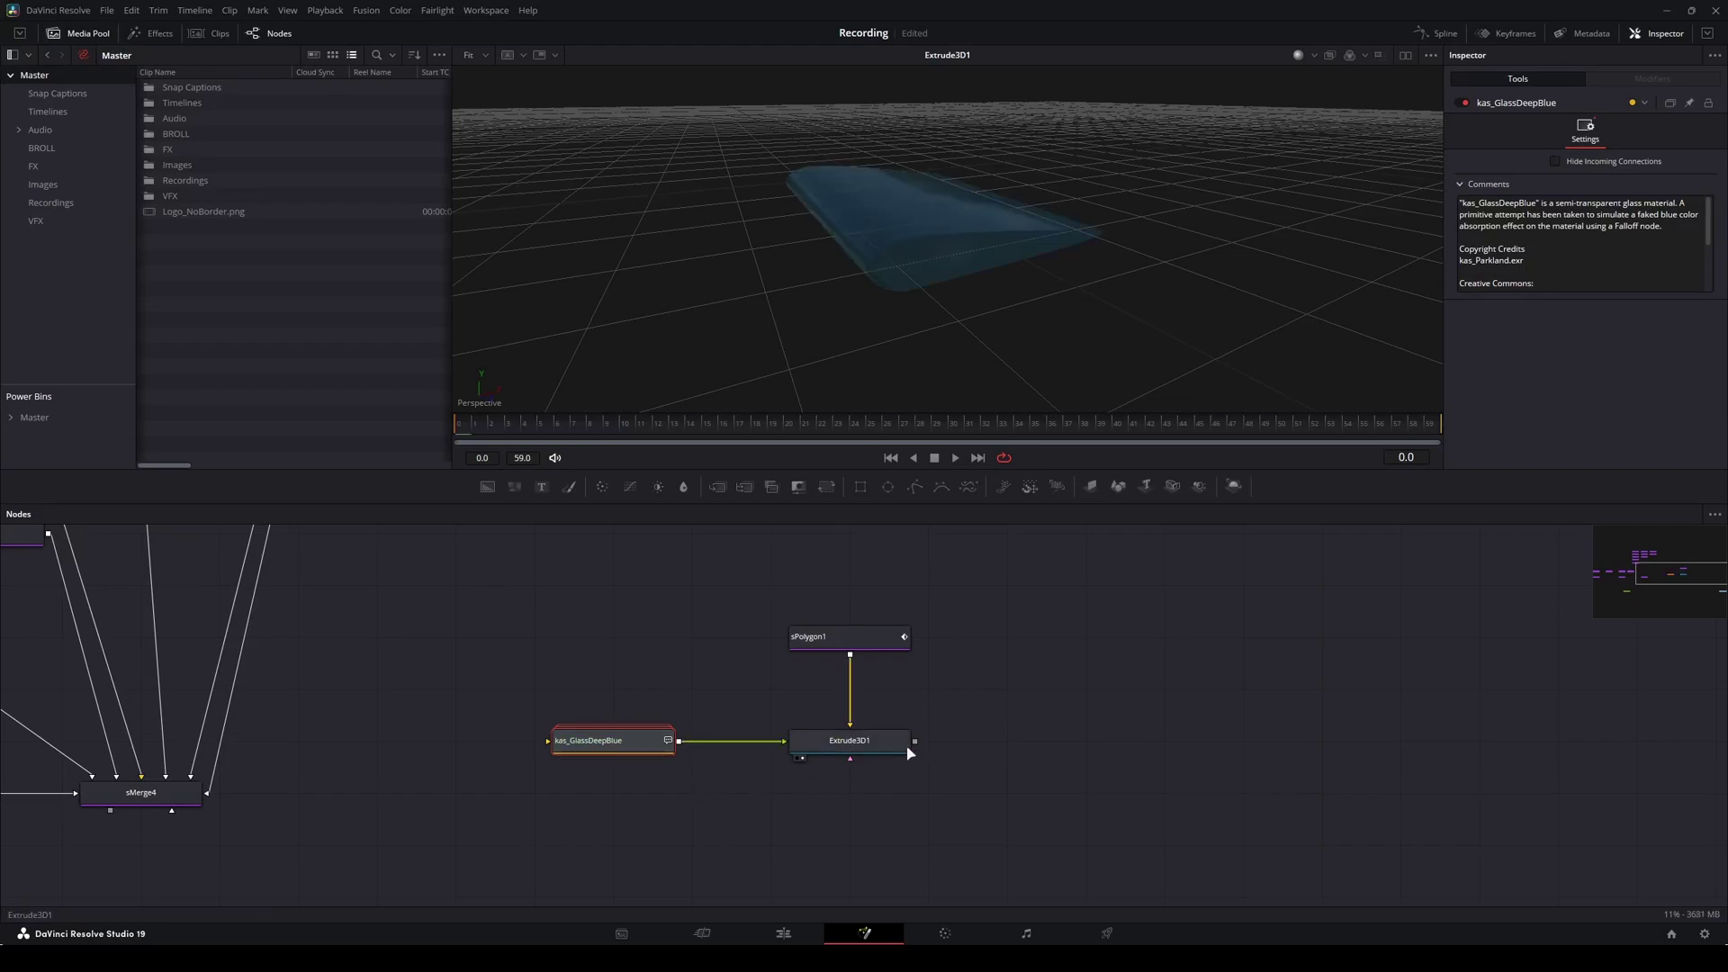
{"action": "left_click_drag", "start_coordinate": [990, 297], "coordinate": [1058, 259]}
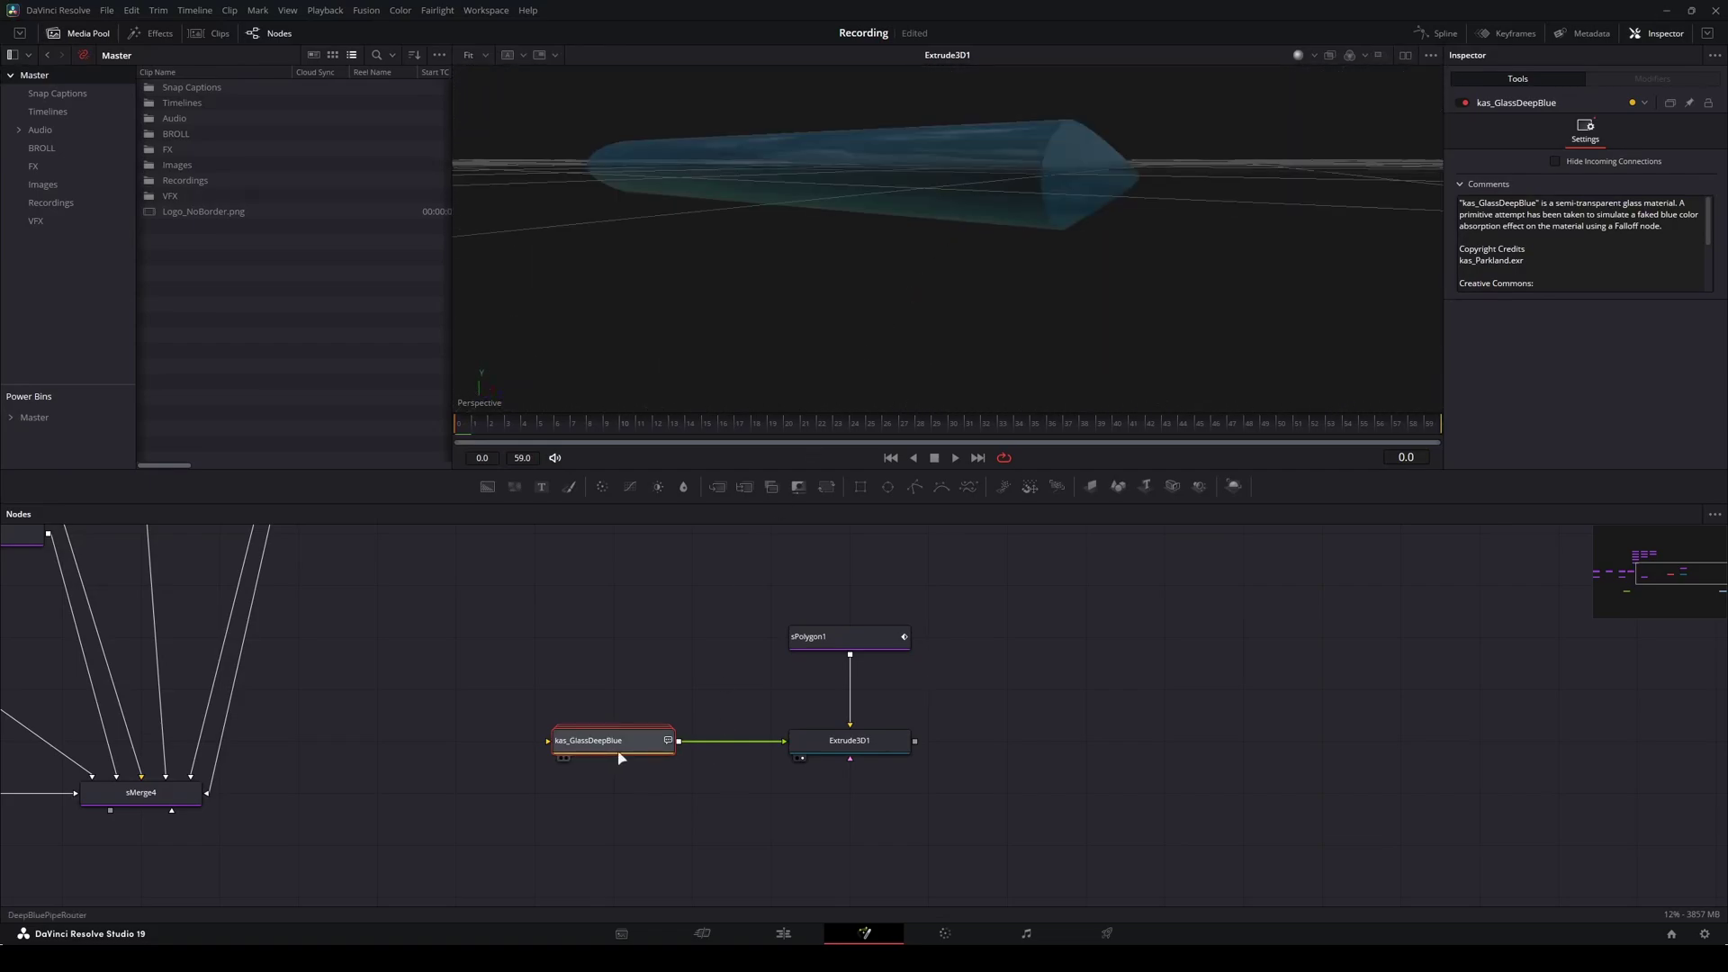
{"action": "left_click", "coordinate": [972, 226]}
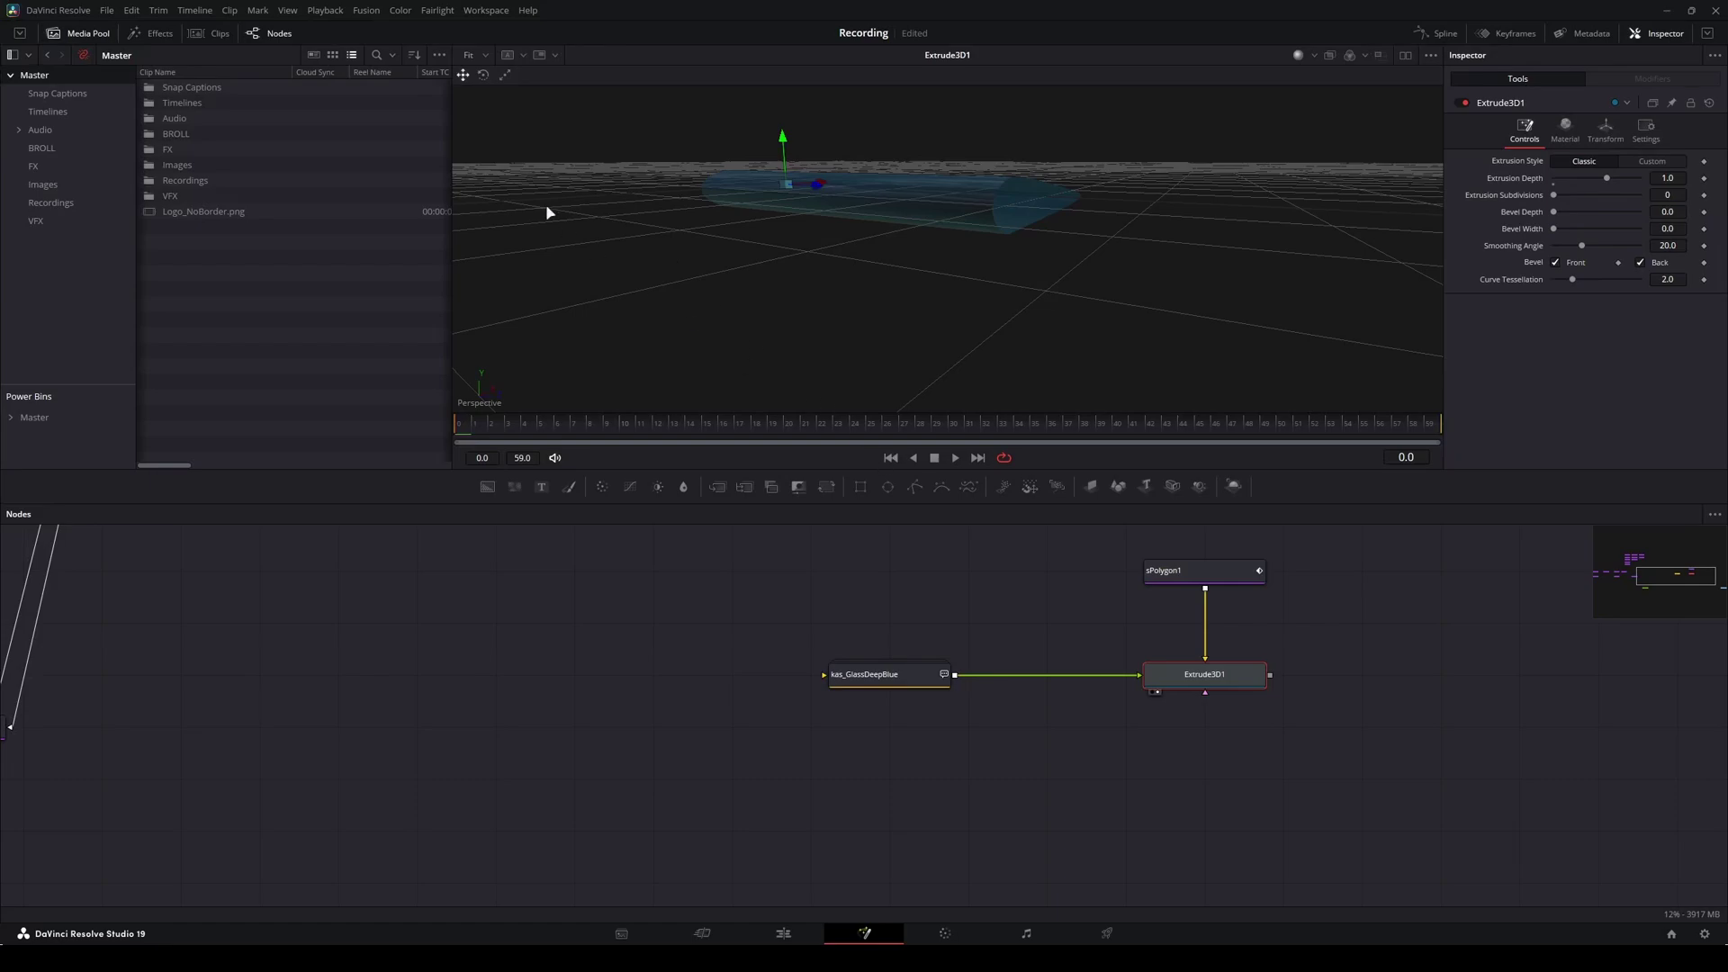
Launch Reactor from Workspace > Scripts > Reactor, scroll its package list and reposition the window.
{"action": "left_click", "coordinate": [494, 11]}
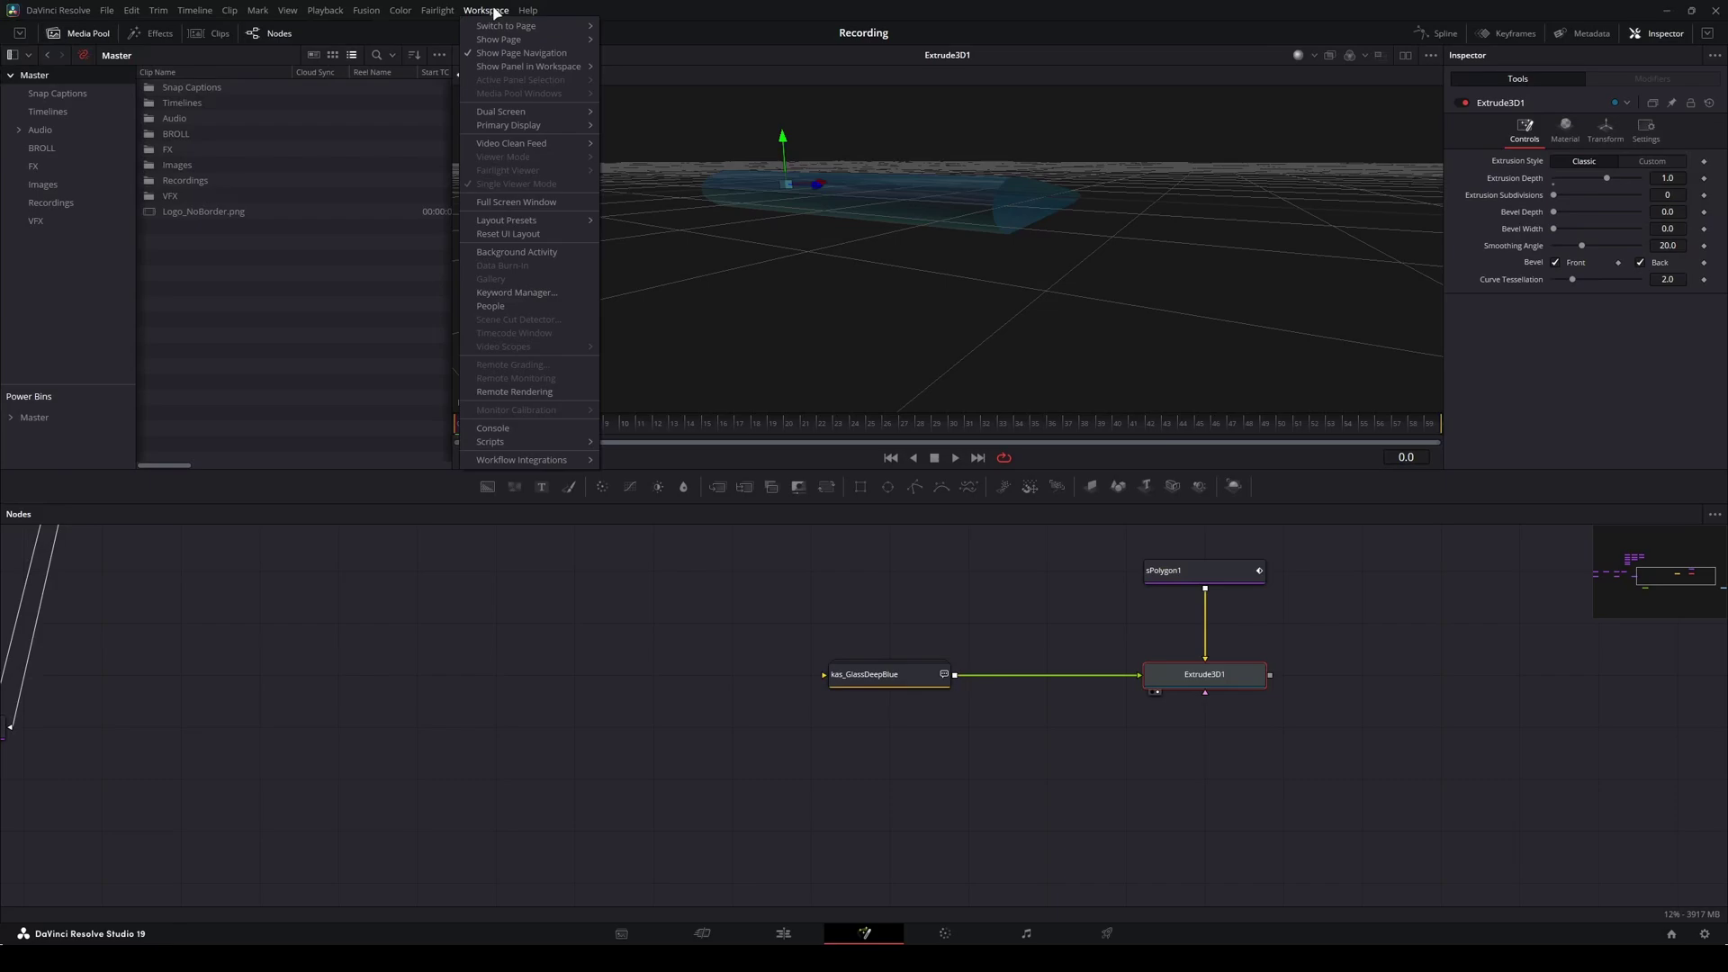
{"action": "mouse_move", "coordinate": [511, 443]}
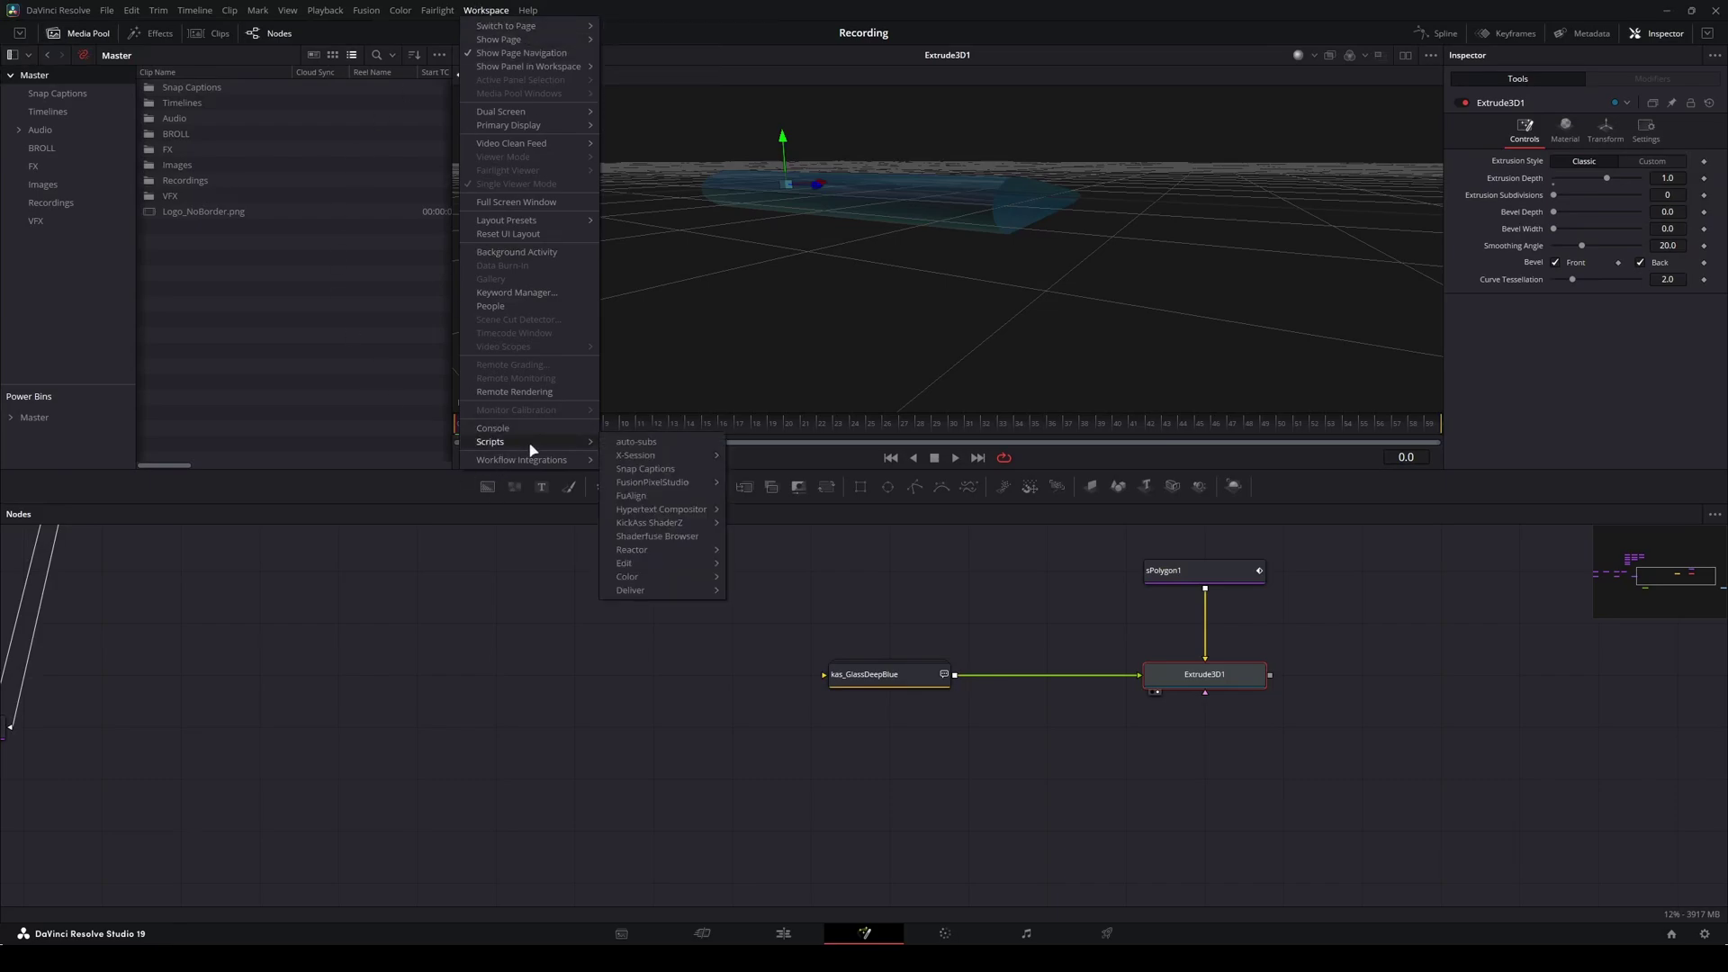
{"action": "mouse_move", "coordinate": [670, 559]}
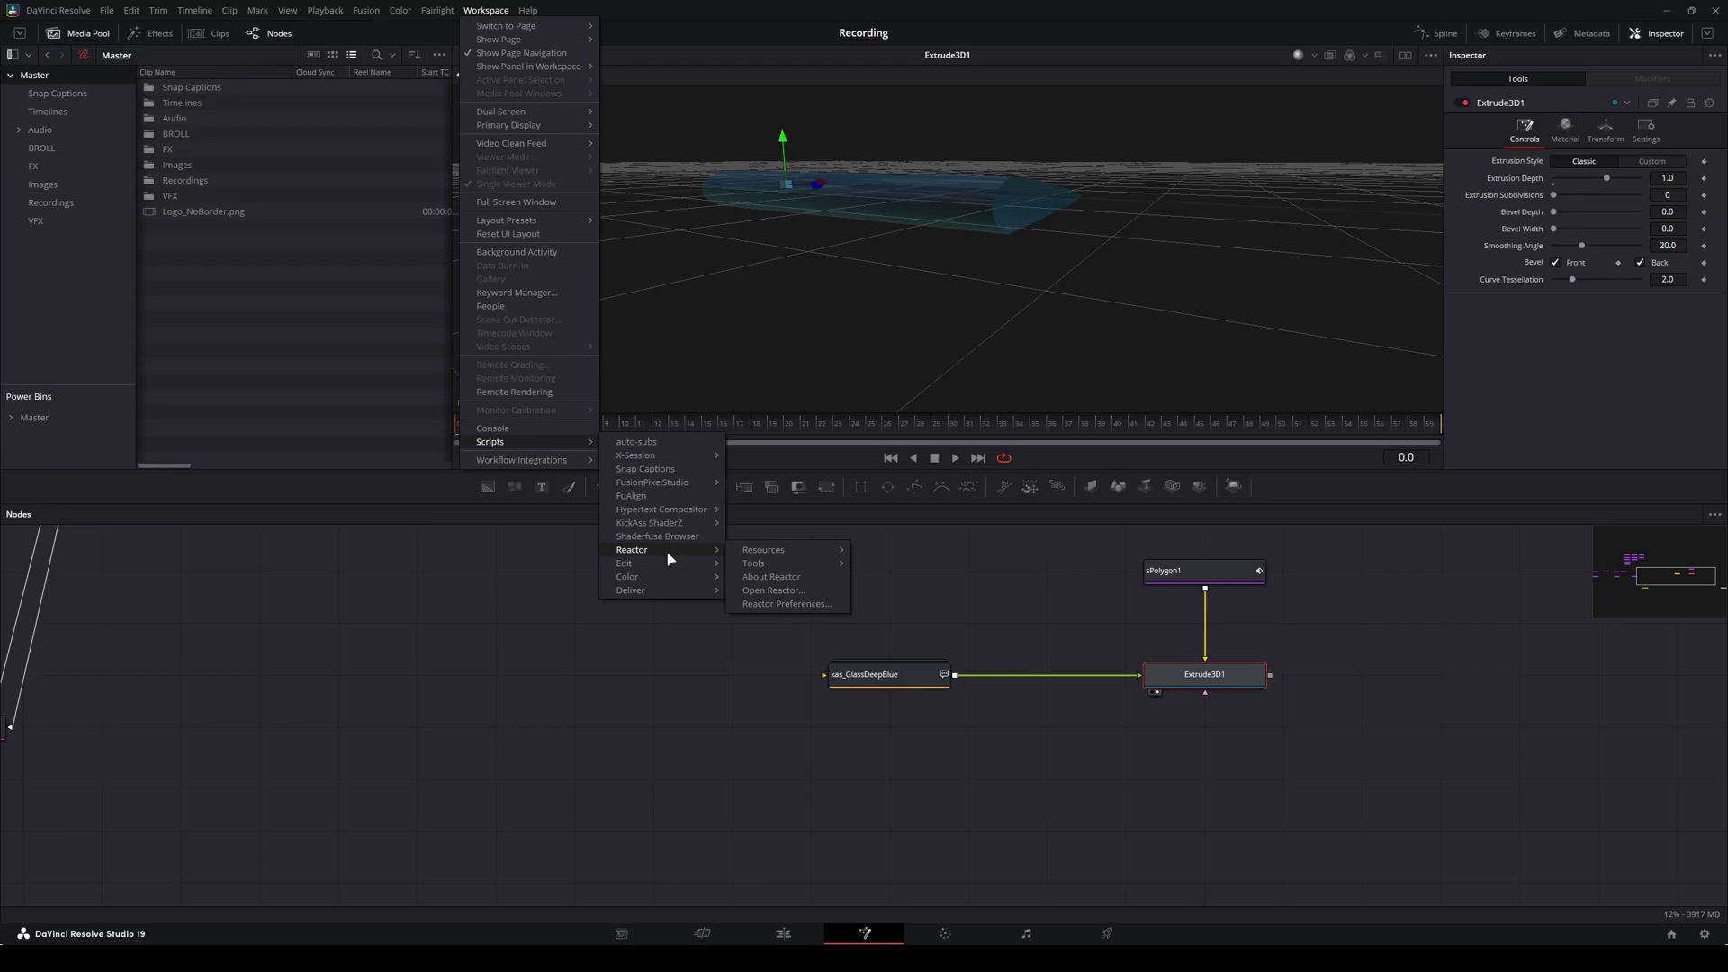
{"action": "left_click", "coordinate": [774, 590]}
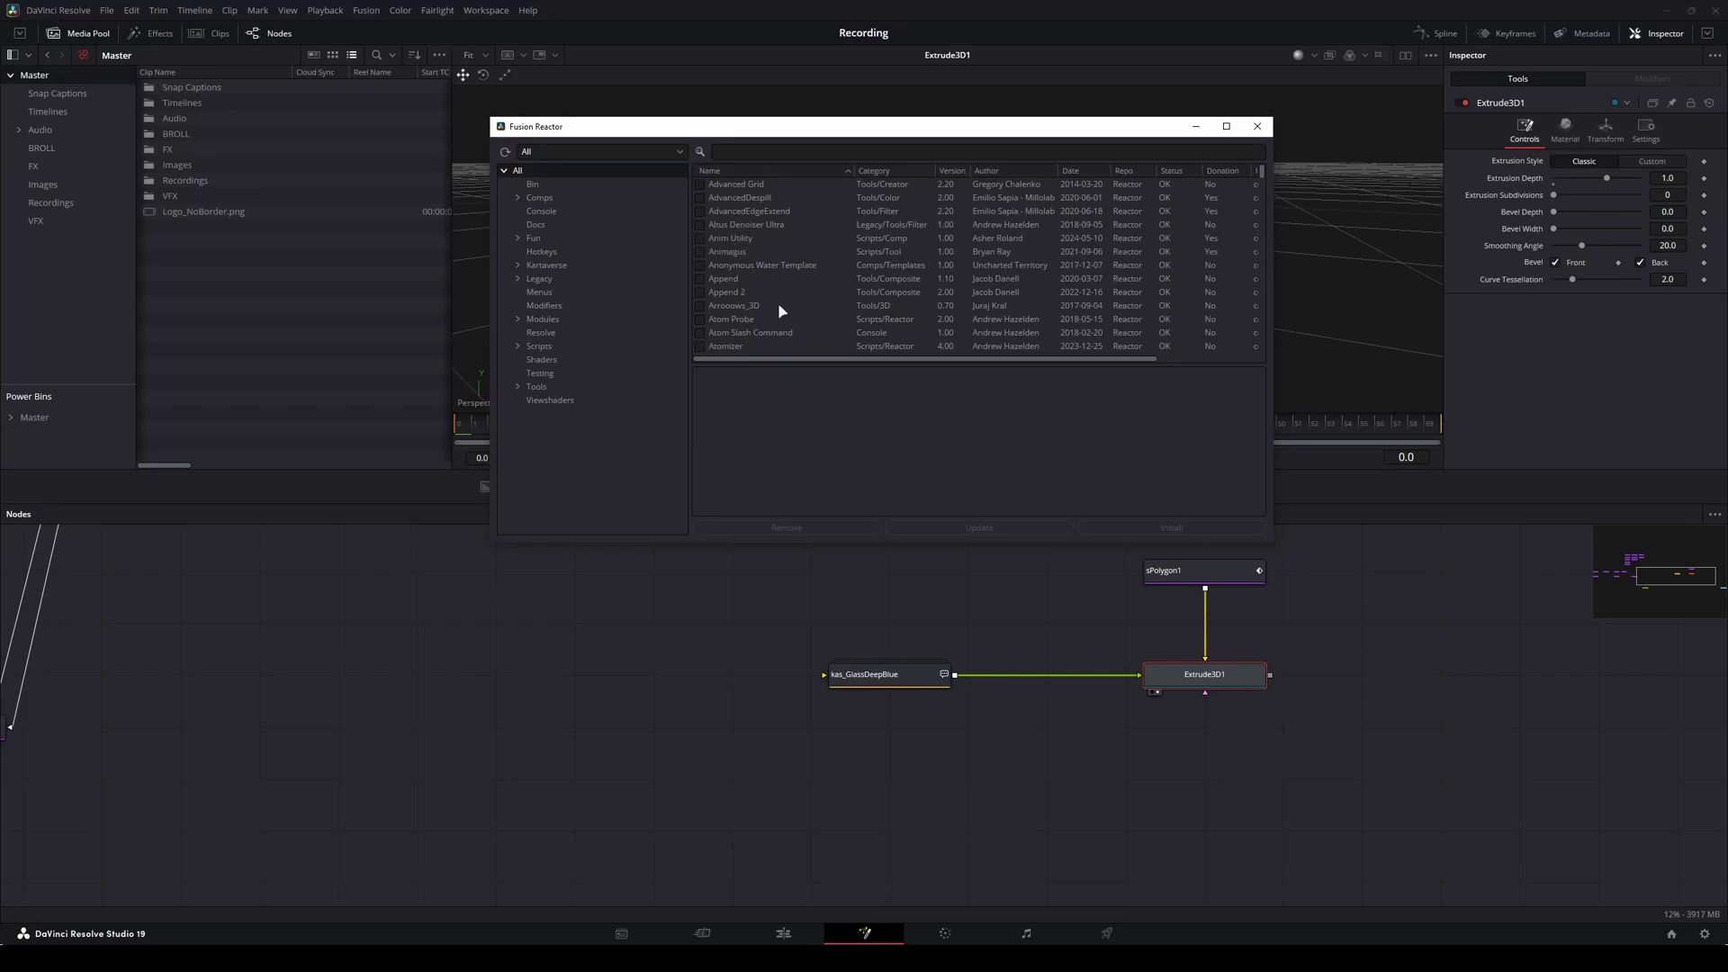
{"action": "scroll", "coordinate": [762, 275], "scroll_direction": "down", "scroll_amount": 20}
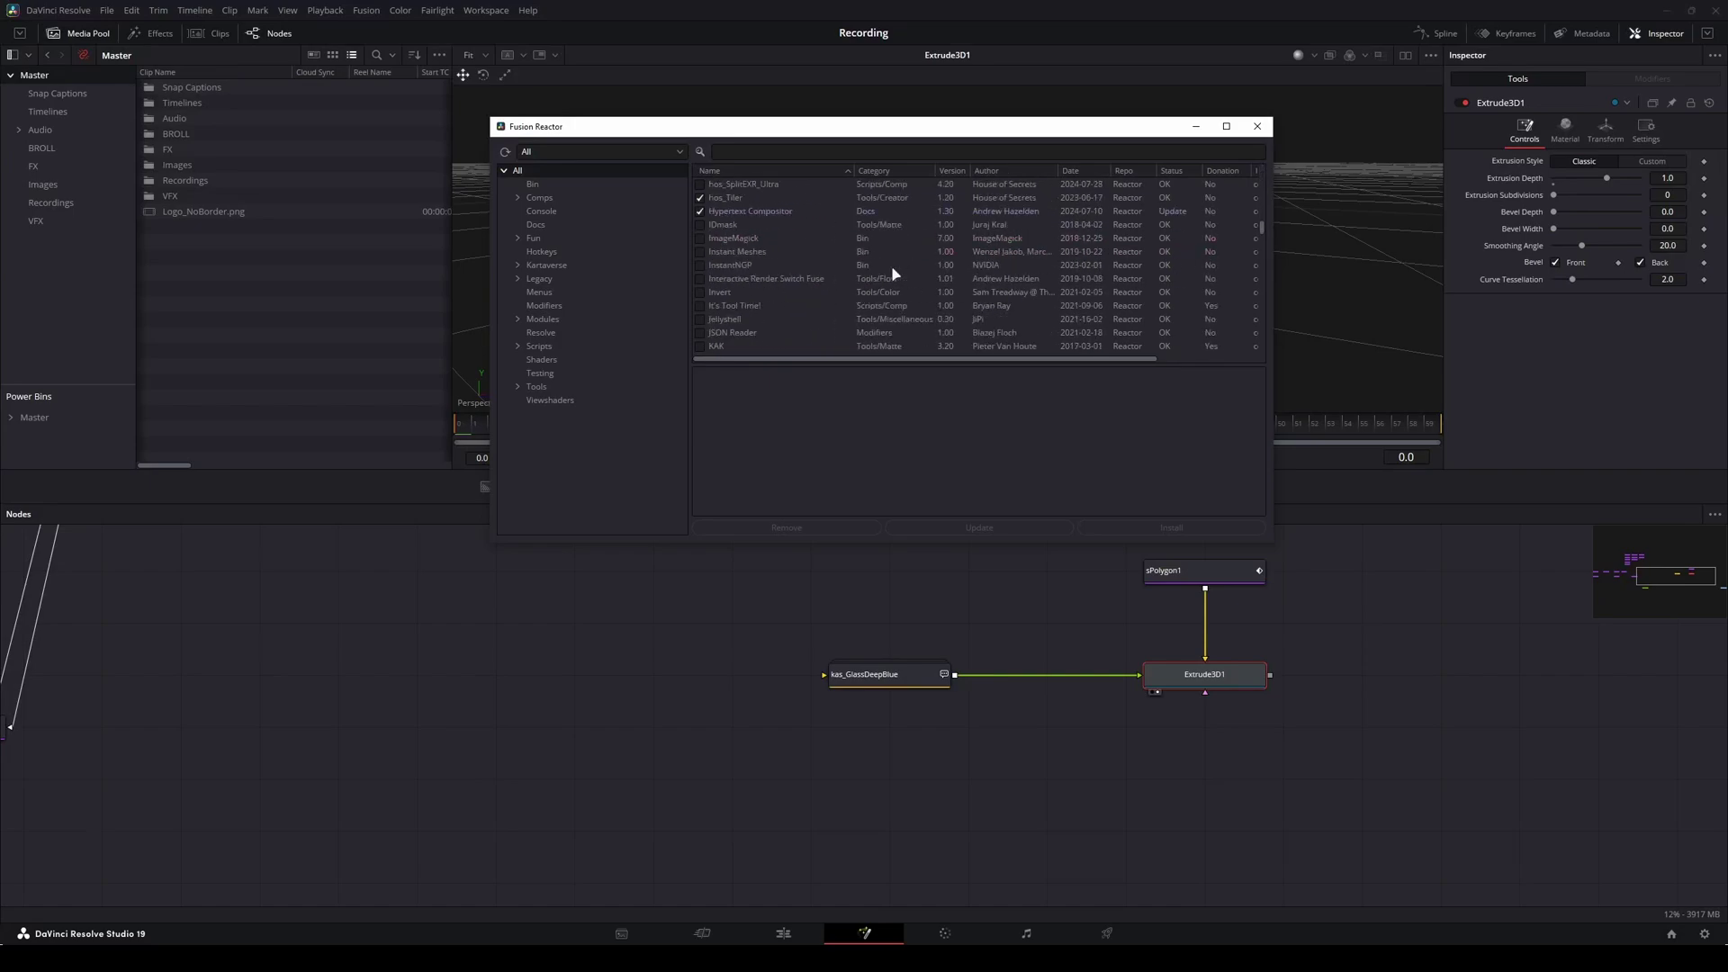
{"action": "scroll", "coordinate": [893, 273], "scroll_direction": "down", "scroll_amount": 10}
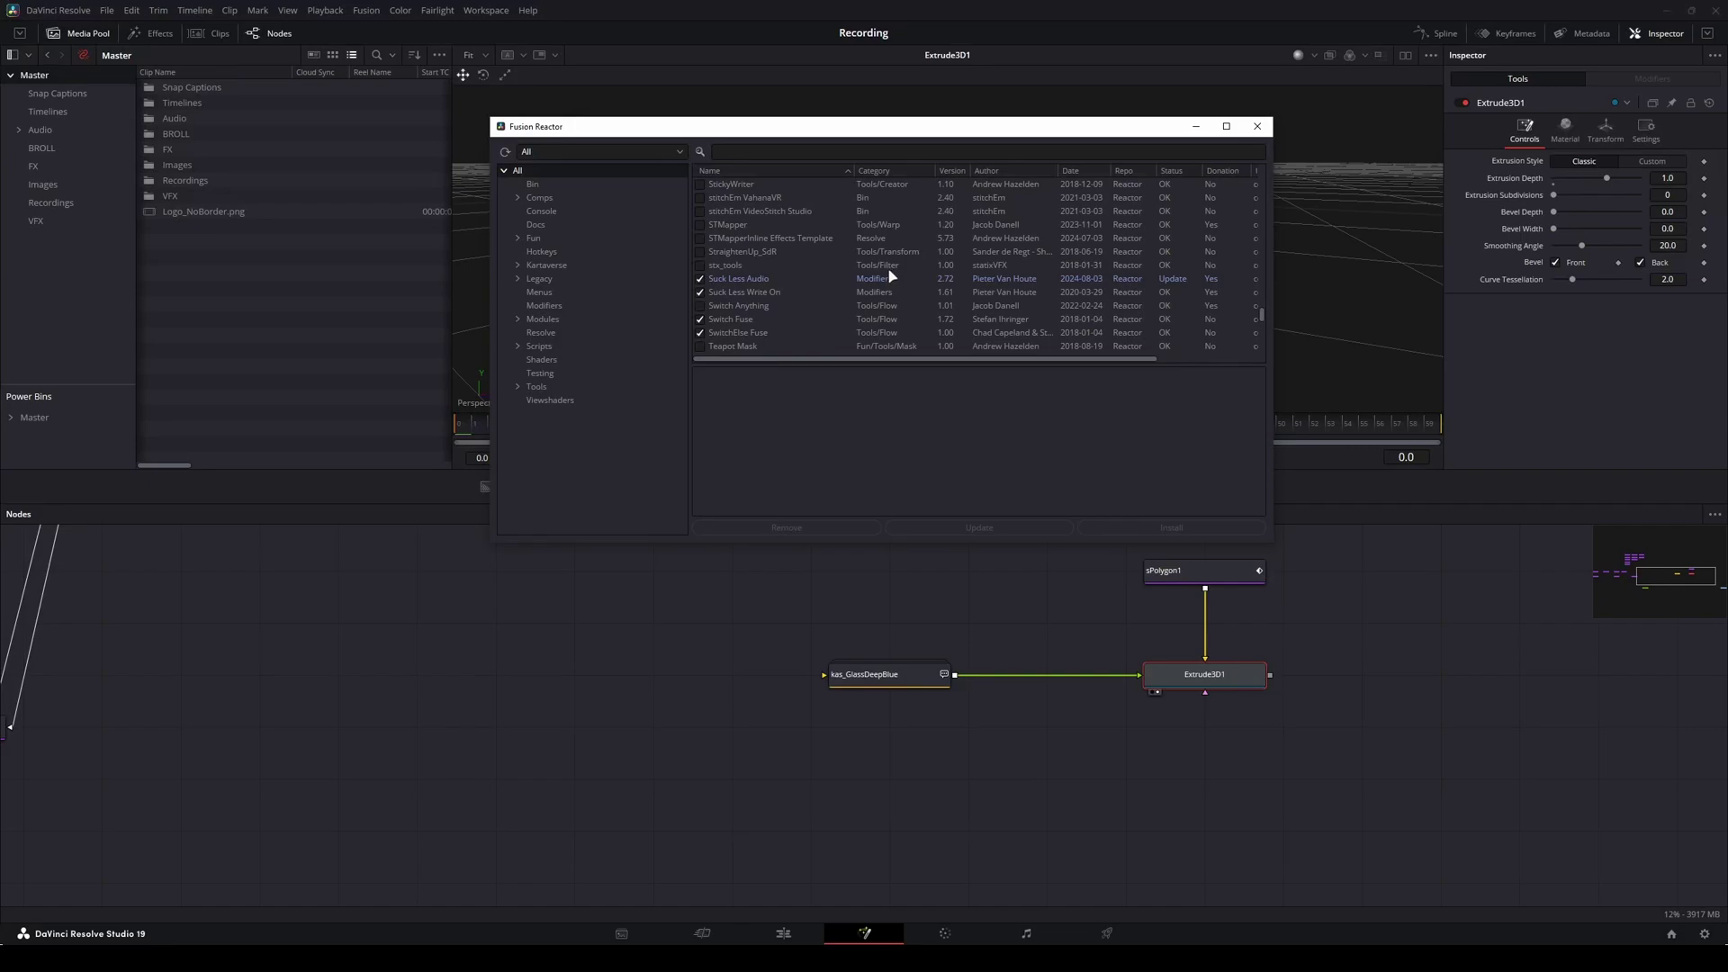
{"action": "scroll", "coordinate": [891, 275], "scroll_direction": "up", "scroll_amount": 20}
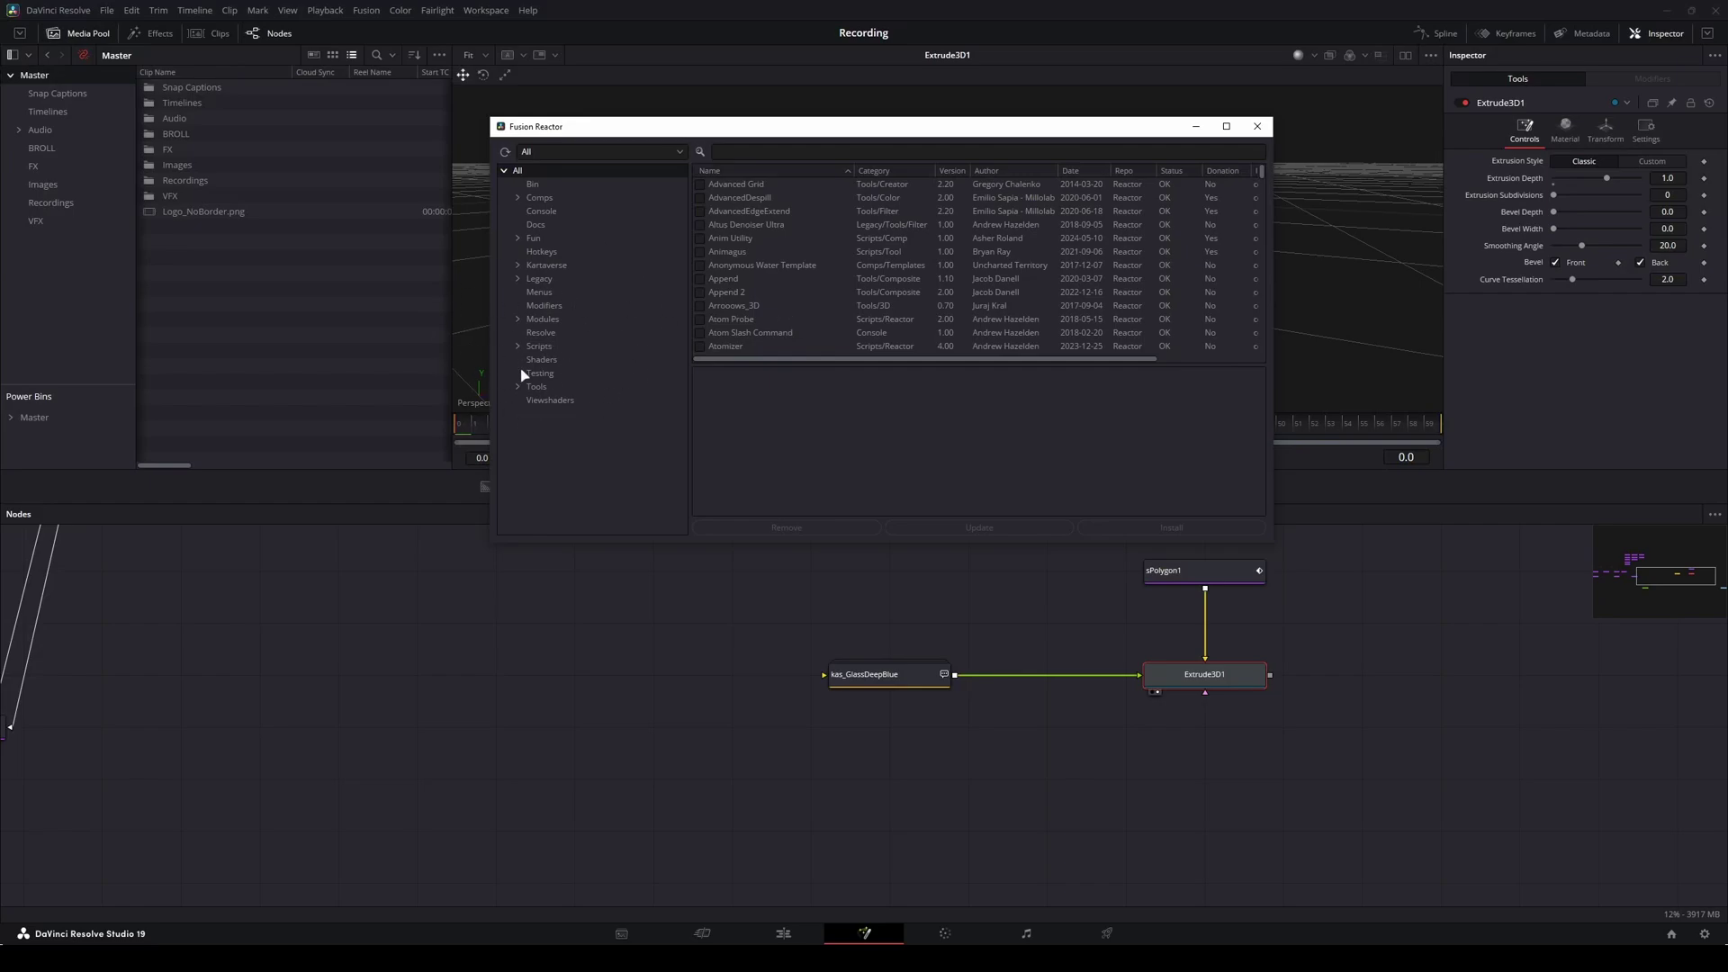
{"action": "left_click_drag", "start_coordinate": [647, 117], "coordinate": [744, 124]}
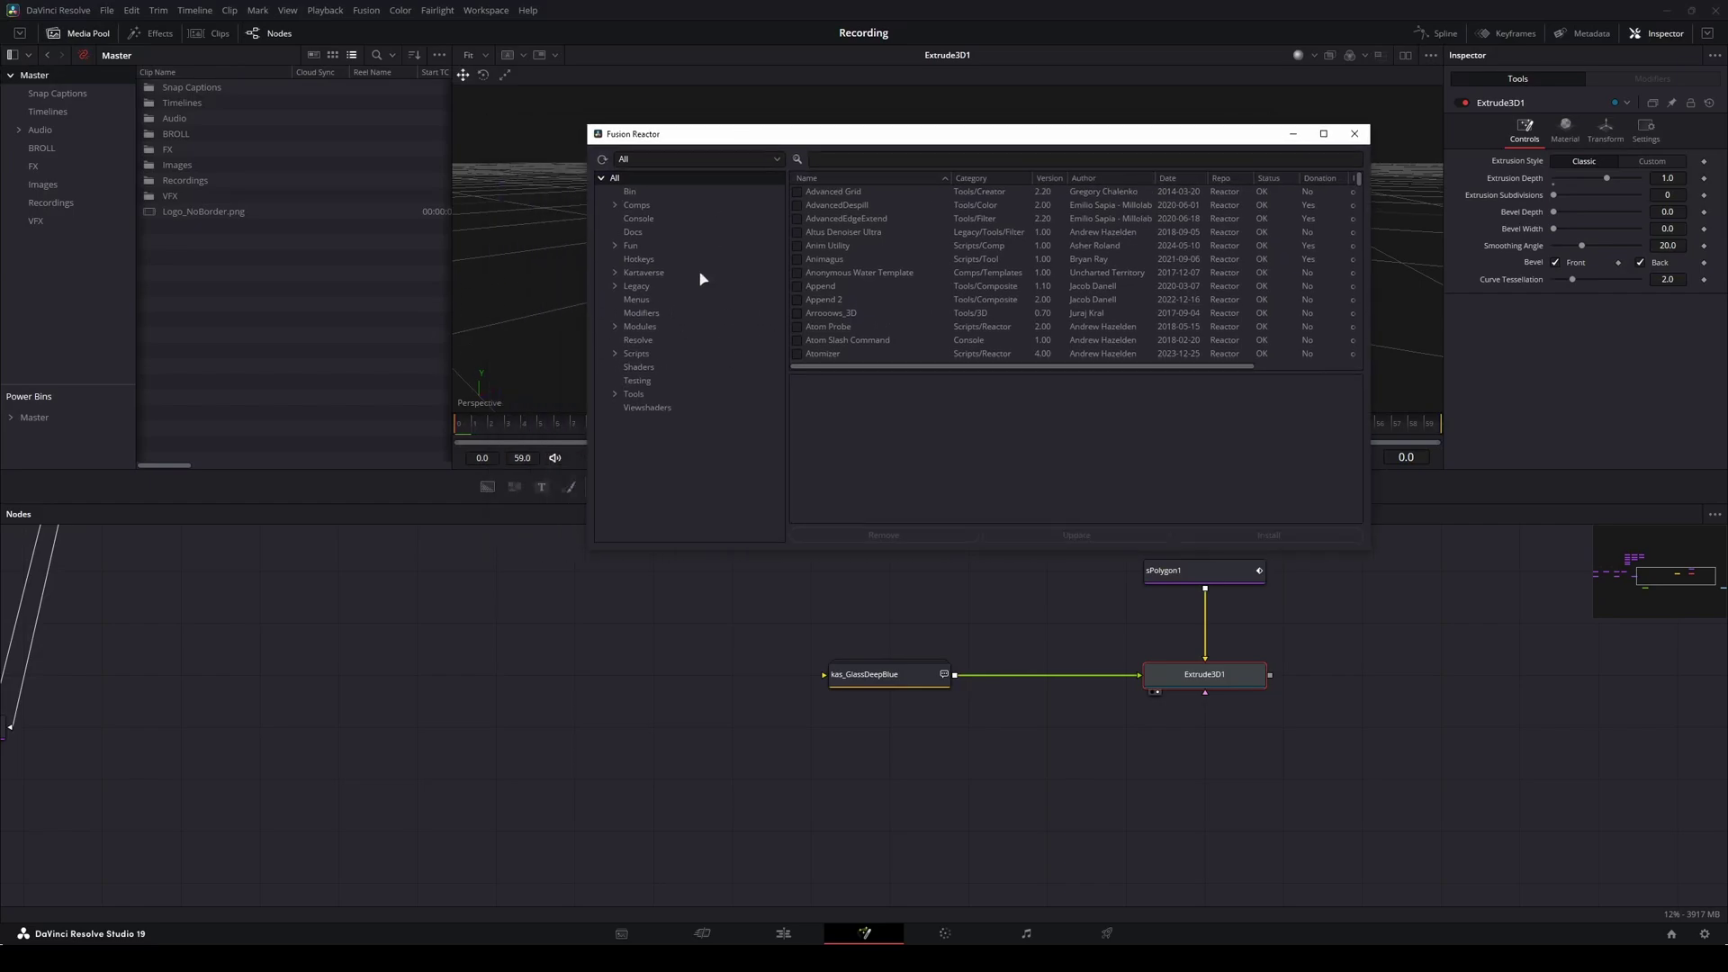
Filter to the Shaders category and read the KickAss ShaderZ Menus and Shadertoys descriptions.
{"action": "left_click", "coordinate": [641, 369]}
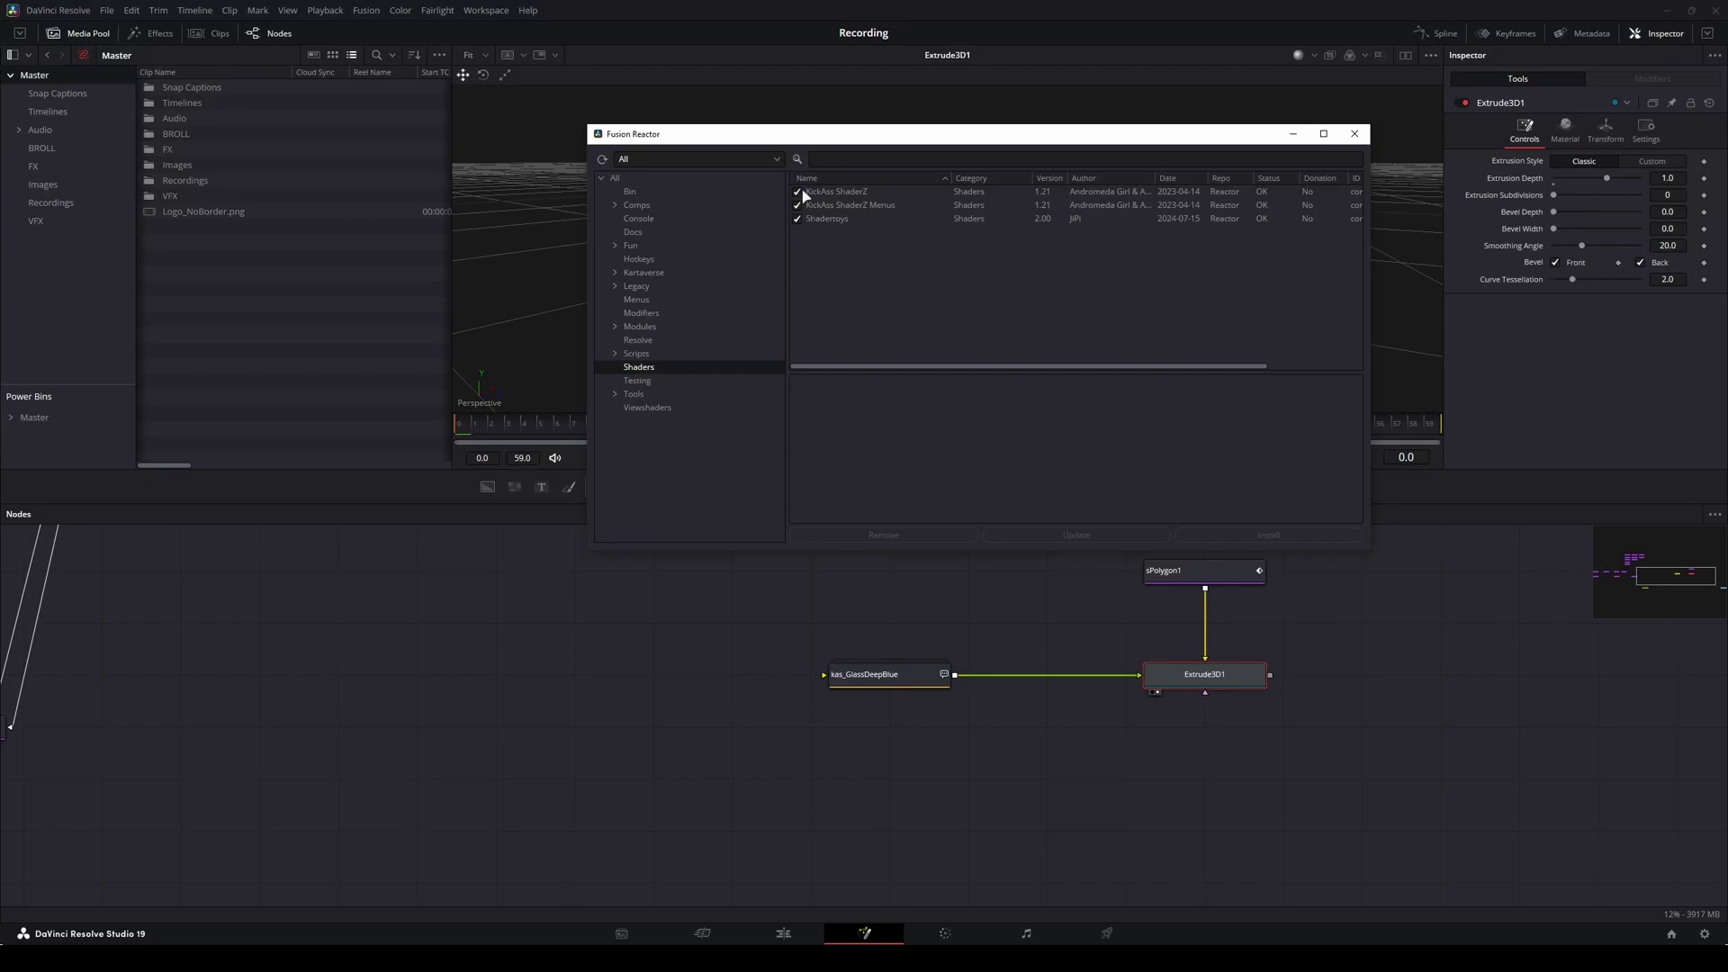
{"action": "left_click", "coordinate": [879, 205]}
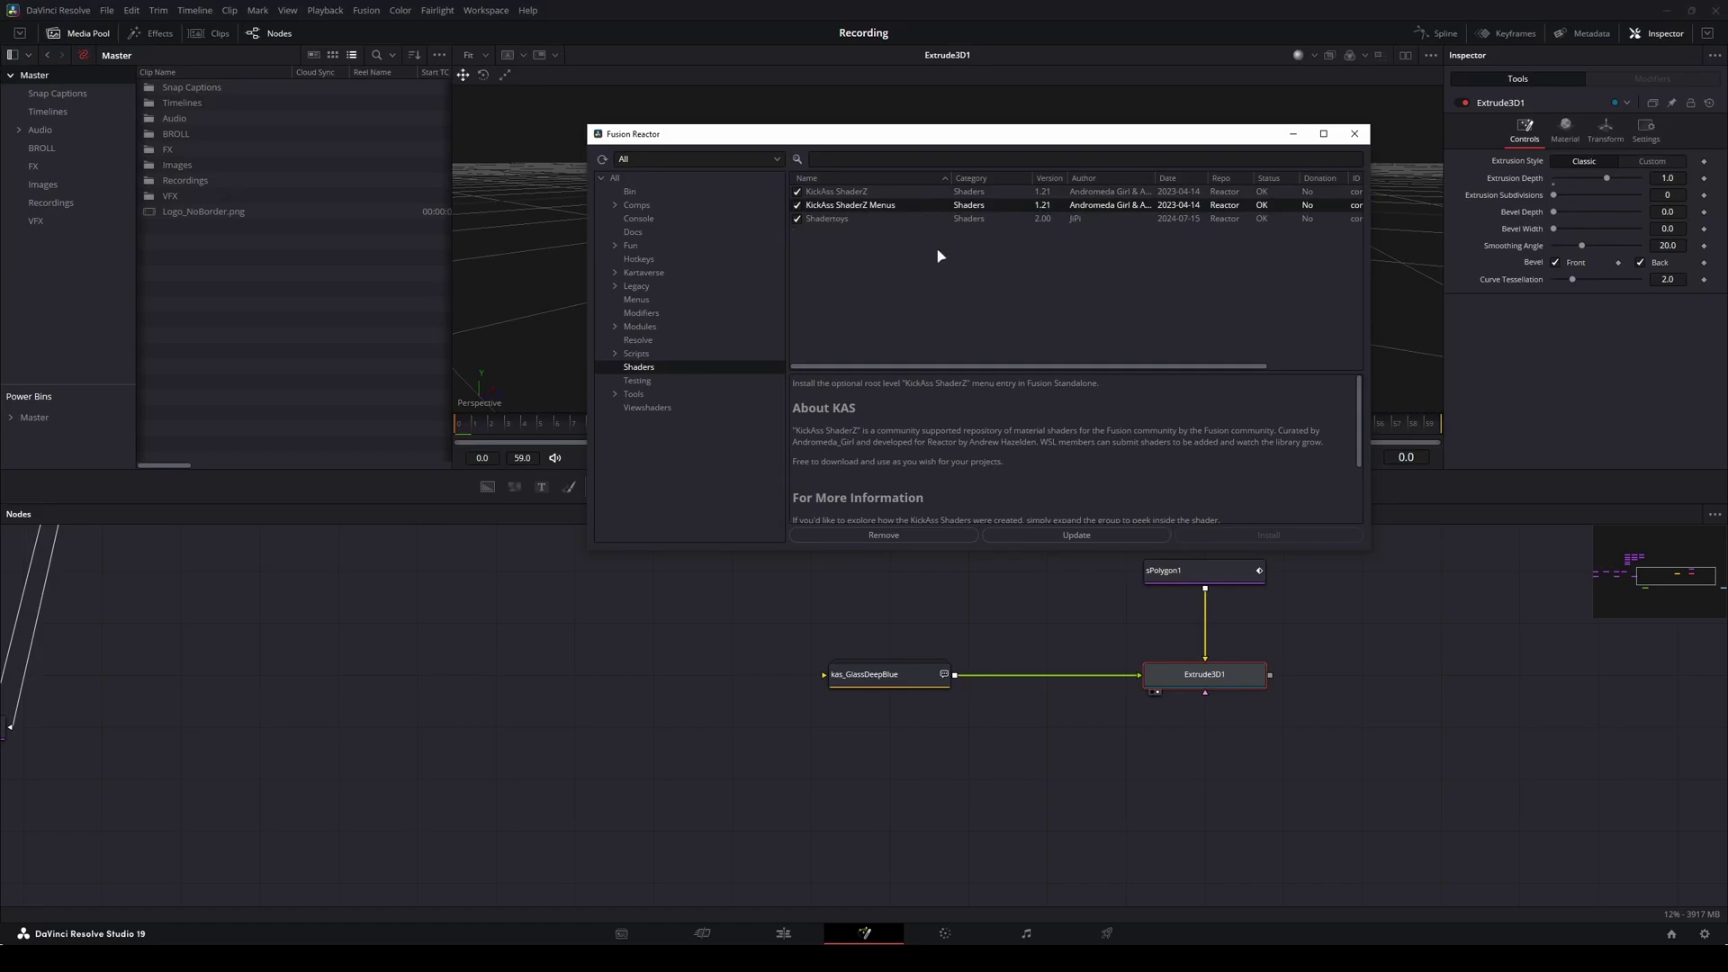
{"action": "left_click", "coordinate": [846, 218]}
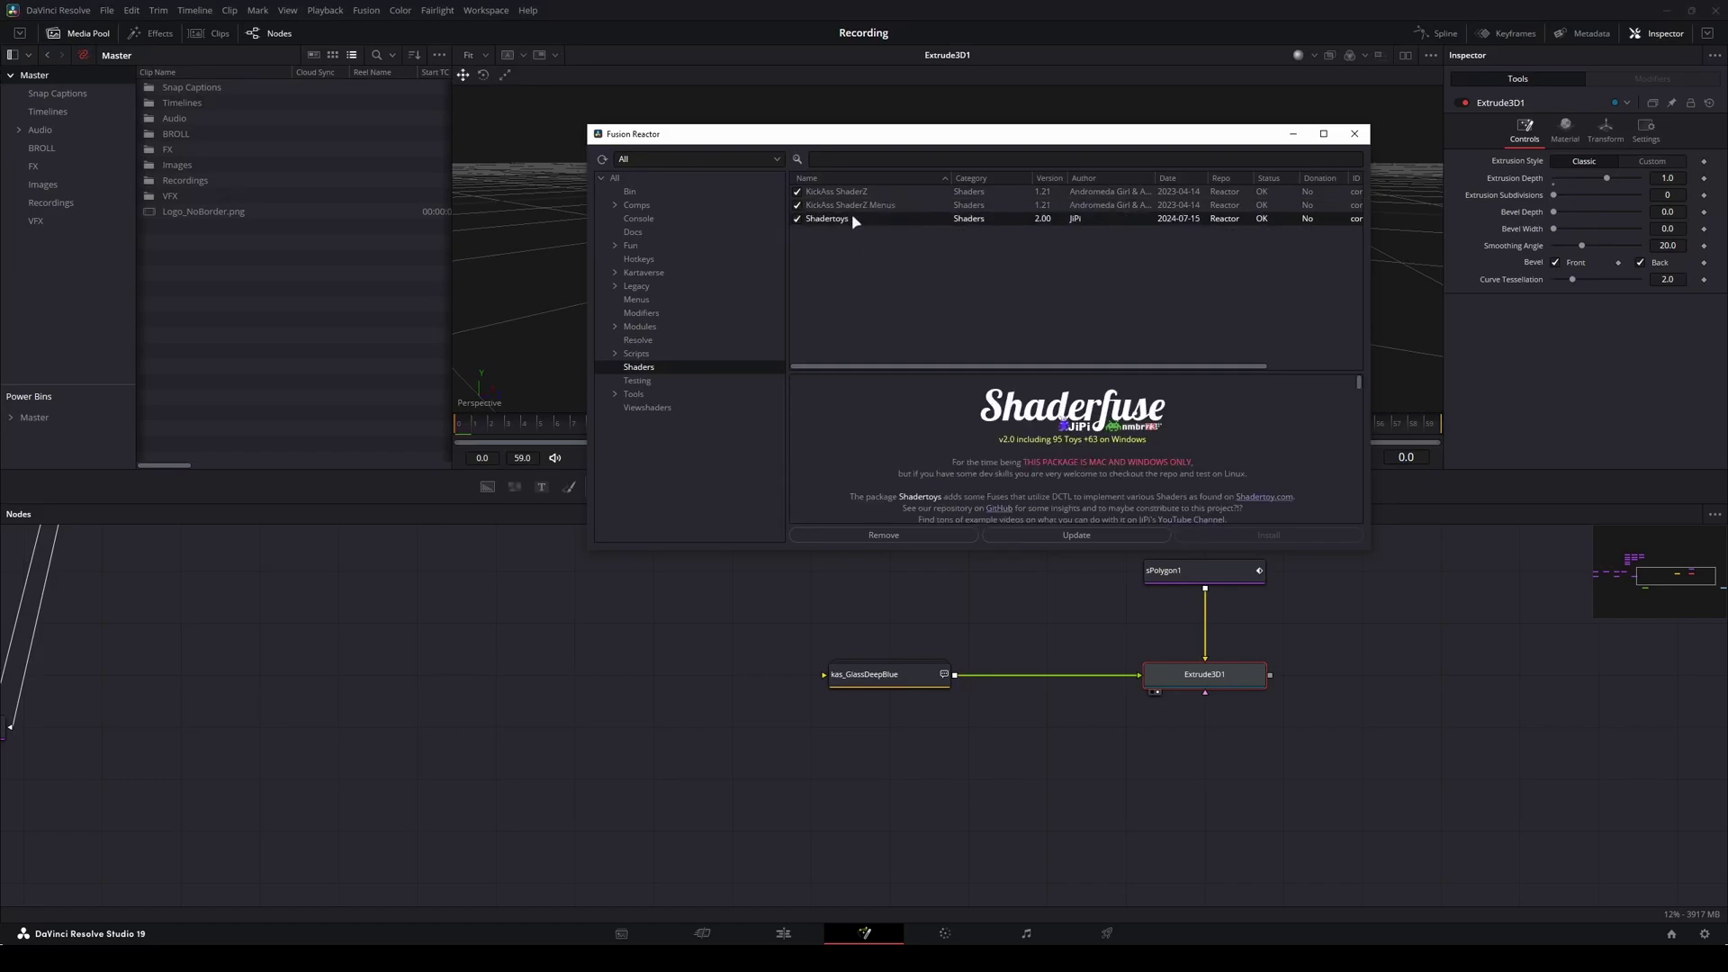
{"action": "scroll", "coordinate": [1047, 447], "scroll_direction": "down", "scroll_amount": 5}
{"action": "scroll", "coordinate": [1048, 447], "scroll_direction": "up", "scroll_amount": 5}
{"action": "scroll", "coordinate": [1152, 450], "scroll_direction": "down", "scroll_amount": 3}
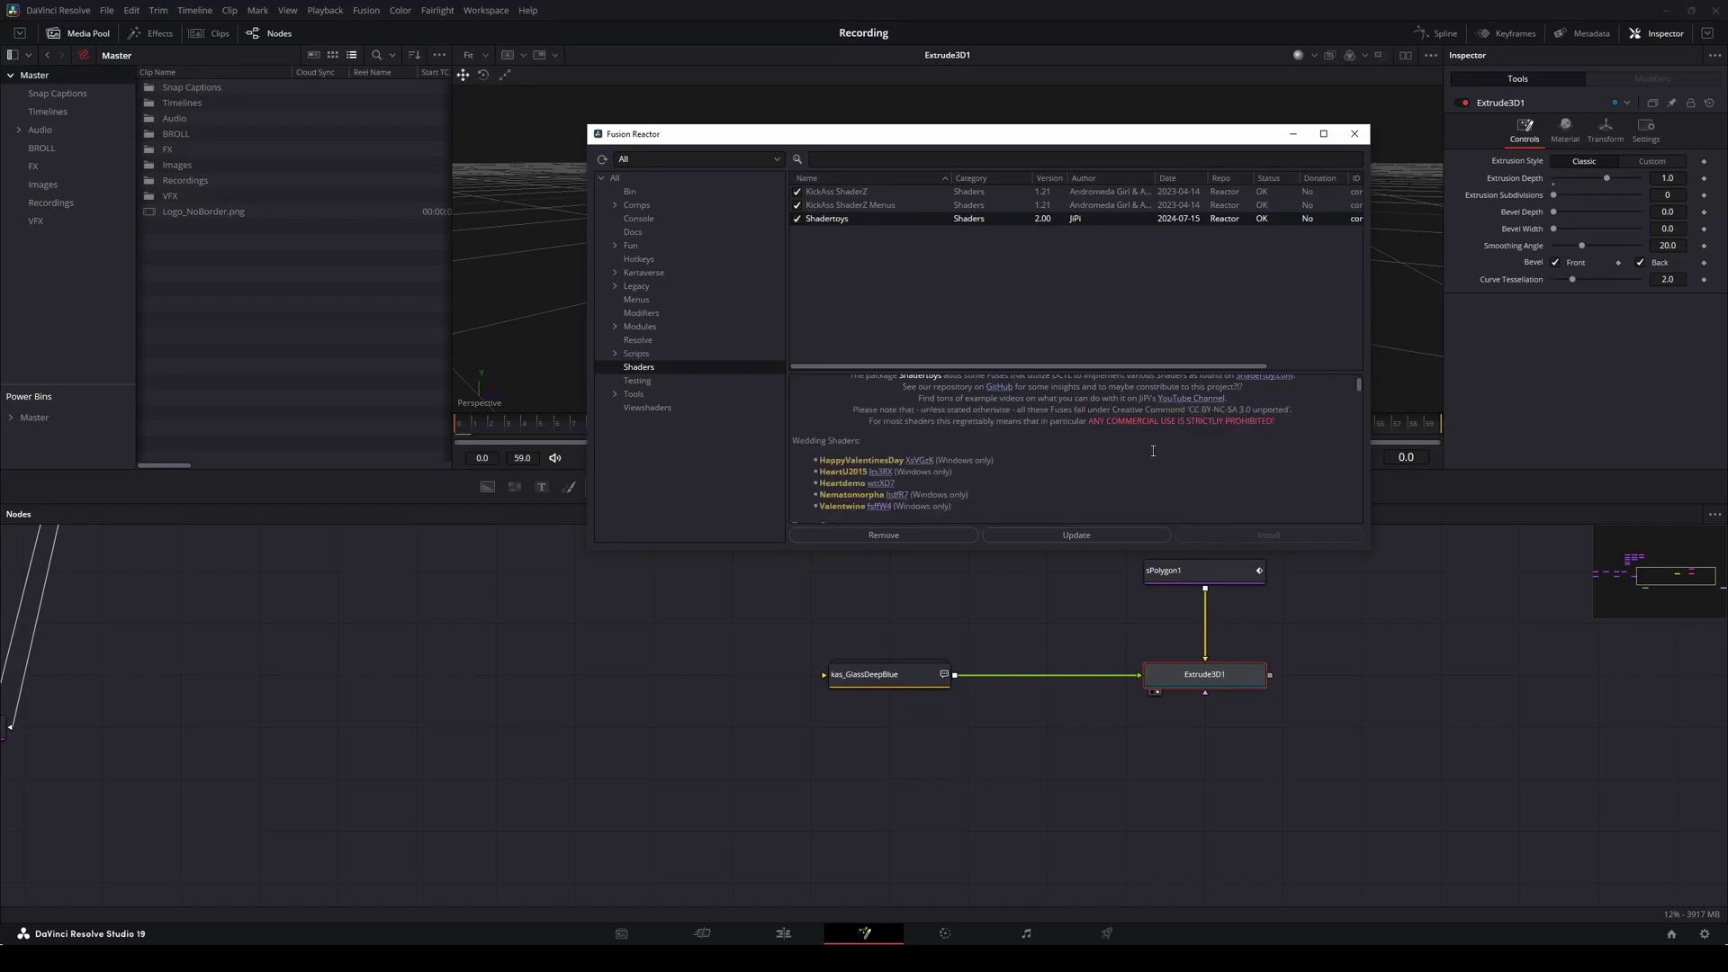
{"action": "scroll", "coordinate": [1077, 442], "scroll_direction": "up", "scroll_amount": 3}
Scroll through the rest of the Shadertoys description, then close Reactor.
{"action": "scroll", "coordinate": [950, 452], "scroll_direction": "down", "scroll_amount": 6}
{"action": "scroll", "coordinate": [951, 452], "scroll_direction": "down", "scroll_amount": 4}
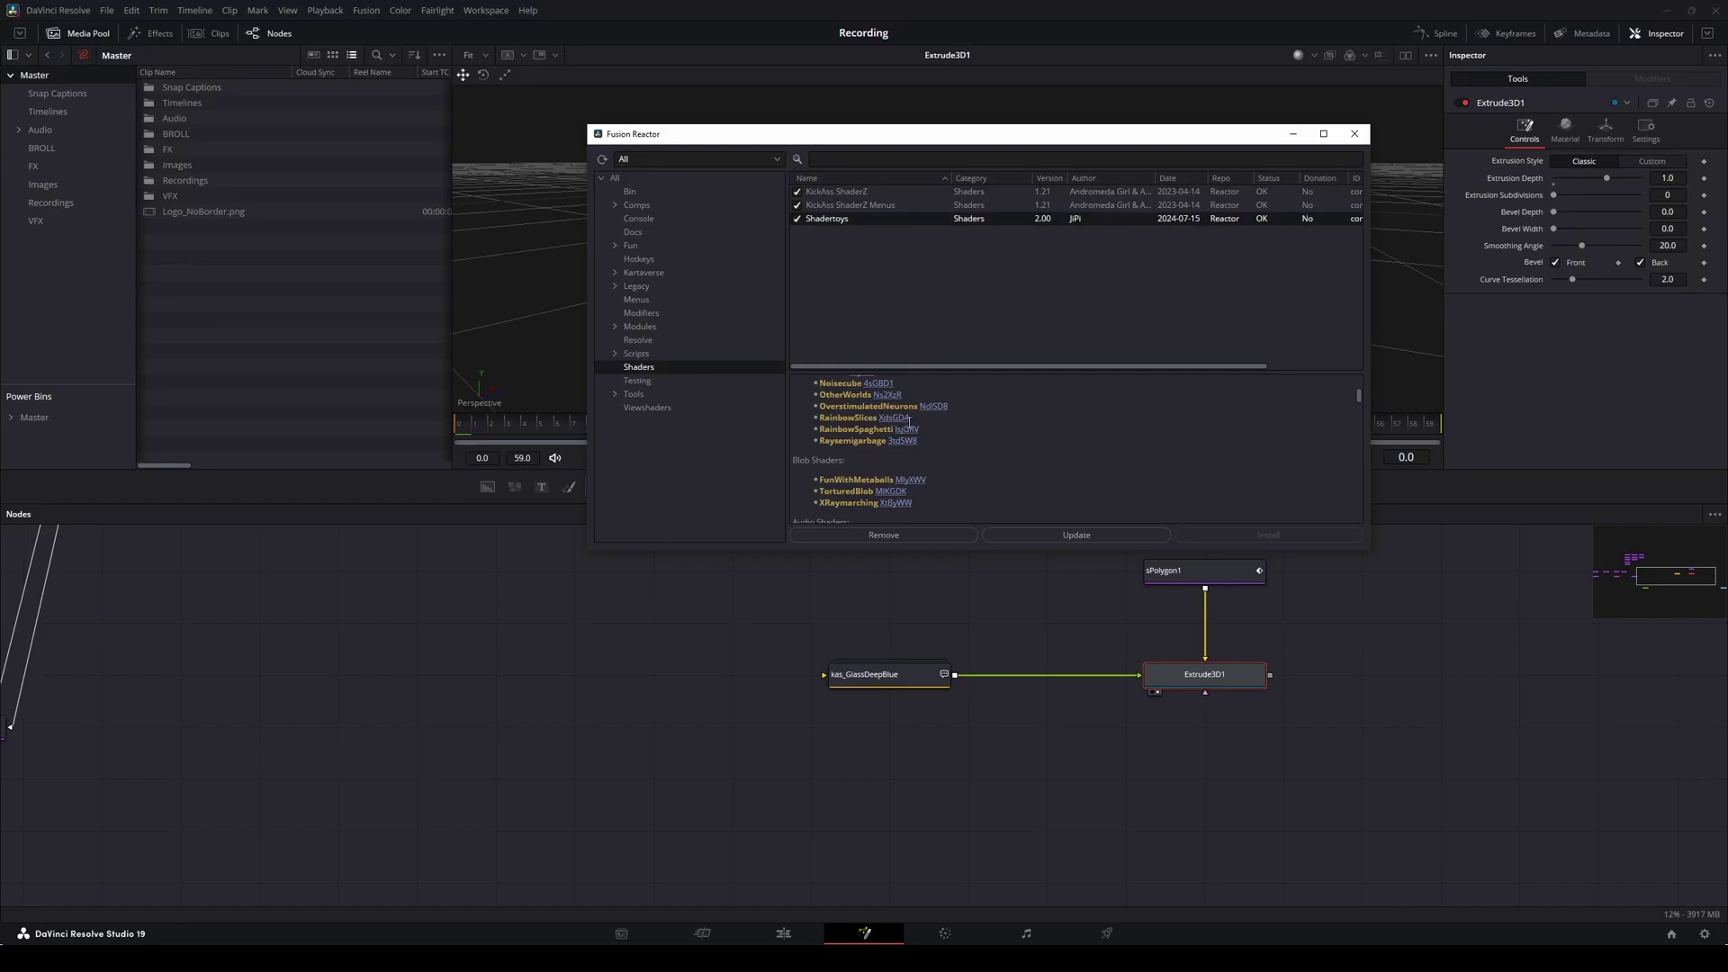
{"action": "scroll", "coordinate": [999, 464], "scroll_direction": "down", "scroll_amount": 4}
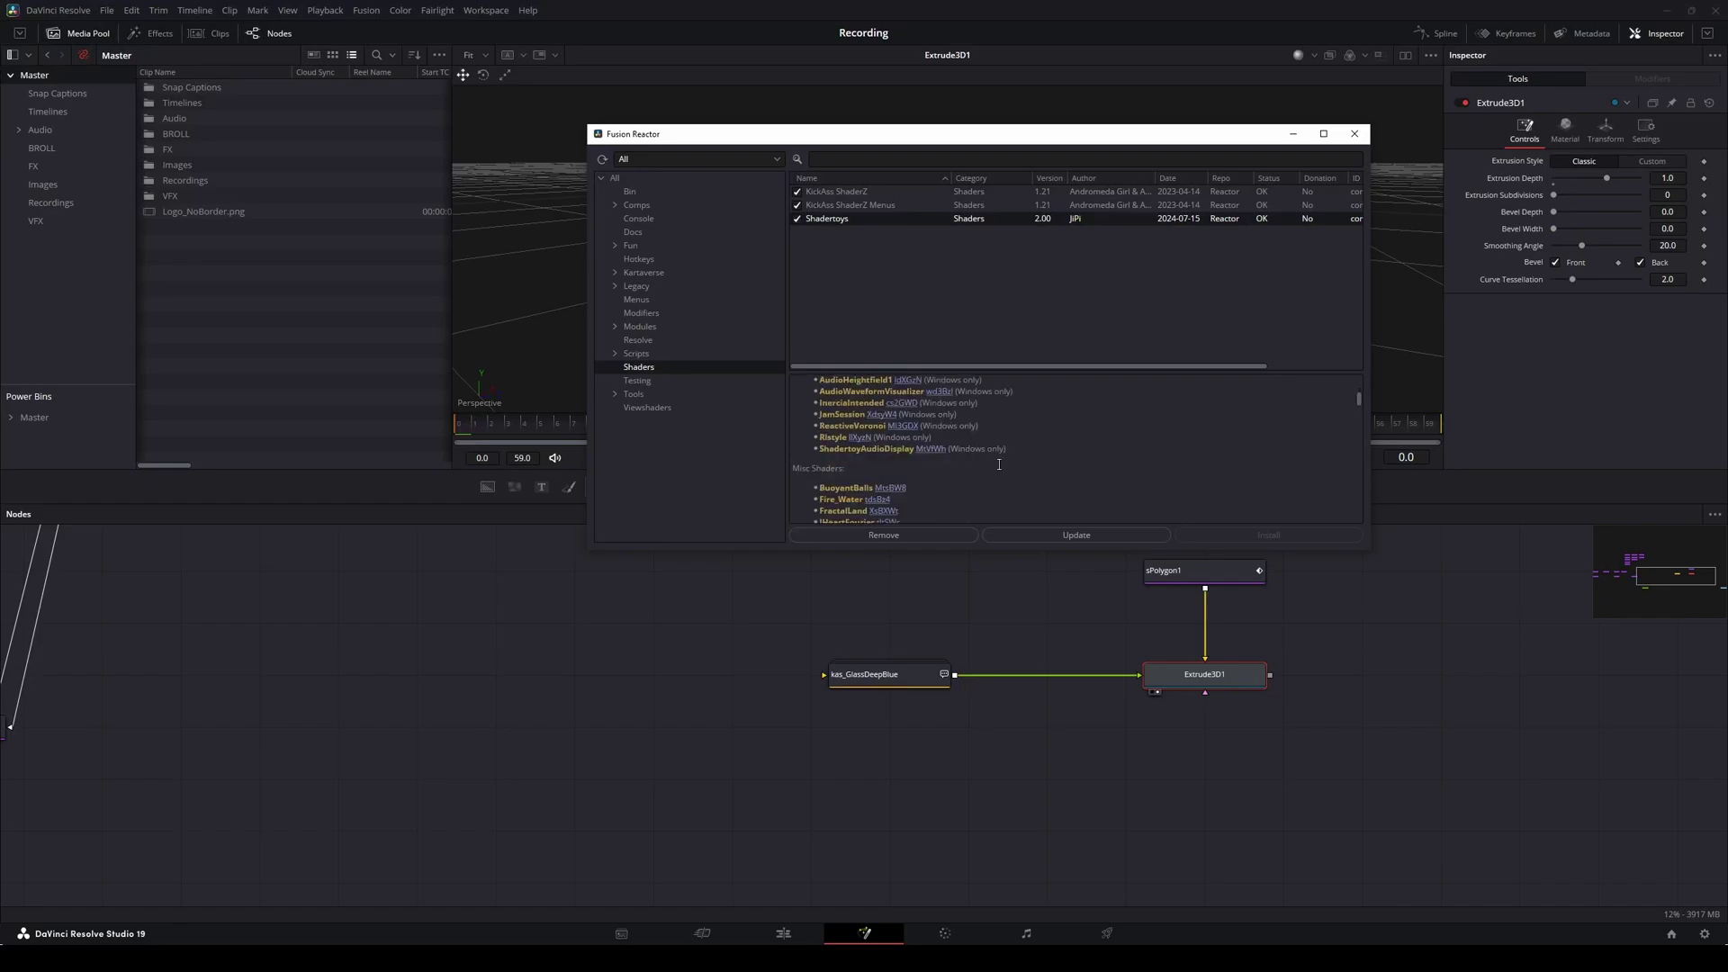
{"action": "scroll", "coordinate": [918, 465], "scroll_direction": "down", "scroll_amount": 2}
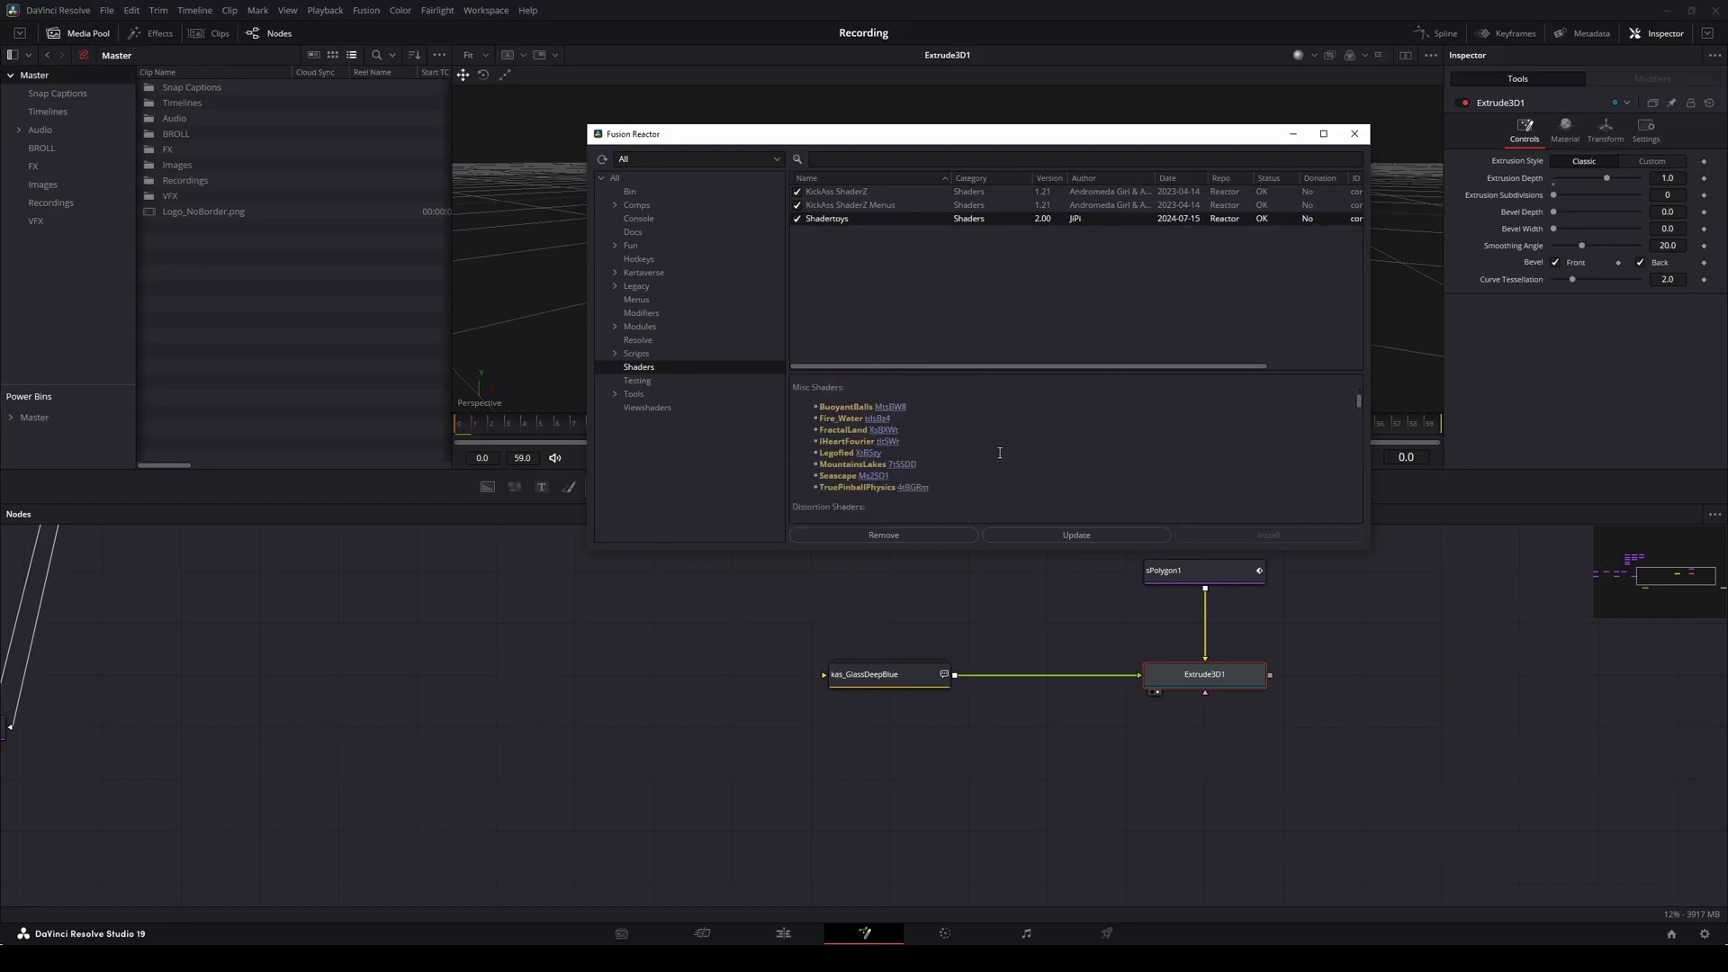
{"action": "scroll", "coordinate": [1000, 451], "scroll_direction": "down", "scroll_amount": 5}
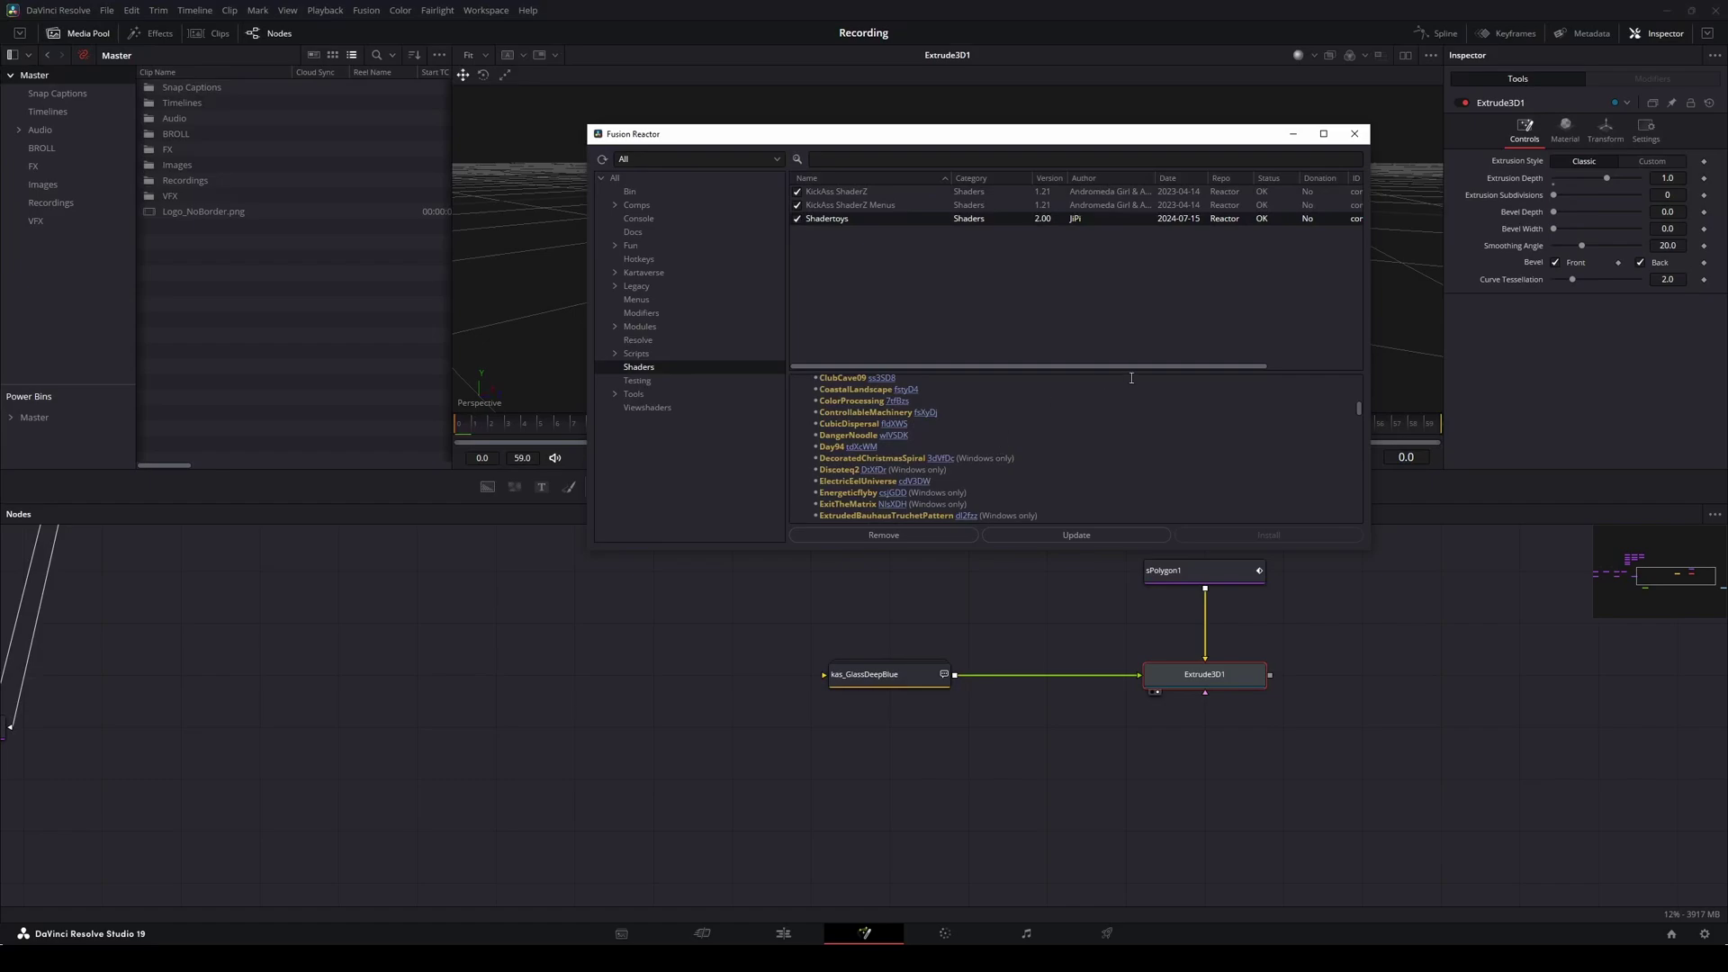
{"action": "scroll", "coordinate": [1082, 462], "scroll_direction": "down", "scroll_amount": 2}
{"action": "scroll", "coordinate": [1080, 463], "scroll_direction": "down", "scroll_amount": 10}
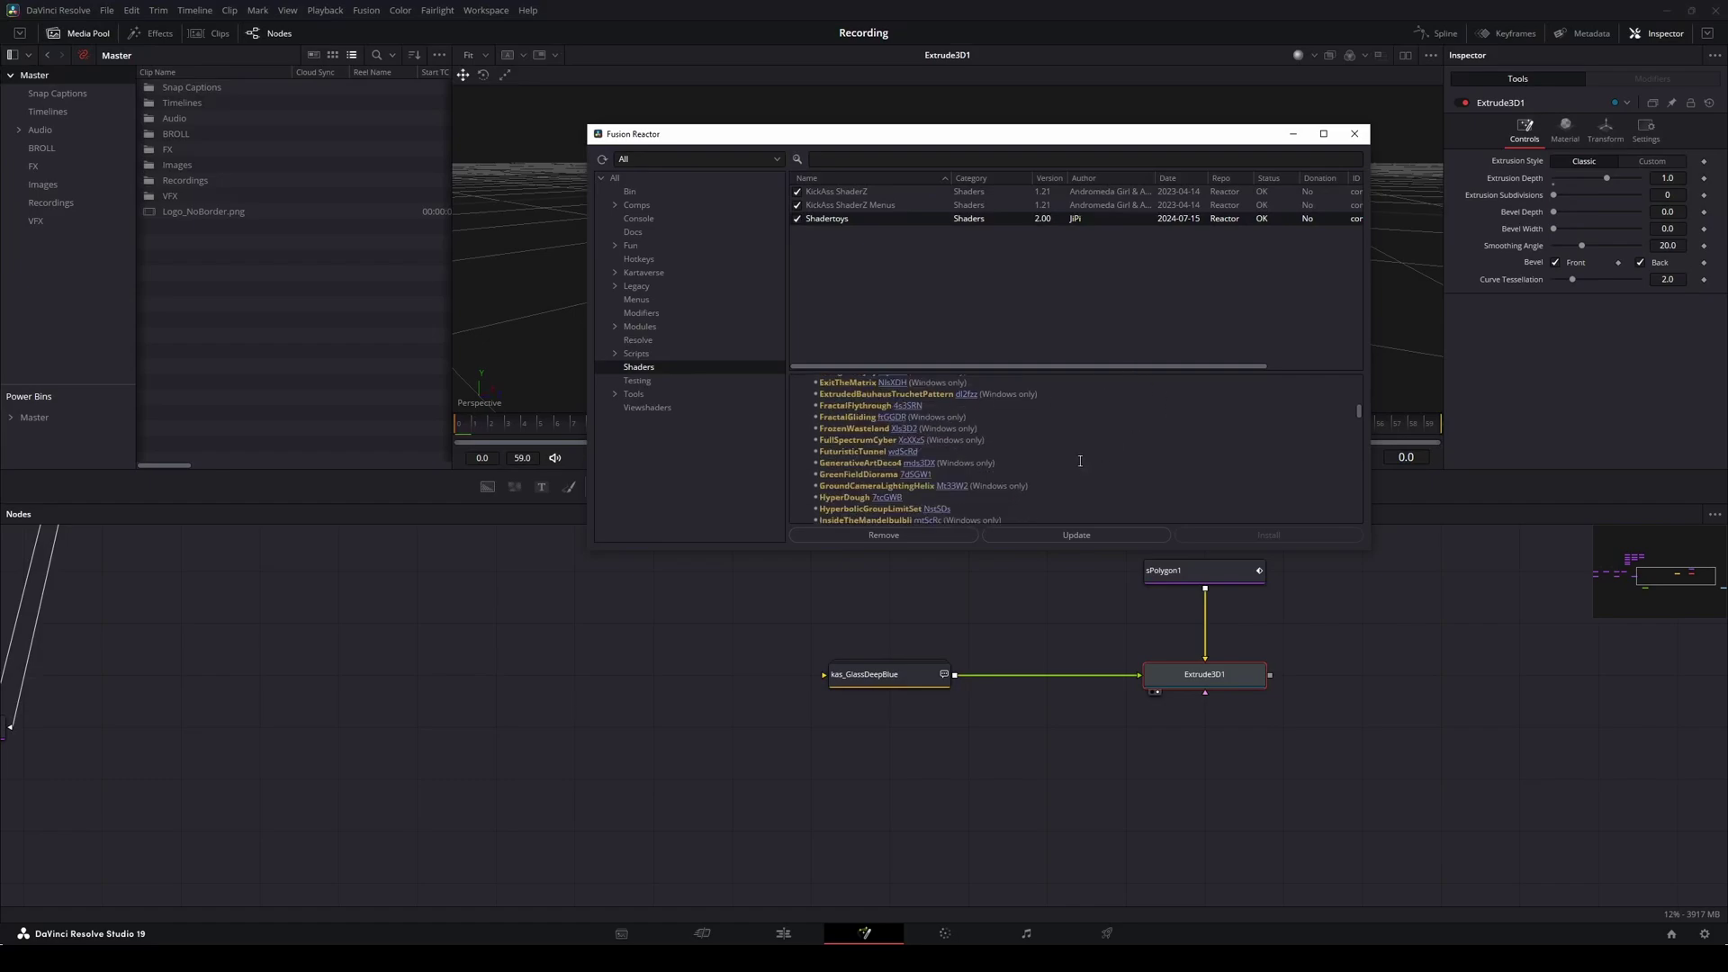
{"action": "scroll", "coordinate": [1080, 461], "scroll_direction": "down", "scroll_amount": 10}
{"action": "scroll", "coordinate": [1080, 461], "scroll_direction": "up", "scroll_amount": 5}
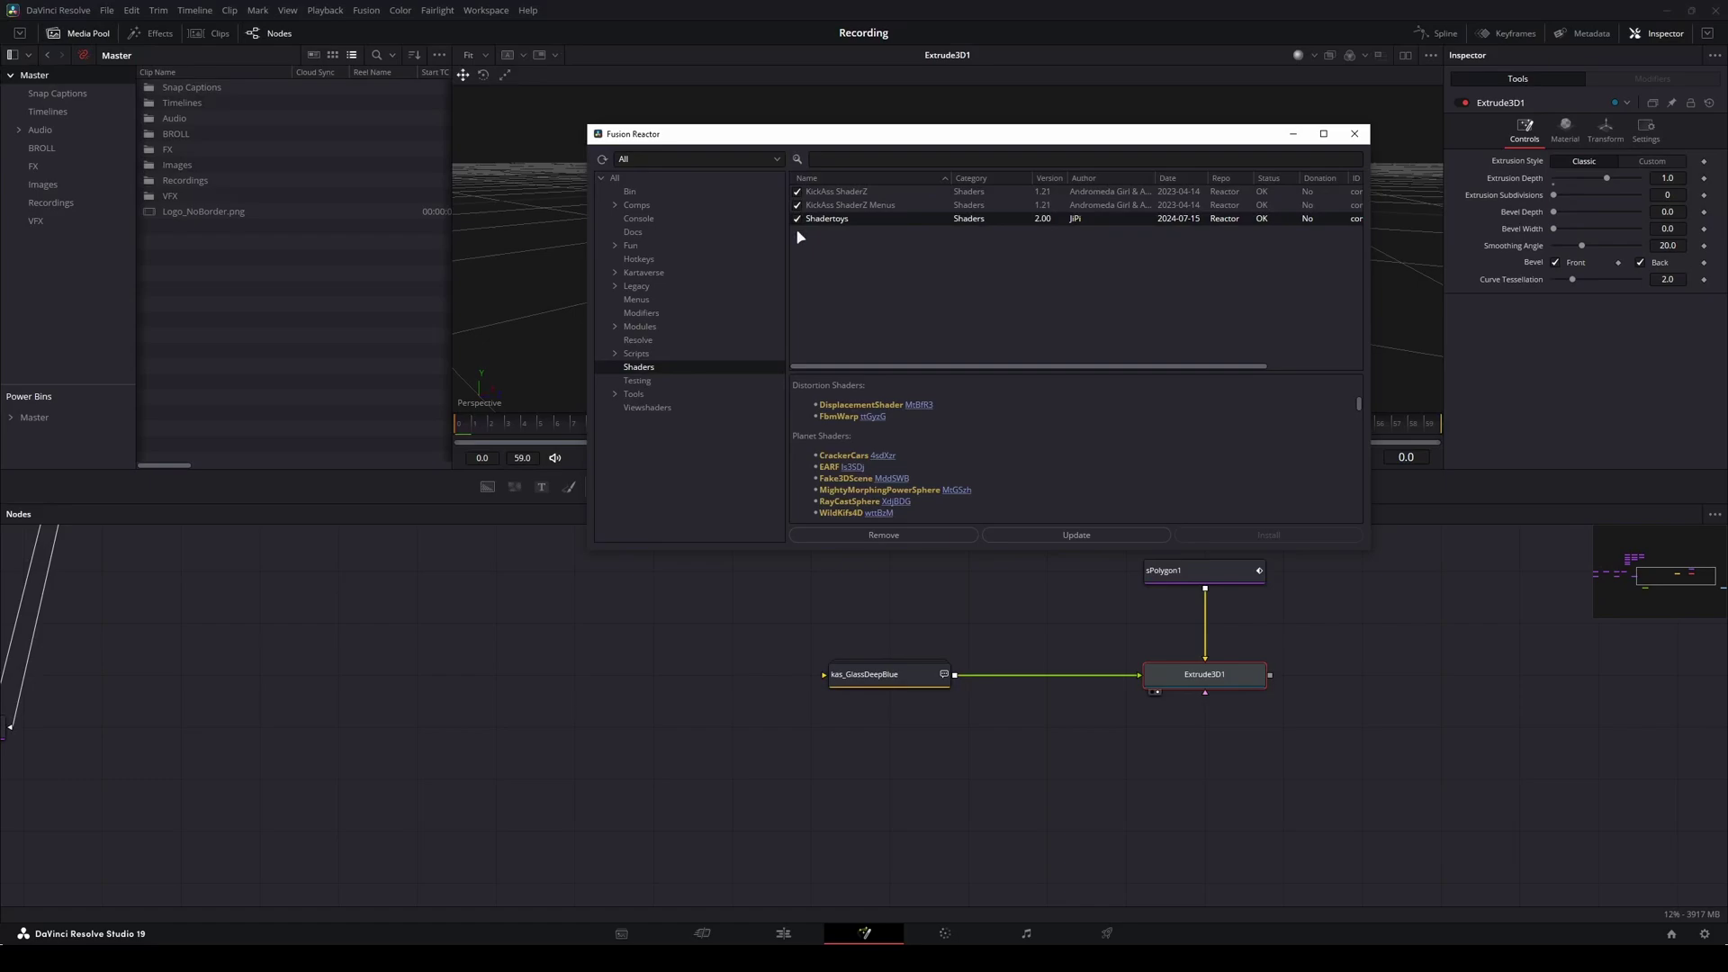
{"action": "left_click", "coordinate": [1355, 133]}
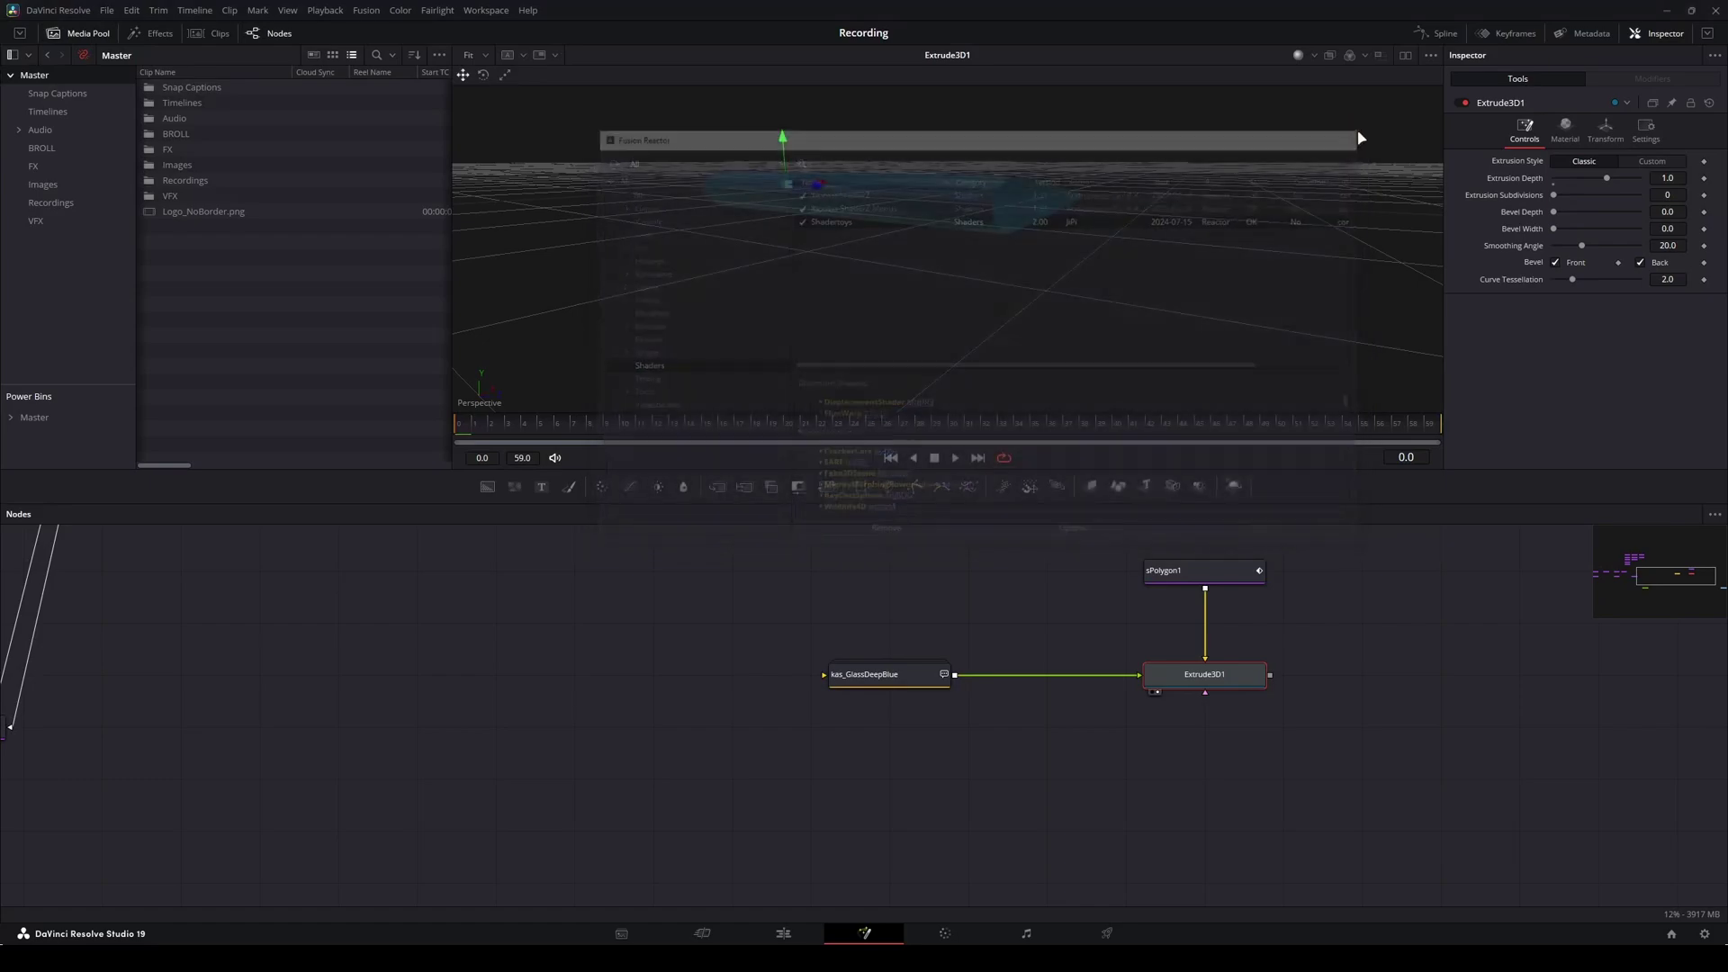
Delete the kas_GlassDeepBlue material node.
{"action": "left_click", "coordinate": [803, 596]}
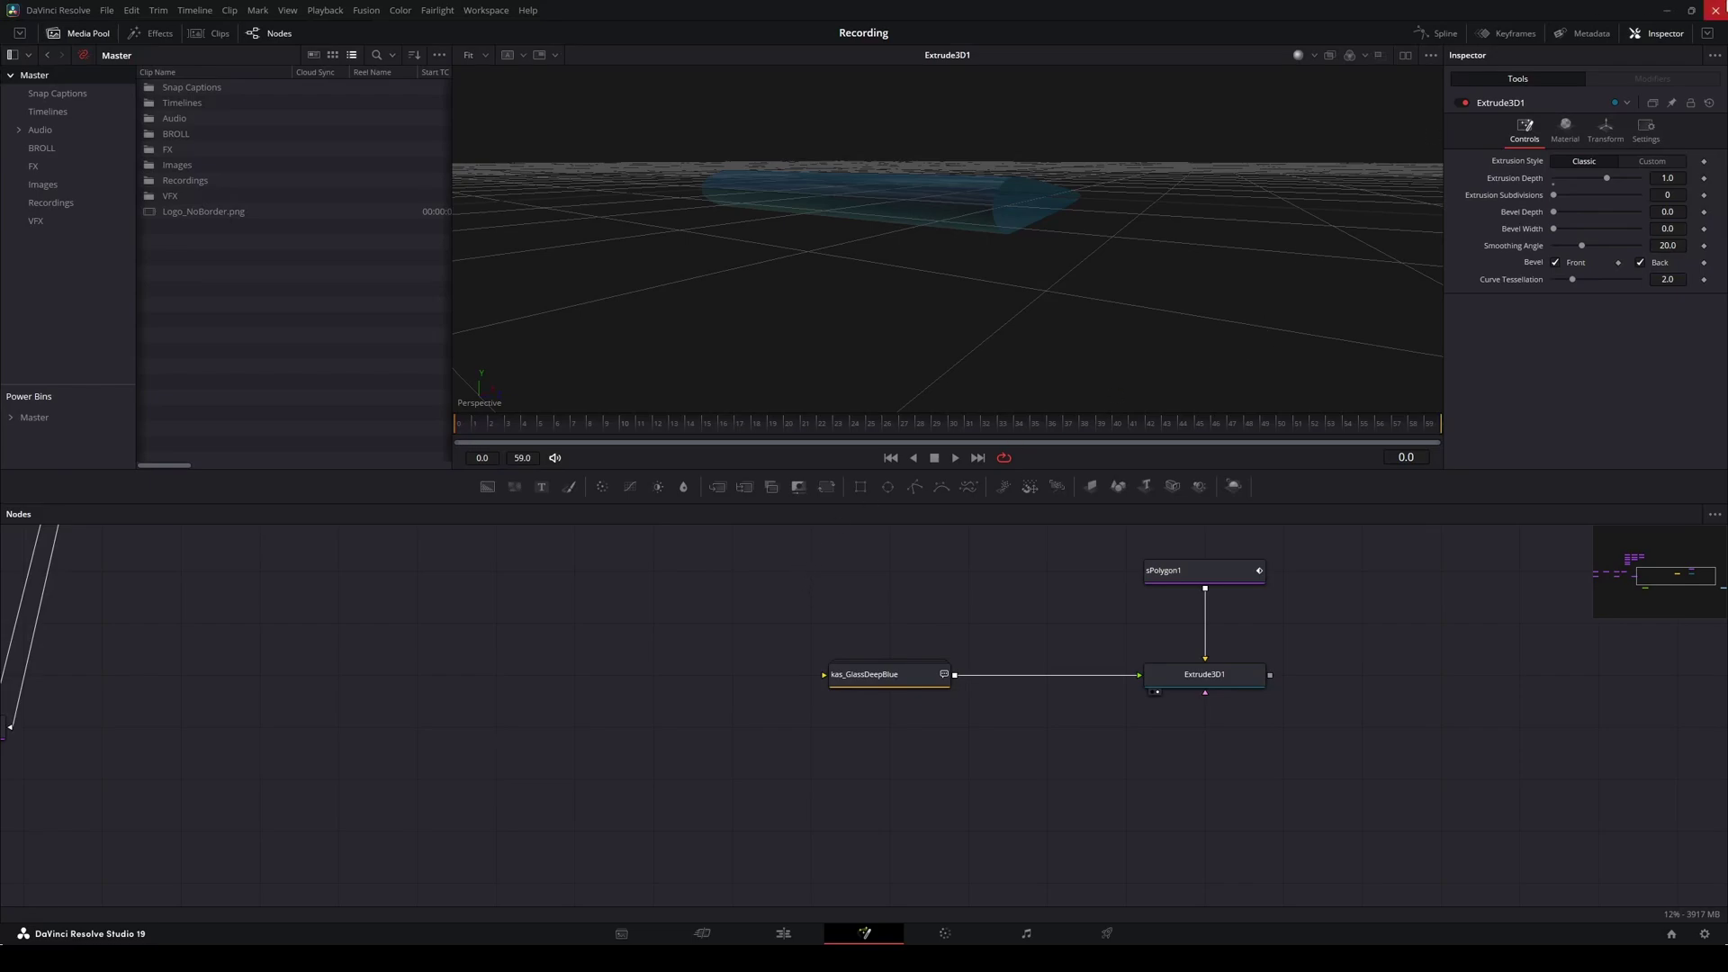
{"action": "left_click_drag", "start_coordinate": [726, 624], "coordinate": [943, 738]}
{"action": "key", "text": "Delete"}
Search 'kas' in the tool search and add the kas_Gold material node.
{"action": "key", "text": "shift+space"}
{"action": "type", "text": "glas"}
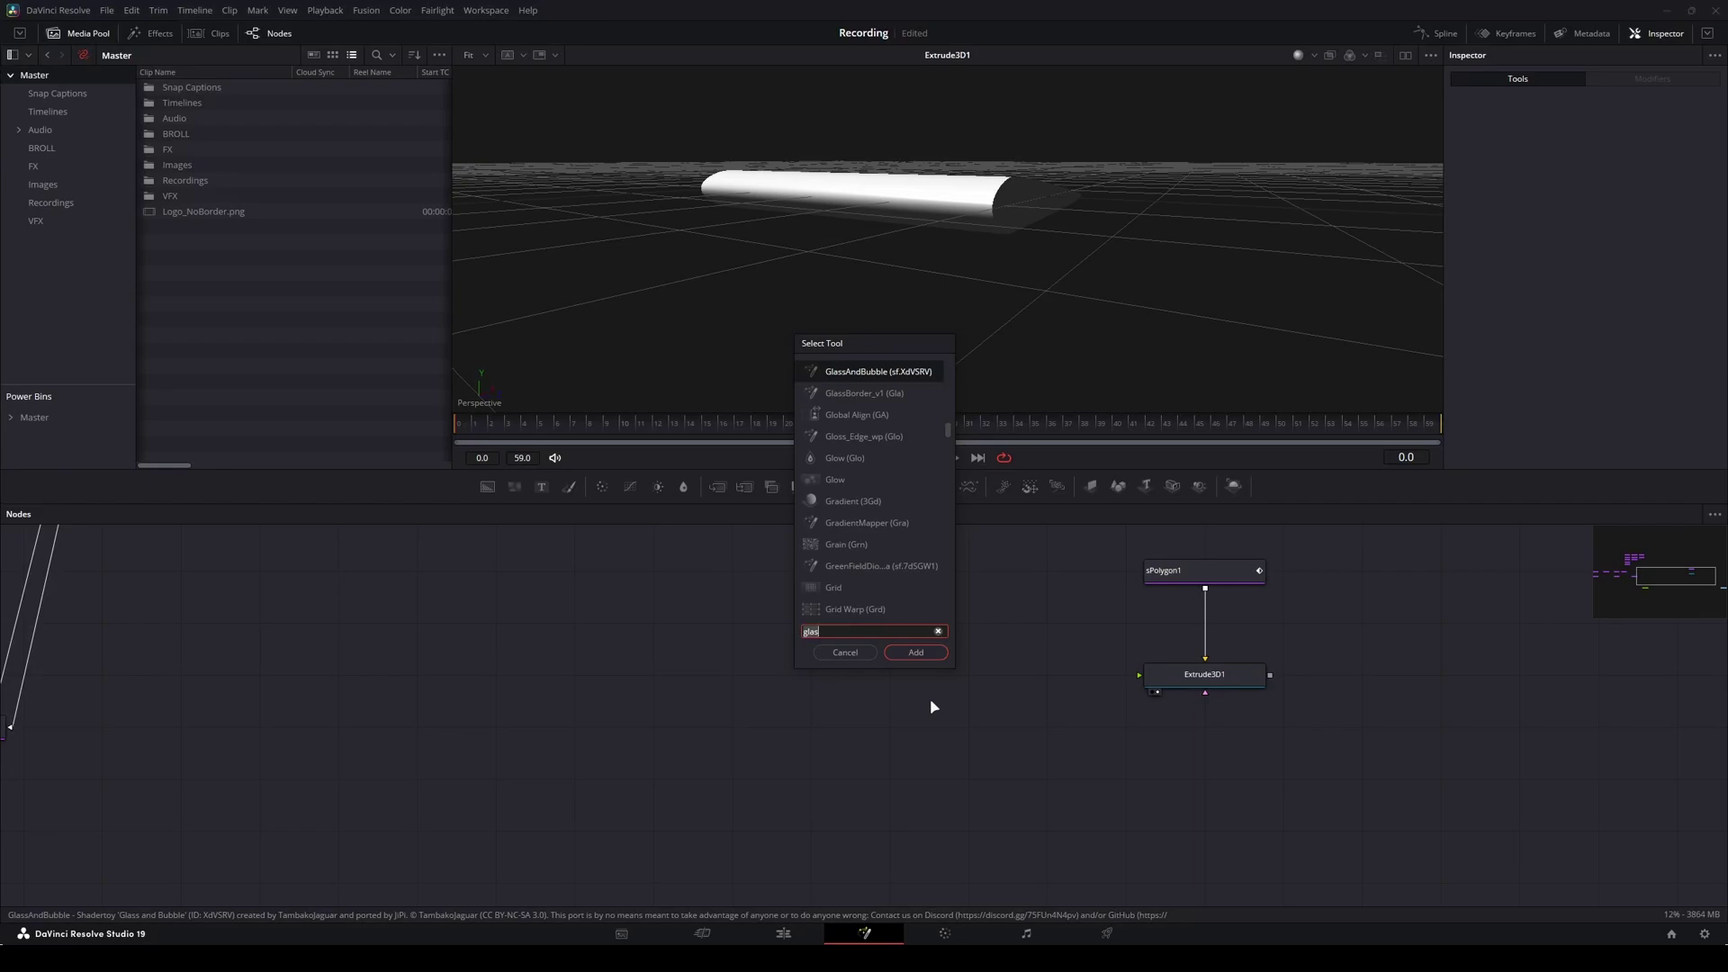
{"action": "key", "text": "BackSpace"}
{"action": "key", "text": "BackSpace"}
{"action": "key", "text": "BackSpace"}
{"action": "key", "text": "BackSpace"}
{"action": "type", "text": "kas"}
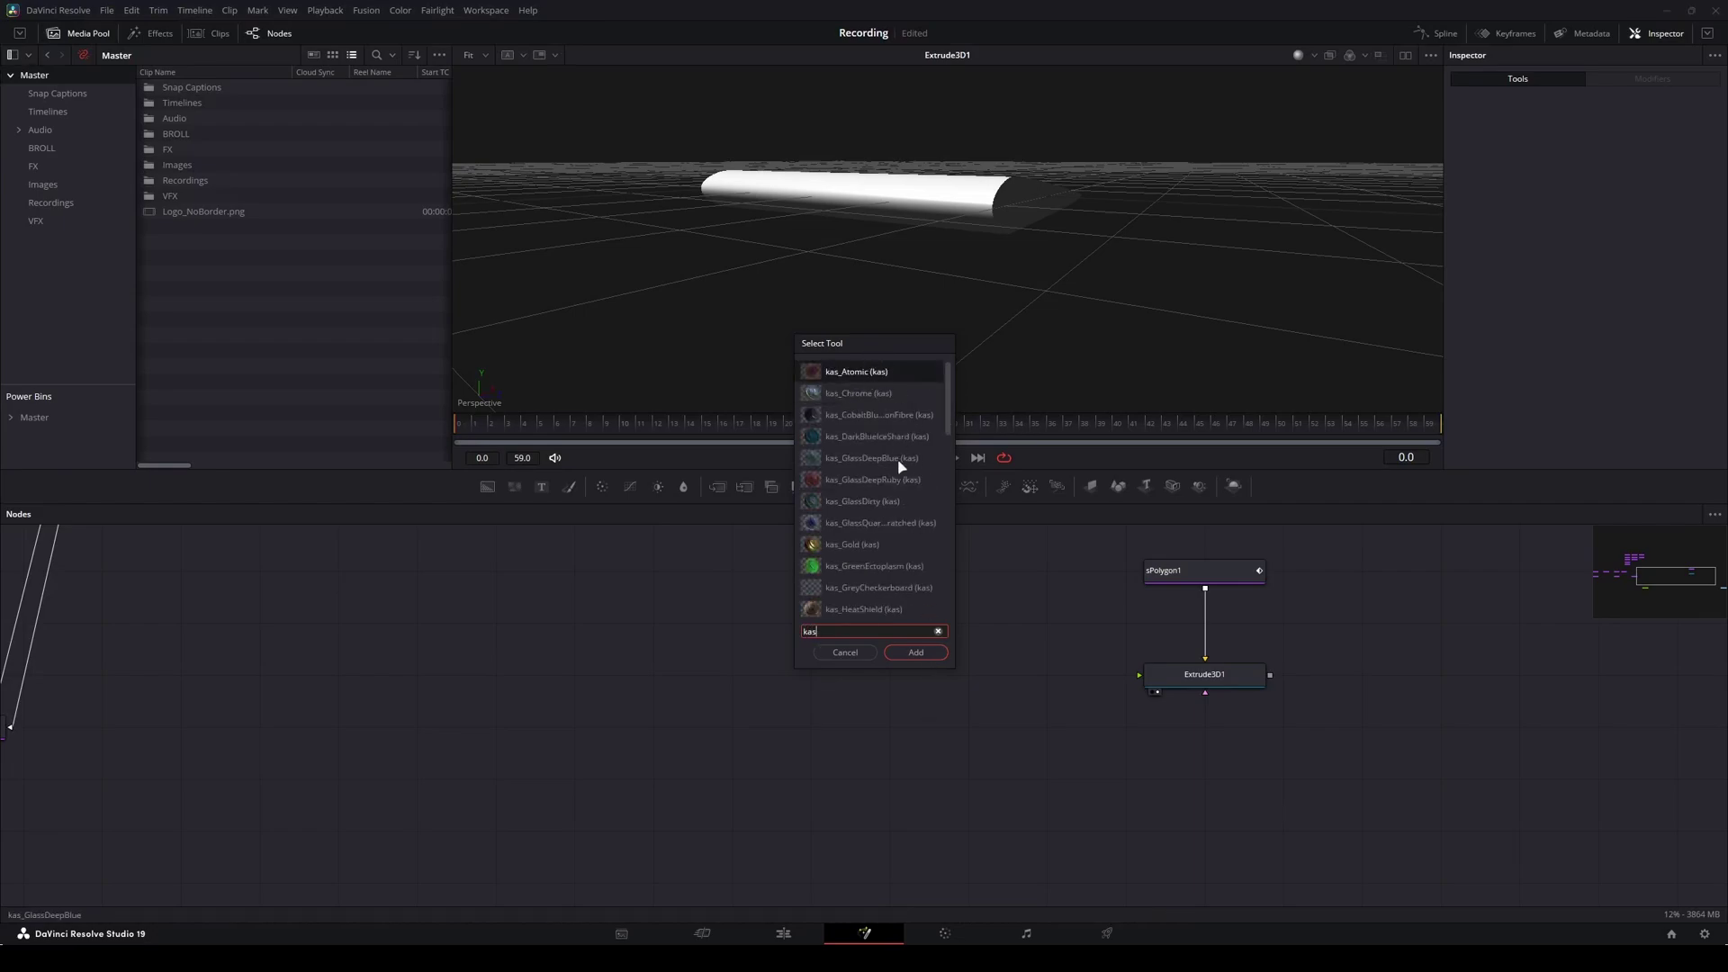
{"action": "scroll", "coordinate": [901, 465], "scroll_direction": "down", "scroll_amount": 5}
{"action": "scroll", "coordinate": [900, 466], "scroll_direction": "up", "scroll_amount": 3}
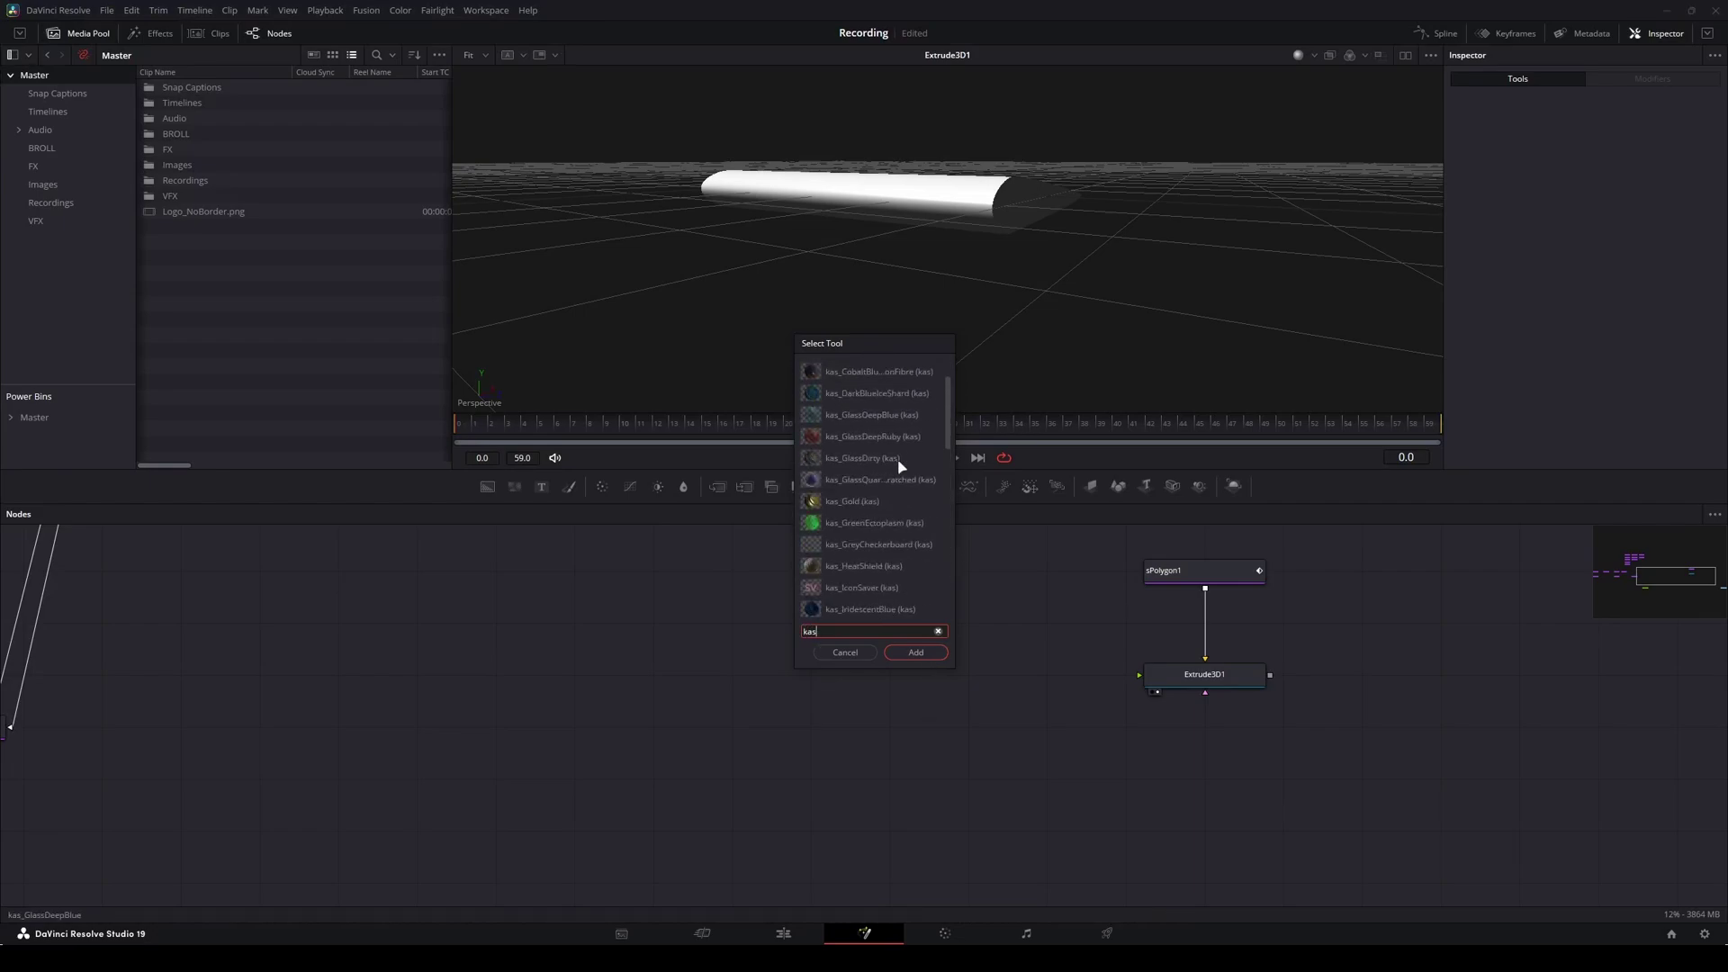
{"action": "left_click", "coordinate": [869, 501]}
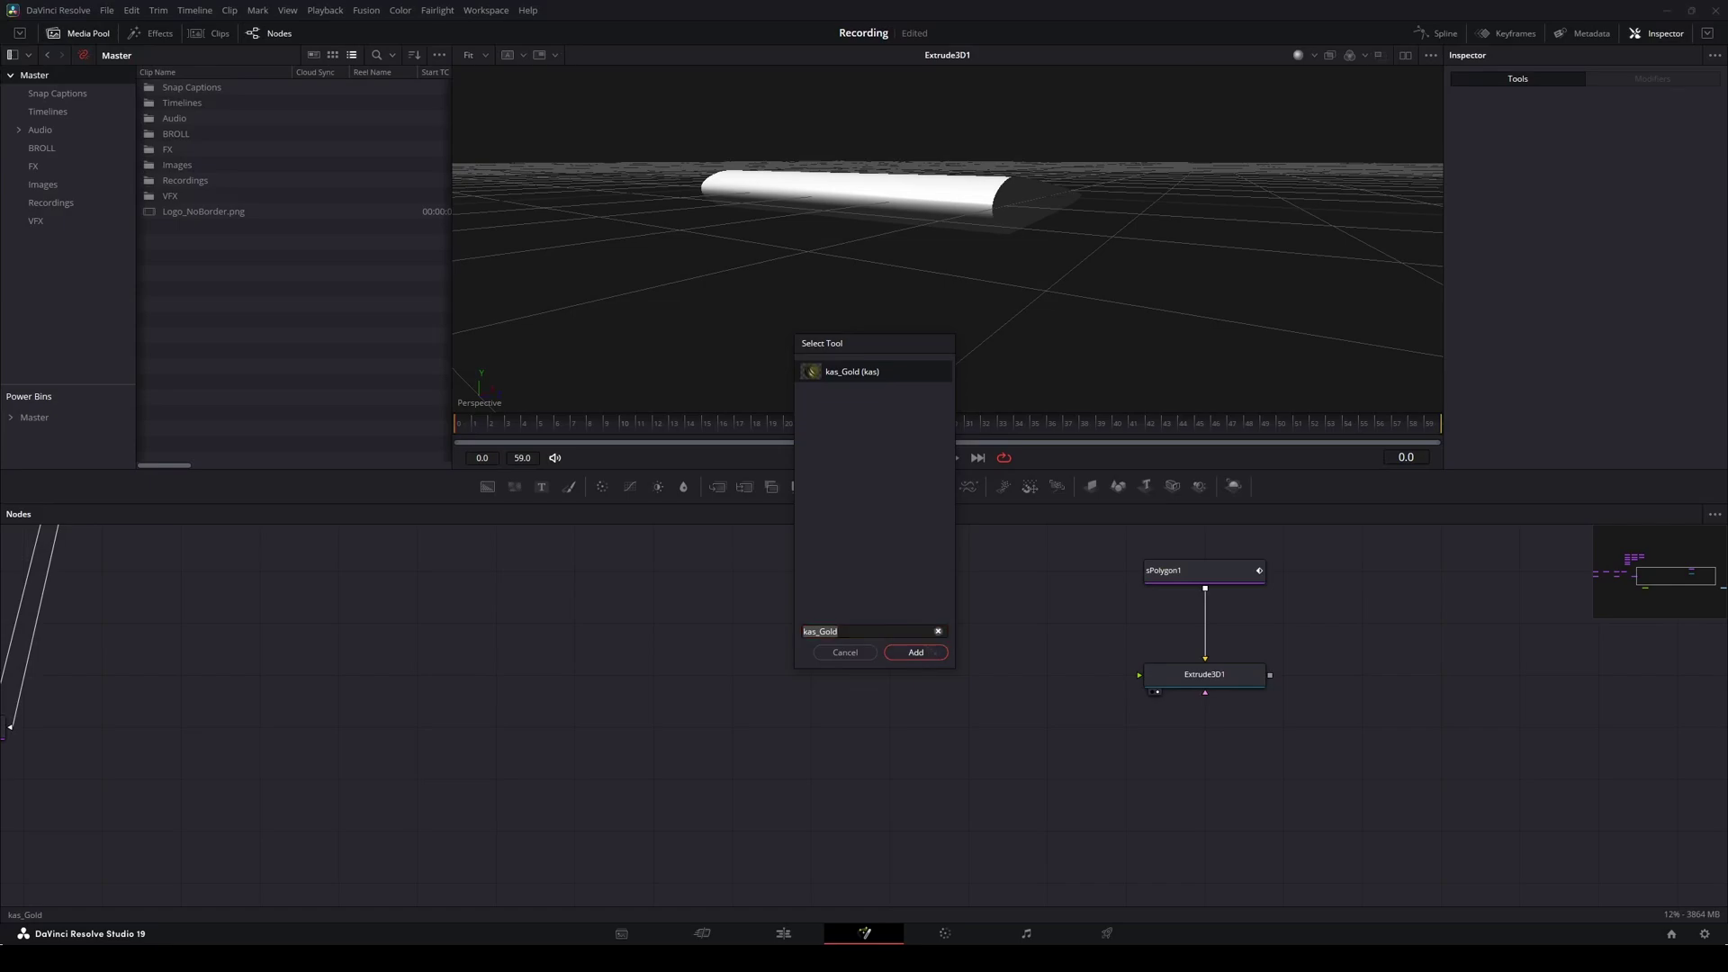
{"action": "left_click", "coordinate": [939, 654]}
Connect kas_Gold to Extrude3D1's material input and zoom in on the gold extrusion.
{"action": "left_click_drag", "start_coordinate": [954, 726], "coordinate": [1182, 740]}
{"action": "mouse_move", "coordinate": [1061, 324]}
{"action": "left_mouse_down"}
{"action": "mouse_move", "coordinate": [1022, 312]}
{"action": "mouse_move", "coordinate": [813, 401]}
{"action": "mouse_move", "coordinate": [1072, 316]}
{"action": "mouse_move", "coordinate": [1319, 286]}
{"action": "mouse_move", "coordinate": [1041, 307]}
{"action": "left_mouse_up"}
{"action": "scroll", "coordinate": [1042, 307], "scroll_direction": "up", "scroll_amount": 2}
{"action": "left_click_drag", "start_coordinate": [576, 646], "coordinate": [687, 686]}
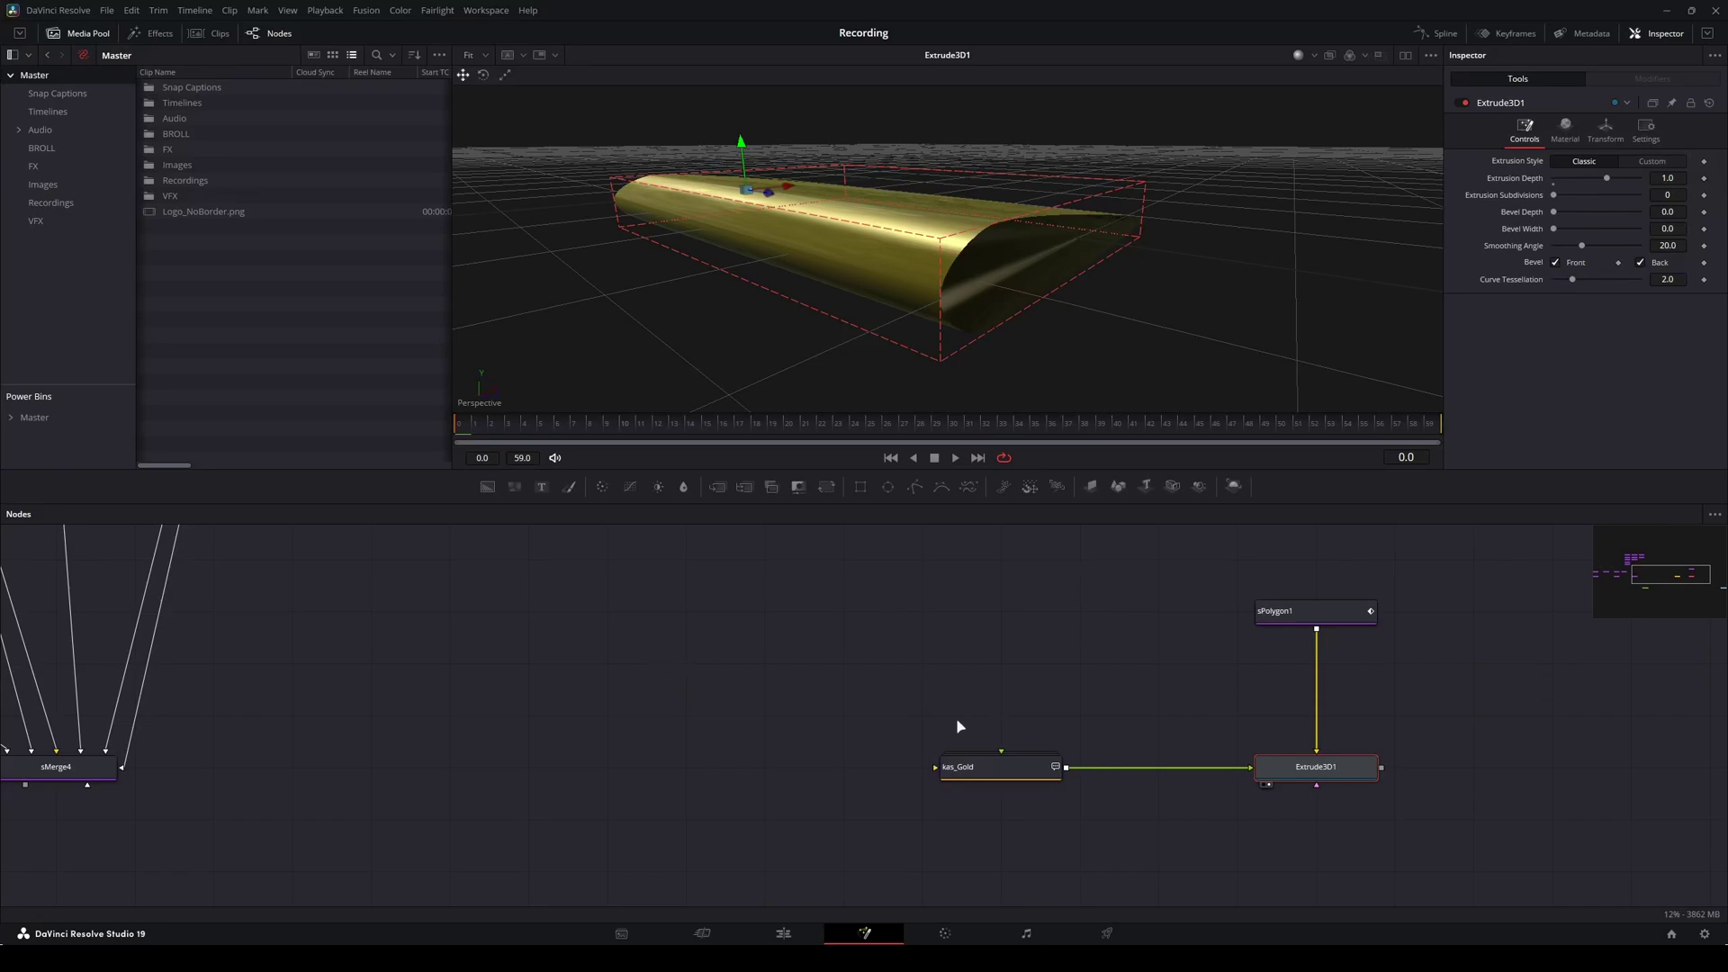
{"action": "scroll", "coordinate": [911, 710], "scroll_direction": "down", "scroll_amount": 3}
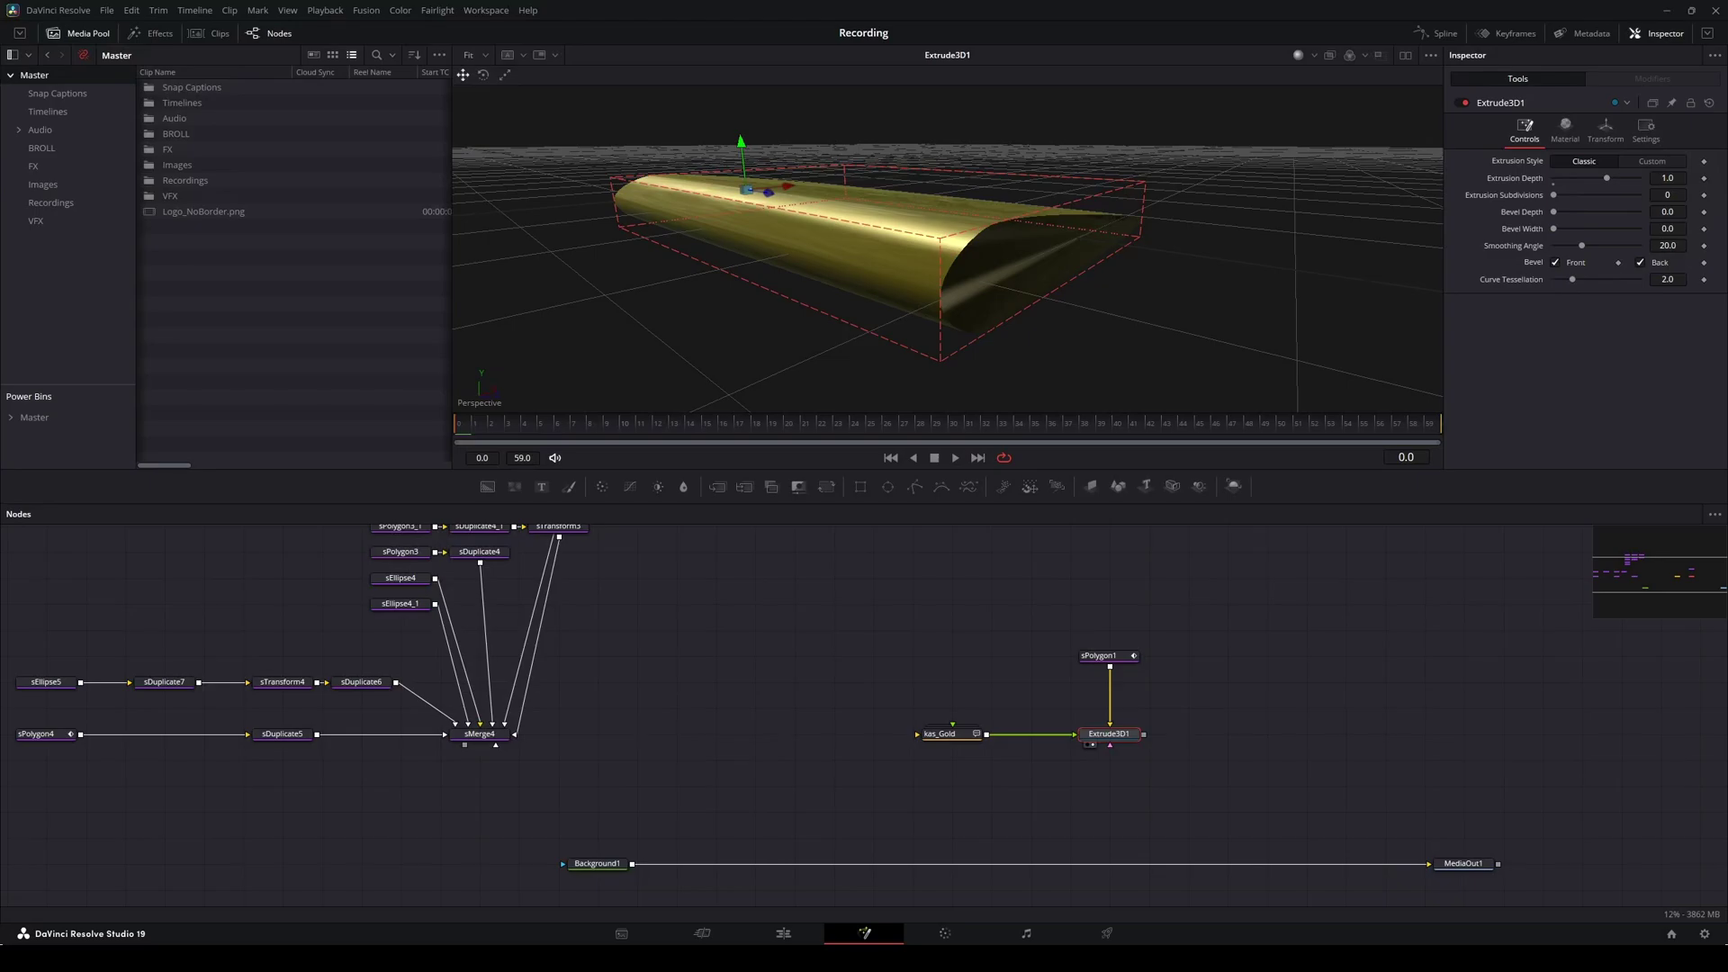
Switch to Poly Haven and scroll down through the Textures grid.
{"action": "key", "text": "alt+Tab"}
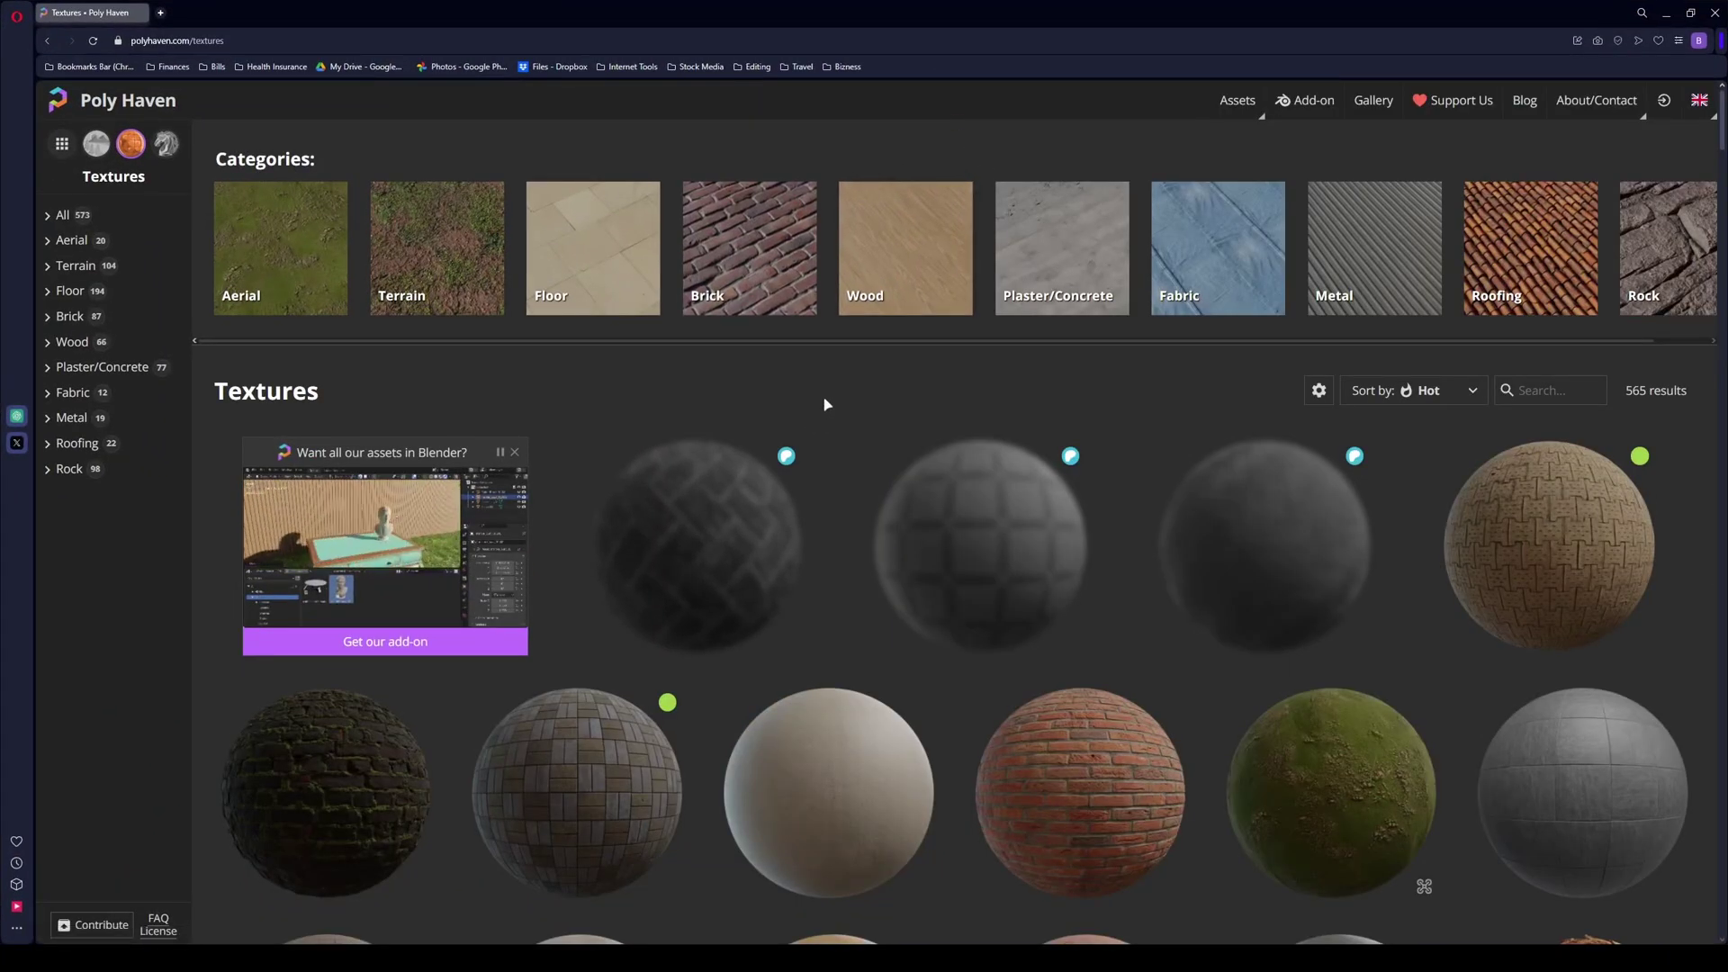
{"action": "scroll", "coordinate": [823, 410], "scroll_direction": "down", "scroll_amount": 2}
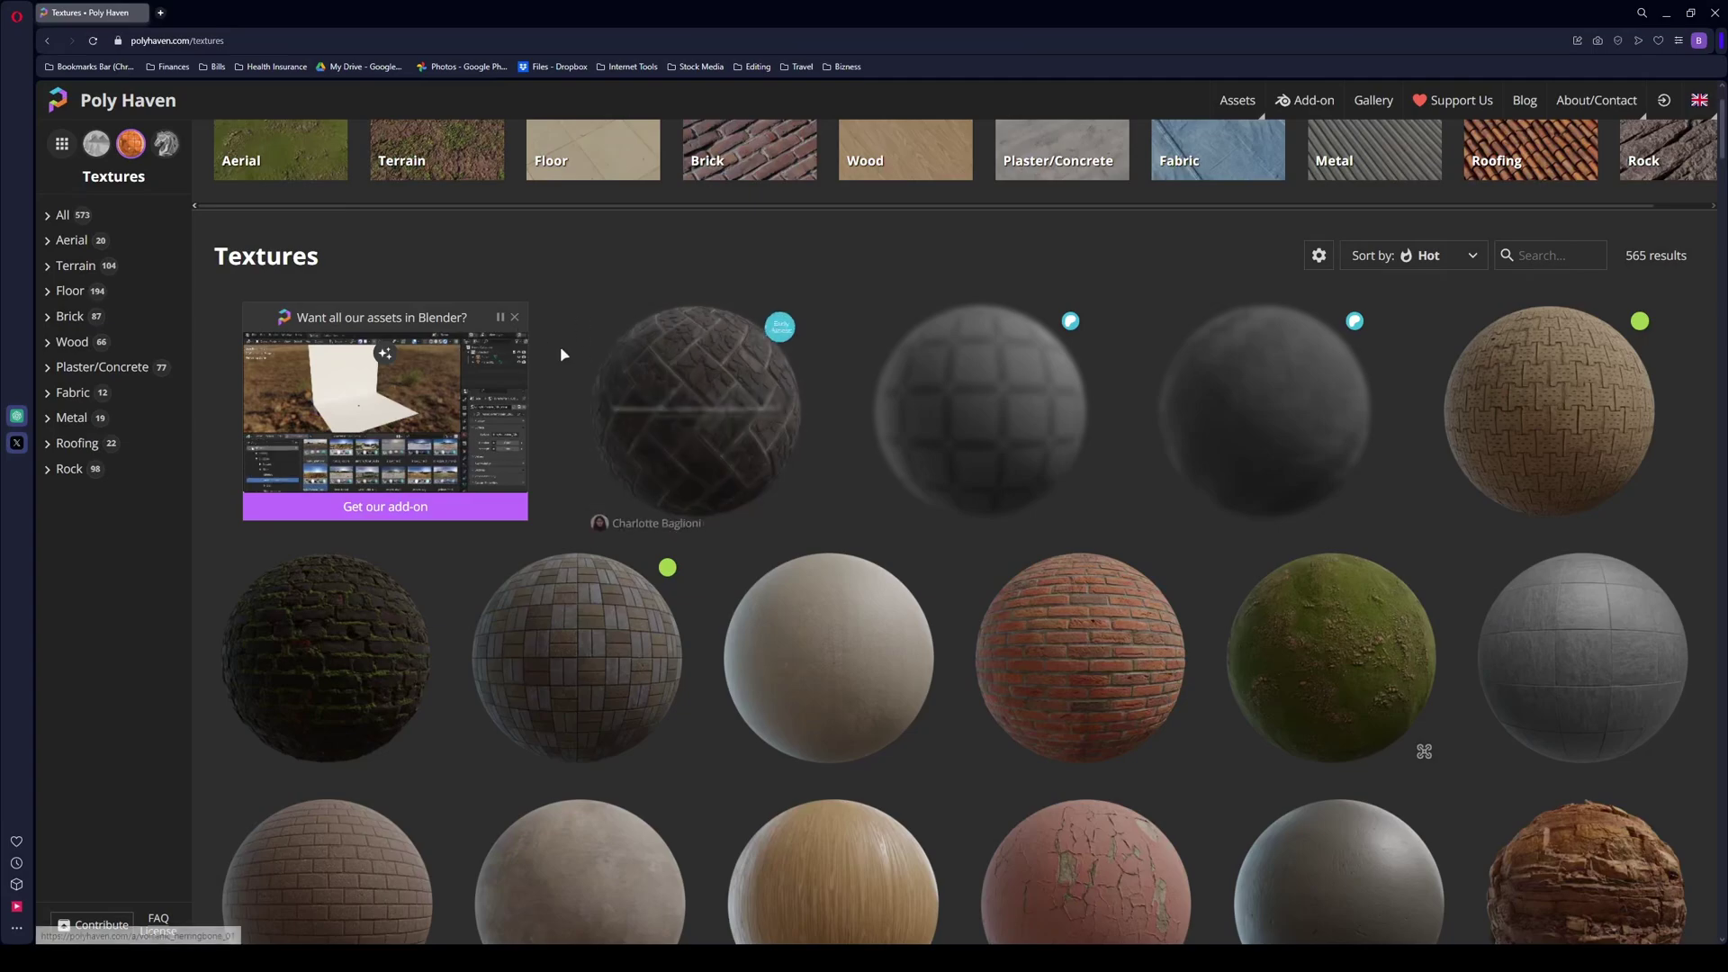
{"action": "scroll", "coordinate": [1022, 559], "scroll_direction": "down", "scroll_amount": 3}
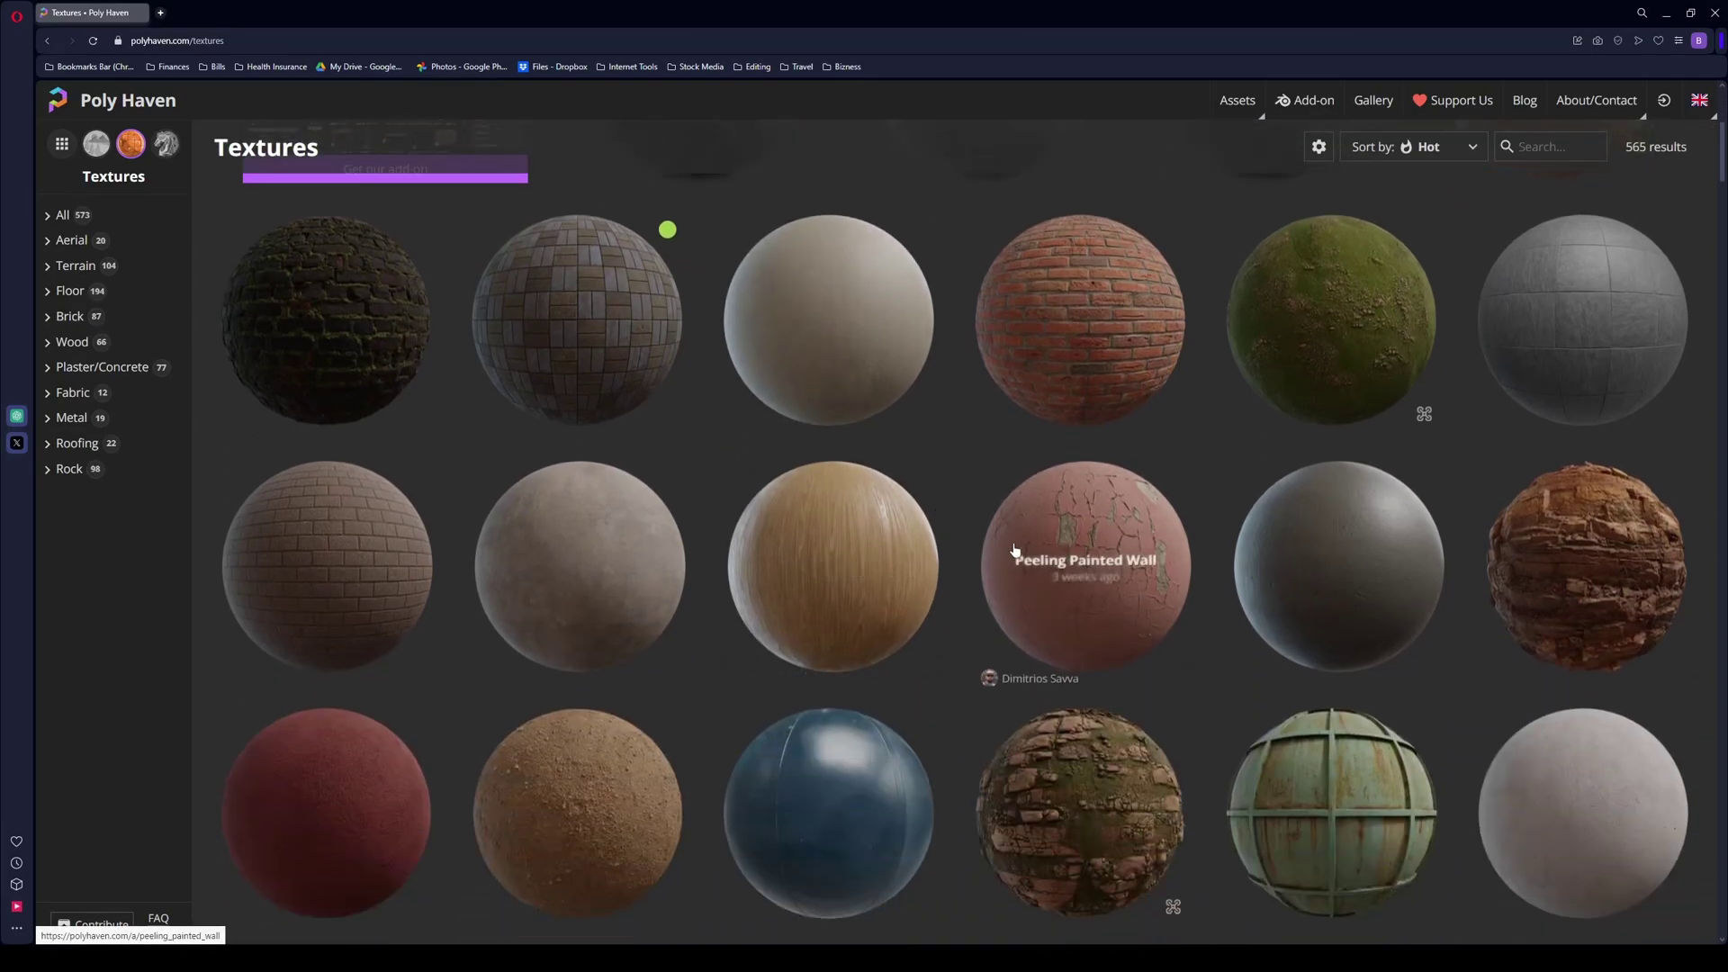
{"action": "scroll", "coordinate": [1221, 470], "scroll_direction": "down", "scroll_amount": 3}
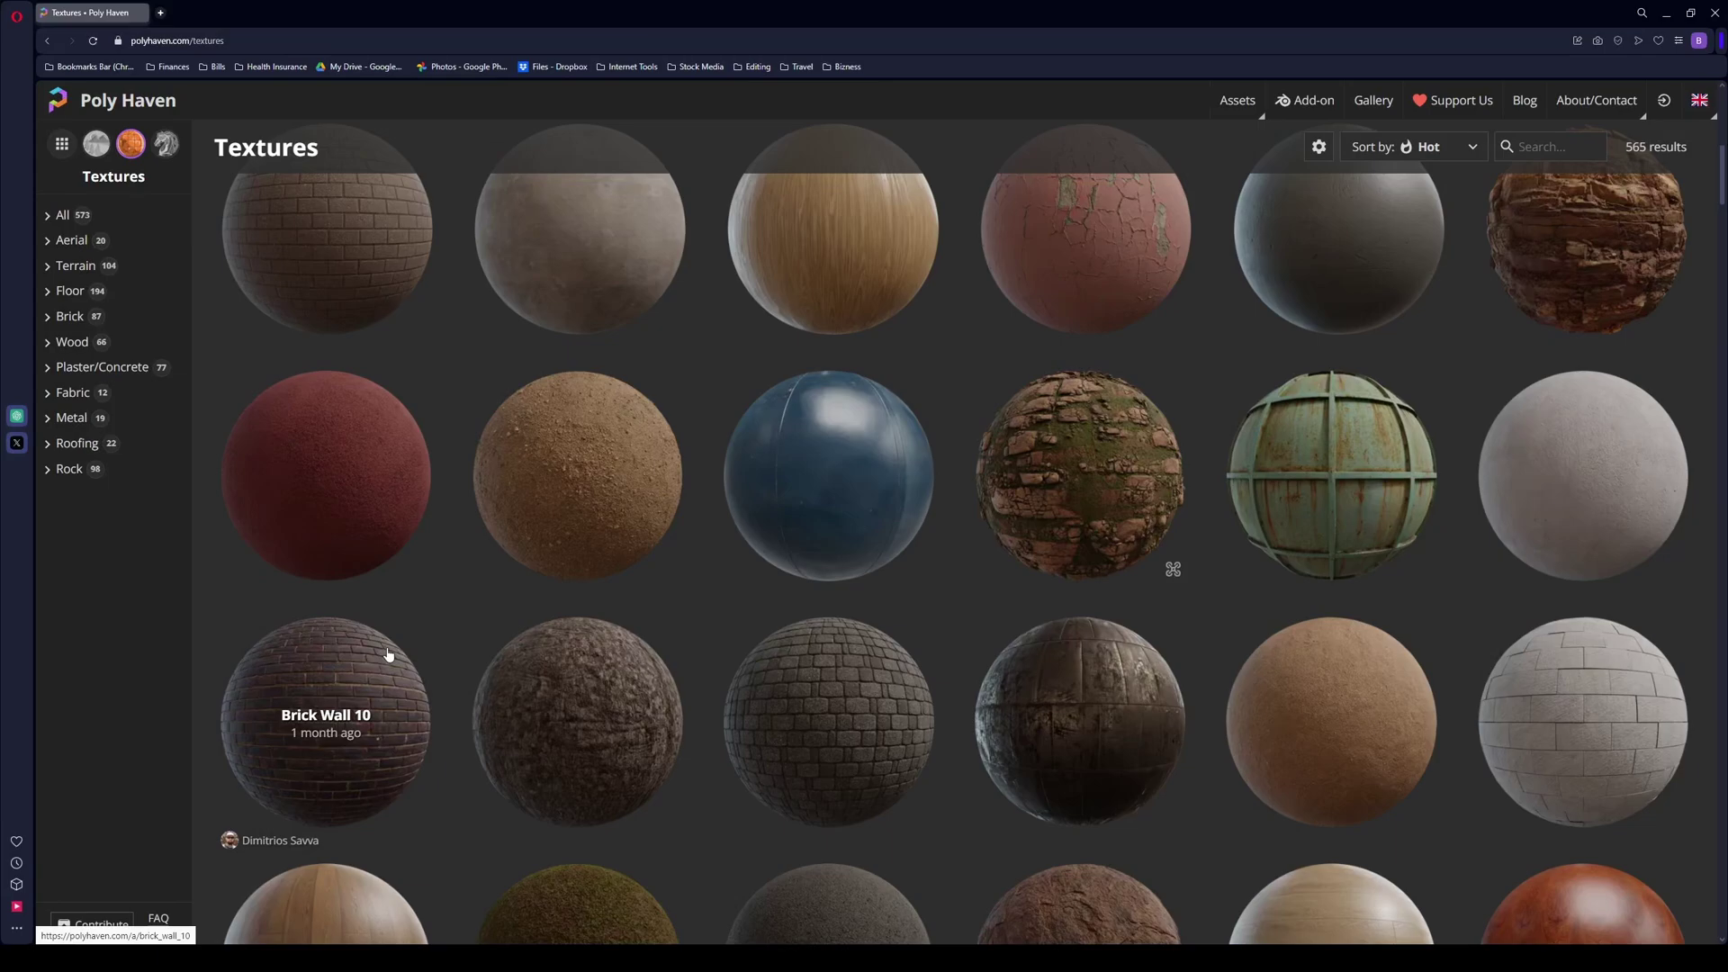
{"action": "scroll", "coordinate": [389, 654], "scroll_direction": "down", "scroll_amount": 3}
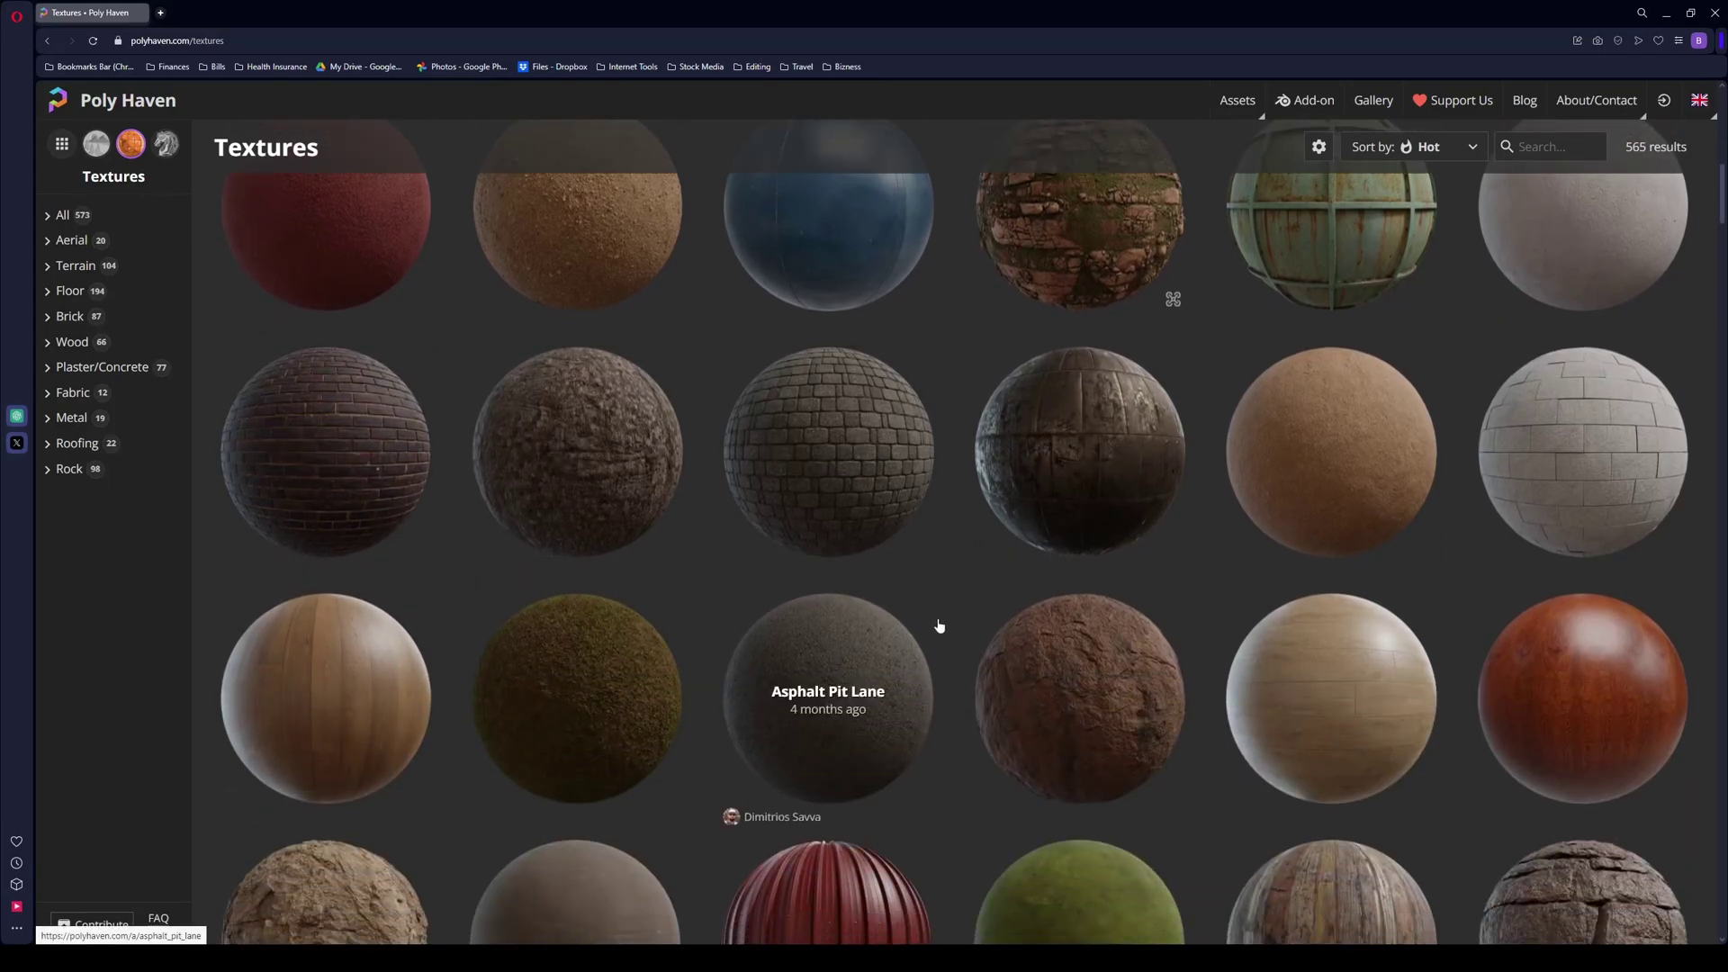
{"action": "scroll", "coordinate": [1157, 282], "scroll_direction": "down", "scroll_amount": 2}
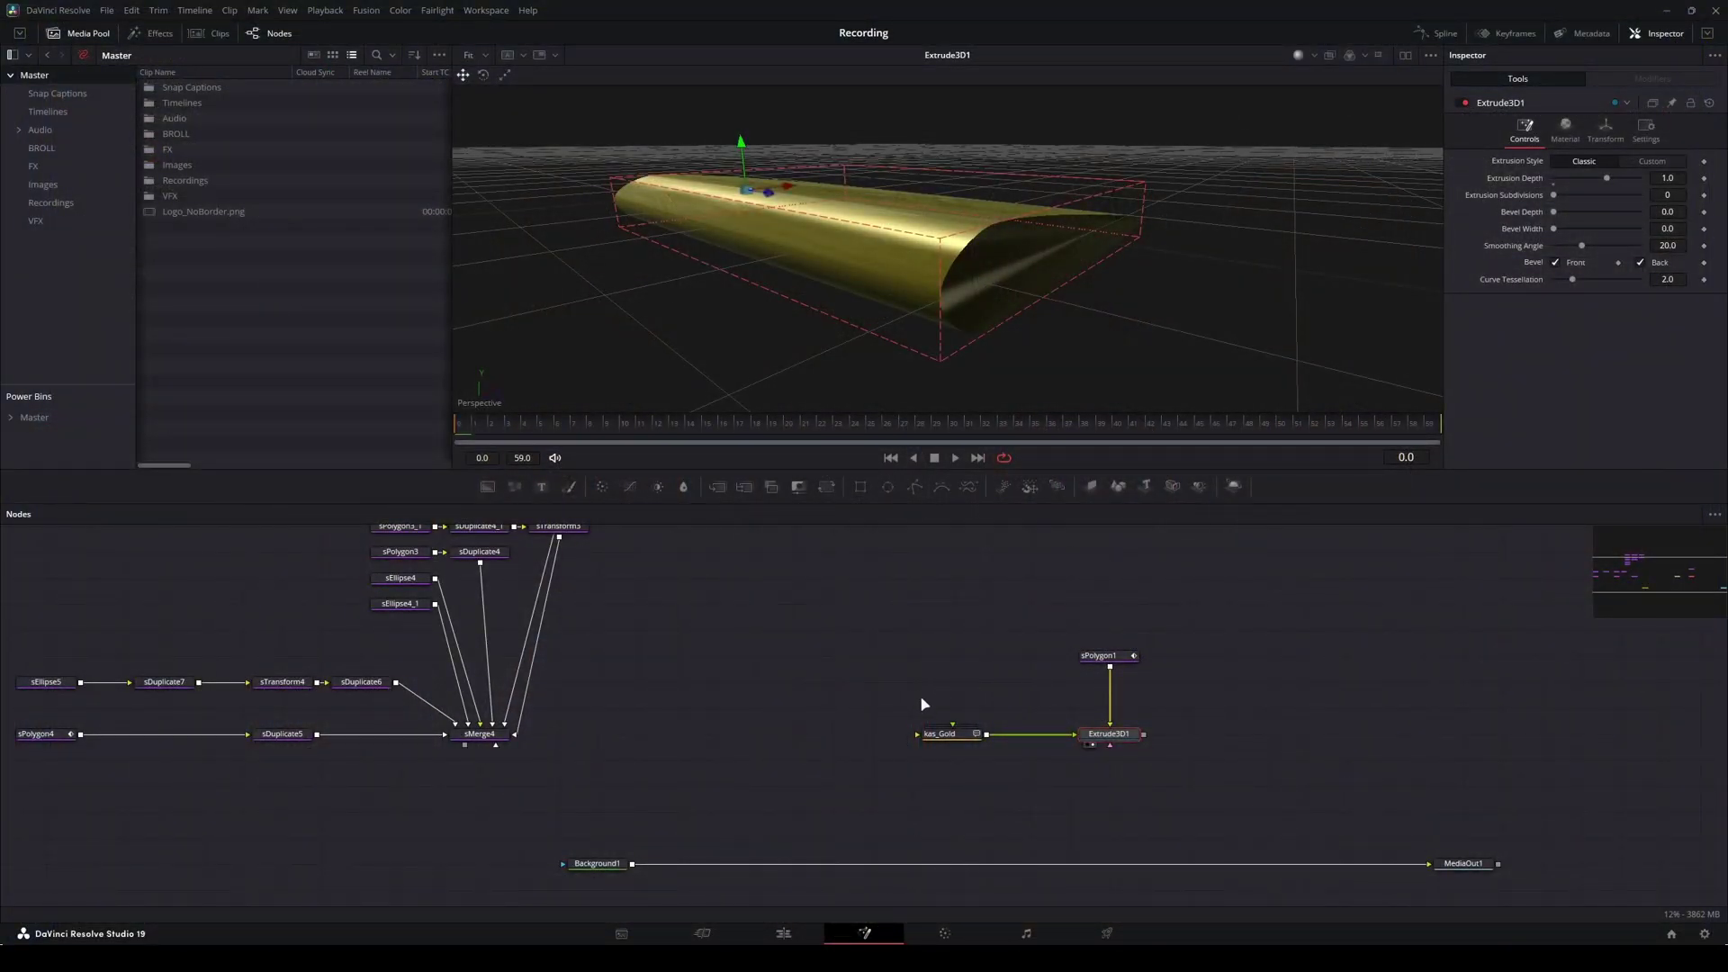
Show the sMerge4 ring result in the viewer with safe-area guides on.
{"action": "scroll", "coordinate": [925, 704], "scroll_direction": "left", "scroll_amount": 3}
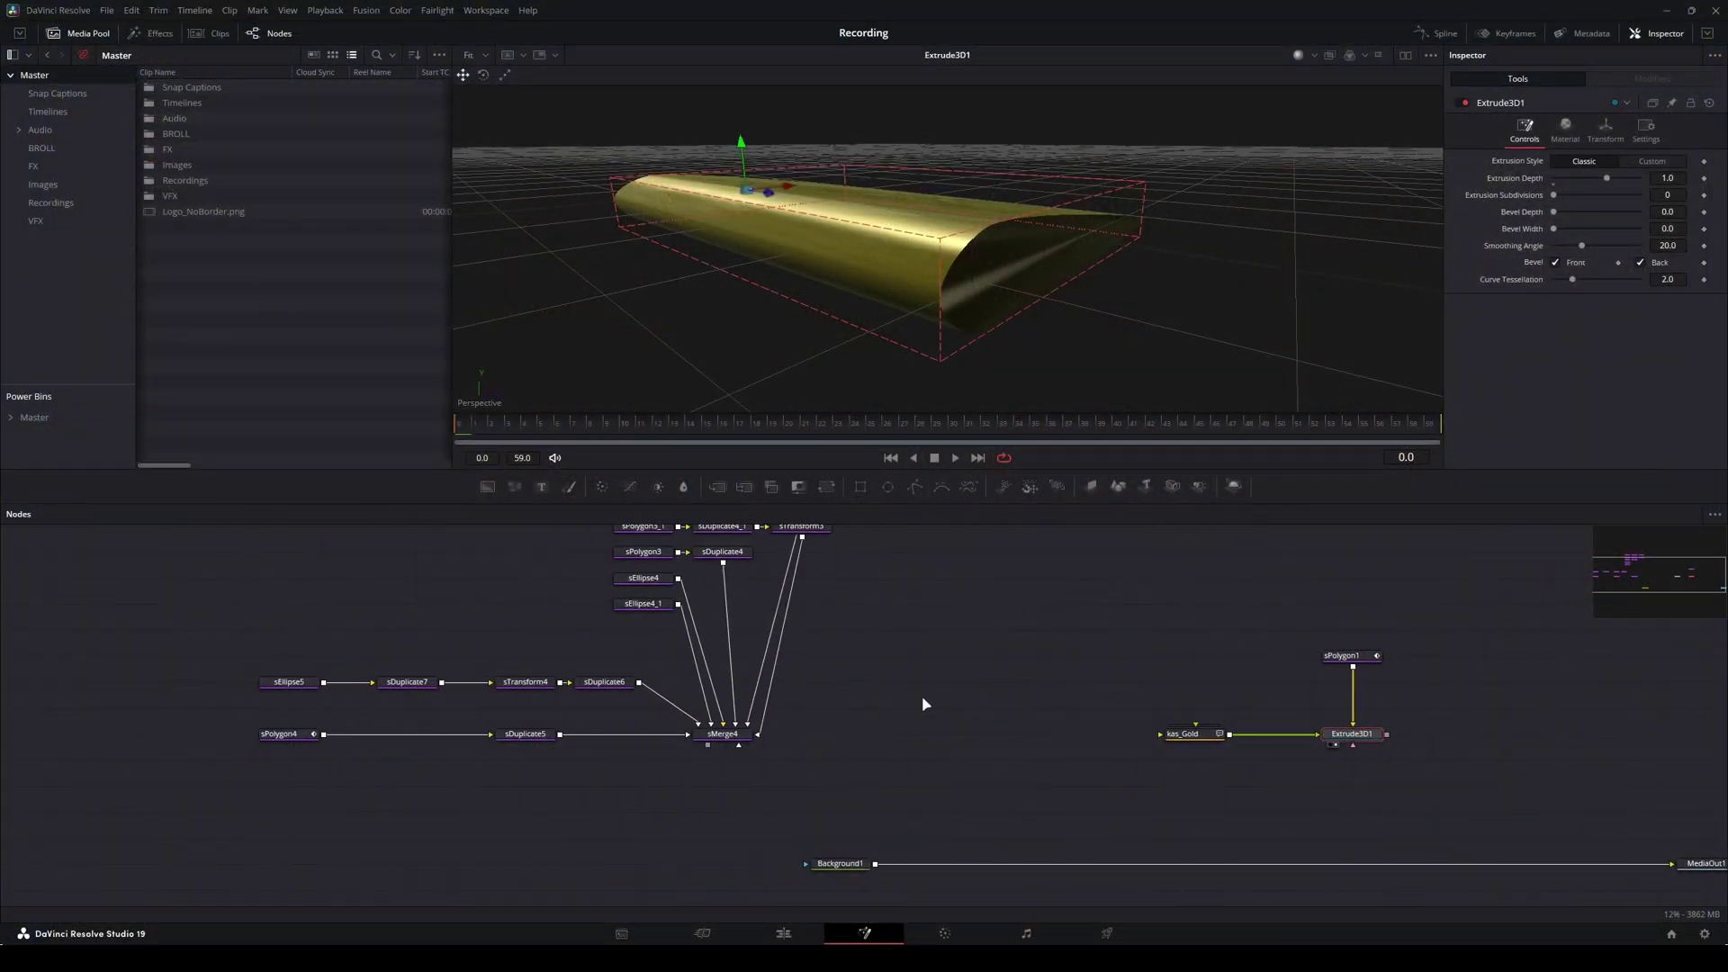
{"action": "left_click", "coordinate": [711, 737]}
{"action": "key", "text": "1"}
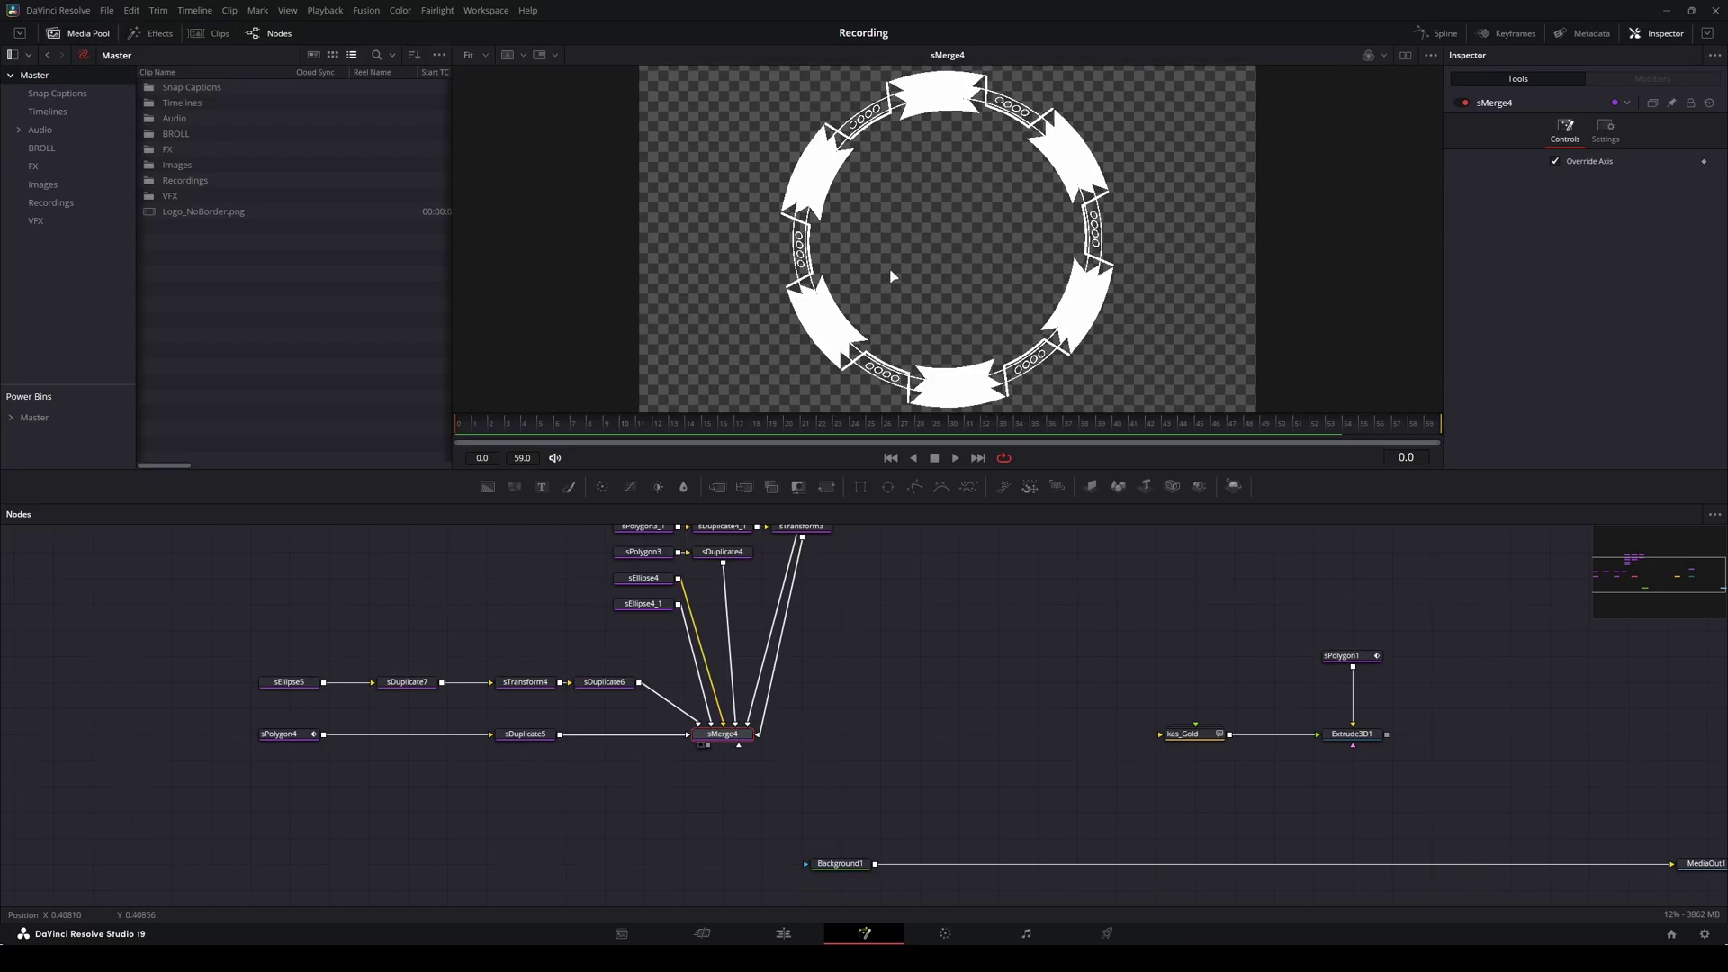
{"action": "key", "text": "shift+g"}
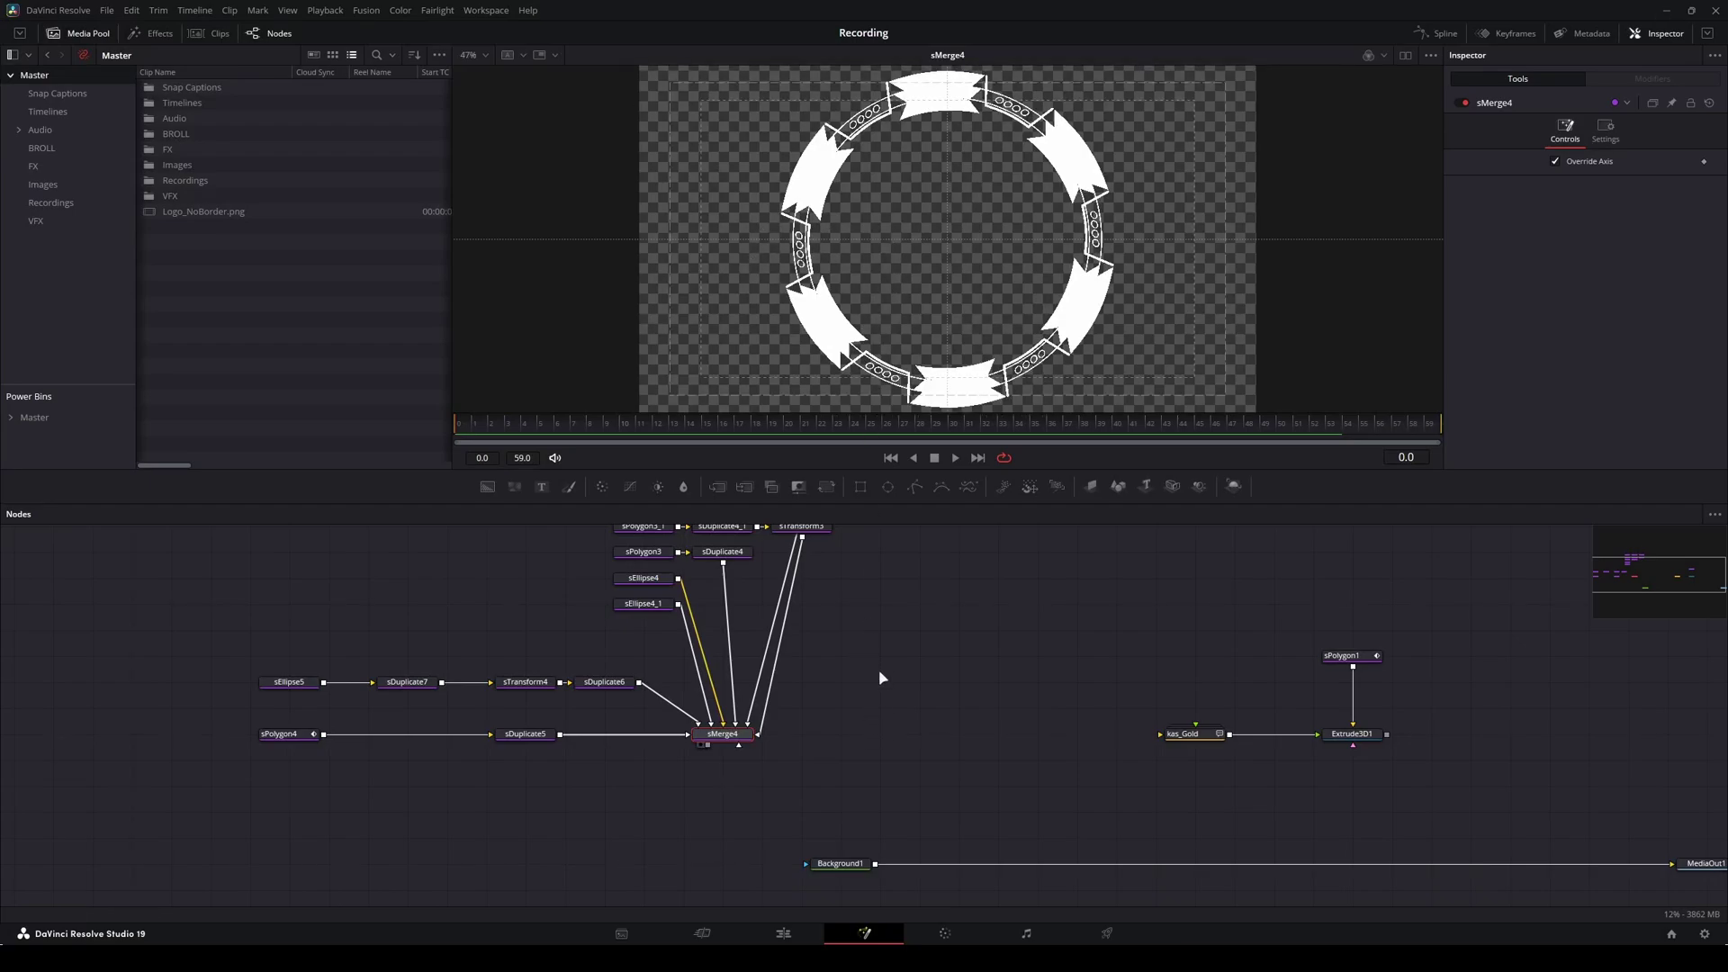
Move the Background1 node further right and zoom the viewer.
{"action": "left_click_drag", "start_coordinate": [830, 862], "coordinate": [1107, 859]}
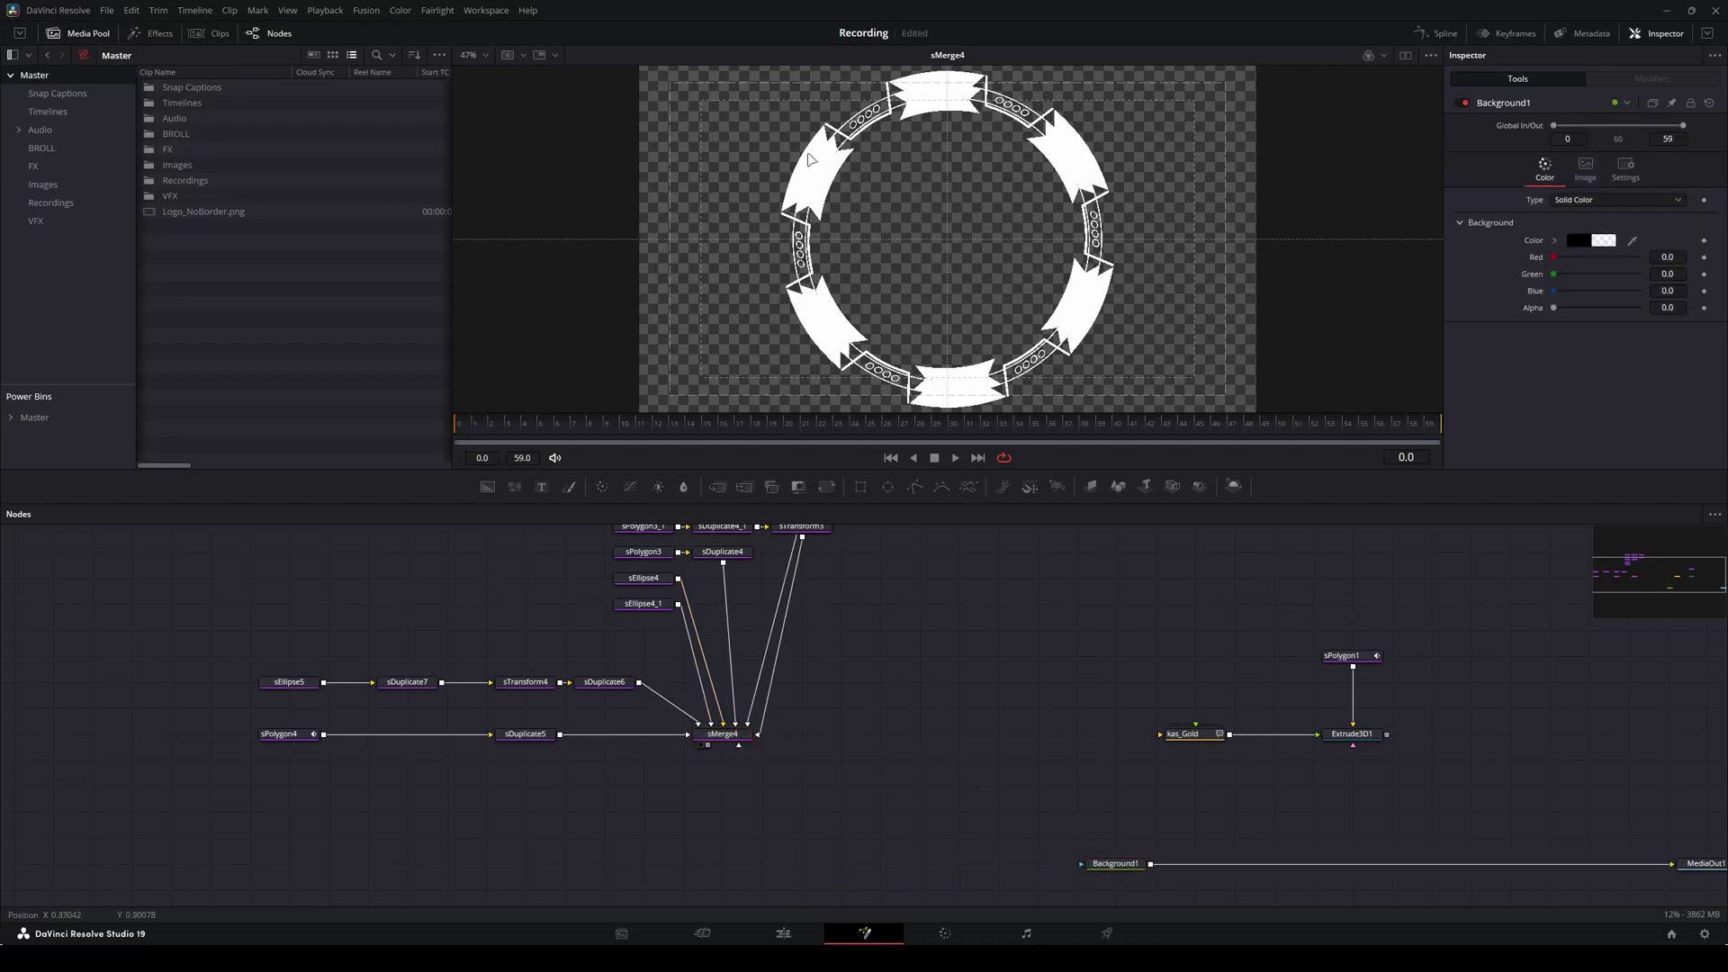
{"action": "scroll", "coordinate": [921, 83], "scroll_direction": "up", "scroll_amount": 2}
{"action": "scroll", "coordinate": [921, 83], "scroll_direction": "up", "scroll_amount": 3}
{"action": "scroll", "coordinate": [921, 84], "scroll_direction": "down", "scroll_amount": 3}
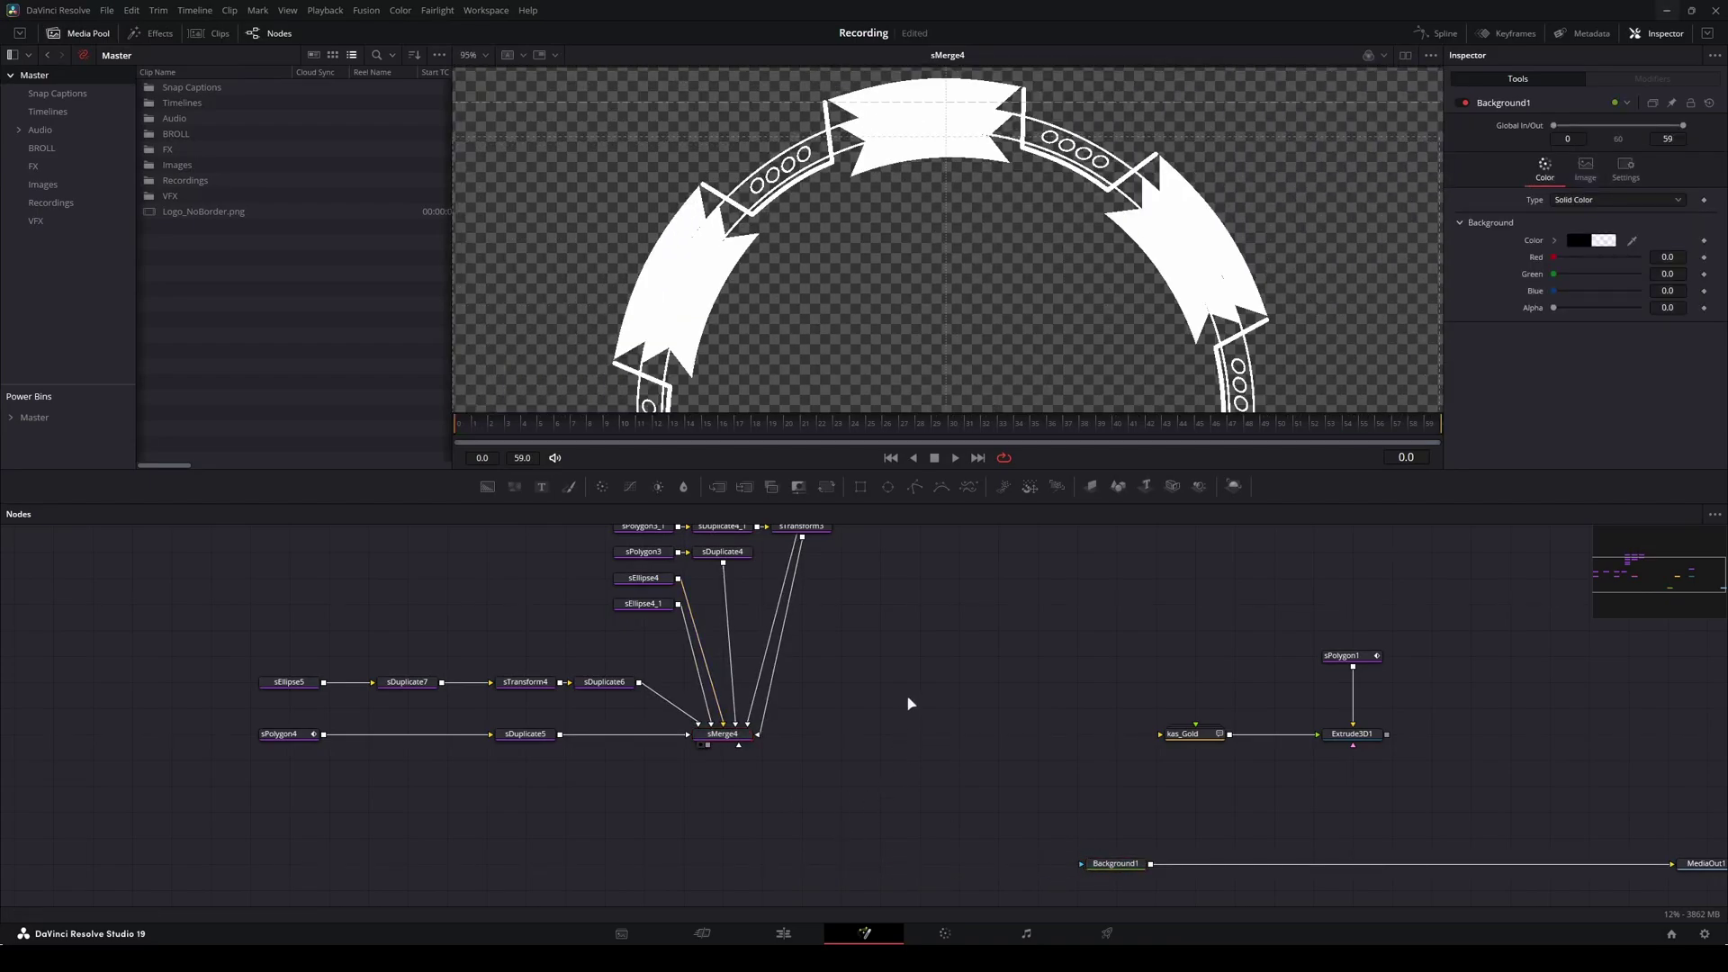
{"action": "scroll", "coordinate": [910, 699], "scroll_direction": "down", "scroll_amount": 2}
{"action": "scroll", "coordinate": [785, 734], "scroll_direction": "up", "scroll_amount": 2}
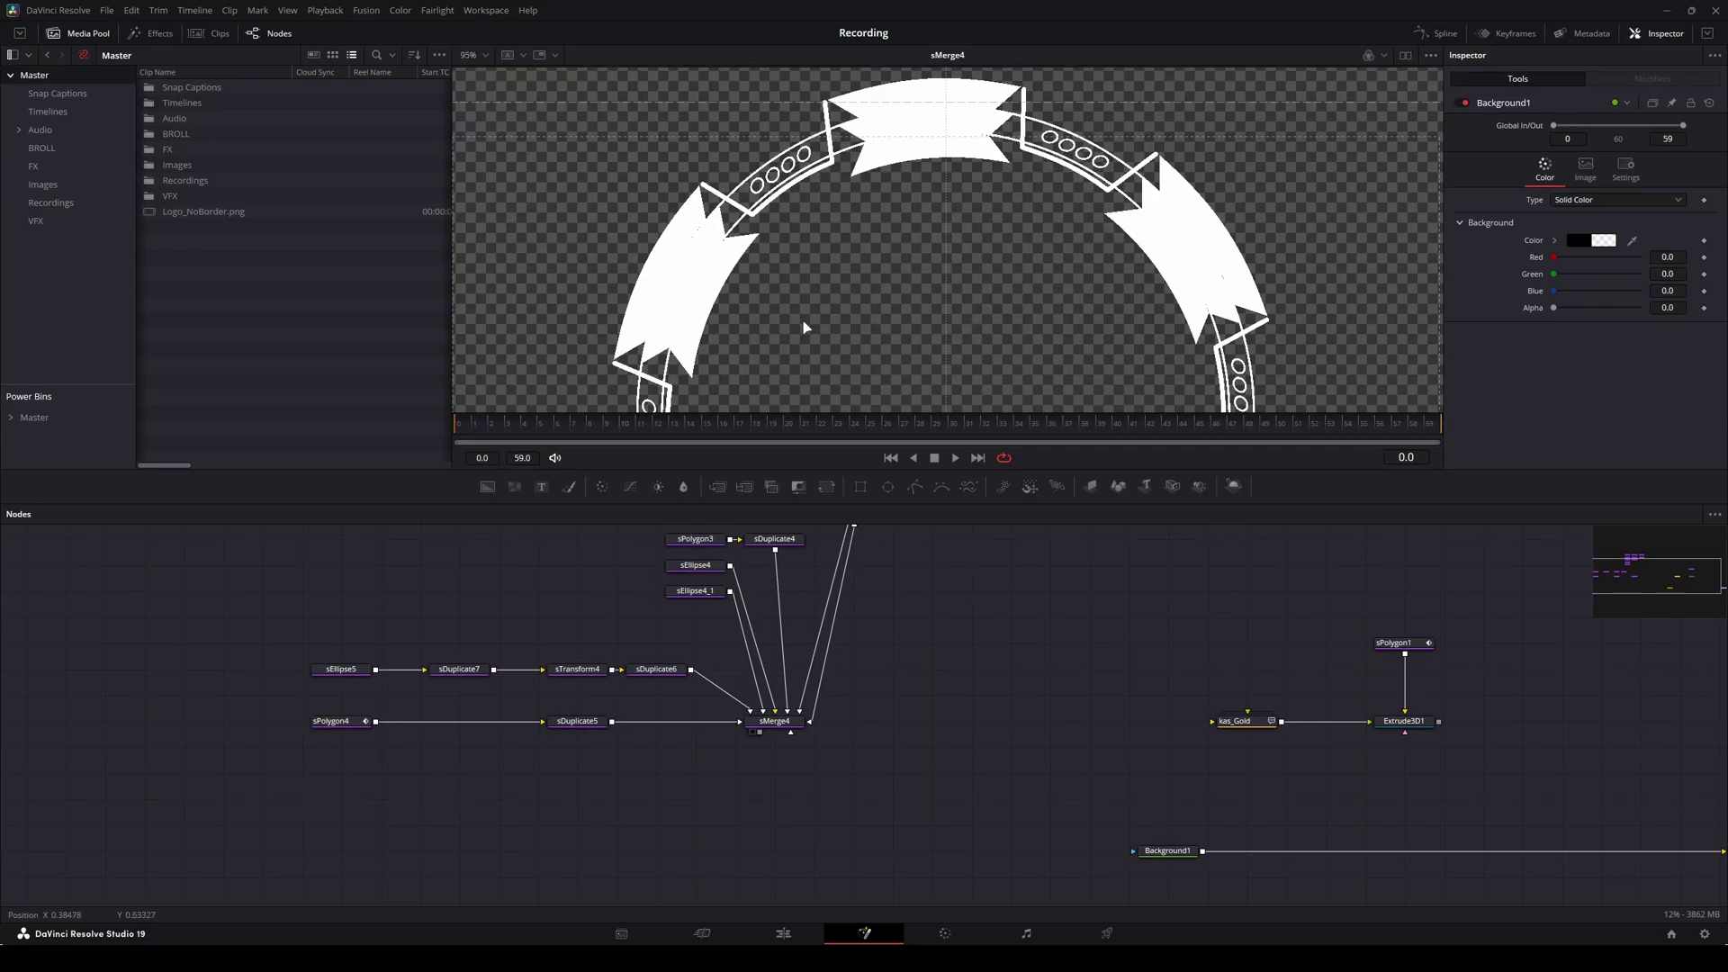
Add an Extrude 3D node below sMerge4, increase its Extrusion Depth, and view it.
{"action": "left_click", "coordinate": [774, 721]}
{"action": "key", "text": "shift+space"}
{"action": "type", "text": "extrude"}
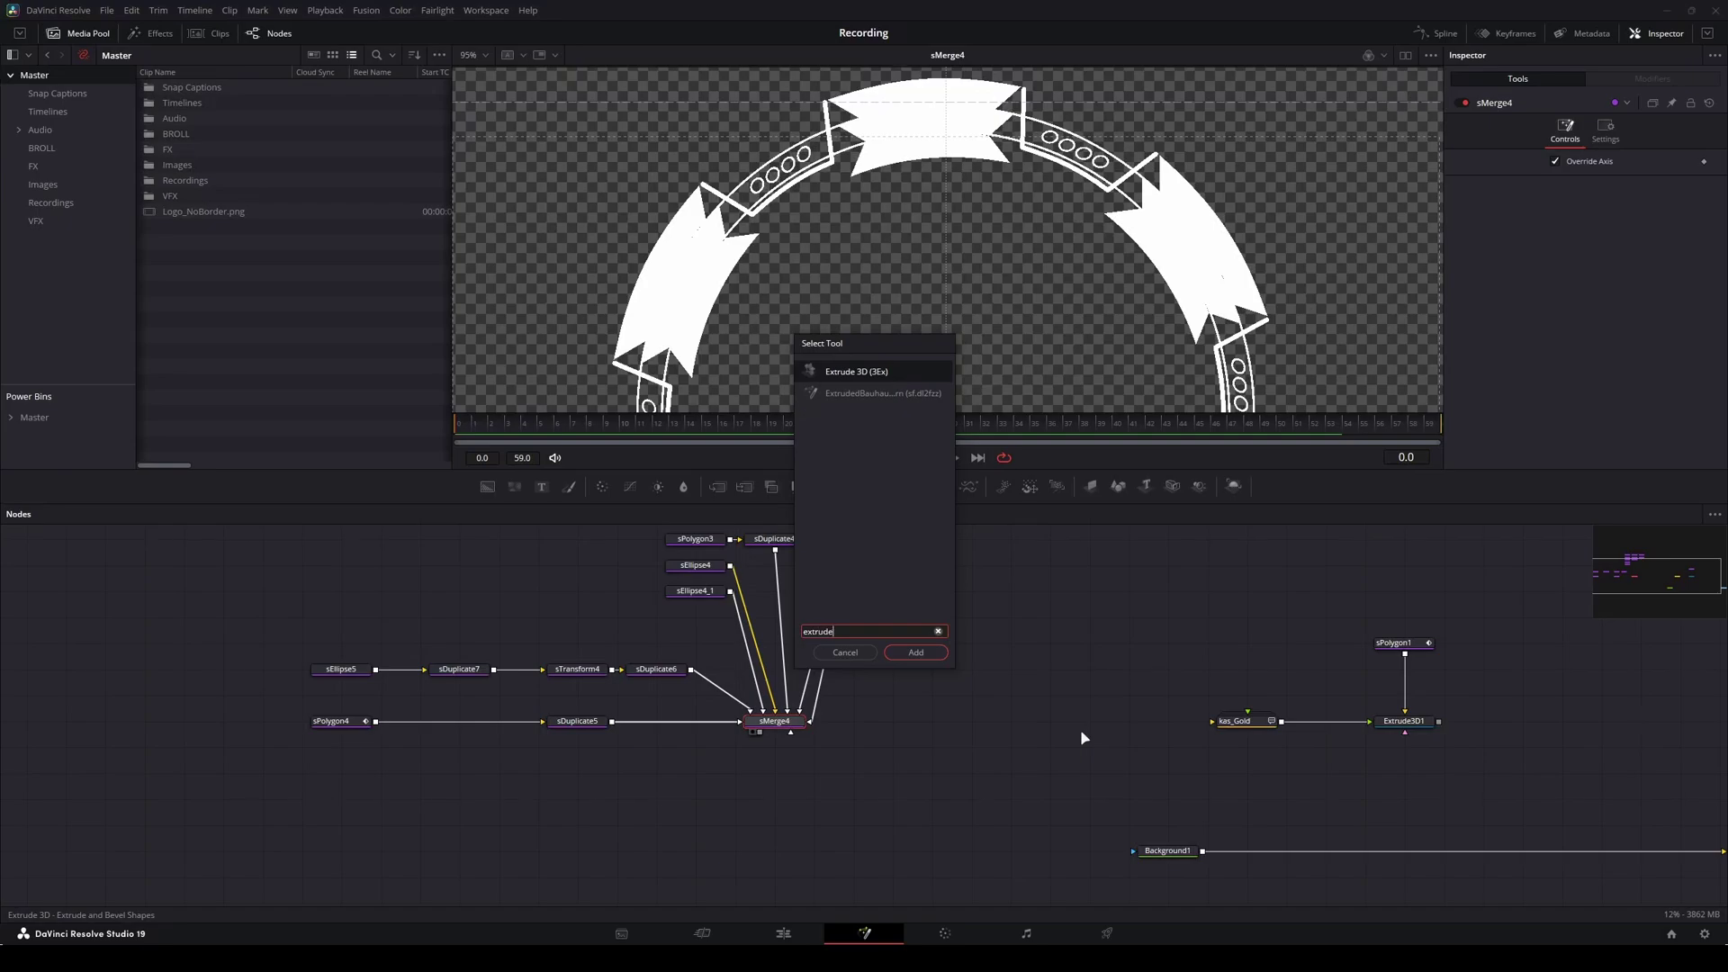
{"action": "key", "text": "Return"}
{"action": "left_click_drag", "start_coordinate": [883, 725], "coordinate": [798, 781]}
{"action": "left_click_drag", "start_coordinate": [1594, 180], "coordinate": [1598, 180]}
{"action": "key", "text": "1"}
{"action": "left_click_drag", "start_coordinate": [819, 210], "coordinate": [1046, 228]}
{"action": "left_click_drag", "start_coordinate": [1561, 178], "coordinate": [1593, 194]}
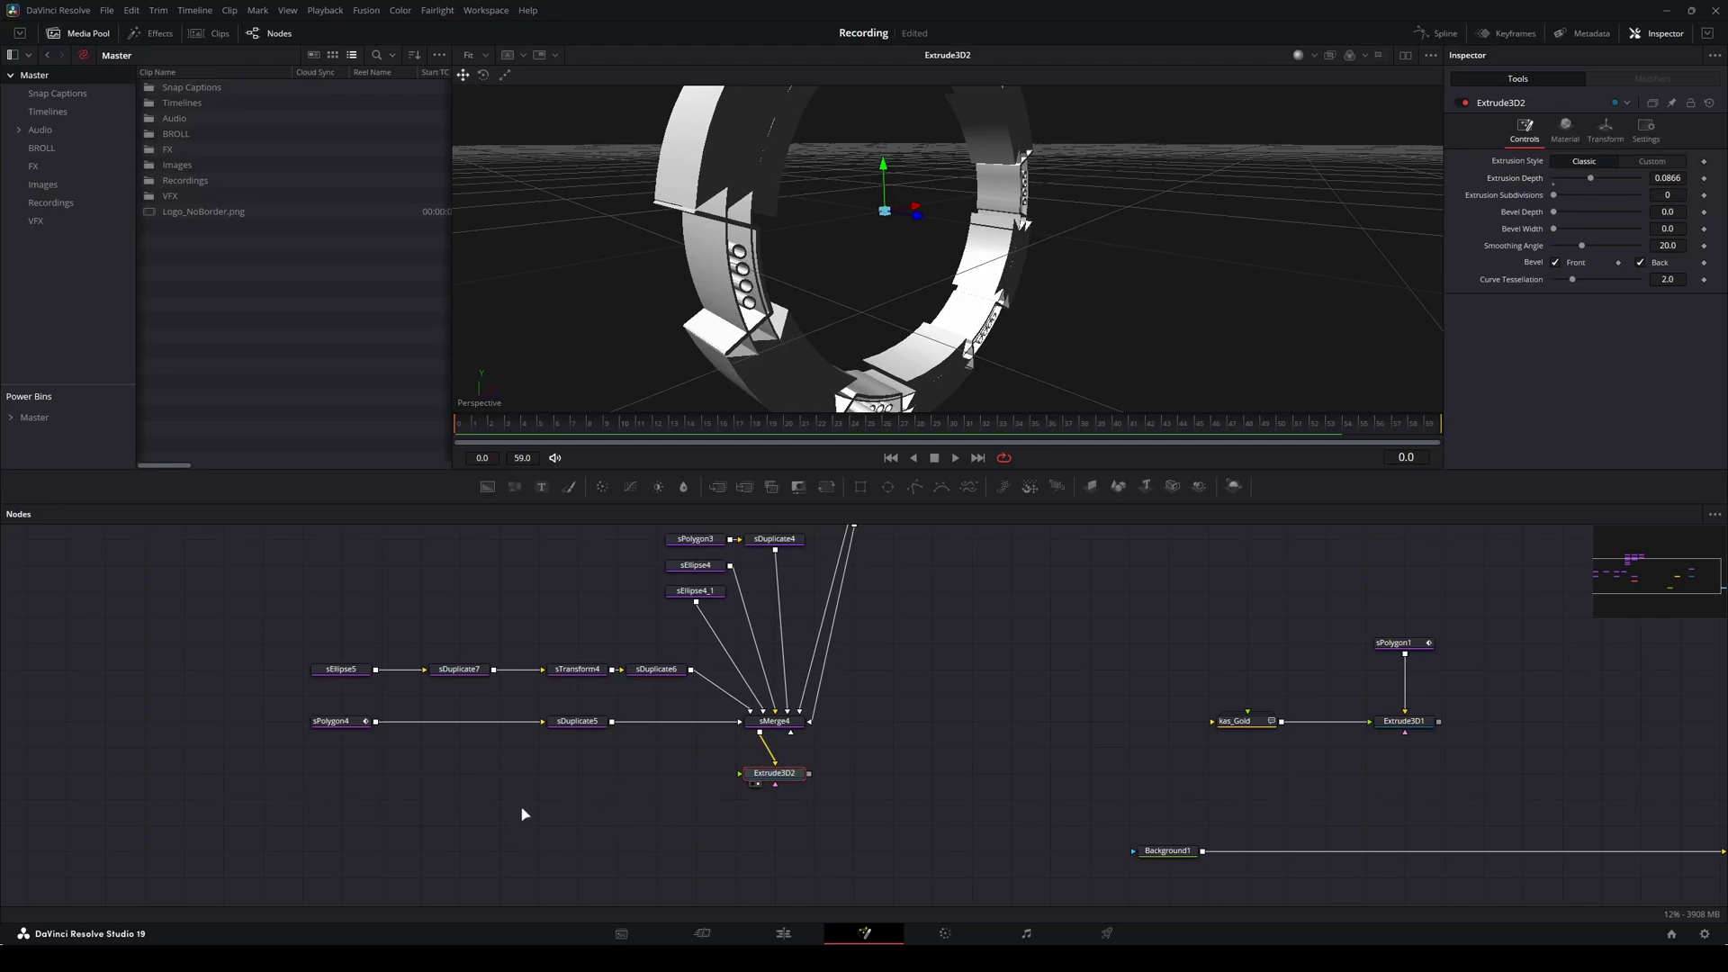
Add the kas_GlassDeepBlue material and connect it to Extrude3D2's material input.
{"action": "key", "text": "shift+space"}
{"action": "type", "text": "extrude"}
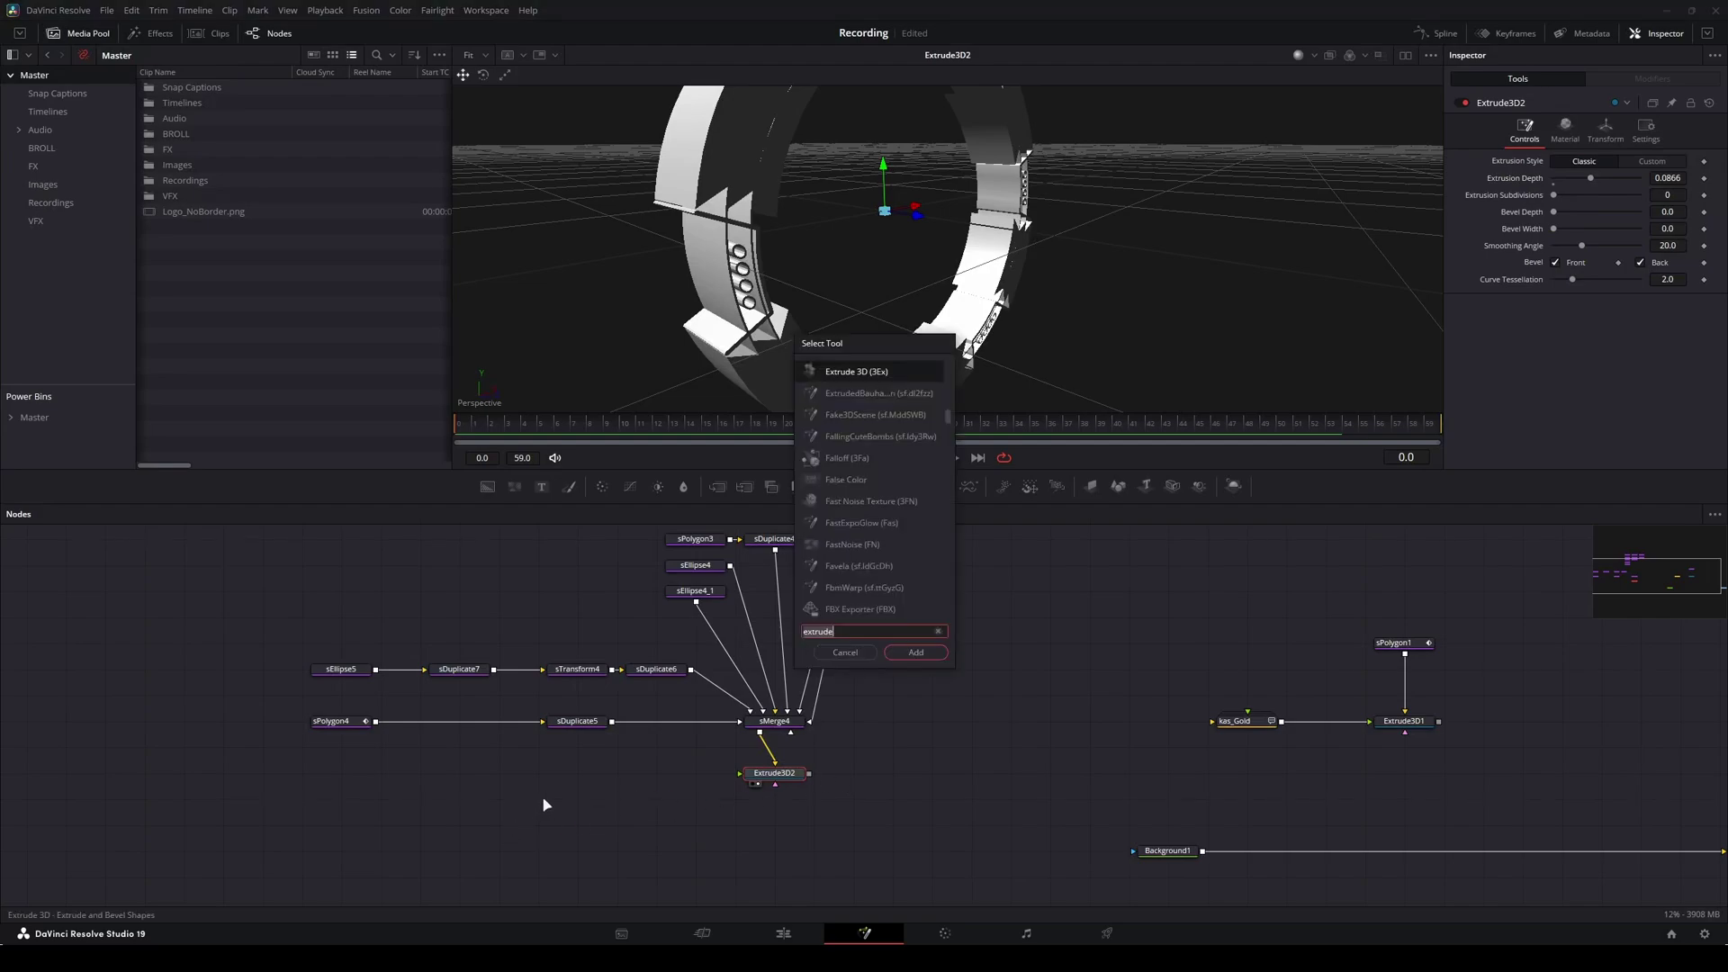
{"action": "key", "text": "BackSpace"}
{"action": "key", "text": "BackSpace"}
{"action": "key", "text": "BackSpace"}
{"action": "key", "text": "BackSpace"}
{"action": "key", "text": "BackSpace"}
{"action": "key", "text": "BackSpace"}
{"action": "key", "text": "BackSpace"}
{"action": "type", "text": "glas"}
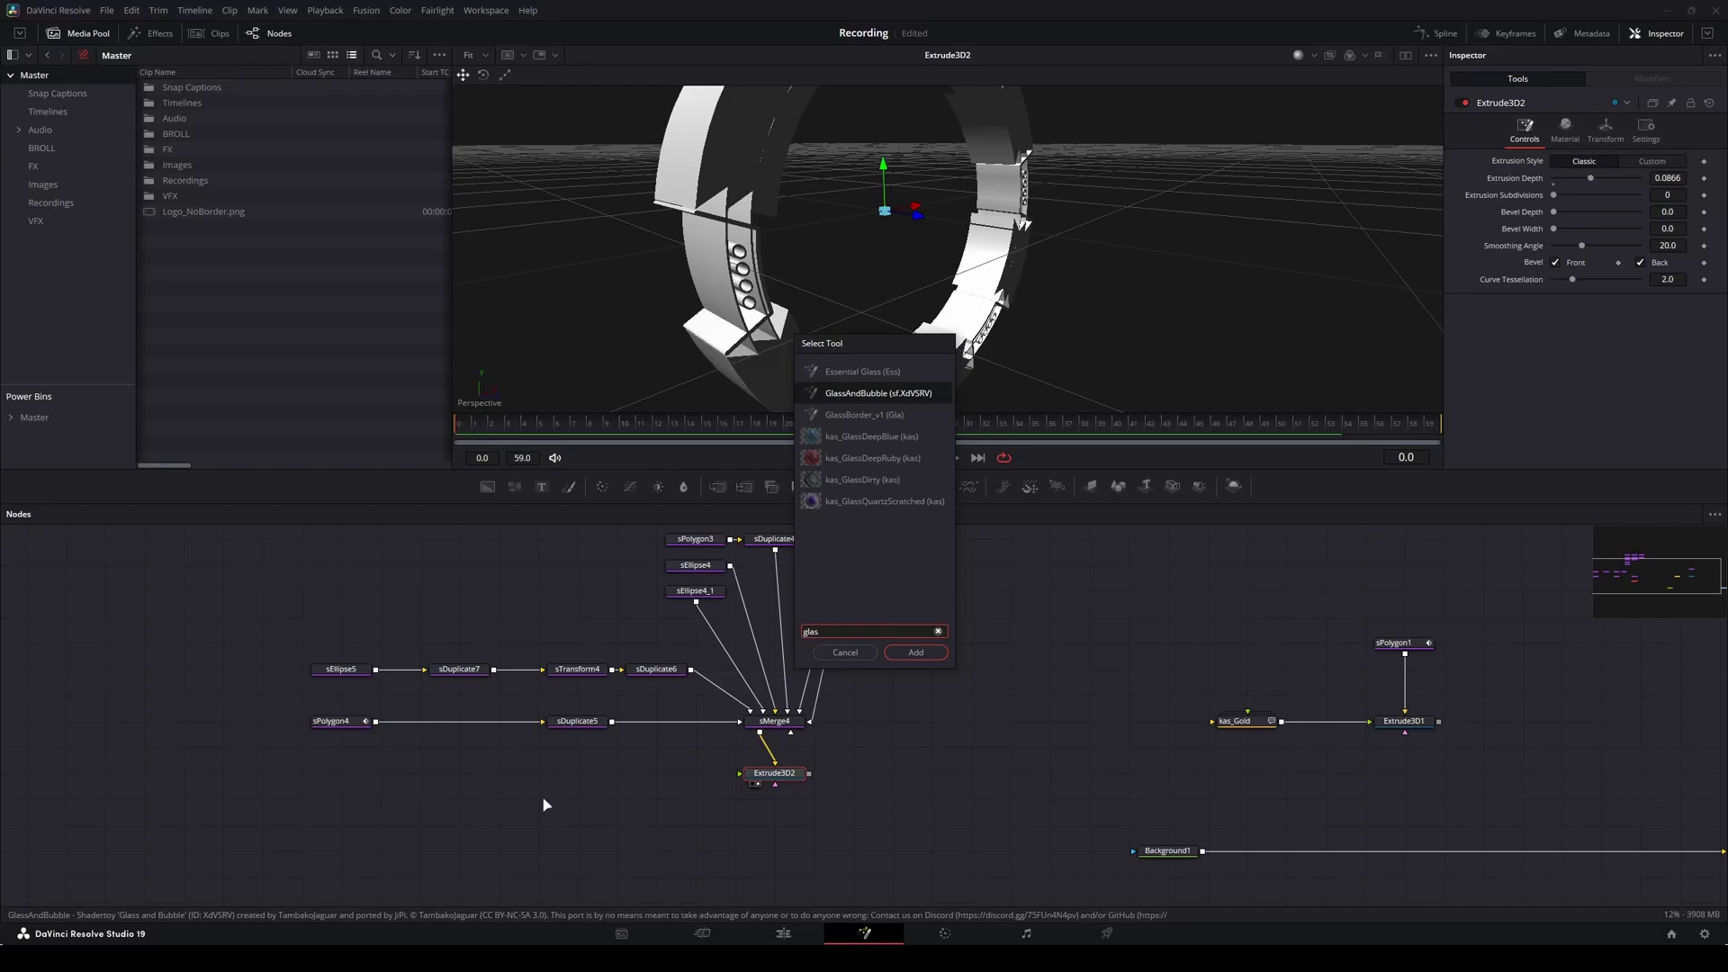
{"action": "key", "text": "Down"}
{"action": "key", "text": "Down"}
{"action": "key", "text": "Return"}
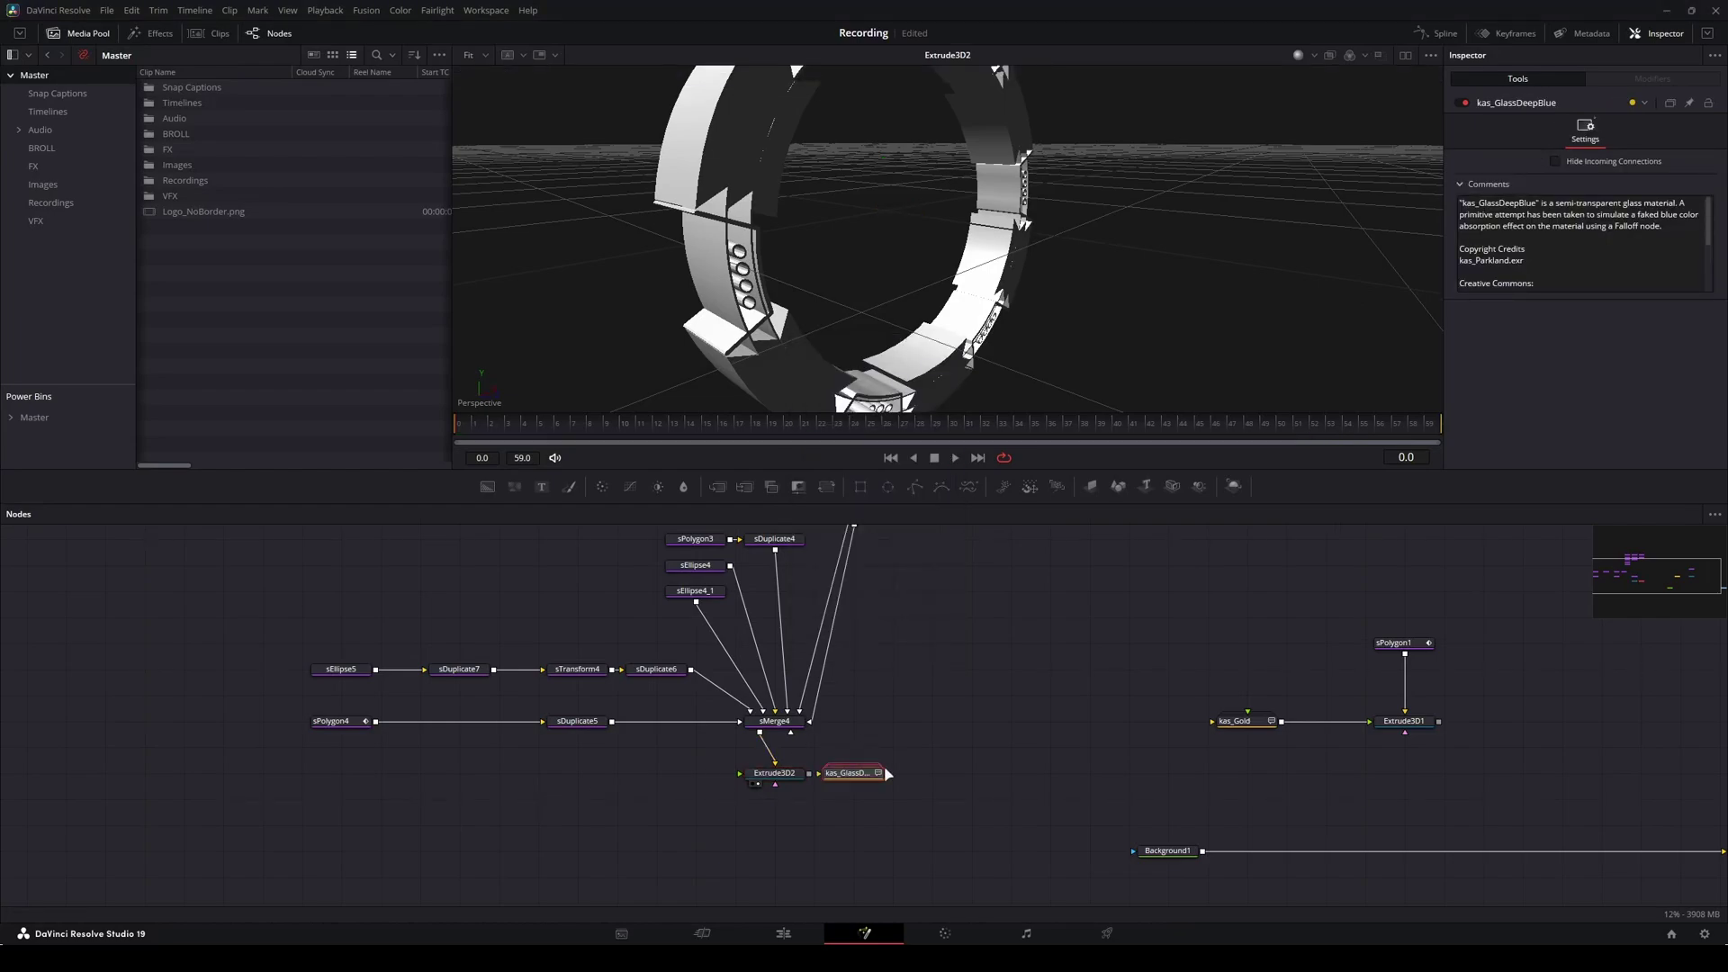
{"action": "left_click_drag", "start_coordinate": [887, 772], "coordinate": [754, 783]}
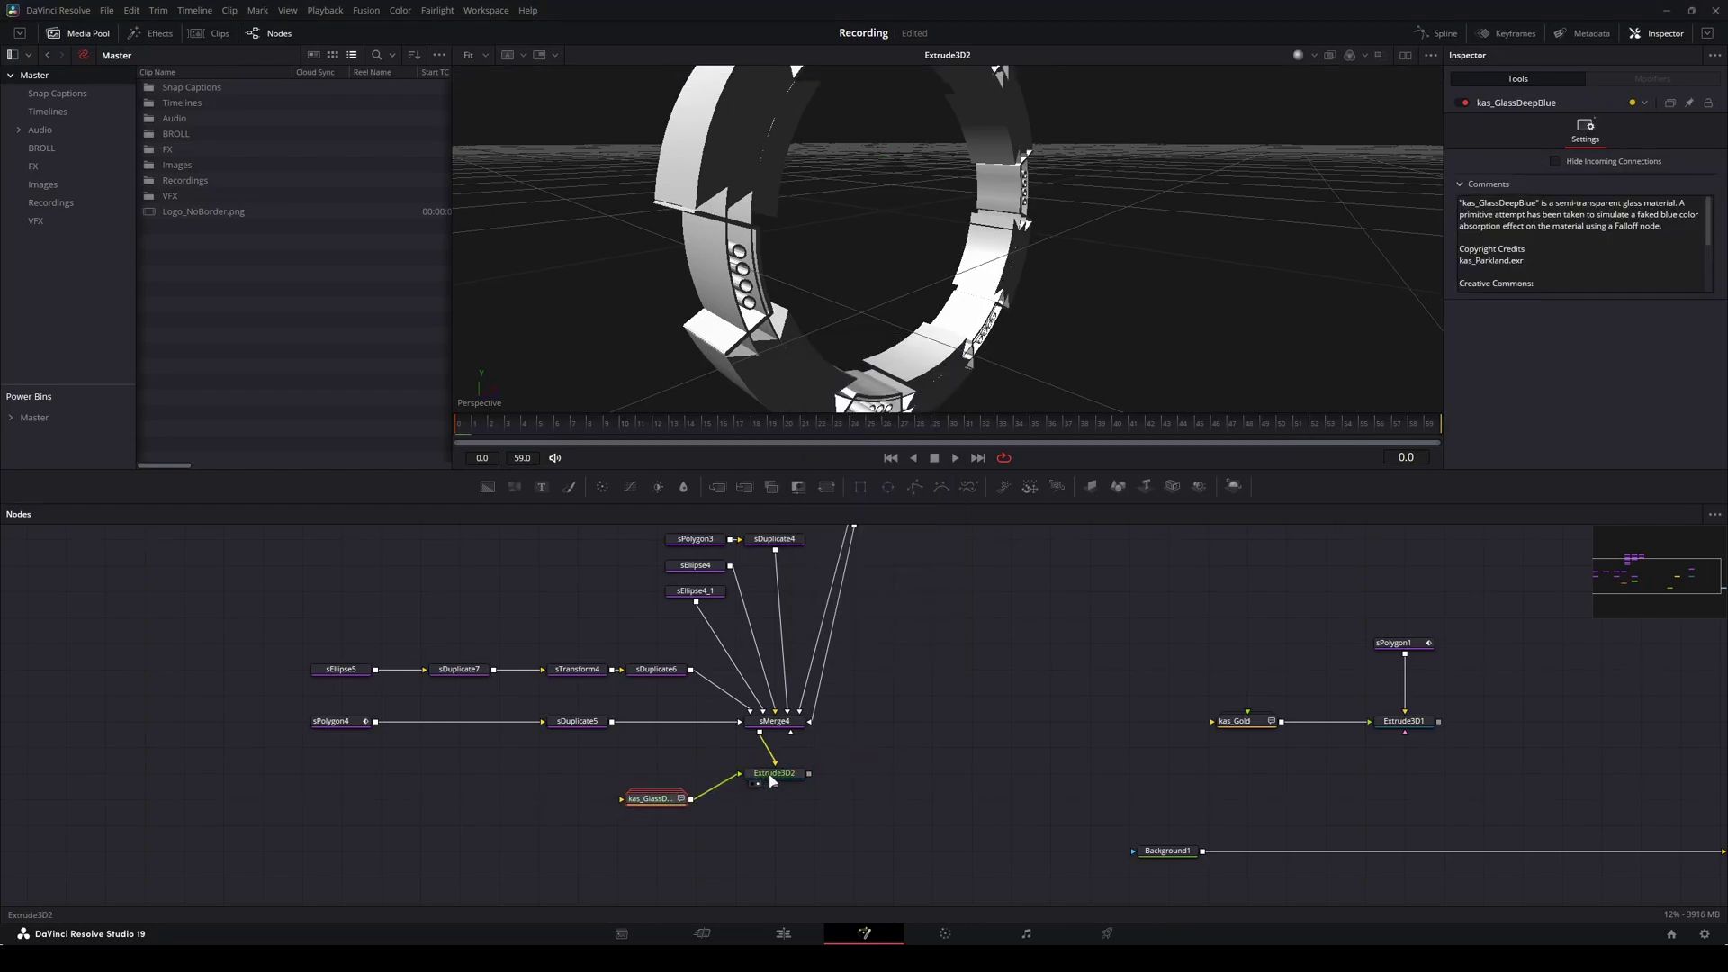
{"action": "left_click_drag", "start_coordinate": [773, 781], "coordinate": [772, 807]}
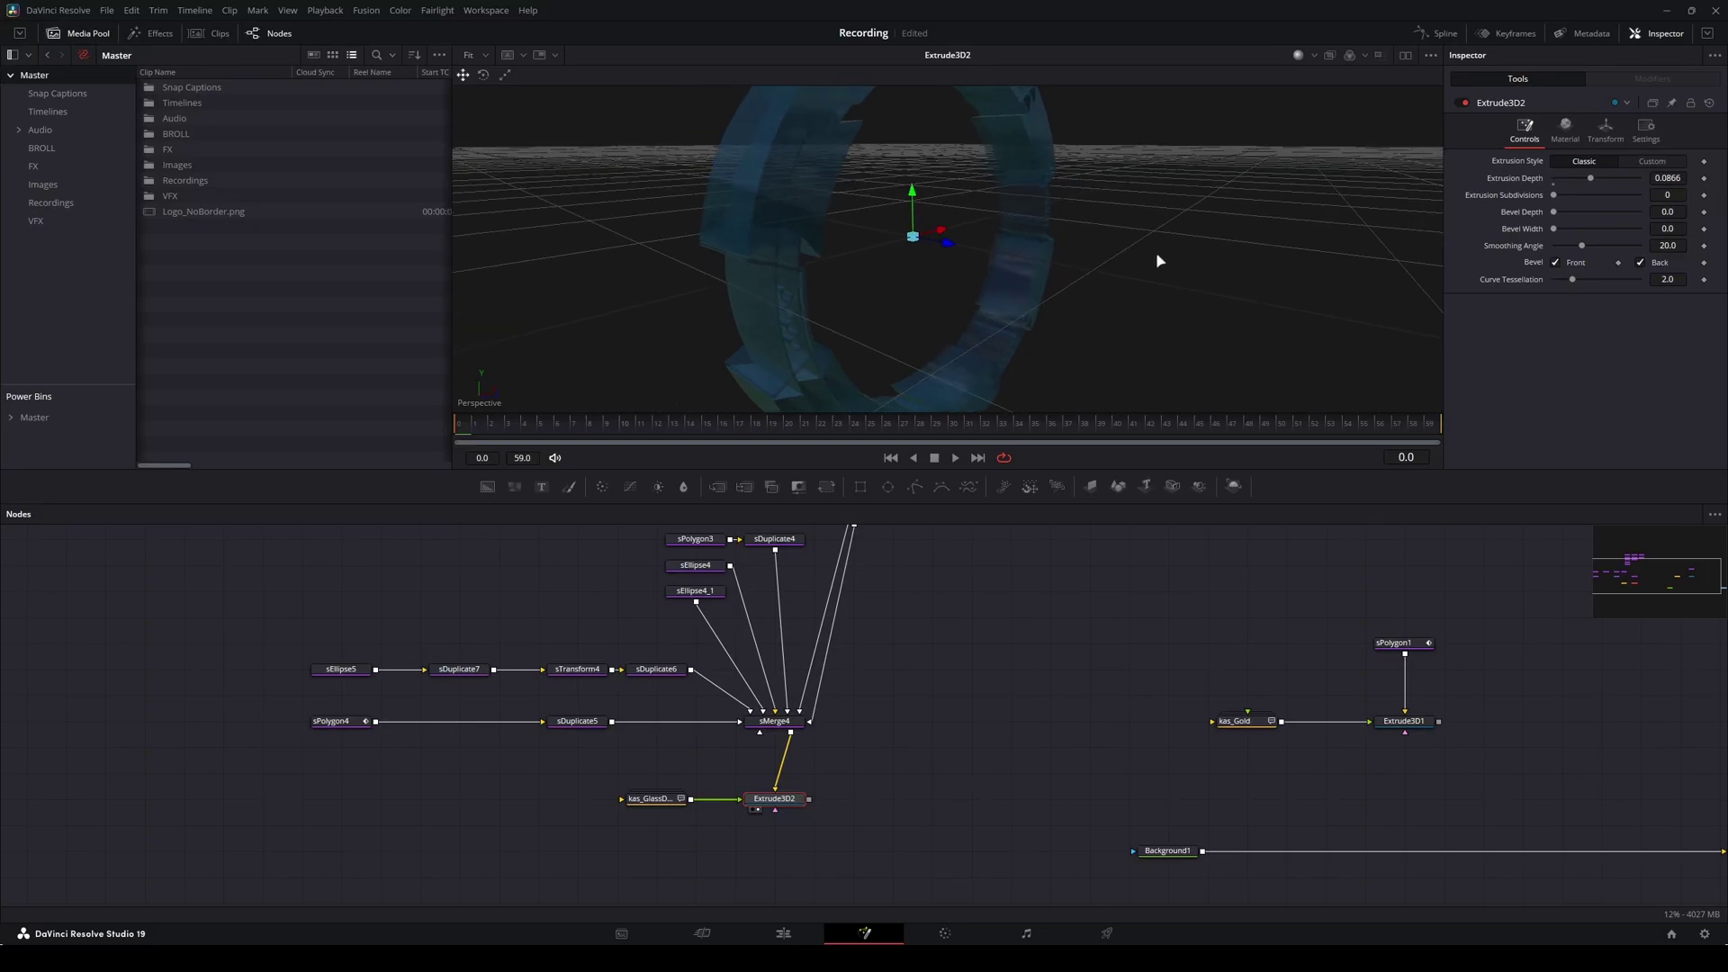
{"action": "left_click_drag", "start_coordinate": [1137, 261], "coordinate": [1096, 253]}
{"action": "scroll", "coordinate": [988, 714], "scroll_direction": "up", "scroll_amount": 2}
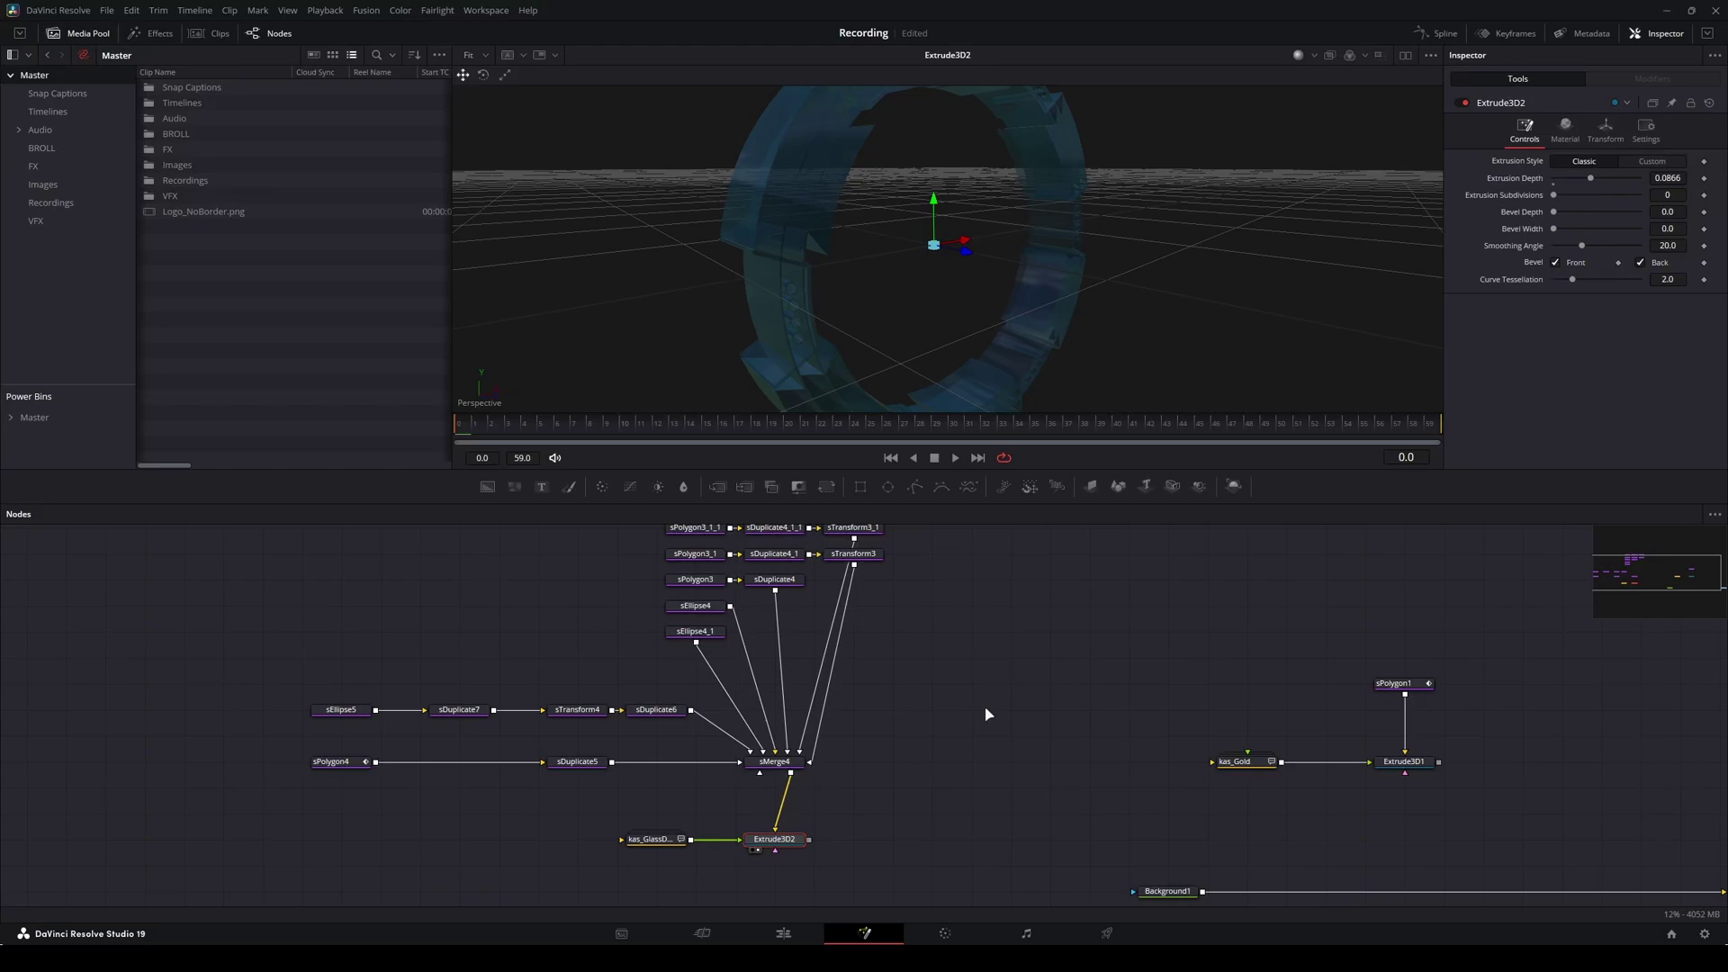
Switch to Paint and handwrite the labels "2D" and "3D" side by side.
{"action": "key", "text": "alt+Tab"}
{"action": "mouse_move", "coordinate": [511, 186]}
{"action": "left_mouse_down"}
{"action": "mouse_move", "coordinate": [597, 270]}
{"action": "mouse_move", "coordinate": [657, 306]}
{"action": "left_mouse_up"}
{"action": "left_click_drag", "start_coordinate": [682, 173], "coordinate": [702, 286]}
{"action": "left_click_drag", "start_coordinate": [680, 169], "coordinate": [713, 293]}
{"action": "mouse_move", "coordinate": [1035, 194]}
{"action": "left_mouse_down"}
{"action": "mouse_move", "coordinate": [1085, 200]}
{"action": "mouse_move", "coordinate": [1058, 262]}
{"action": "left_mouse_up"}
{"action": "left_click_drag", "start_coordinate": [1145, 199], "coordinate": [1174, 287]}
{"action": "mouse_move", "coordinate": [1159, 183]}
{"action": "left_mouse_down"}
{"action": "mouse_move", "coordinate": [1270, 270]}
{"action": "mouse_move", "coordinate": [1167, 302]}
{"action": "left_mouse_up"}
Draw vertical and horizontal dividers, then an upward arrow under each label.
{"action": "mouse_move", "coordinate": [920, 135]}
{"action": "left_mouse_down"}
{"action": "mouse_move", "coordinate": [921, 420]}
{"action": "mouse_move", "coordinate": [951, 632]}
{"action": "left_mouse_up"}
{"action": "left_click_drag", "start_coordinate": [430, 355], "coordinate": [1561, 348]}
{"action": "left_click_drag", "start_coordinate": [639, 400], "coordinate": [662, 533]}
{"action": "mouse_move", "coordinate": [616, 408]}
{"action": "left_mouse_down"}
{"action": "mouse_move", "coordinate": [638, 397]}
{"action": "mouse_move", "coordinate": [680, 429]}
{"action": "left_mouse_up"}
{"action": "left_click_drag", "start_coordinate": [1139, 431], "coordinate": [1154, 534]}
{"action": "mouse_move", "coordinate": [1129, 417]}
{"action": "left_mouse_down"}
{"action": "mouse_move", "coordinate": [1153, 532]}
{"action": "mouse_move", "coordinate": [1073, 491]}
{"action": "left_mouse_up"}
{"action": "left_click_drag", "start_coordinate": [1114, 419], "coordinate": [1205, 491]}
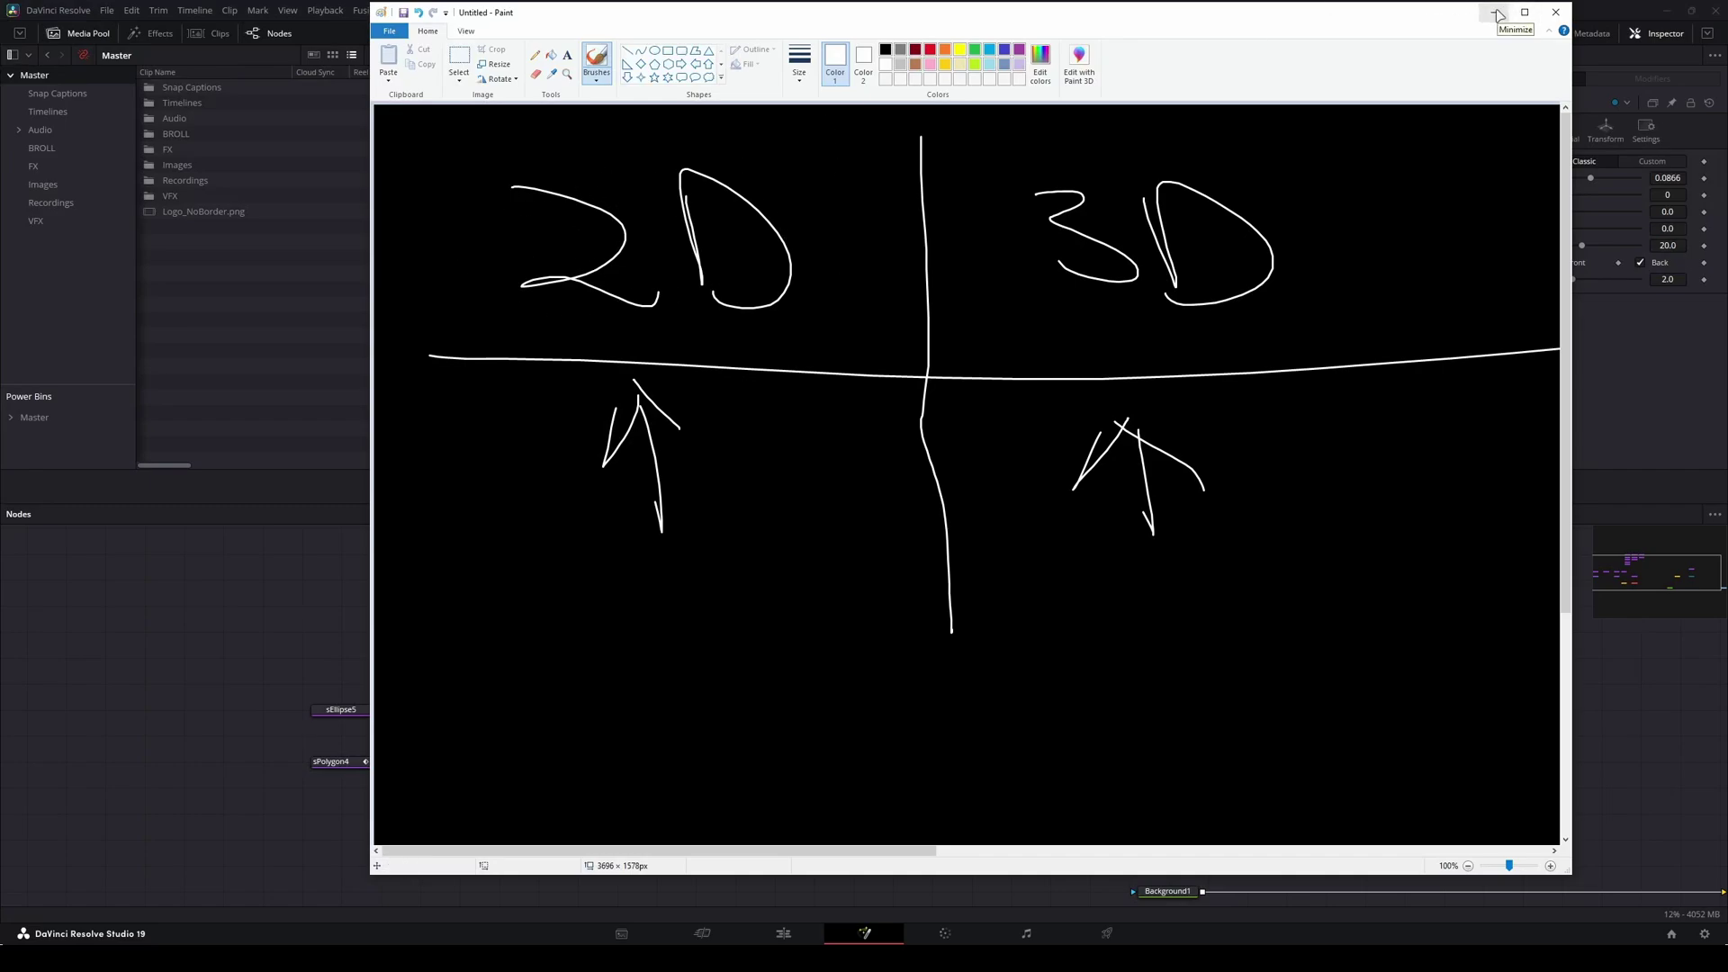
Minimize Paint and add a Glow node after the extruded ring in Resolve.
{"action": "left_click", "coordinate": [1496, 14]}
{"action": "key", "text": "shift+space"}
{"action": "type", "text": "glo"}
{"action": "key", "text": "Down"}
{"action": "key", "text": "Down"}
{"action": "key", "text": "Return"}
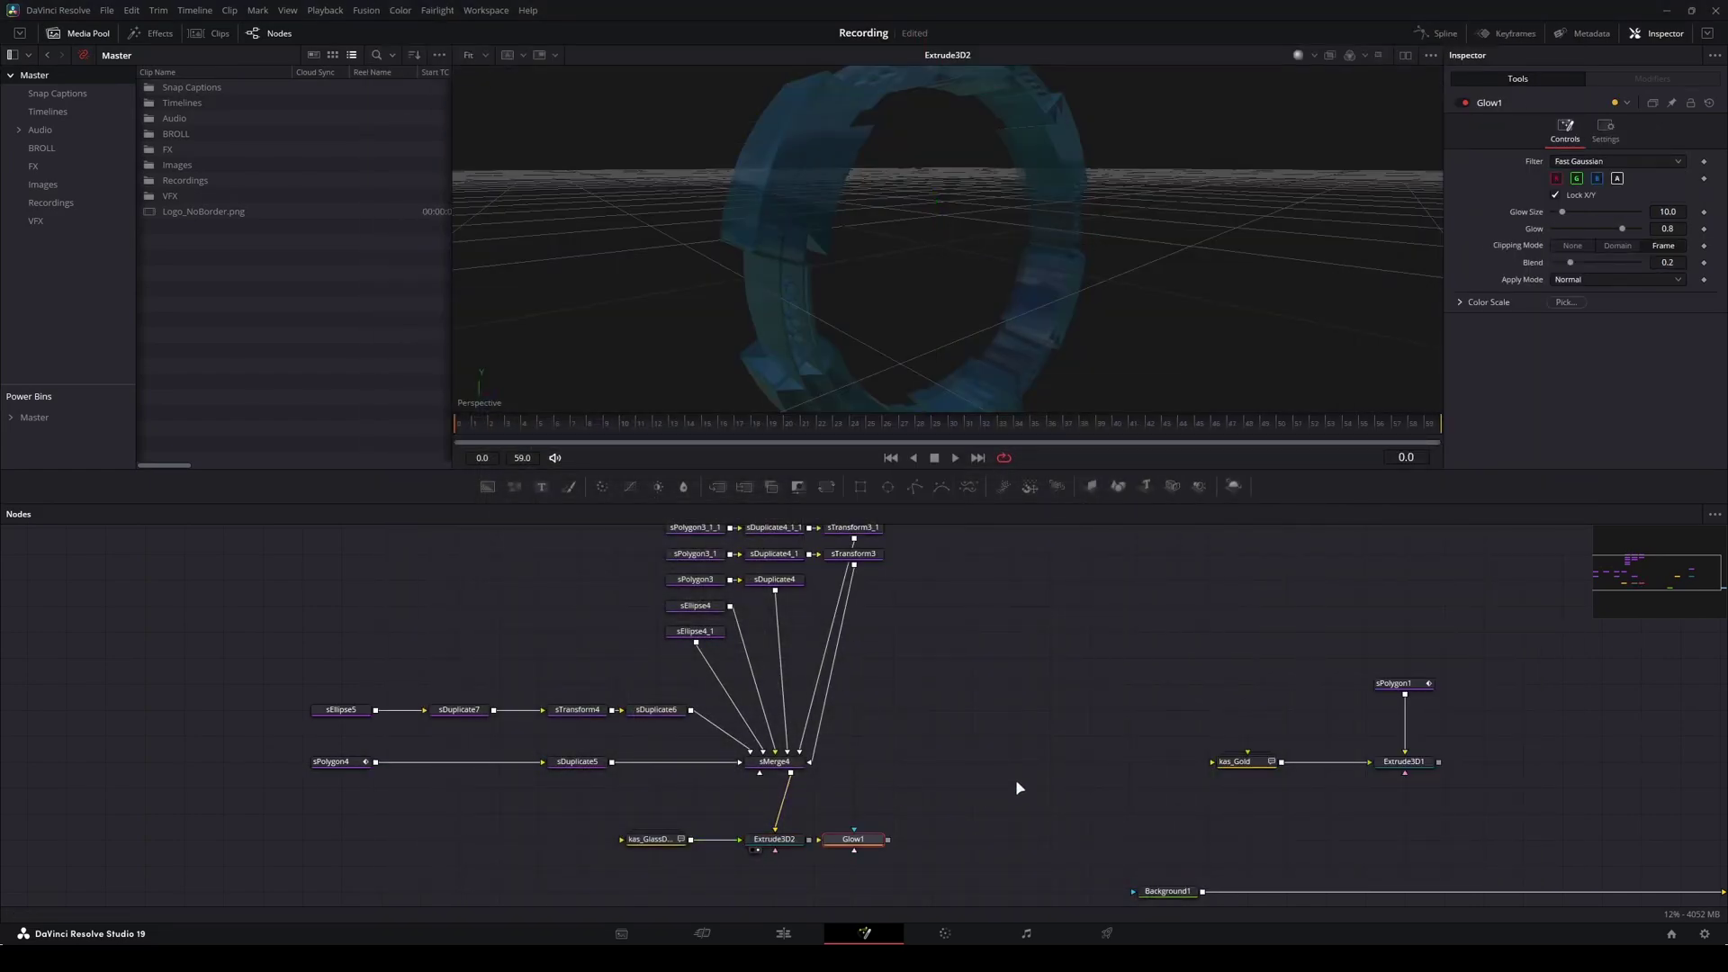
{"action": "scroll", "coordinate": [863, 842], "scroll_direction": "up", "scroll_amount": 5}
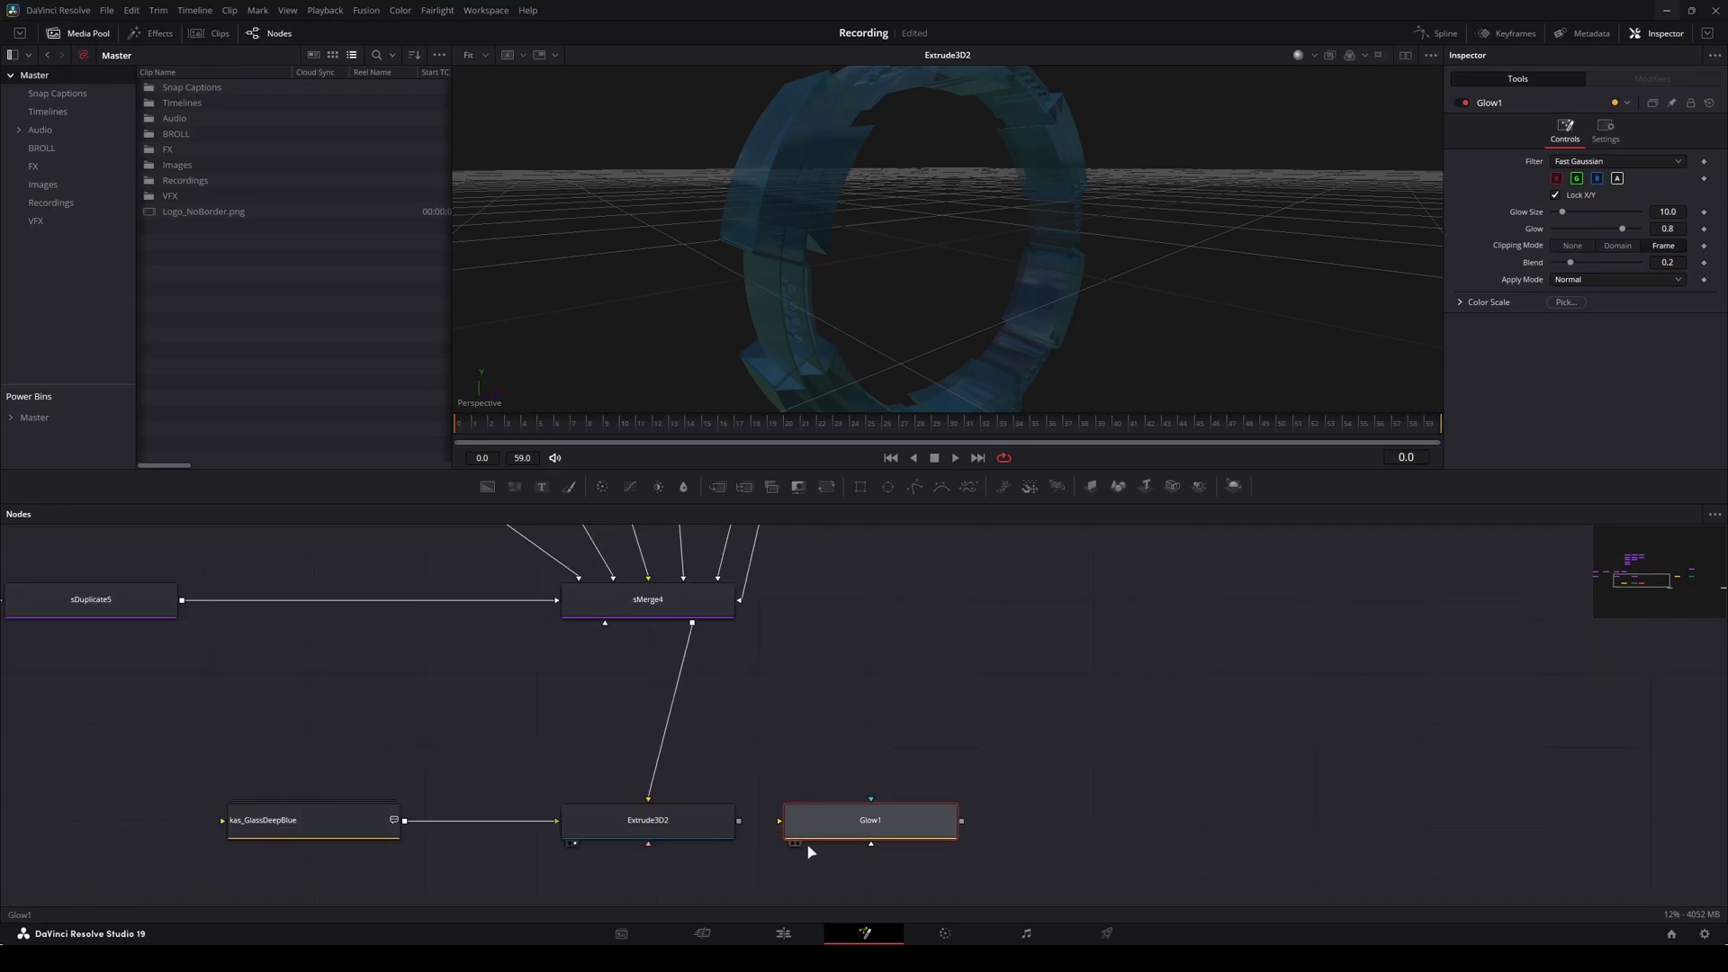
View the flat sMerge4 ring, then the extruded Extrude3D2 glass ring.
{"action": "left_click", "coordinate": [725, 824]}
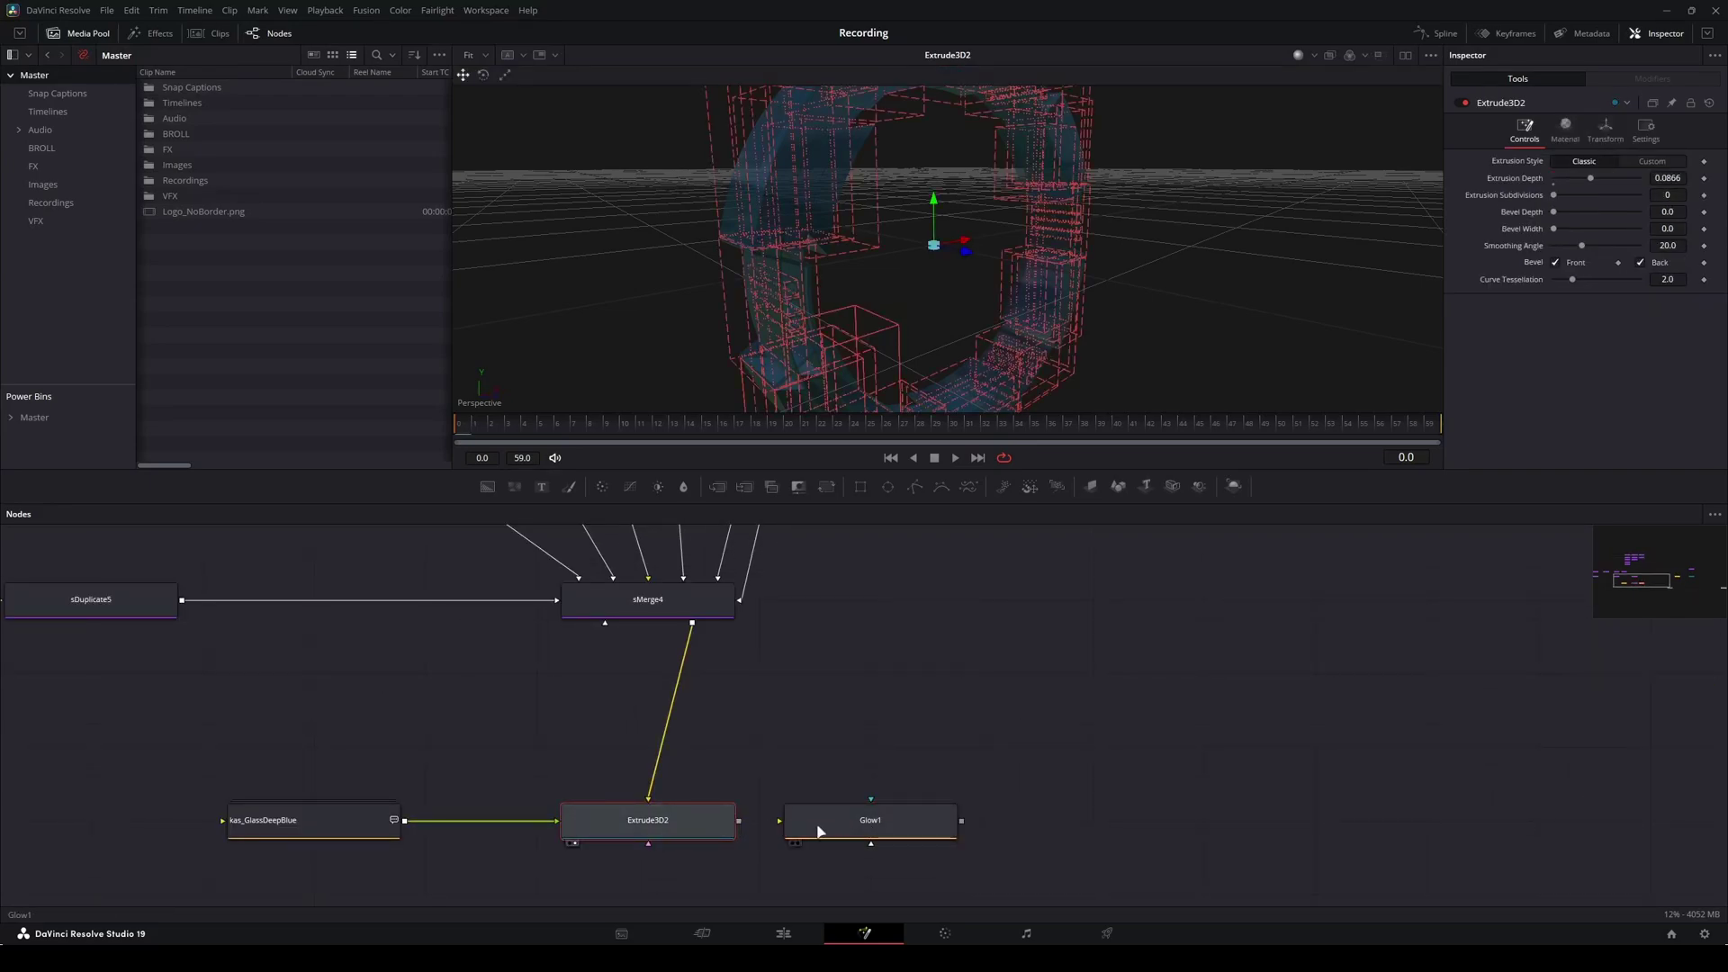
{"action": "left_click", "coordinate": [837, 783]}
{"action": "scroll", "coordinate": [984, 685], "scroll_direction": "down", "scroll_amount": 5}
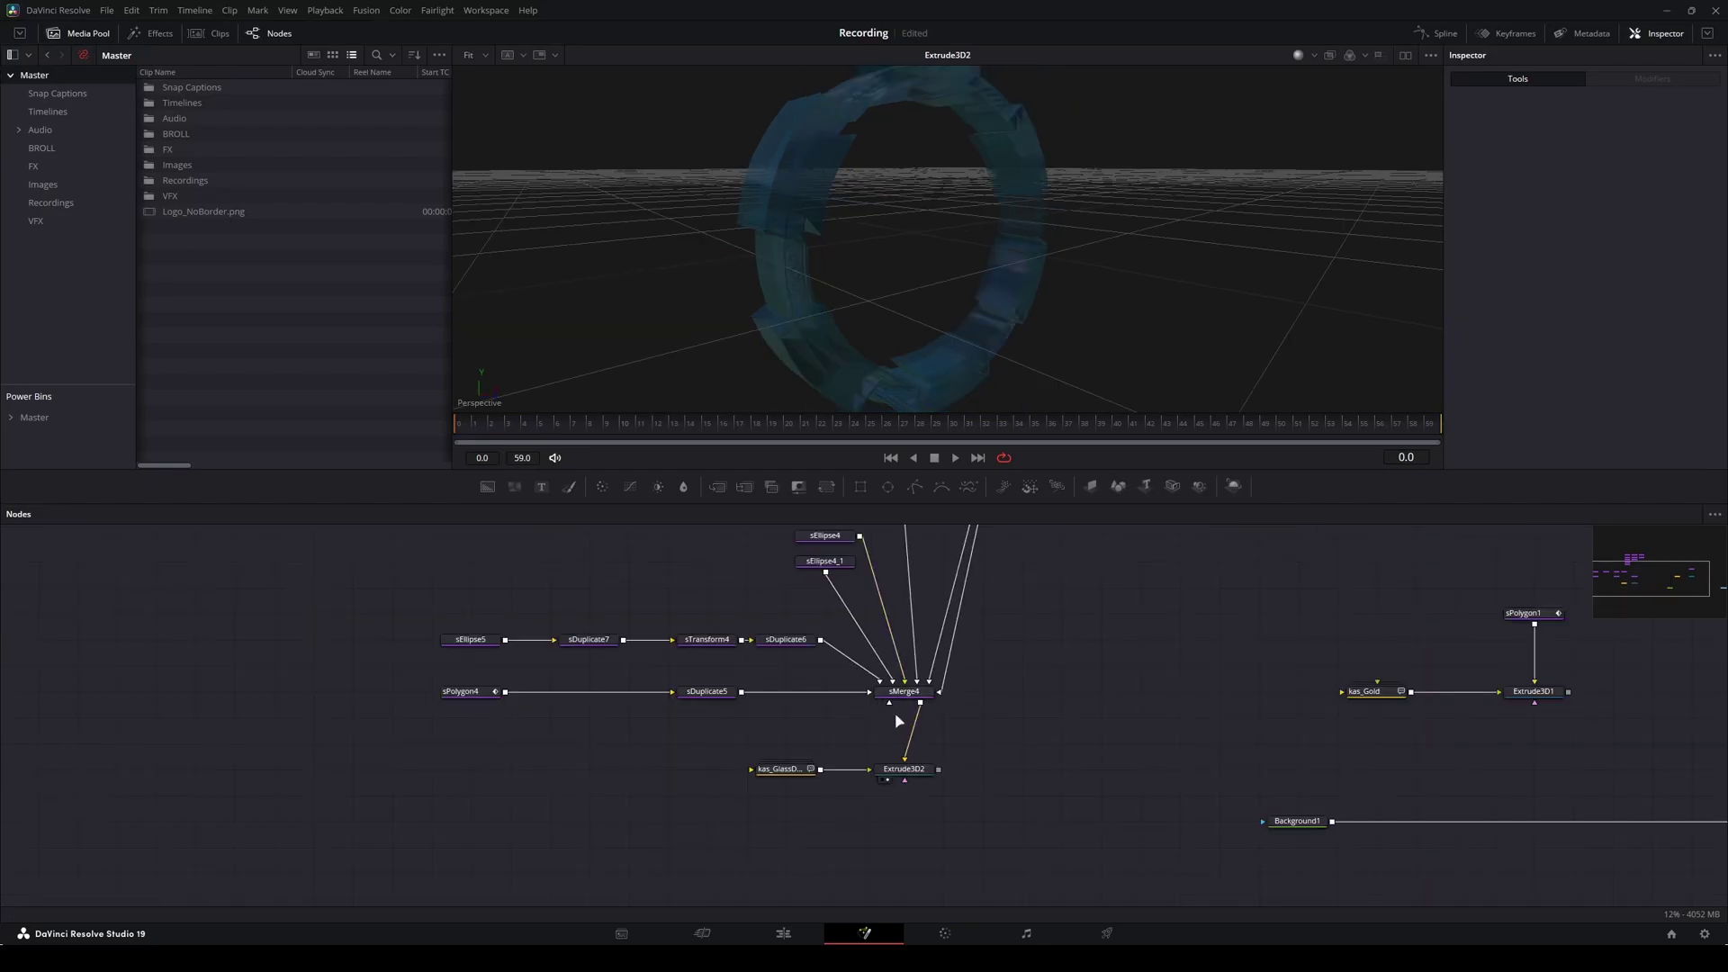
{"action": "left_click", "coordinate": [904, 694]}
{"action": "key", "text": "1"}
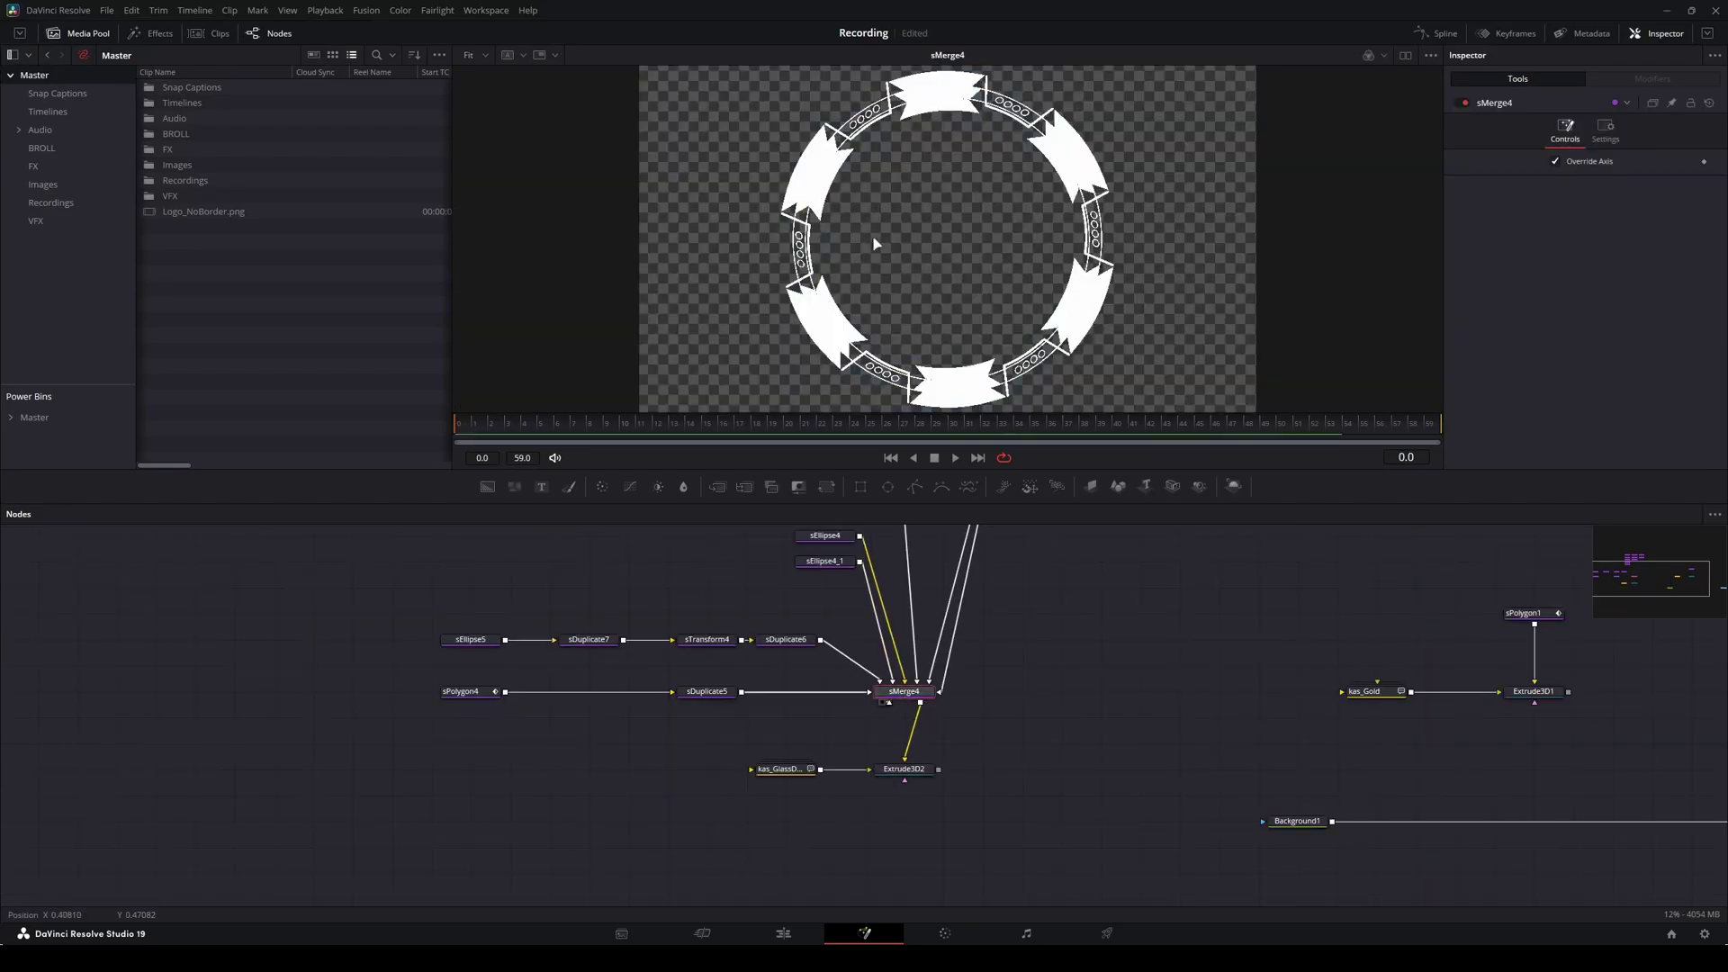
{"action": "left_click", "coordinate": [918, 771]}
{"action": "key", "text": "1"}
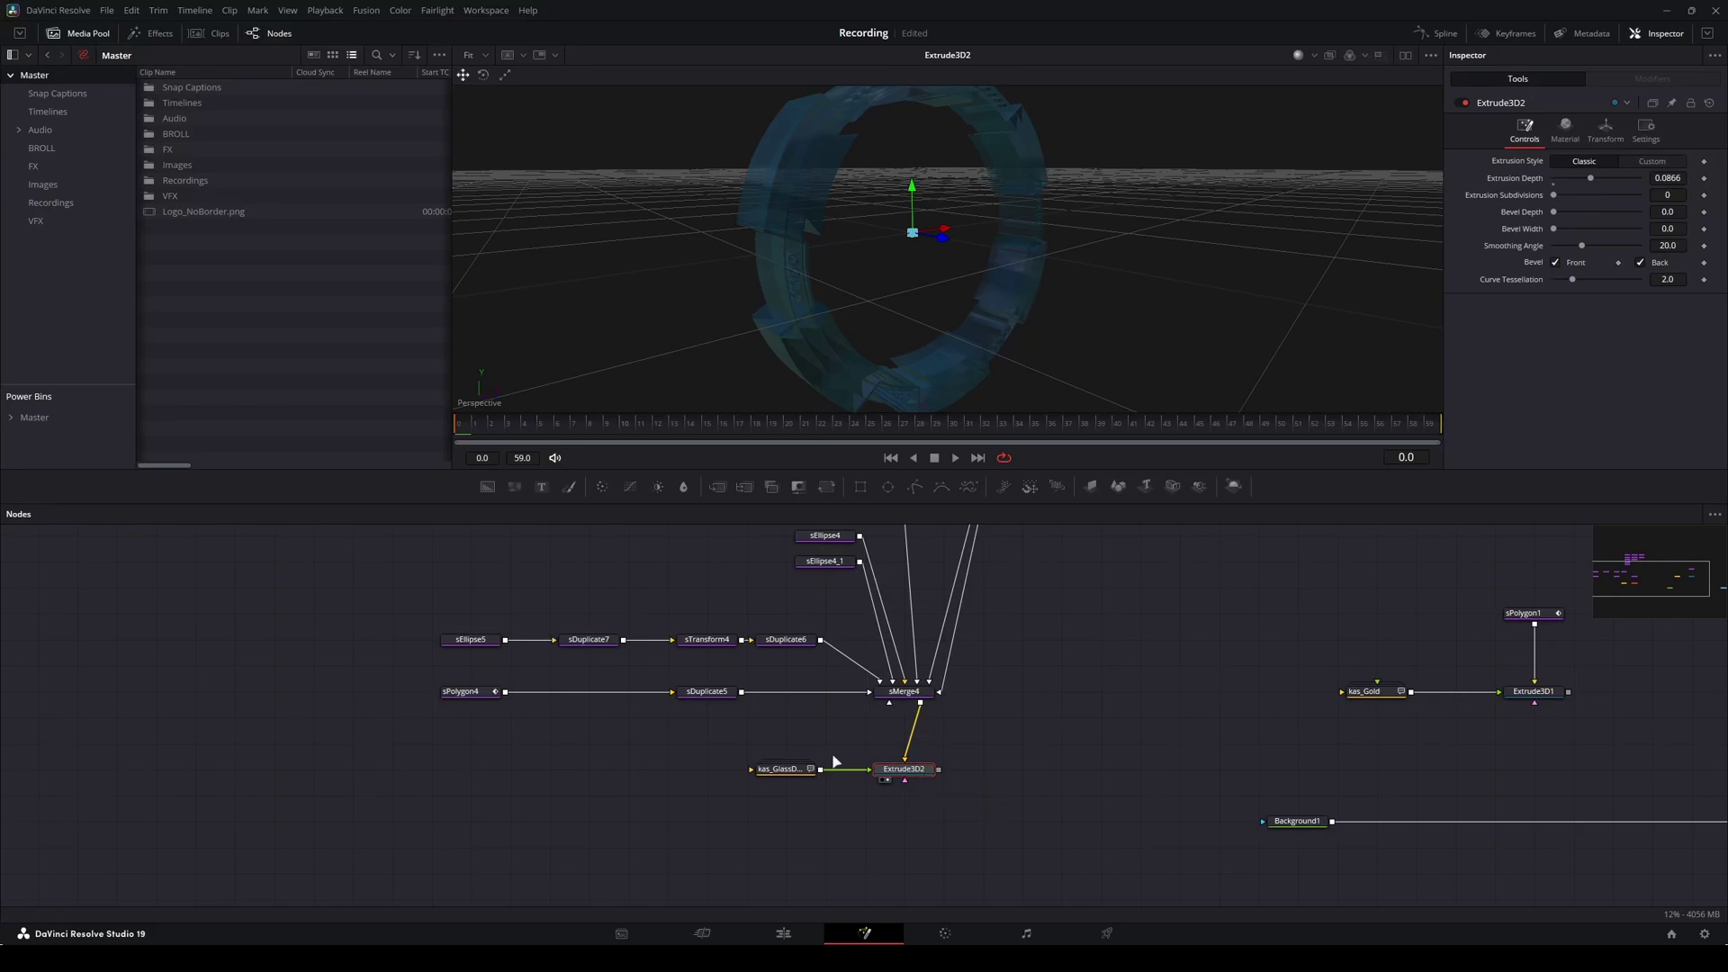
{"action": "scroll", "coordinate": [996, 798], "scroll_direction": "down", "scroll_amount": 2}
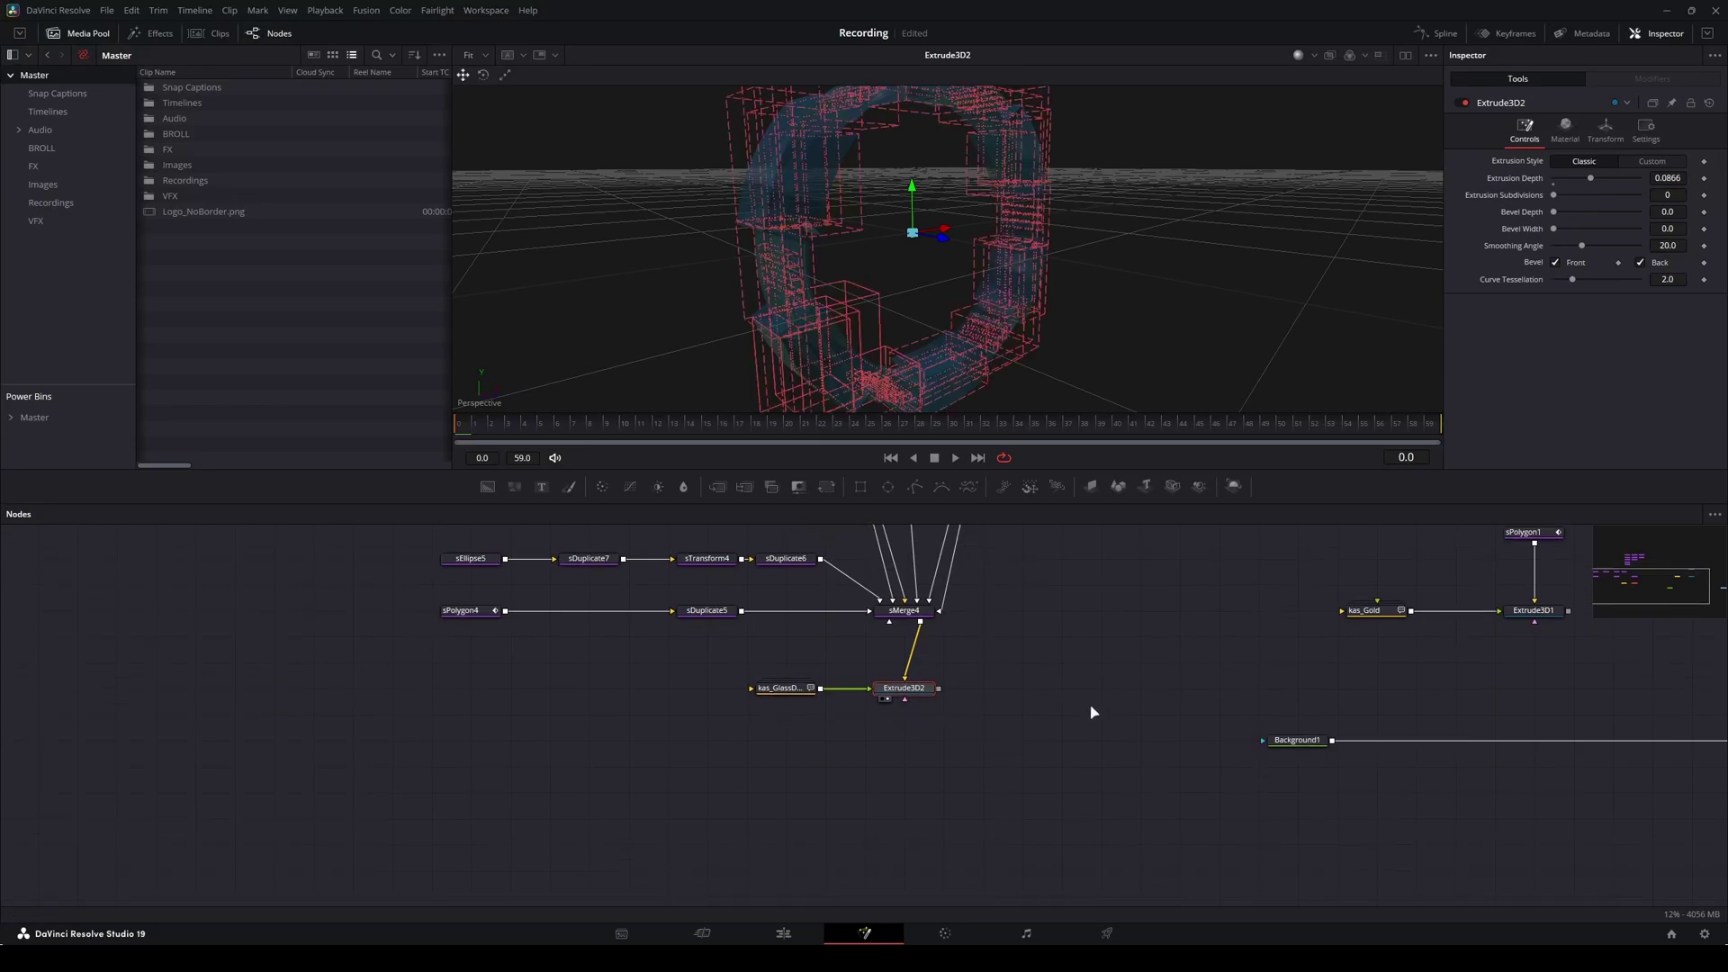
Add a Merge 3D node and place Merge3D1 below Extrude3D2.
{"action": "key", "text": "shift+space"}
{"action": "type", "text": "merge"}
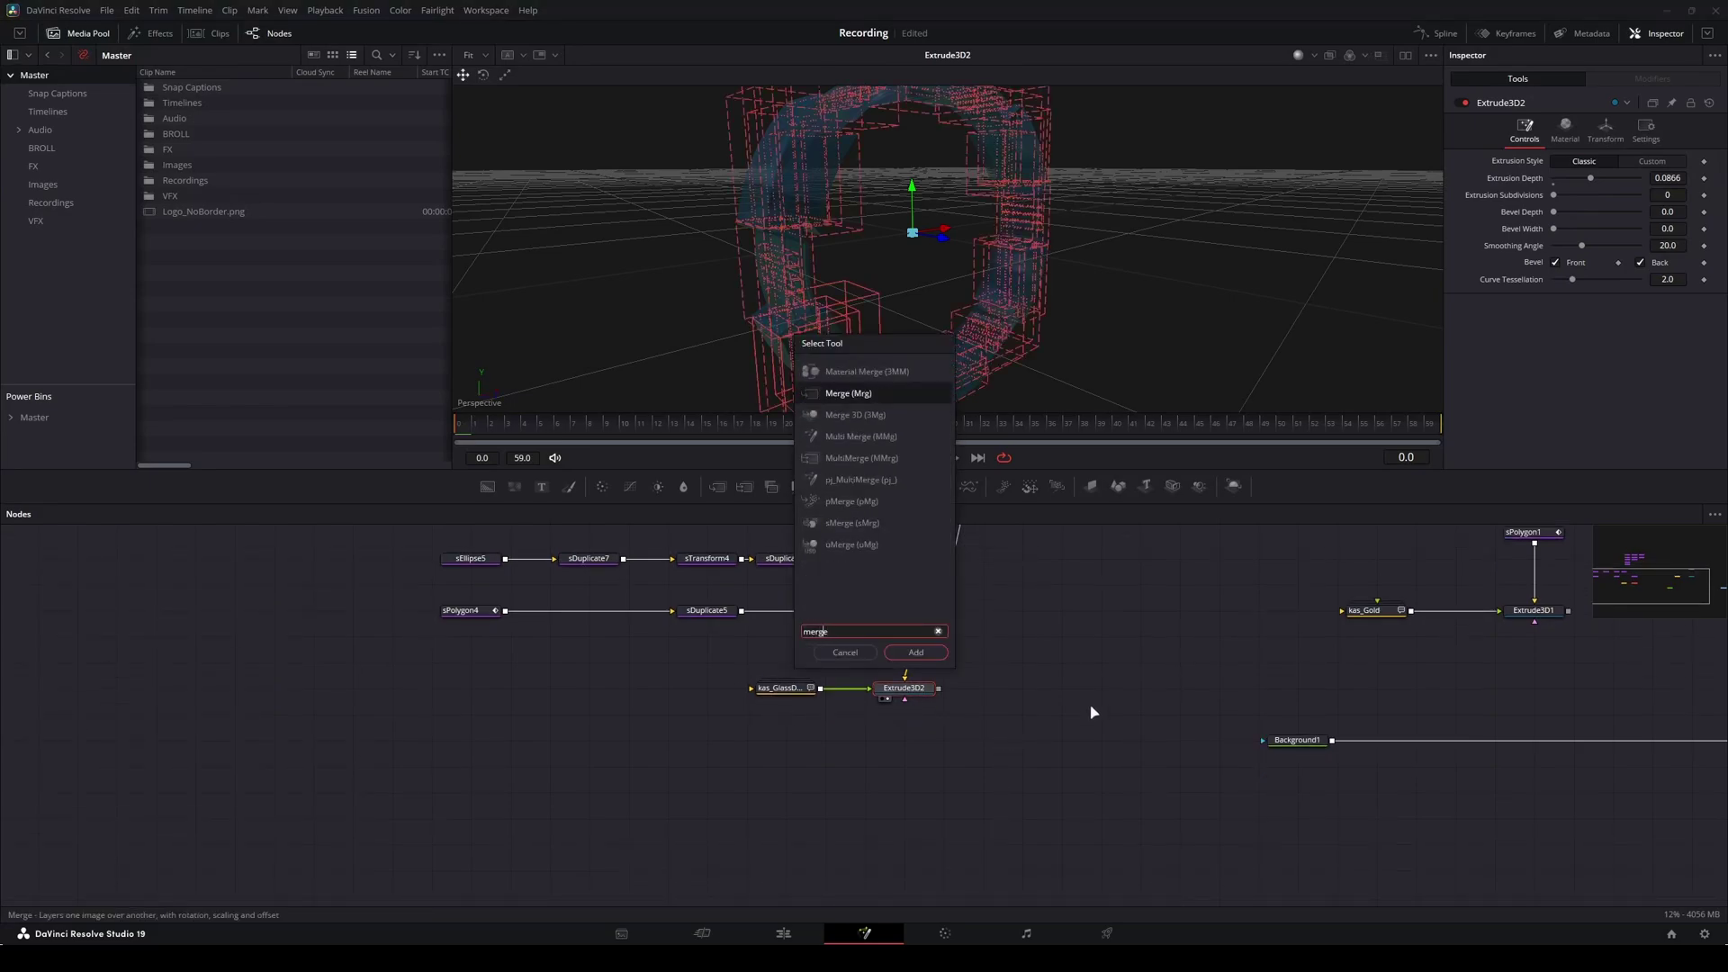
{"action": "key", "text": "Down"}
{"action": "key", "text": "Return"}
{"action": "left_click_drag", "start_coordinate": [990, 688], "coordinate": [912, 727]}
{"action": "scroll", "coordinate": [918, 747], "scroll_direction": "up", "scroll_amount": 3}
{"action": "scroll", "coordinate": [856, 724], "scroll_direction": "down", "scroll_amount": 2}
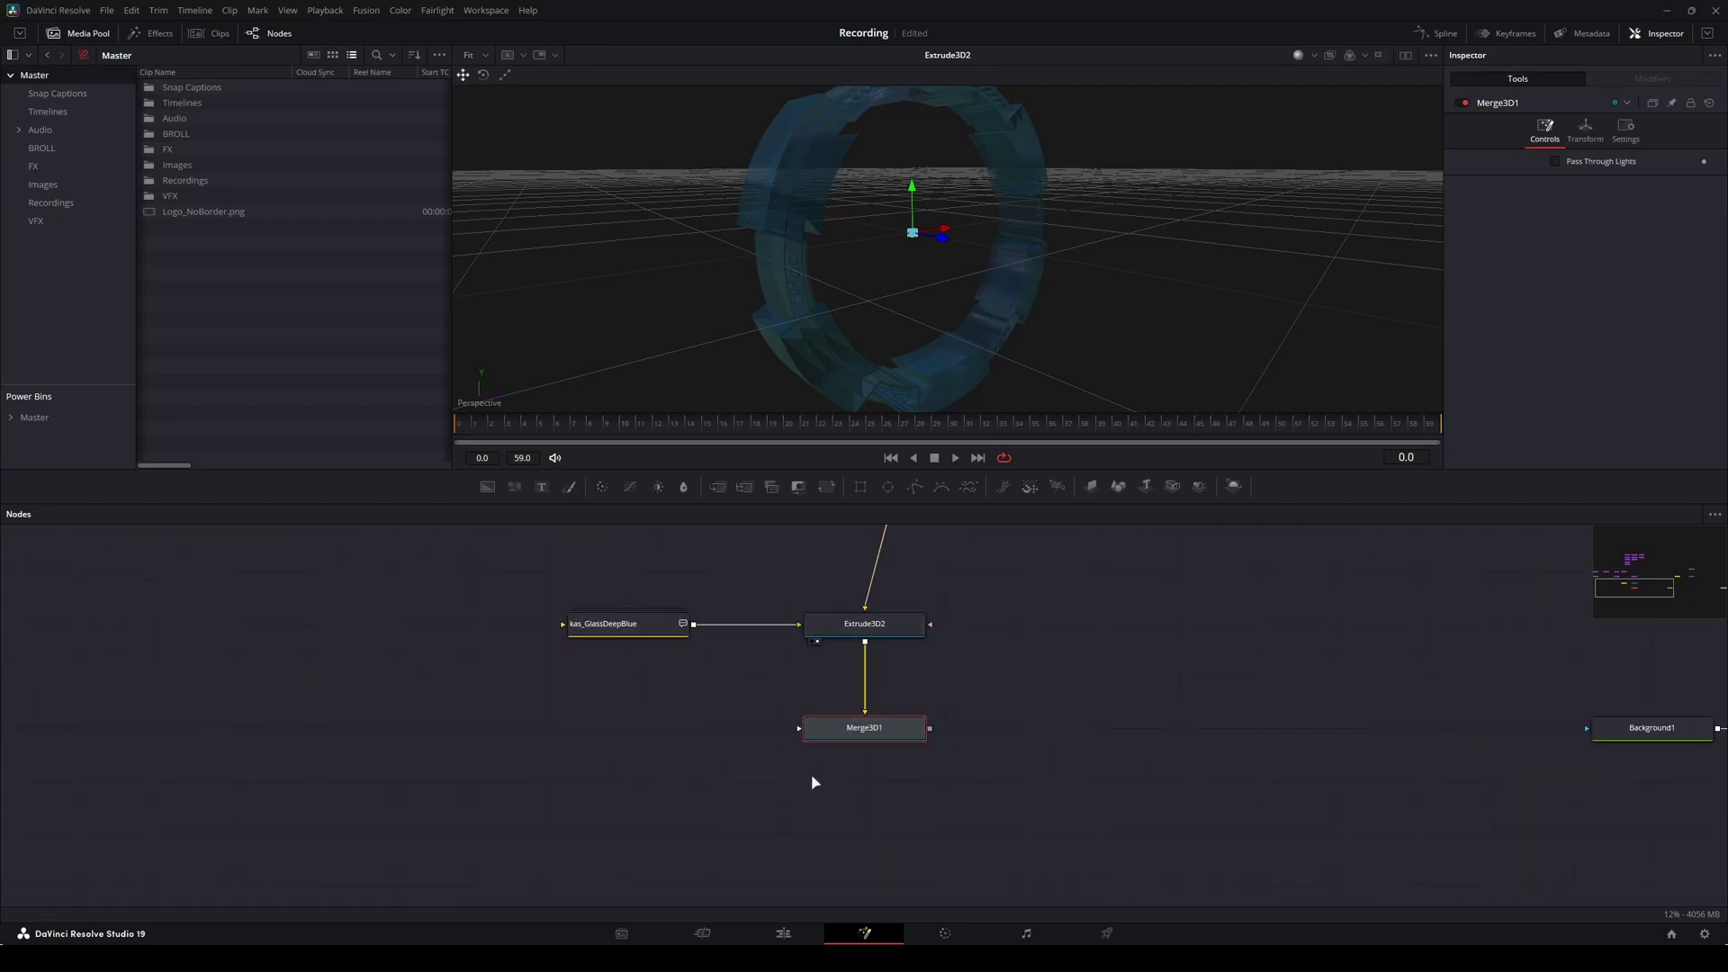
Add a Point Light, connect it into Merge3D1, and view the merged scene.
{"action": "left_click", "coordinate": [1050, 714]}
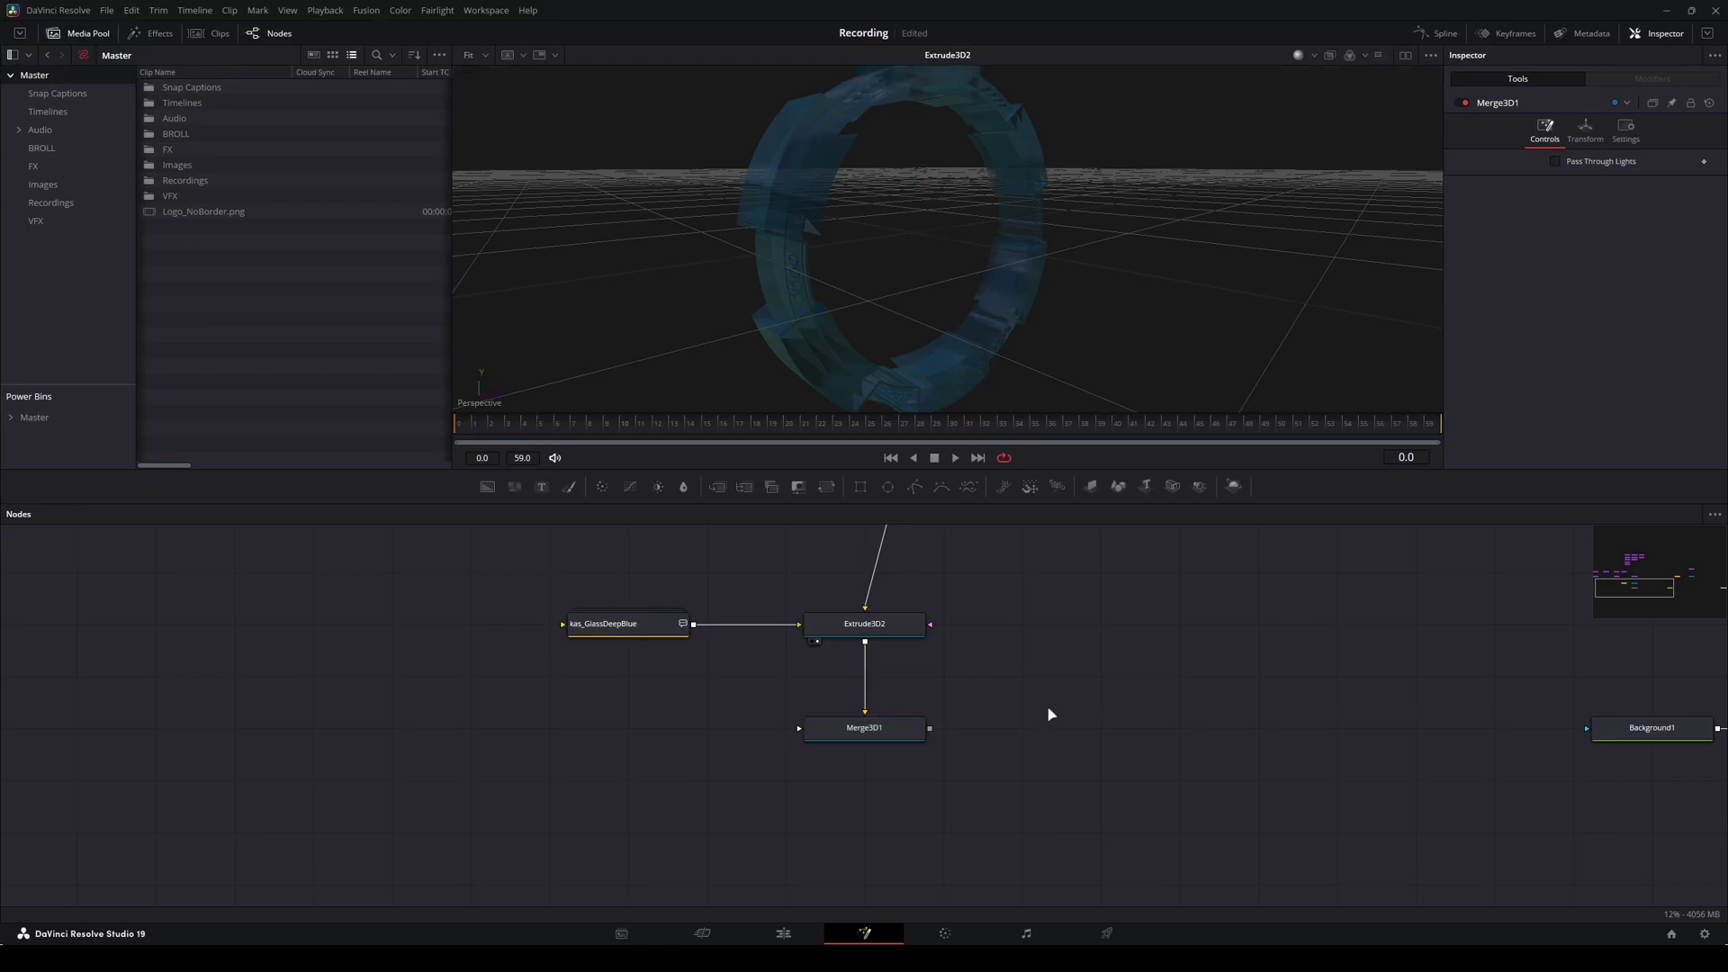
{"action": "key", "text": "shift+space"}
{"action": "type", "text": "light"}
{"action": "key", "text": "Return"}
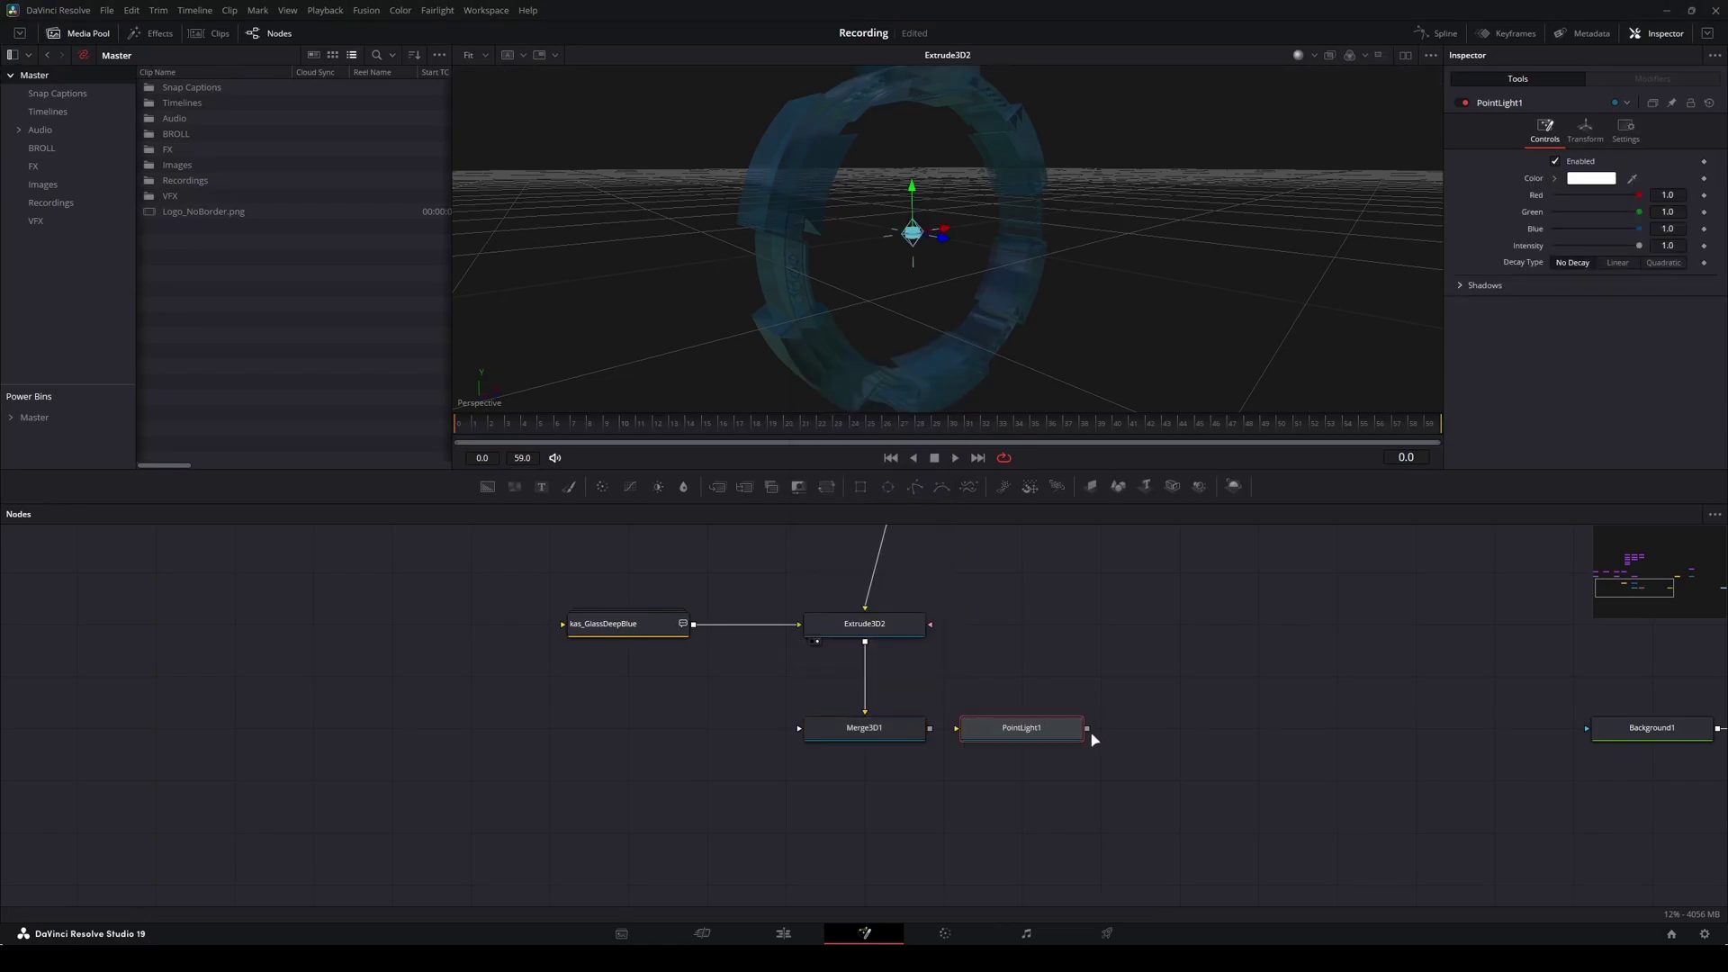
{"action": "left_click_drag", "start_coordinate": [1086, 728], "coordinate": [877, 738]}
{"action": "key", "text": "1"}
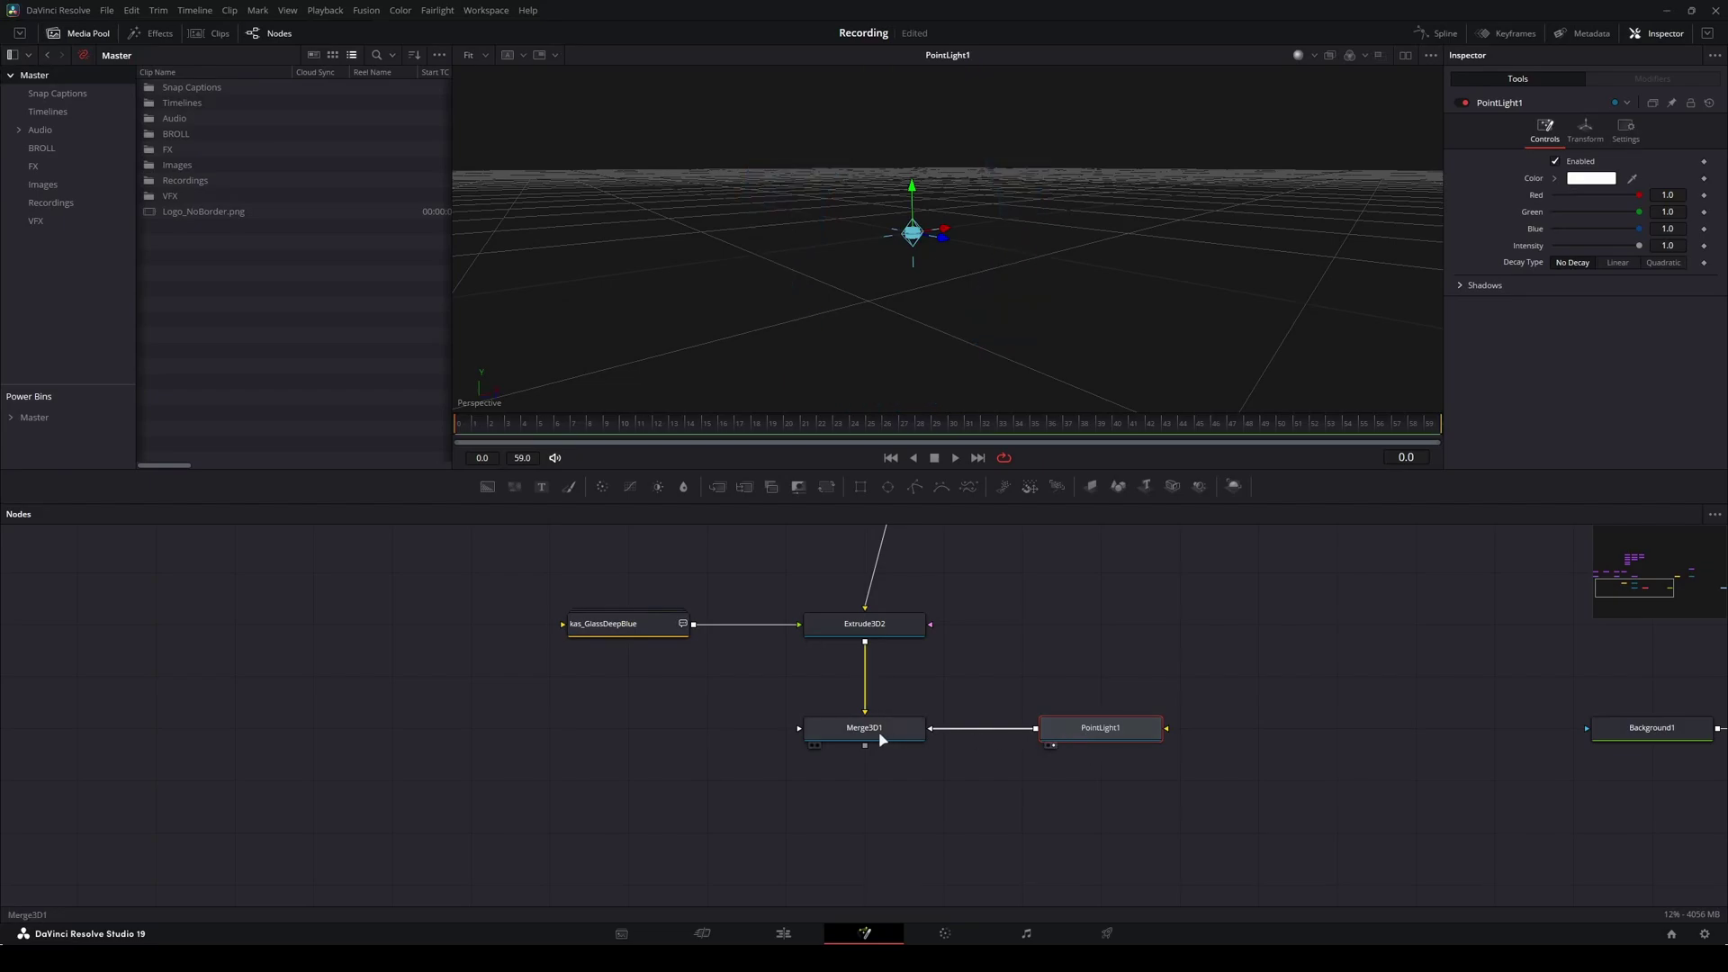
{"action": "left_click", "coordinate": [878, 738]}
{"action": "key", "text": "1"}
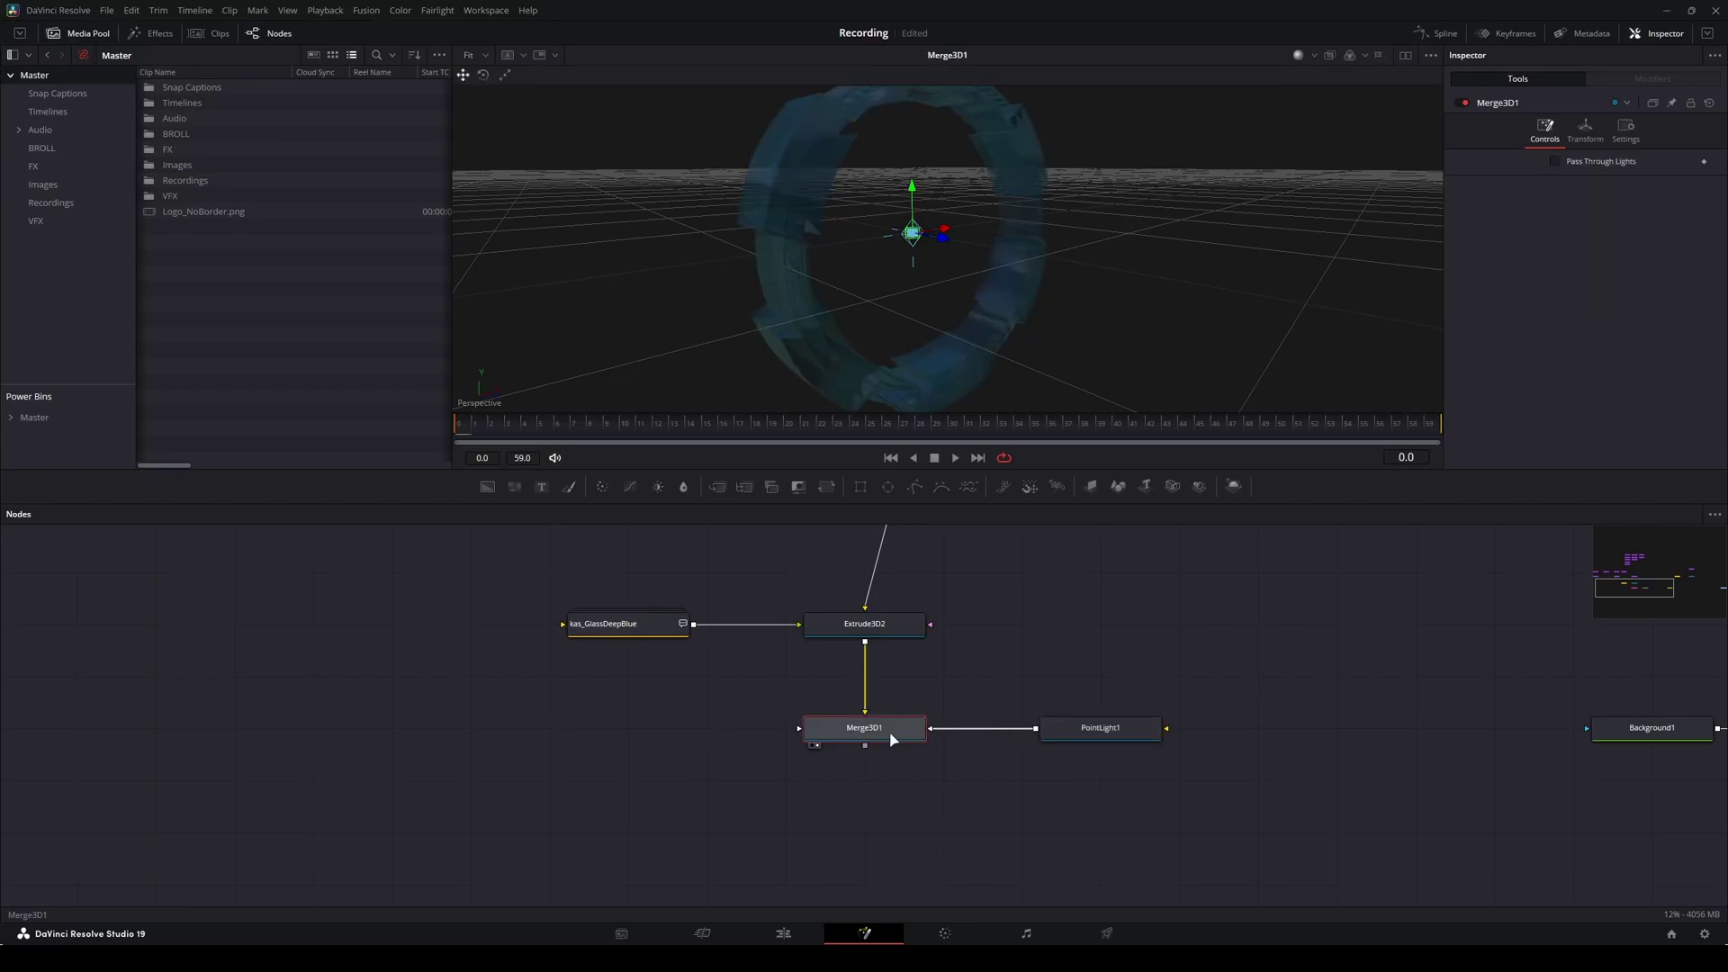
{"action": "scroll", "coordinate": [1018, 654], "scroll_direction": "down", "scroll_amount": 2}
Add a Camera 3D node and connect Camera3D1's output into Merge3D1.
{"action": "scroll", "coordinate": [649, 645], "scroll_direction": "up", "scroll_amount": 3}
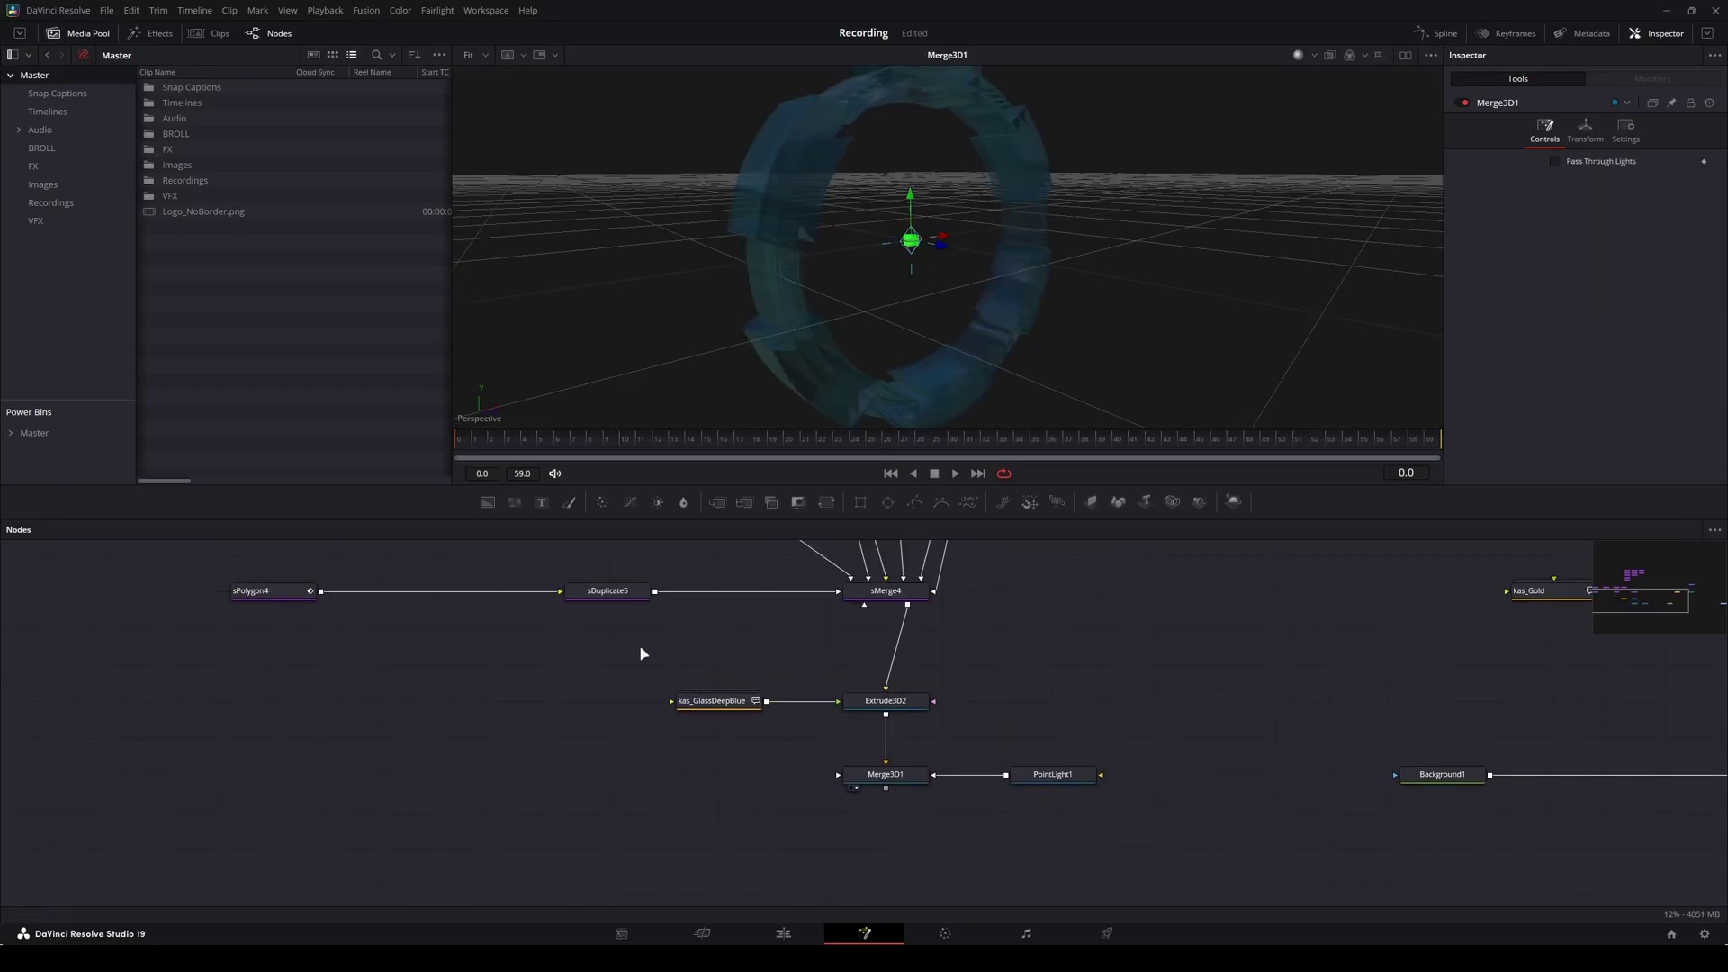
{"action": "left_click_drag", "start_coordinate": [634, 648], "coordinate": [927, 716]}
{"action": "left_click", "coordinate": [628, 815]}
{"action": "key", "text": "shift+space"}
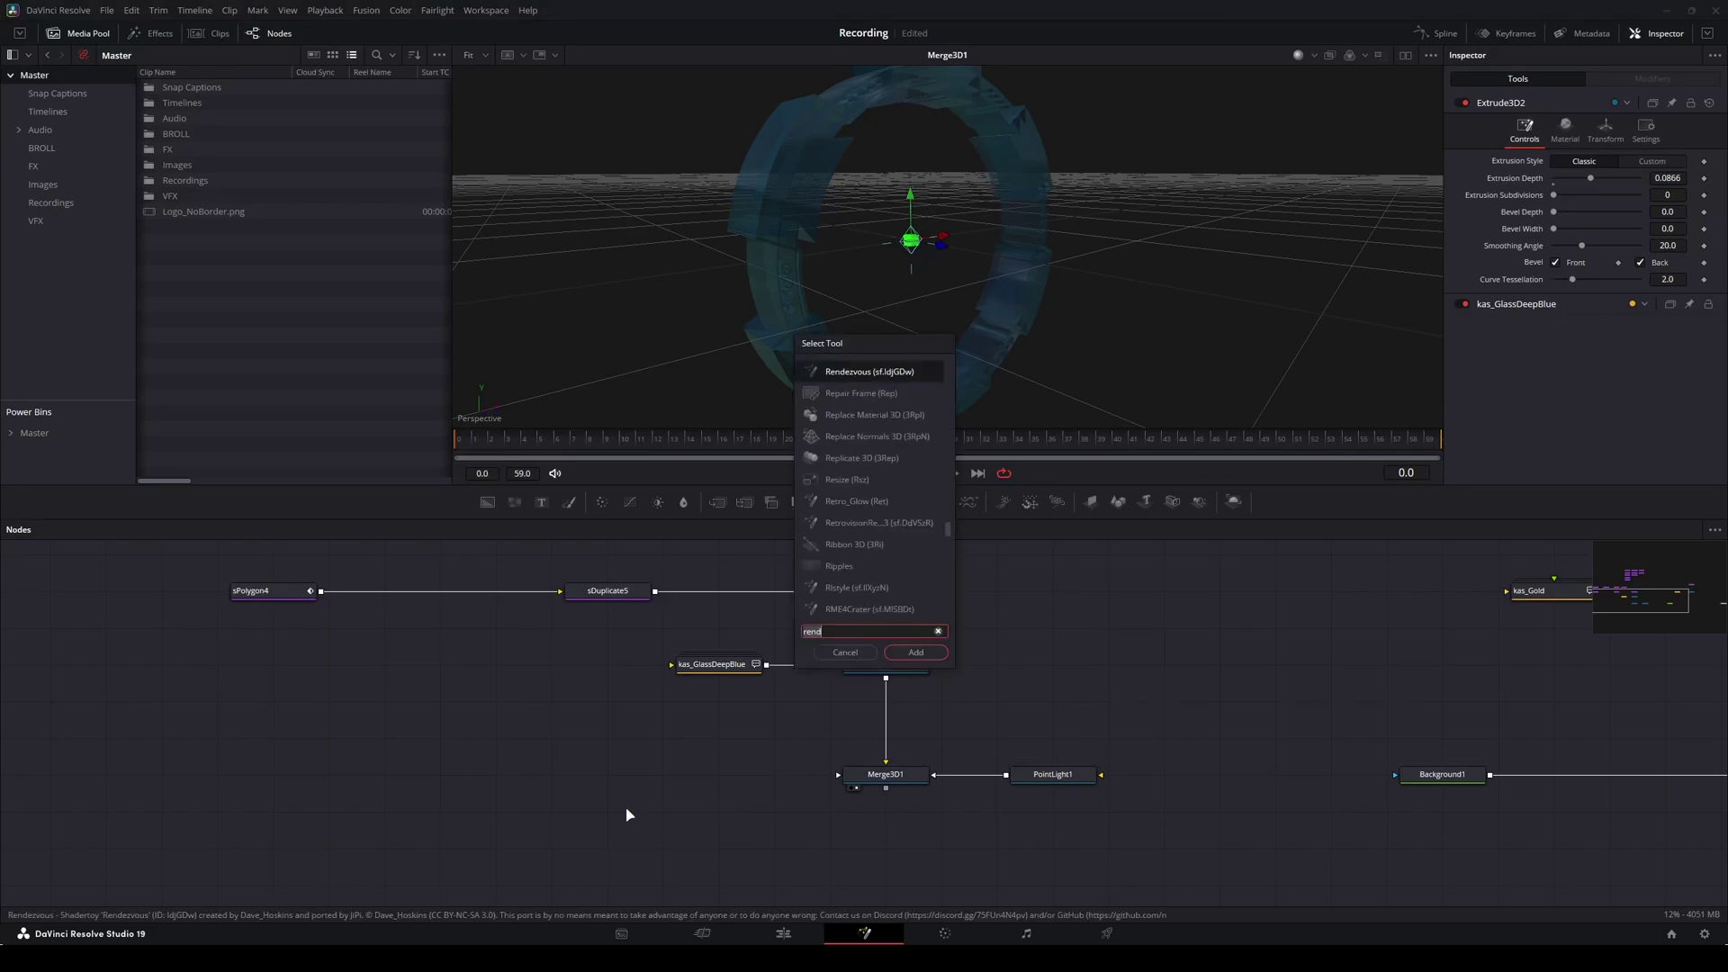
{"action": "type", "text": "camera"}
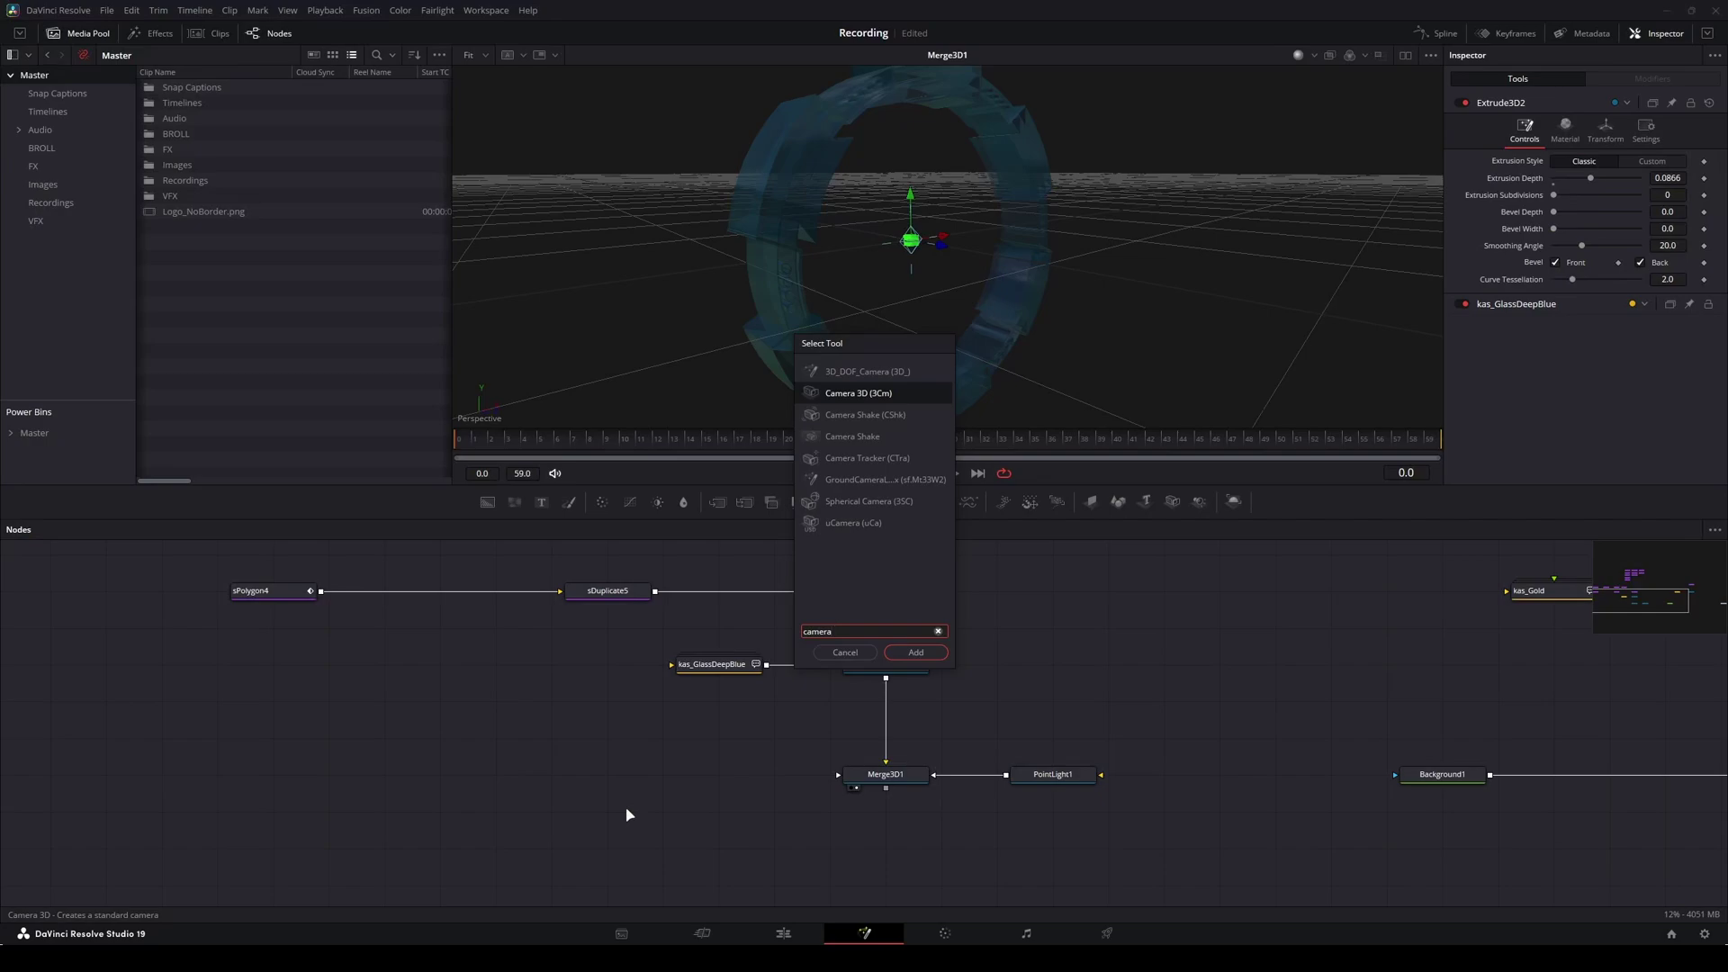
{"action": "key", "text": "Return"}
{"action": "left_click", "coordinate": [686, 776]}
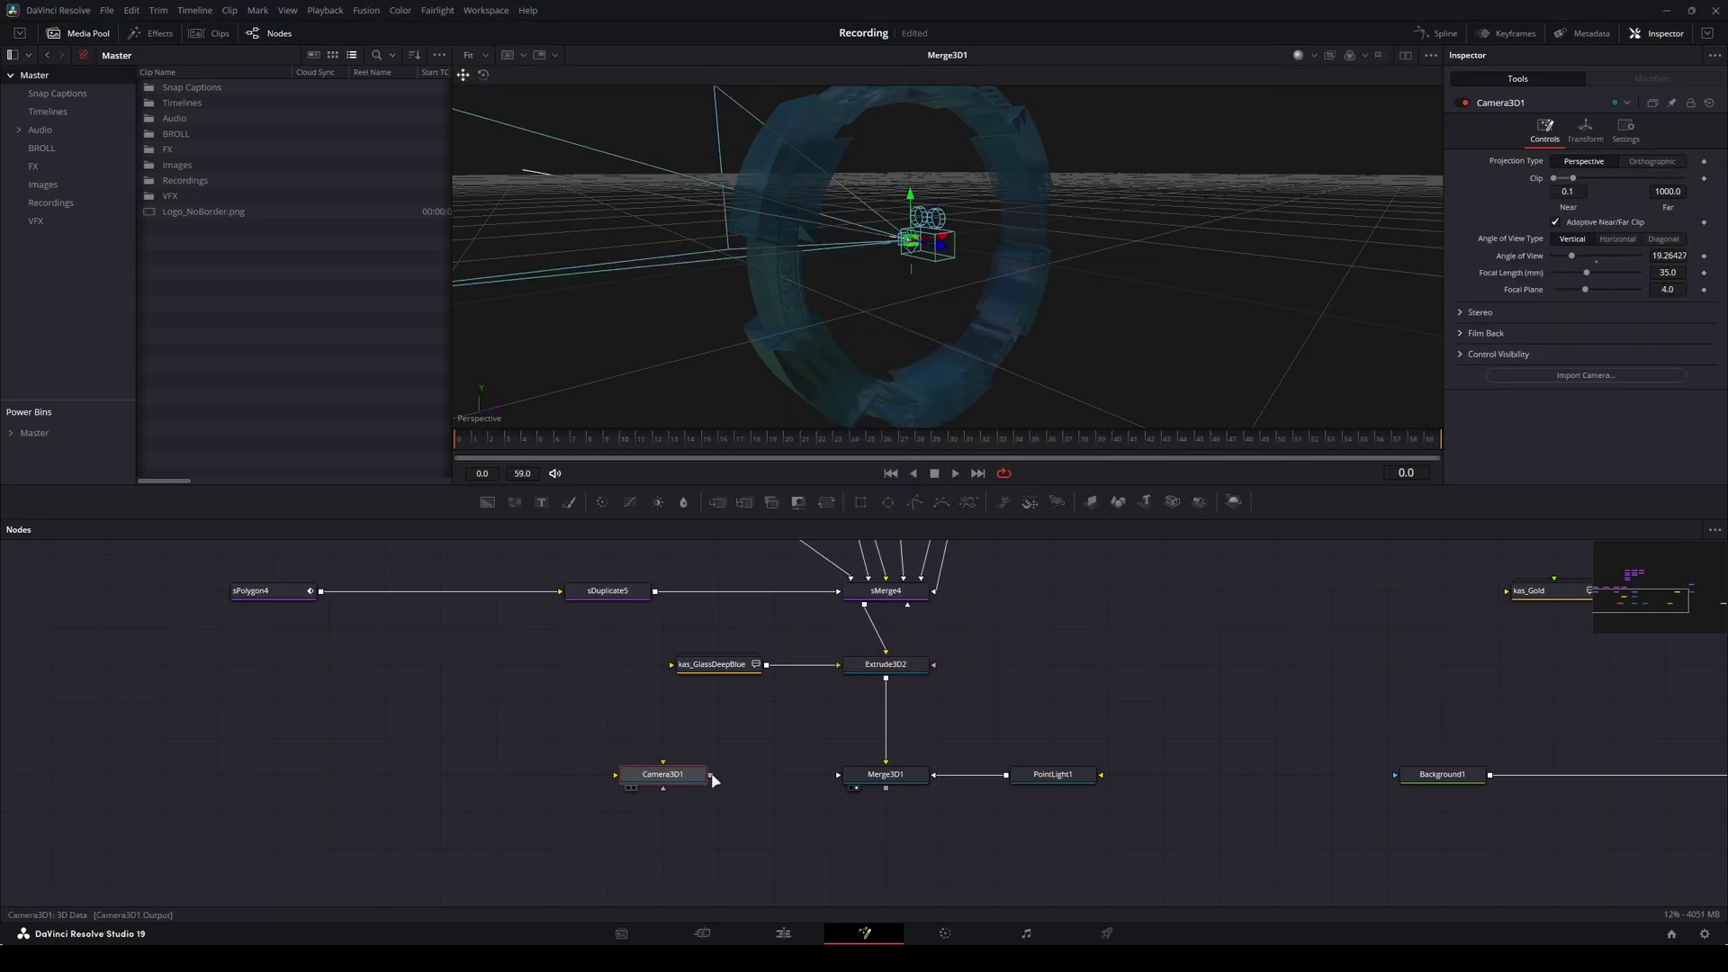
{"action": "mouse_move", "coordinate": [715, 780]}
{"action": "left_mouse_down"}
{"action": "mouse_move", "coordinate": [833, 774]}
{"action": "mouse_move", "coordinate": [707, 833]}
{"action": "mouse_move", "coordinate": [738, 834]}
{"action": "mouse_move", "coordinate": [724, 816]}
{"action": "mouse_move", "coordinate": [810, 808]}
{"action": "mouse_move", "coordinate": [781, 765]}
{"action": "mouse_move", "coordinate": [697, 779]}
{"action": "left_mouse_up"}
{"action": "left_click_drag", "start_coordinate": [711, 774], "coordinate": [877, 774]}
Add a Renderer 3D node after Merge3D1 and place it below.
{"action": "left_click", "coordinate": [886, 774]}
{"action": "key", "text": "shift+space"}
{"action": "type", "text": "render"}
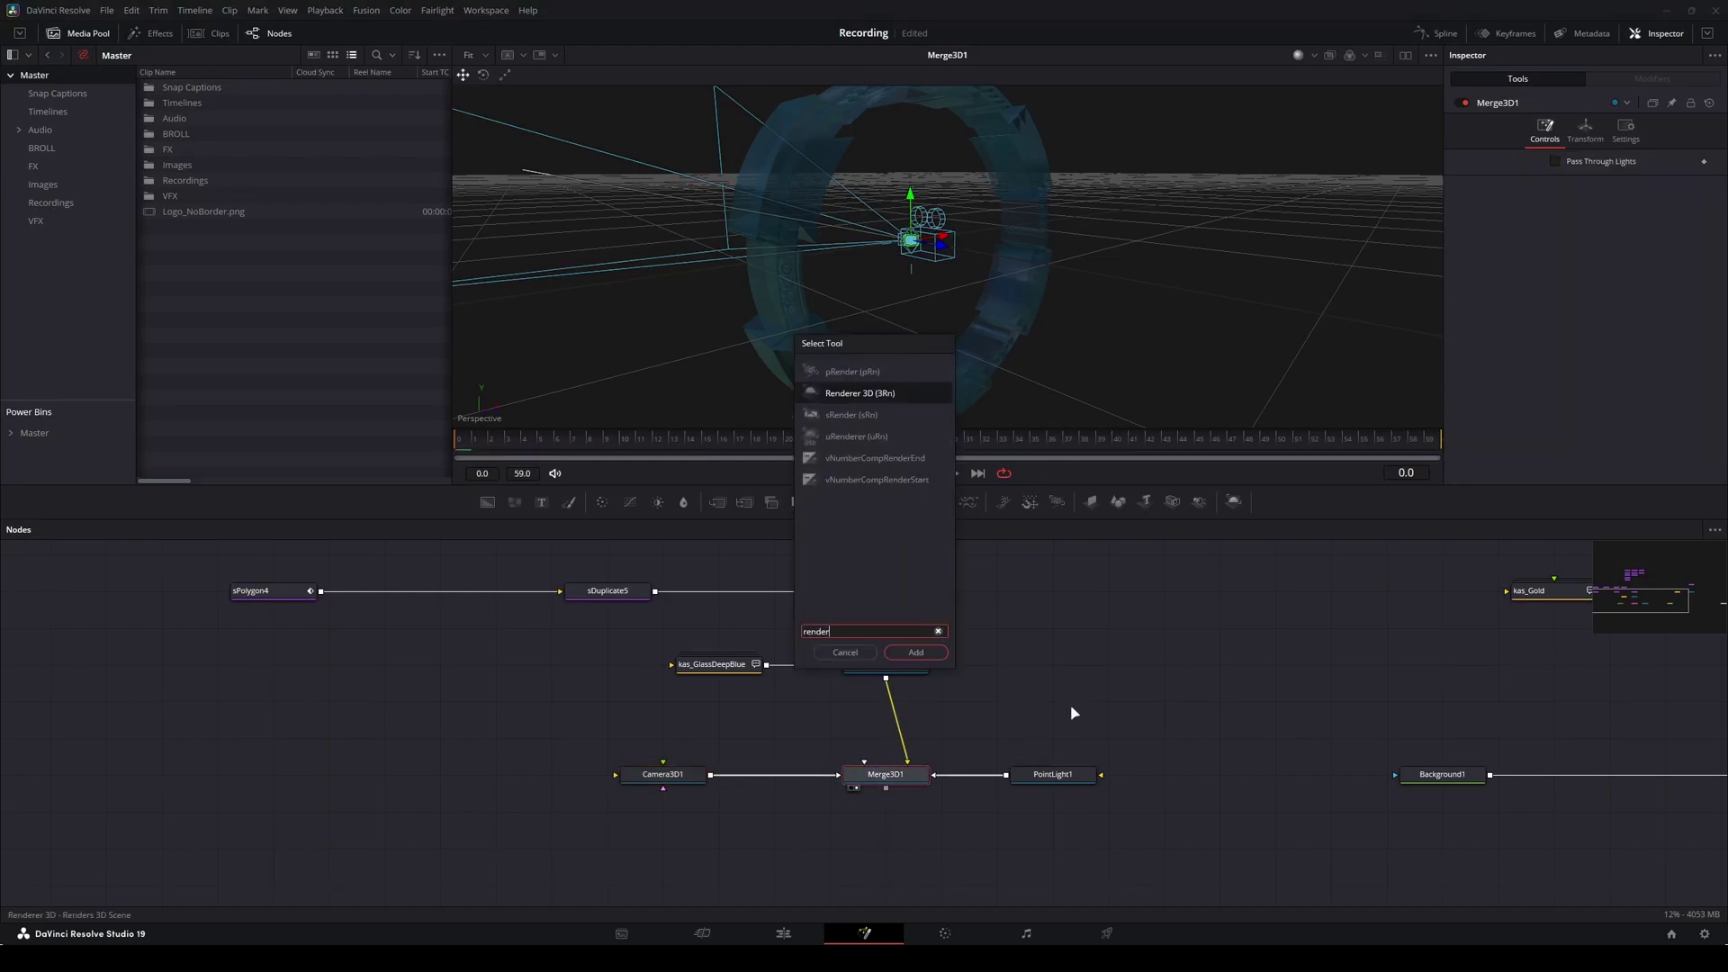
{"action": "key", "text": "Return"}
{"action": "left_click_drag", "start_coordinate": [1002, 785], "coordinate": [889, 894]}
{"action": "scroll", "coordinate": [937, 772], "scroll_direction": "down", "scroll_amount": 2}
{"action": "scroll", "coordinate": [853, 785], "scroll_direction": "up", "scroll_amount": 3}
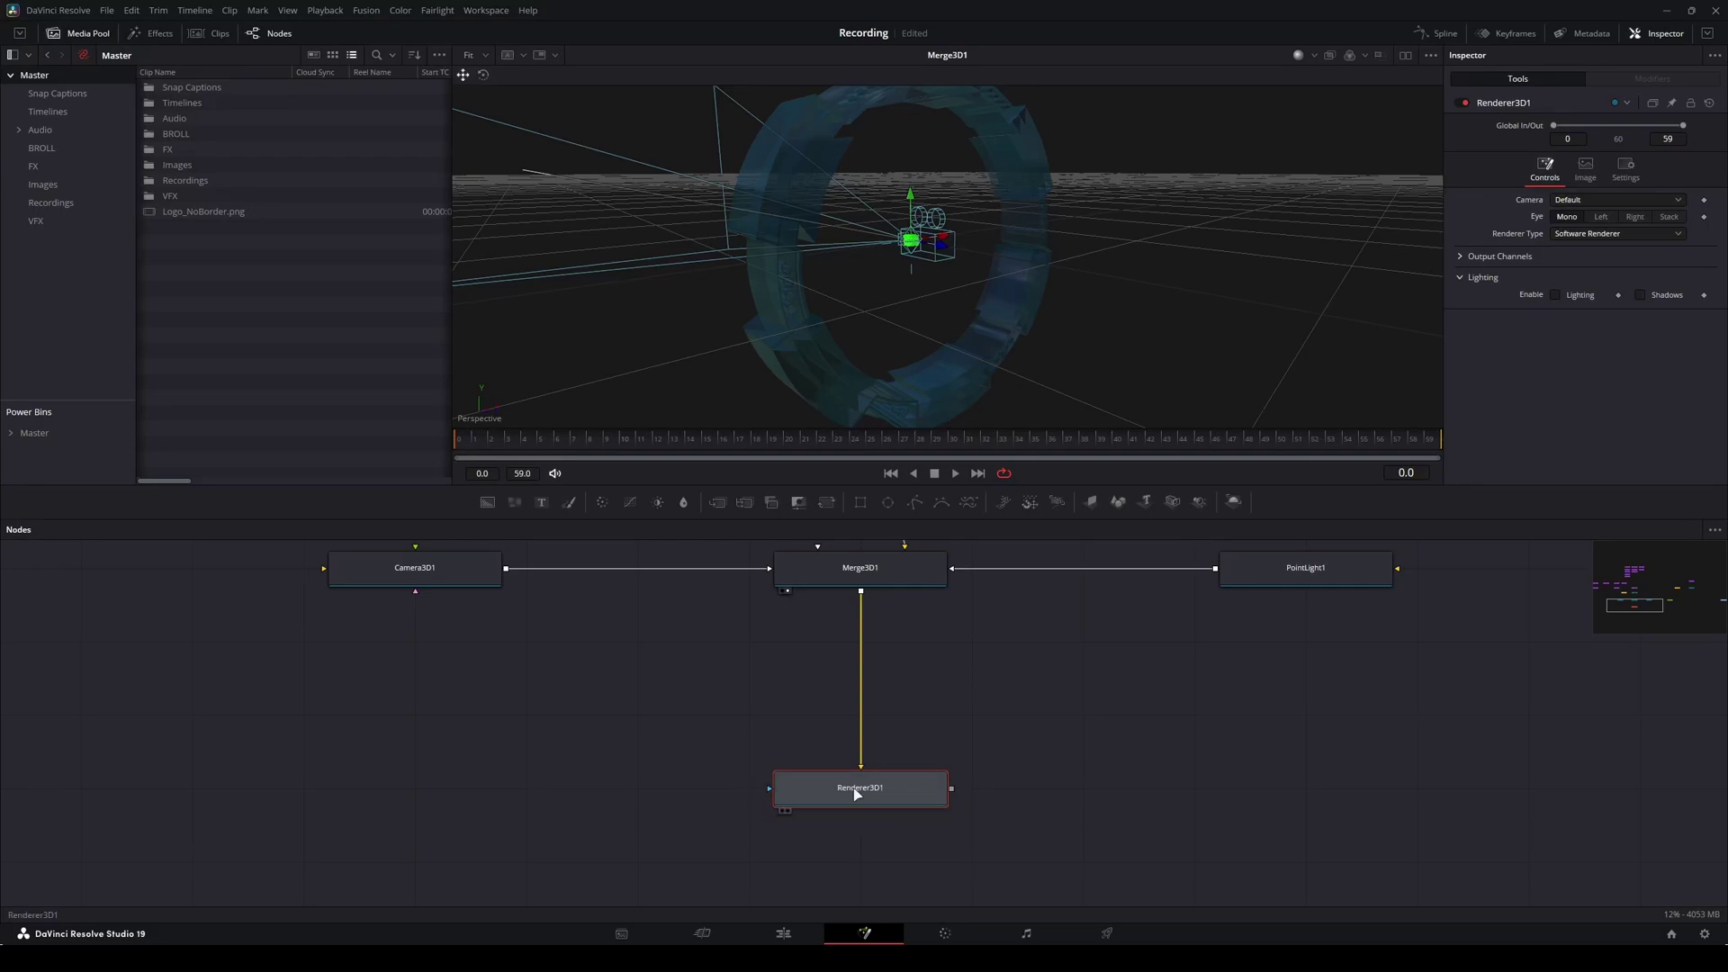
Compare the Renderer3D1 output with the Merge3D1 scene, then select Camera3D1.
{"action": "key", "text": "1"}
{"action": "scroll", "coordinate": [636, 667], "scroll_direction": "down", "scroll_amount": 3}
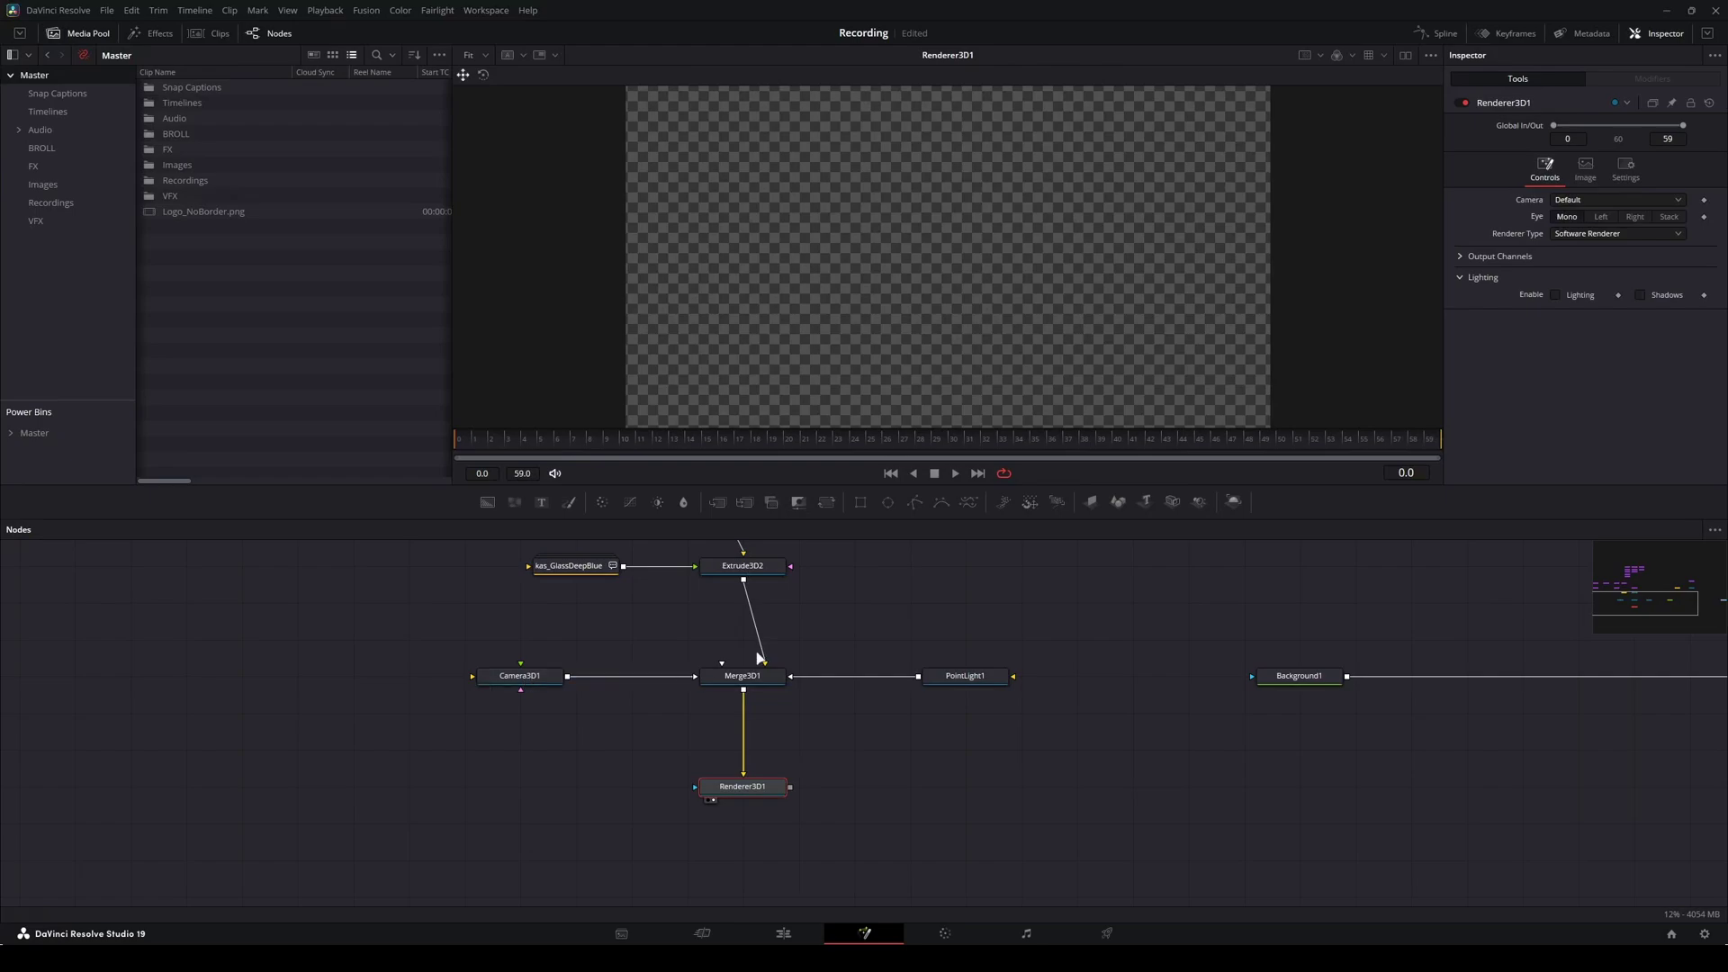
{"action": "left_click", "coordinate": [744, 677]}
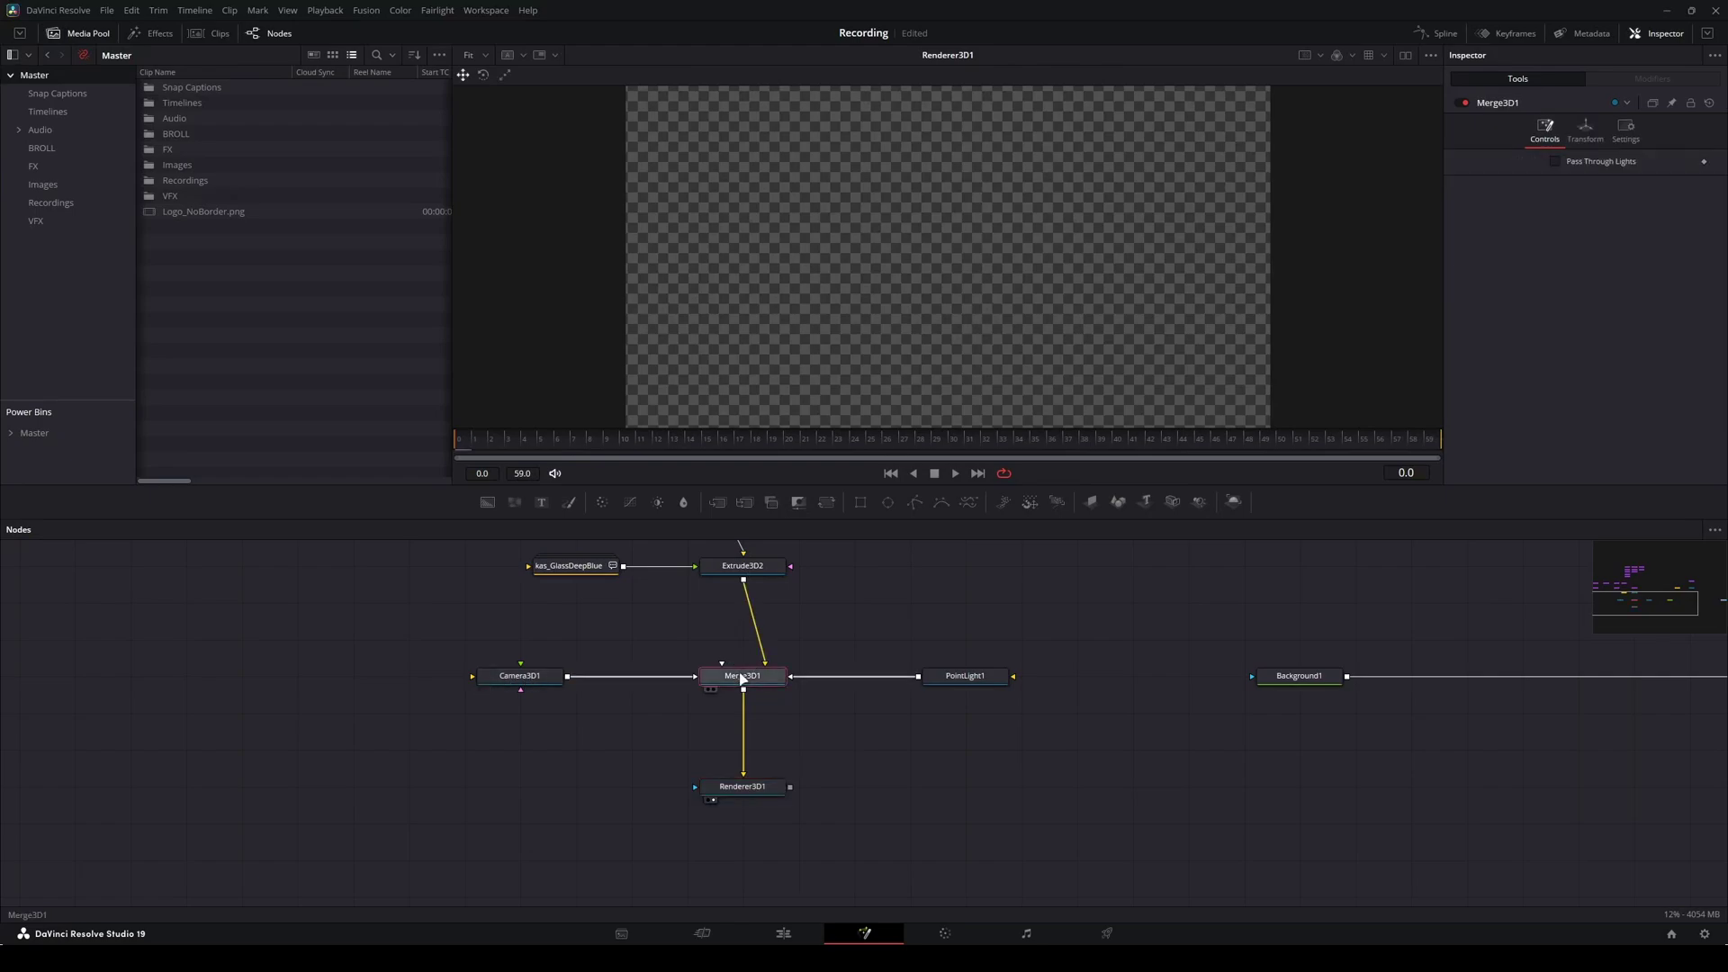
{"action": "key", "text": "1"}
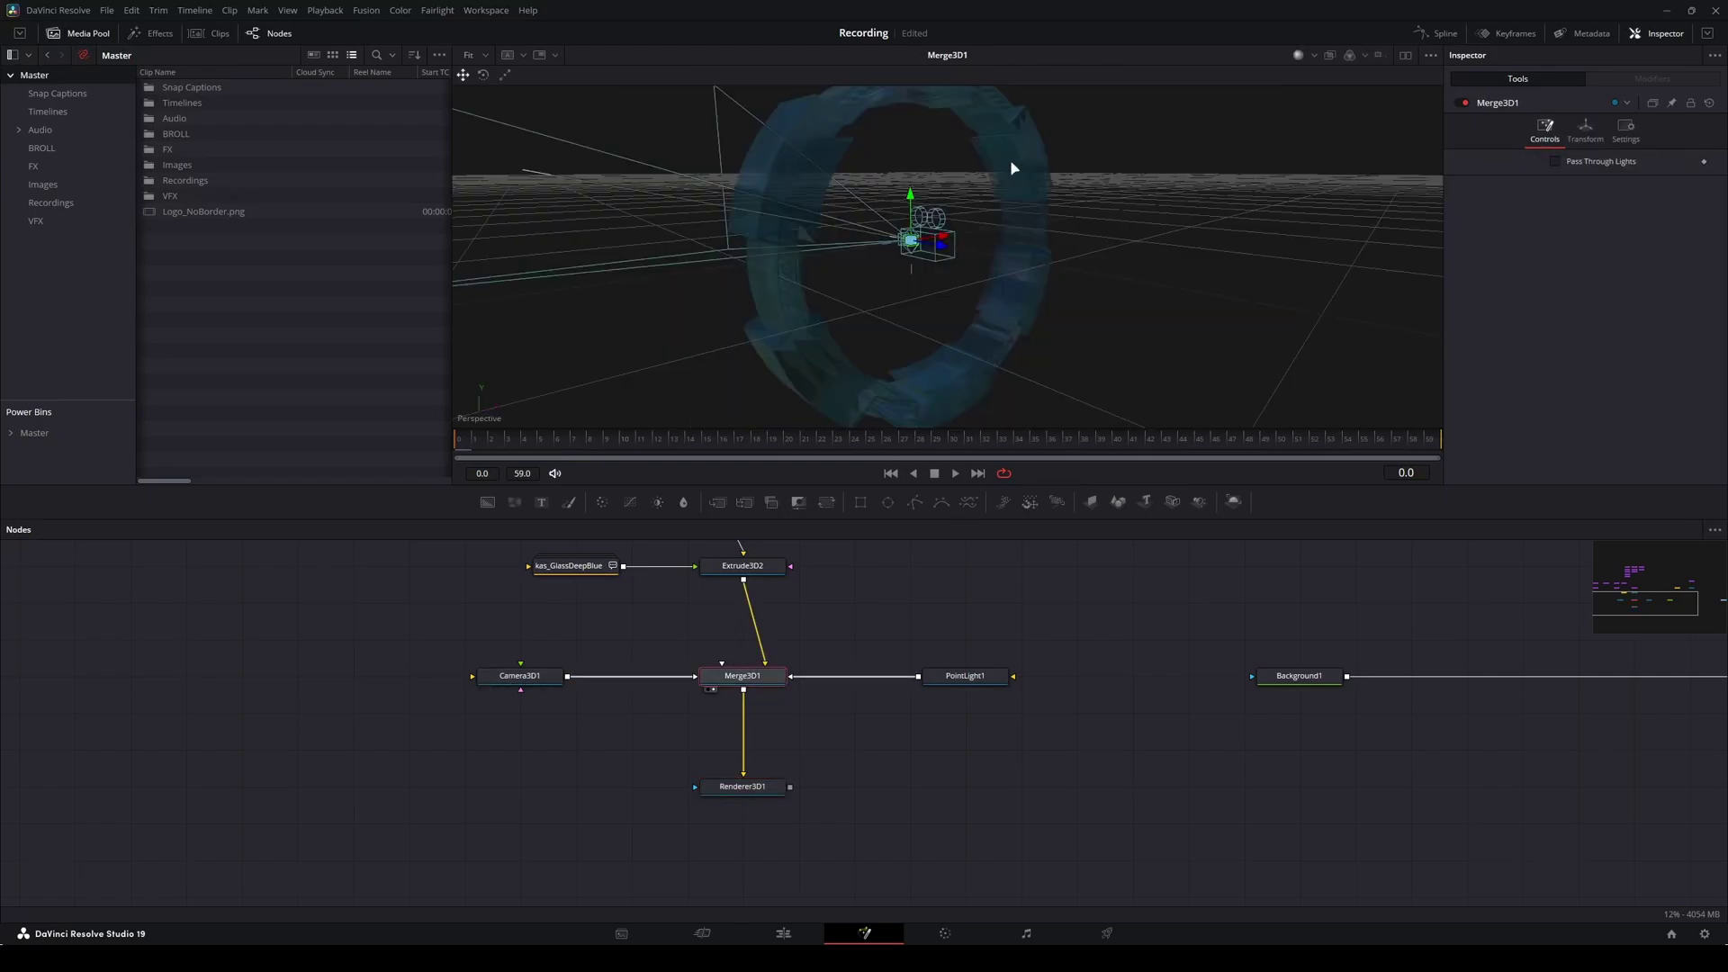
{"action": "left_click", "coordinate": [744, 789]}
{"action": "key", "text": "1"}
{"action": "left_click", "coordinate": [545, 680]}
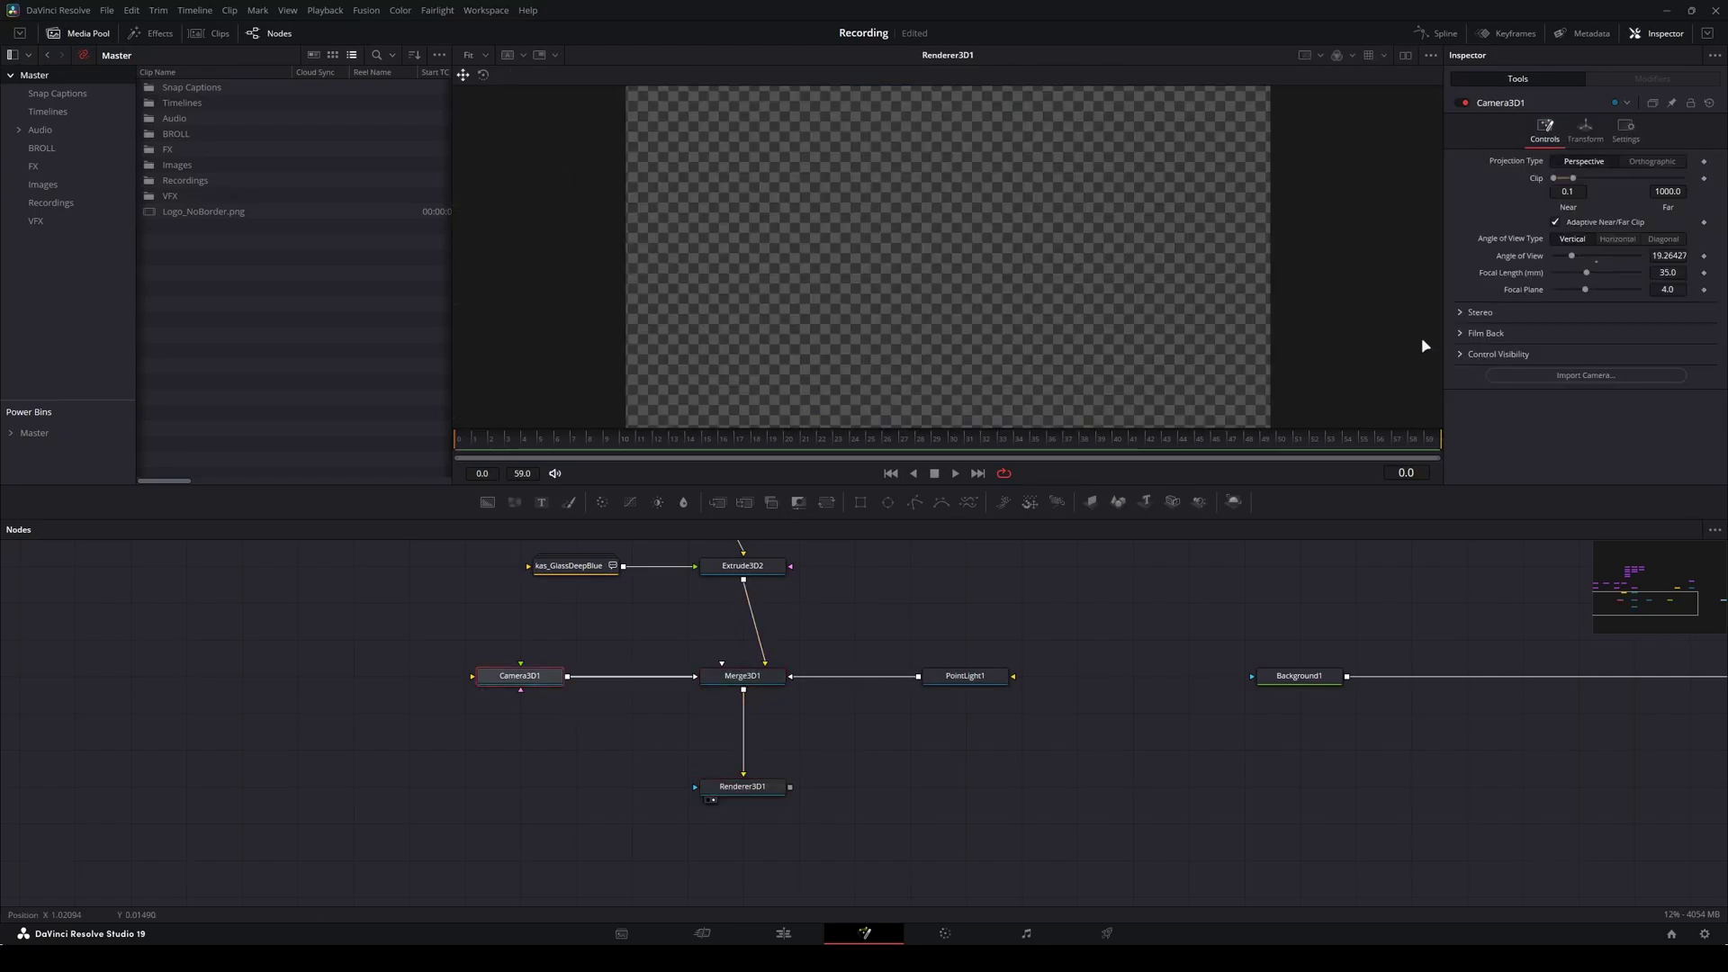
Switch to dual viewers, hide the Media Pool, and show Merge3D1 in the left viewer.
{"action": "left_click", "coordinate": [758, 685]}
{"action": "left_click", "coordinate": [1405, 55]}
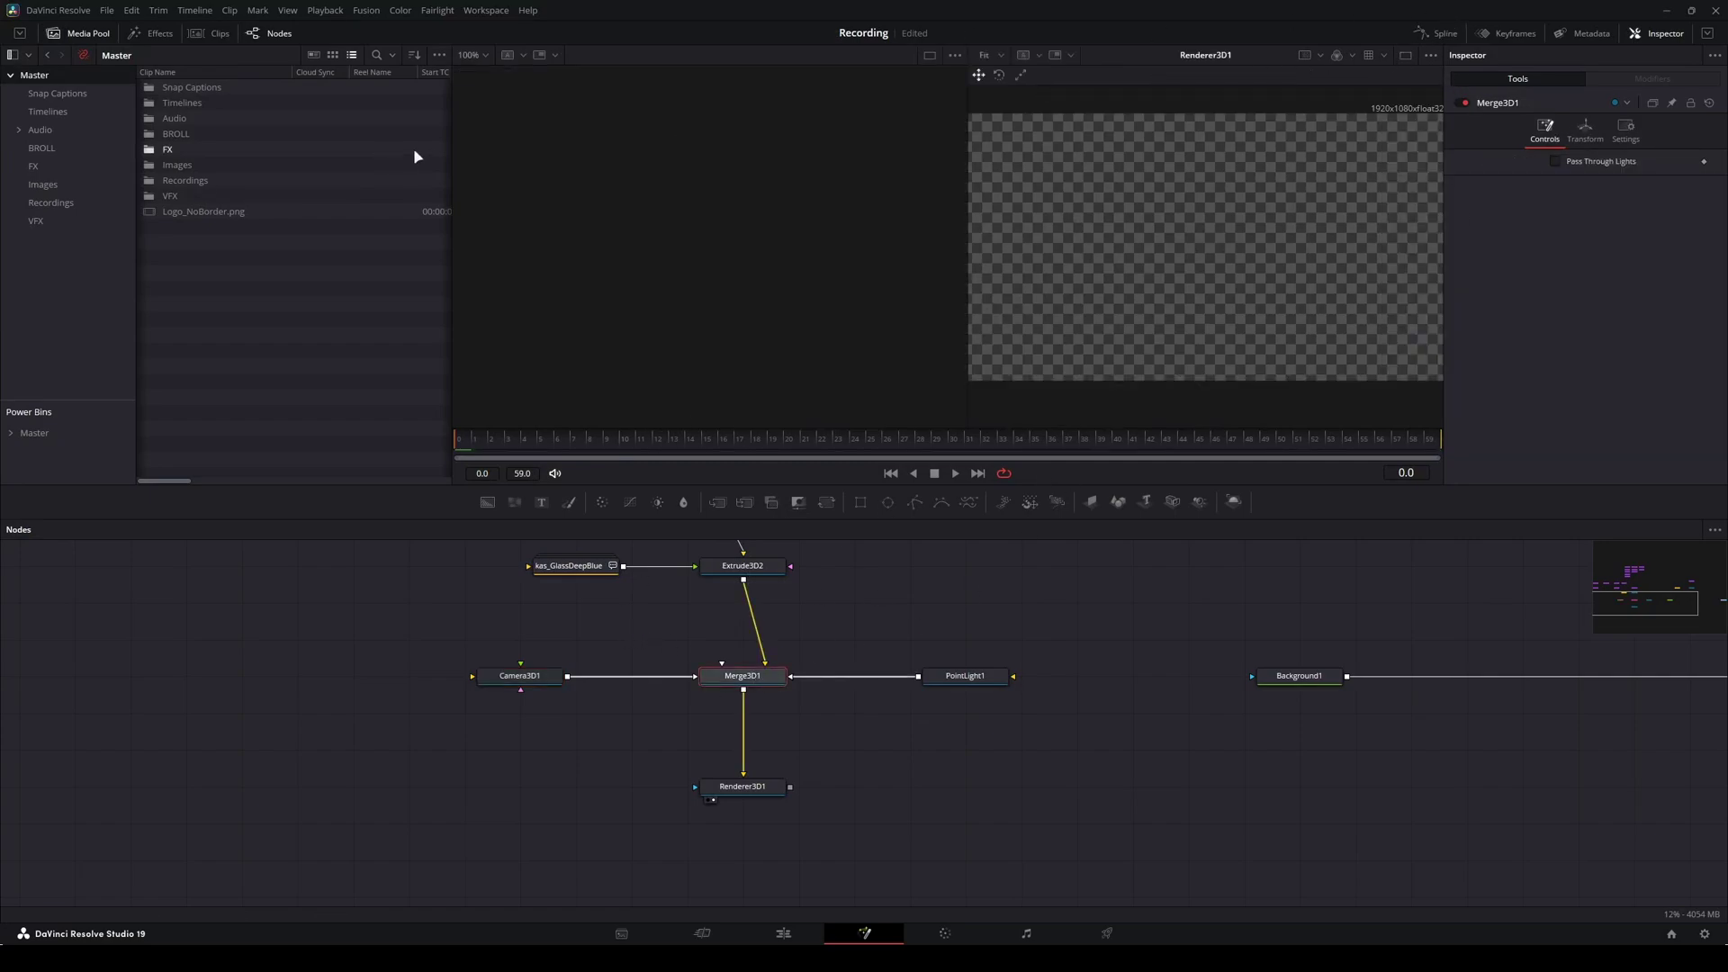
{"action": "left_click", "coordinate": [79, 33]}
{"action": "left_click", "coordinate": [519, 675]}
{"action": "left_click", "coordinate": [1585, 131]}
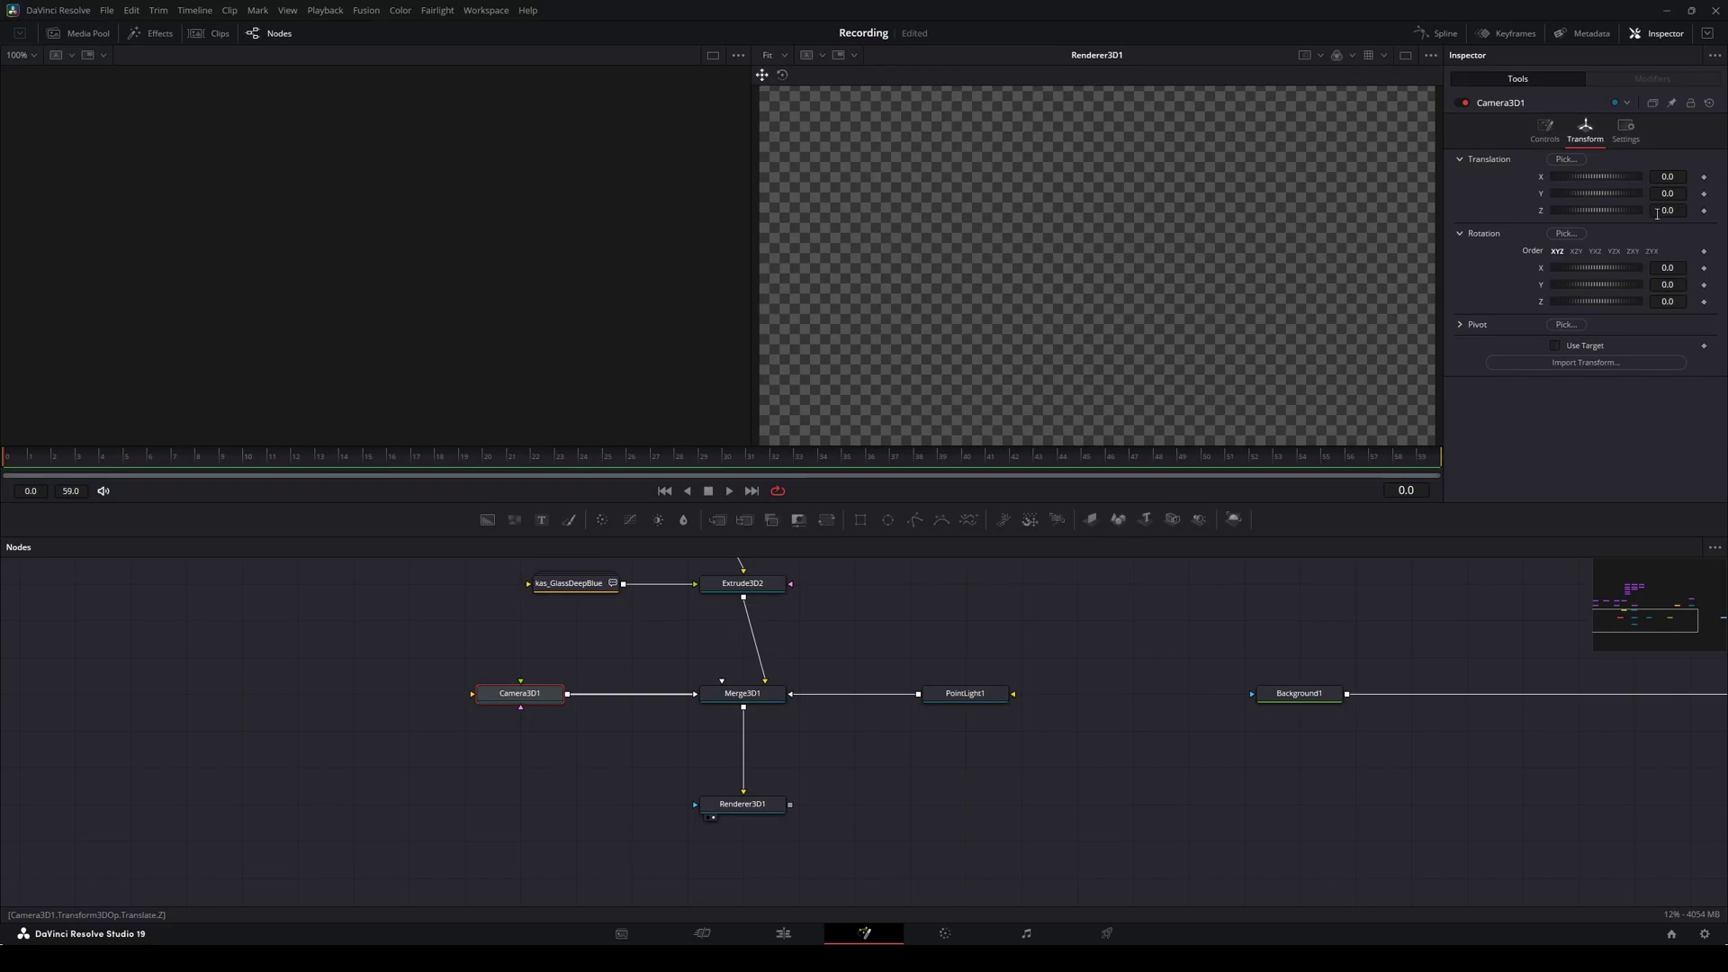
{"action": "left_click", "coordinate": [754, 691]}
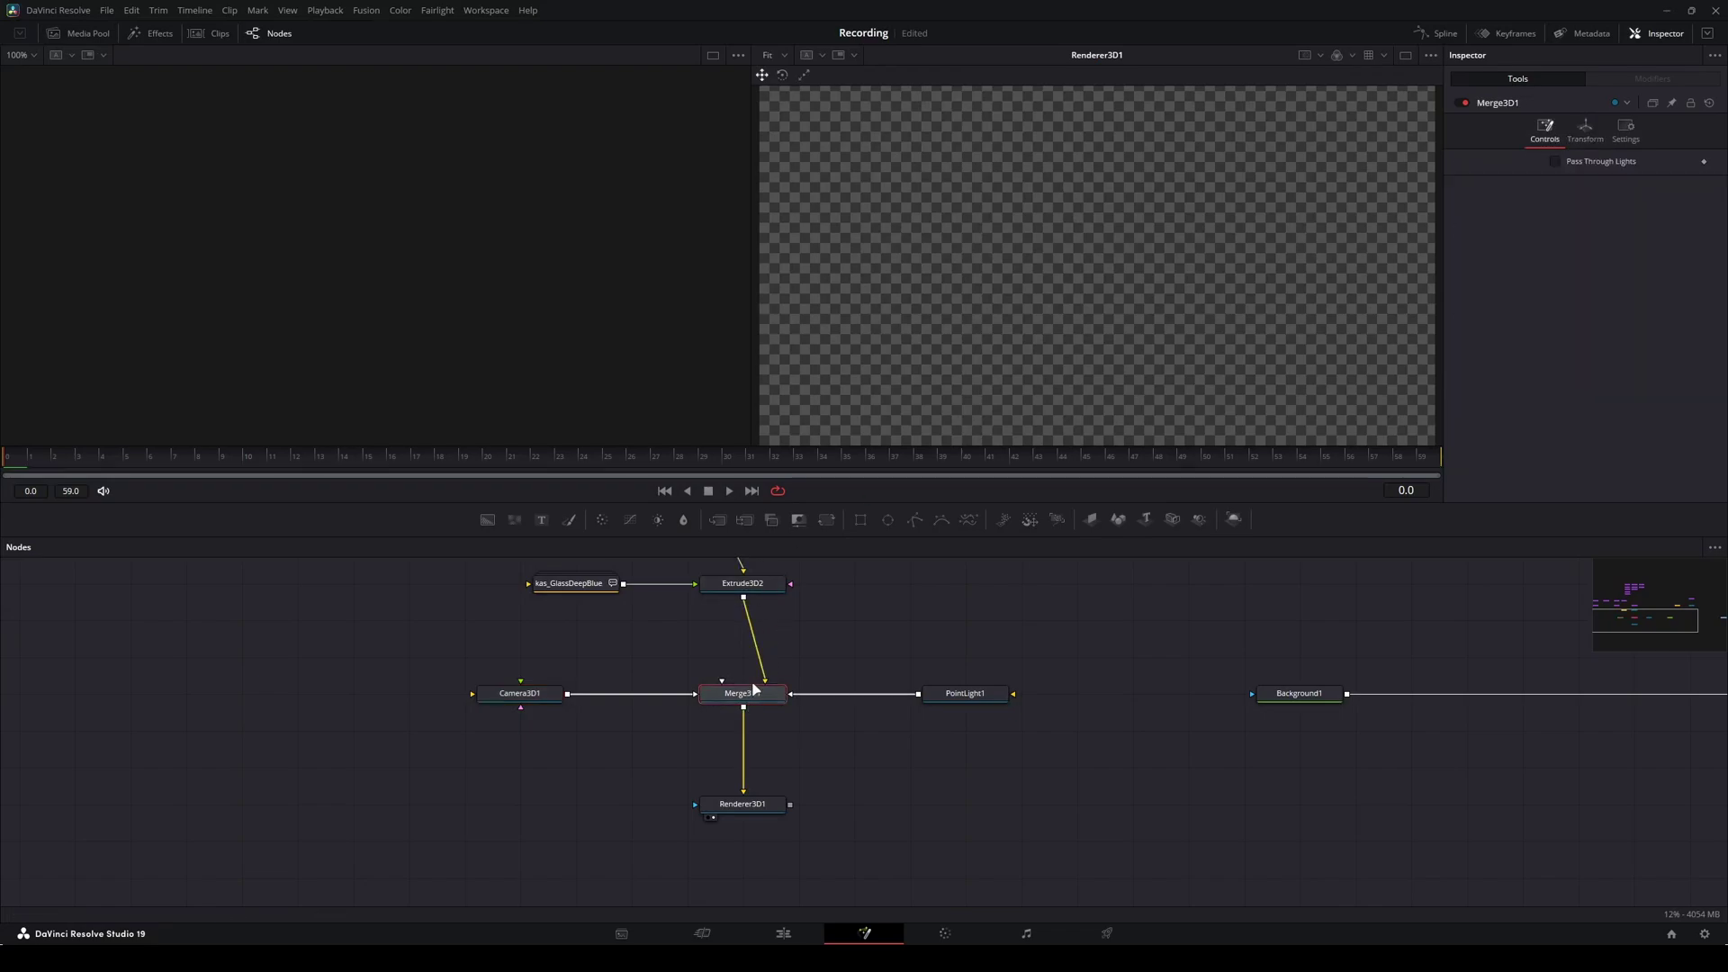
{"action": "key", "text": "1"}
Set Camera3D1's Translation Z to 1.67.
{"action": "left_click", "coordinate": [531, 694]}
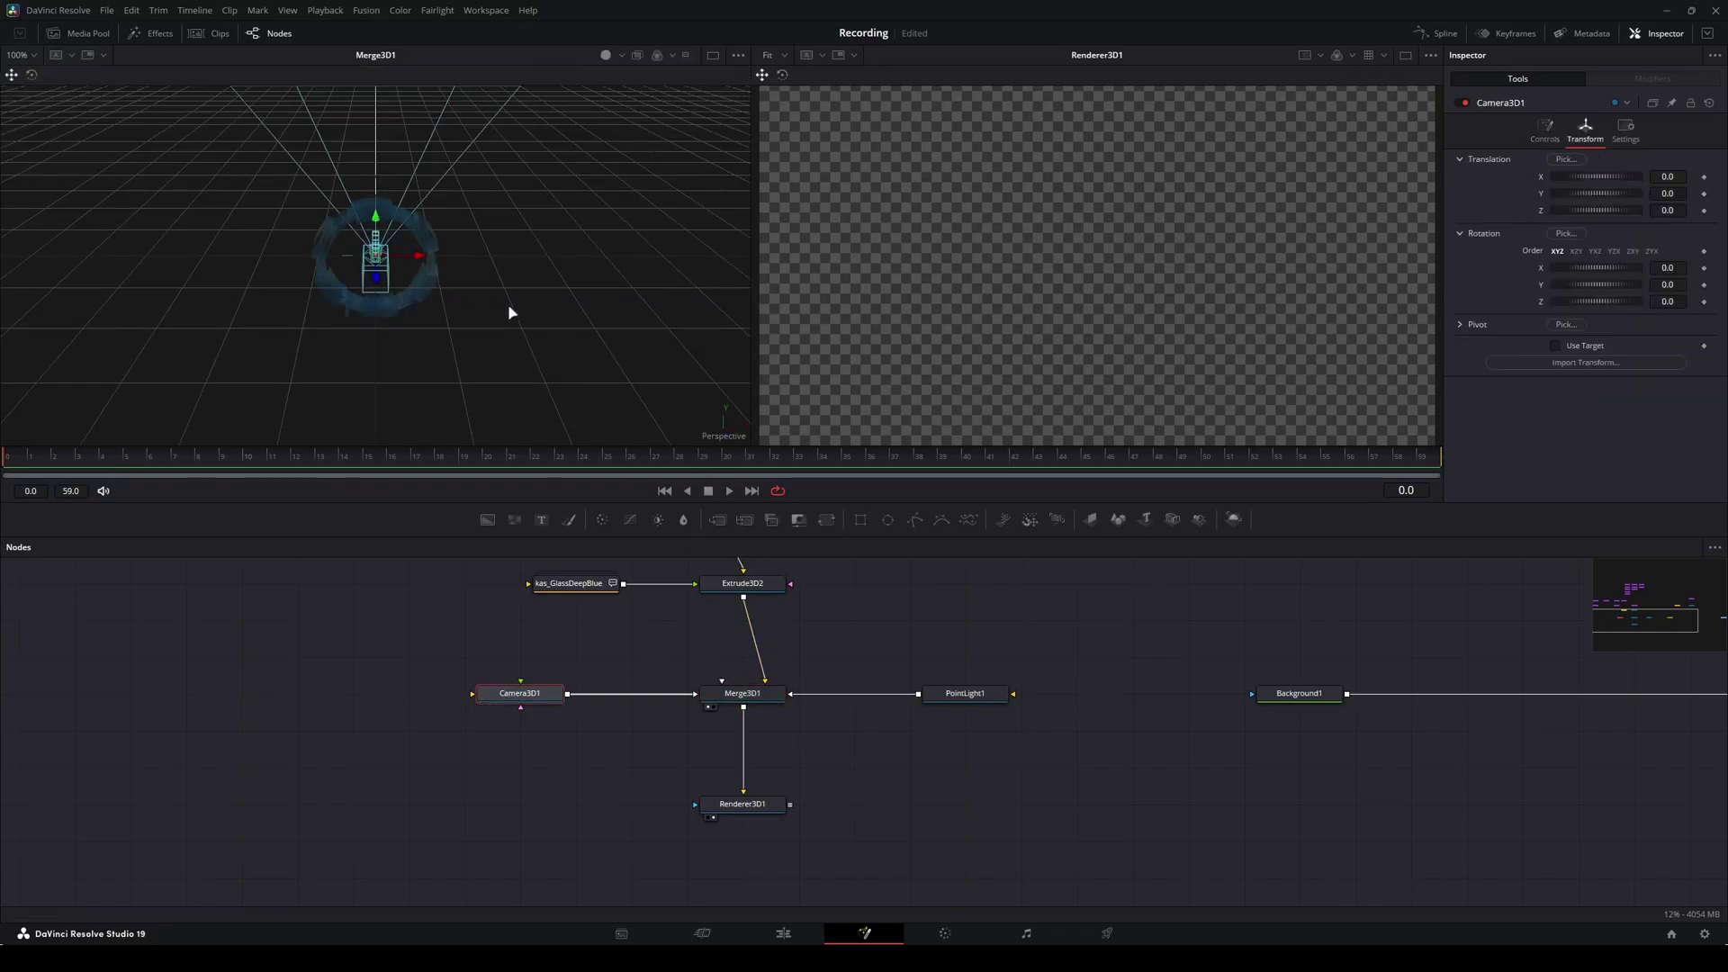
{"action": "left_click_drag", "start_coordinate": [505, 312], "coordinate": [655, 280]}
{"action": "scroll", "coordinate": [387, 255], "scroll_direction": "up", "scroll_amount": 5}
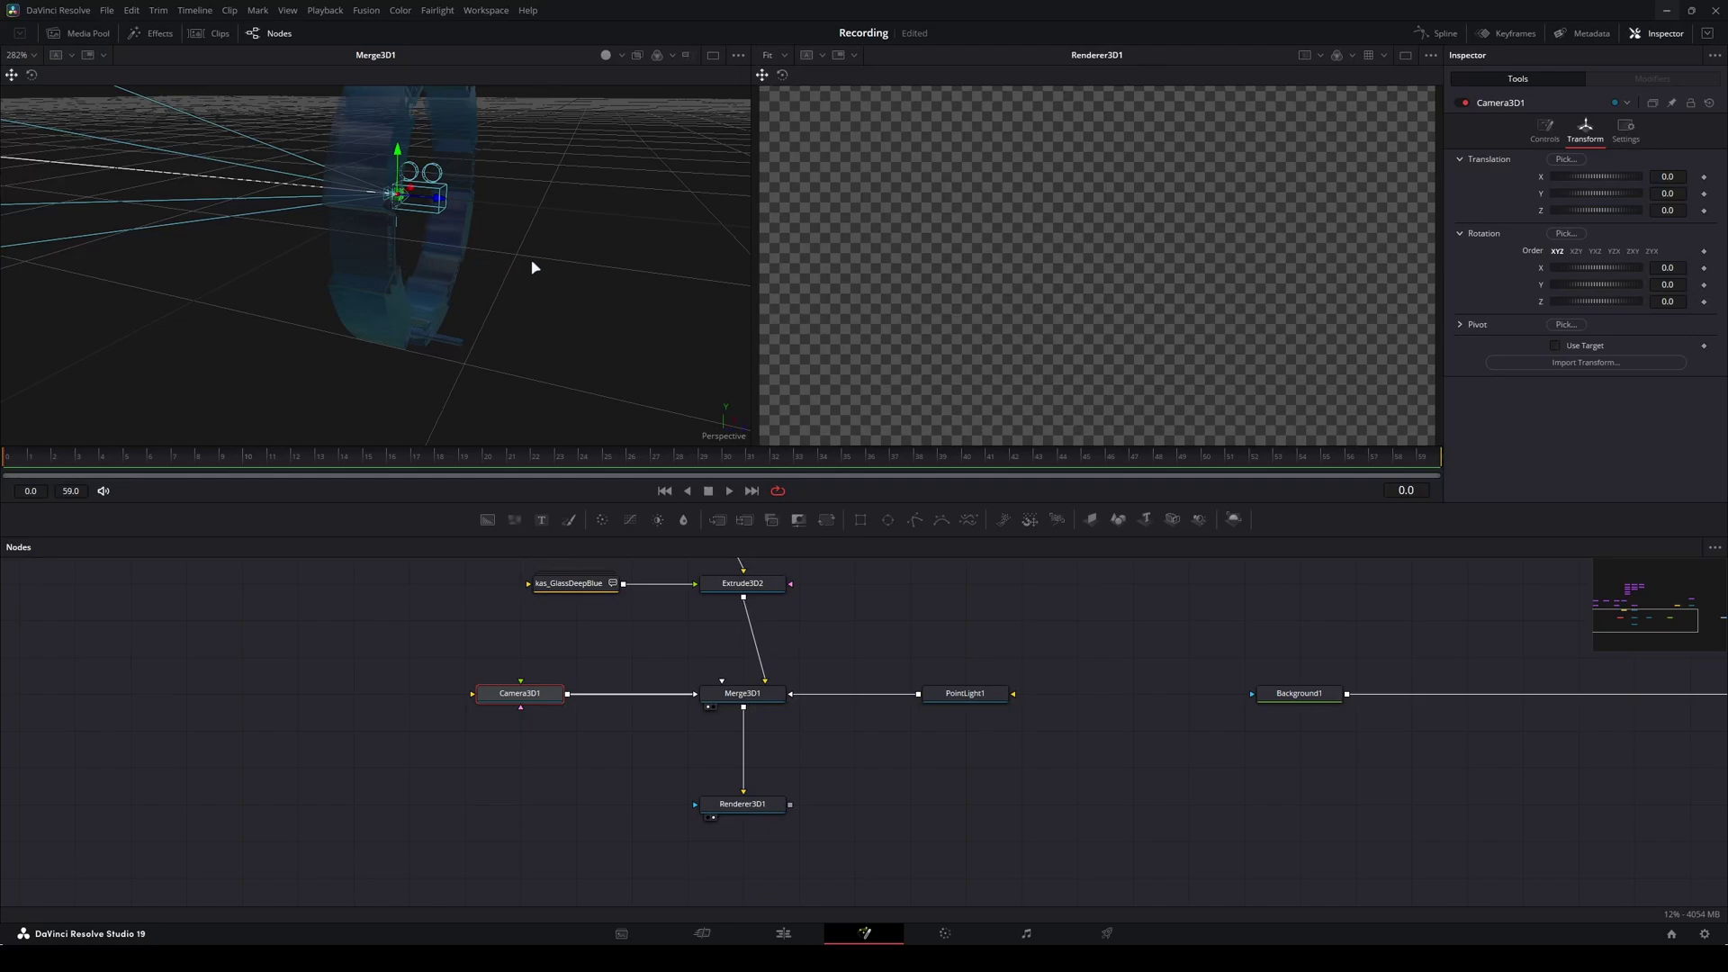
{"action": "scroll", "coordinate": [606, 348], "scroll_direction": "down", "scroll_amount": 2}
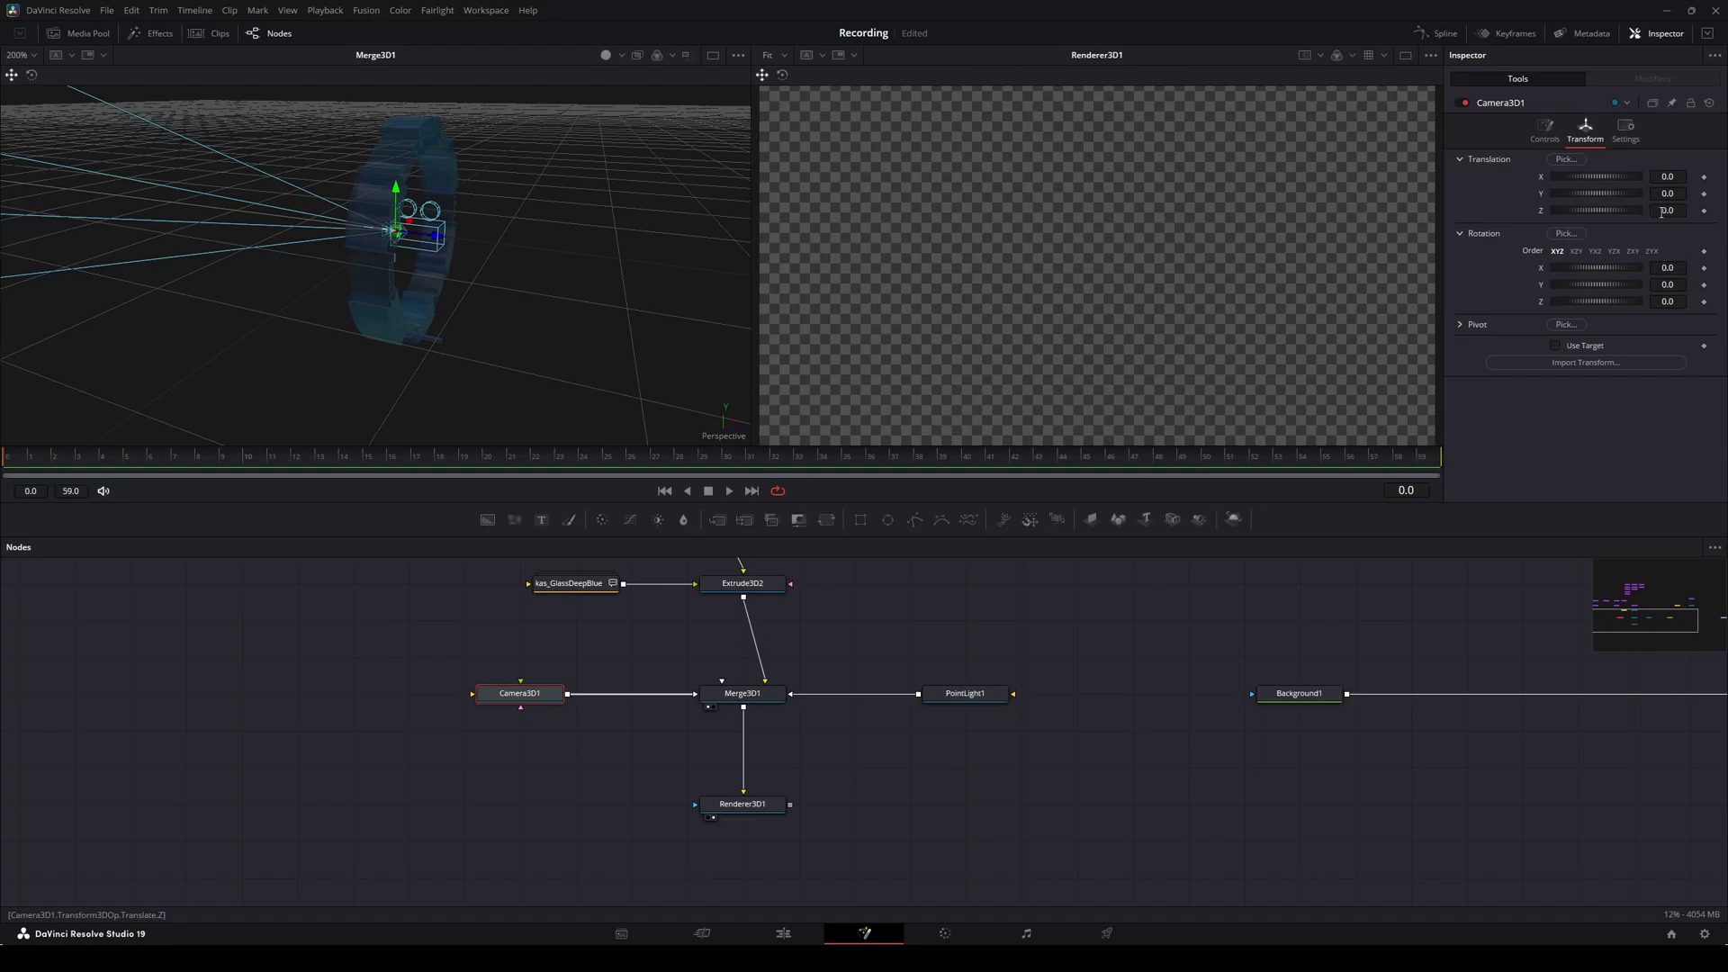
{"action": "left_click_drag", "start_coordinate": [1662, 212], "coordinate": [1727, 213]}
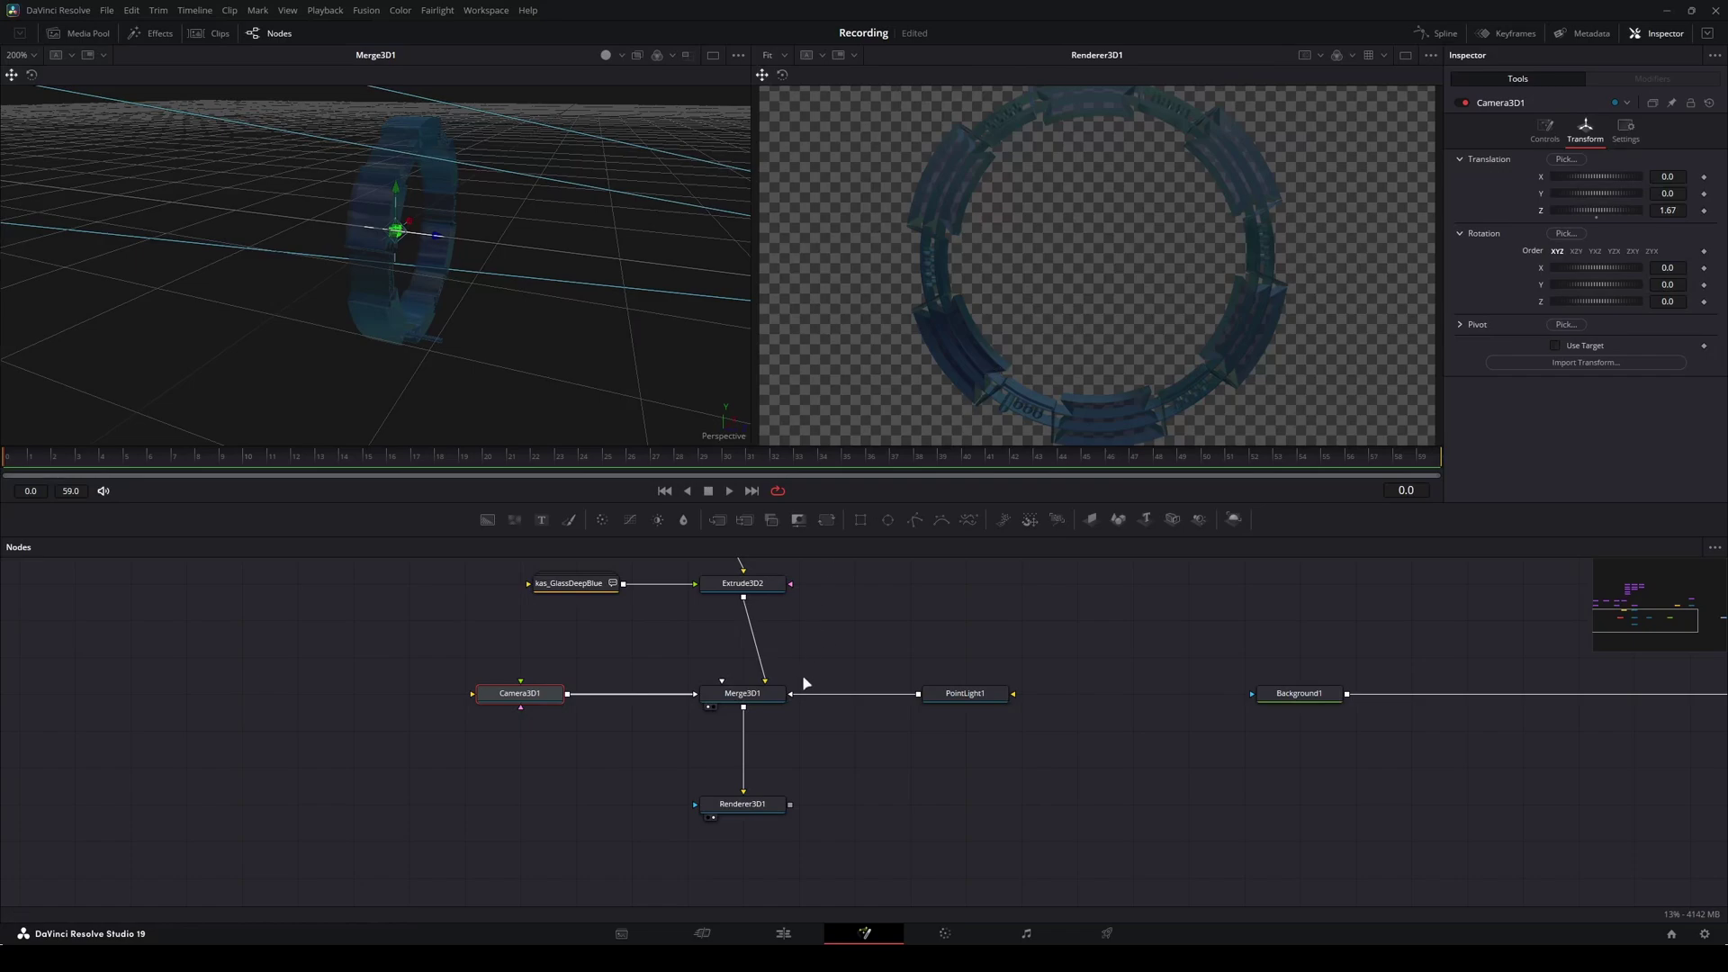
Switch Renderer3D1's Renderer Type to the Hardware Renderer.
{"action": "left_click", "coordinate": [766, 807]}
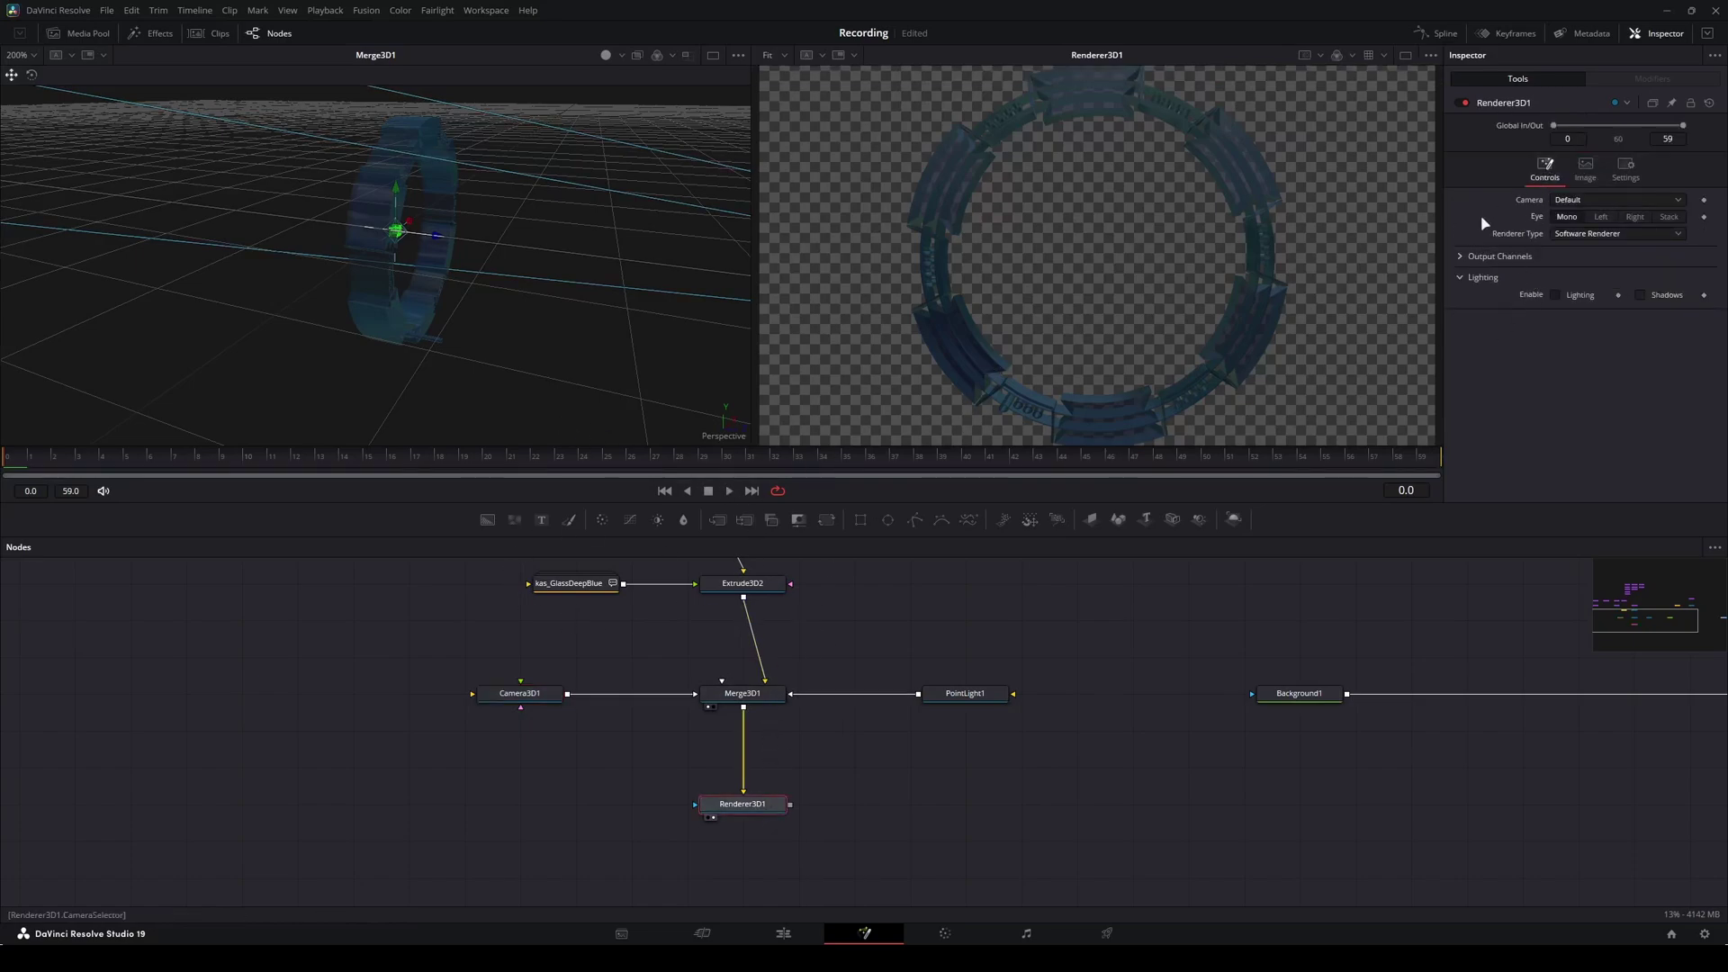
{"action": "left_click", "coordinate": [1601, 236]}
{"action": "left_click", "coordinate": [1589, 252]}
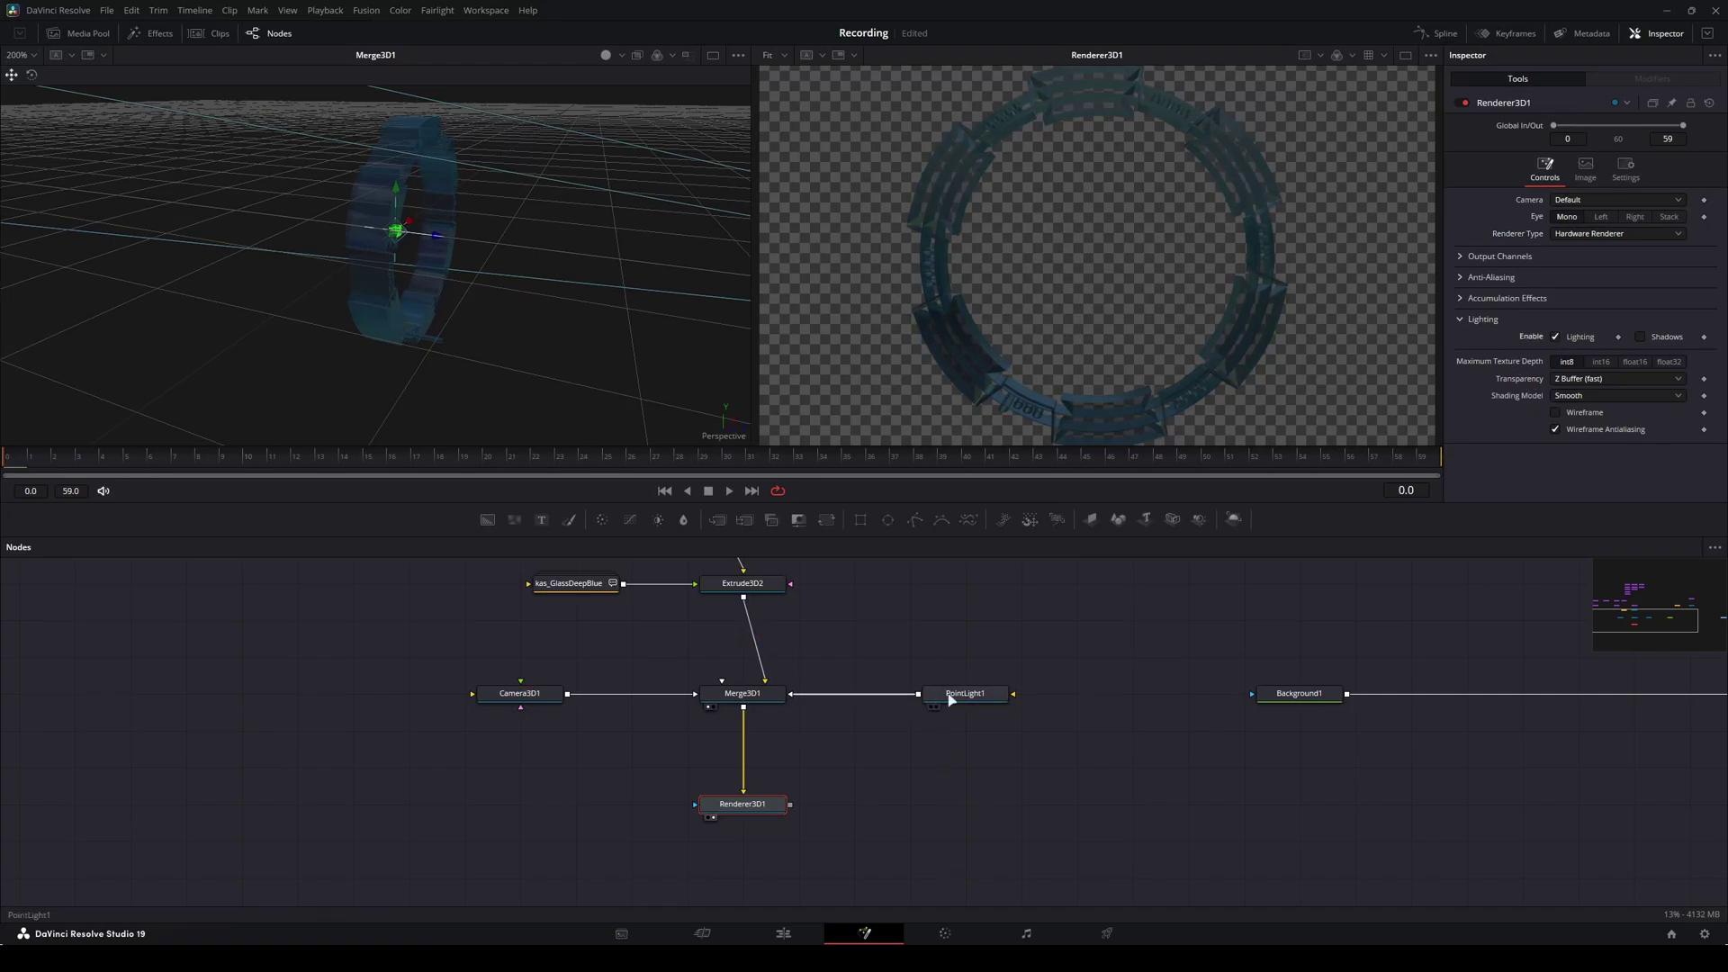
Move PointLight1 up beside the ring and set Linear decay with intensity 5.0.
{"action": "left_click", "coordinate": [979, 690]}
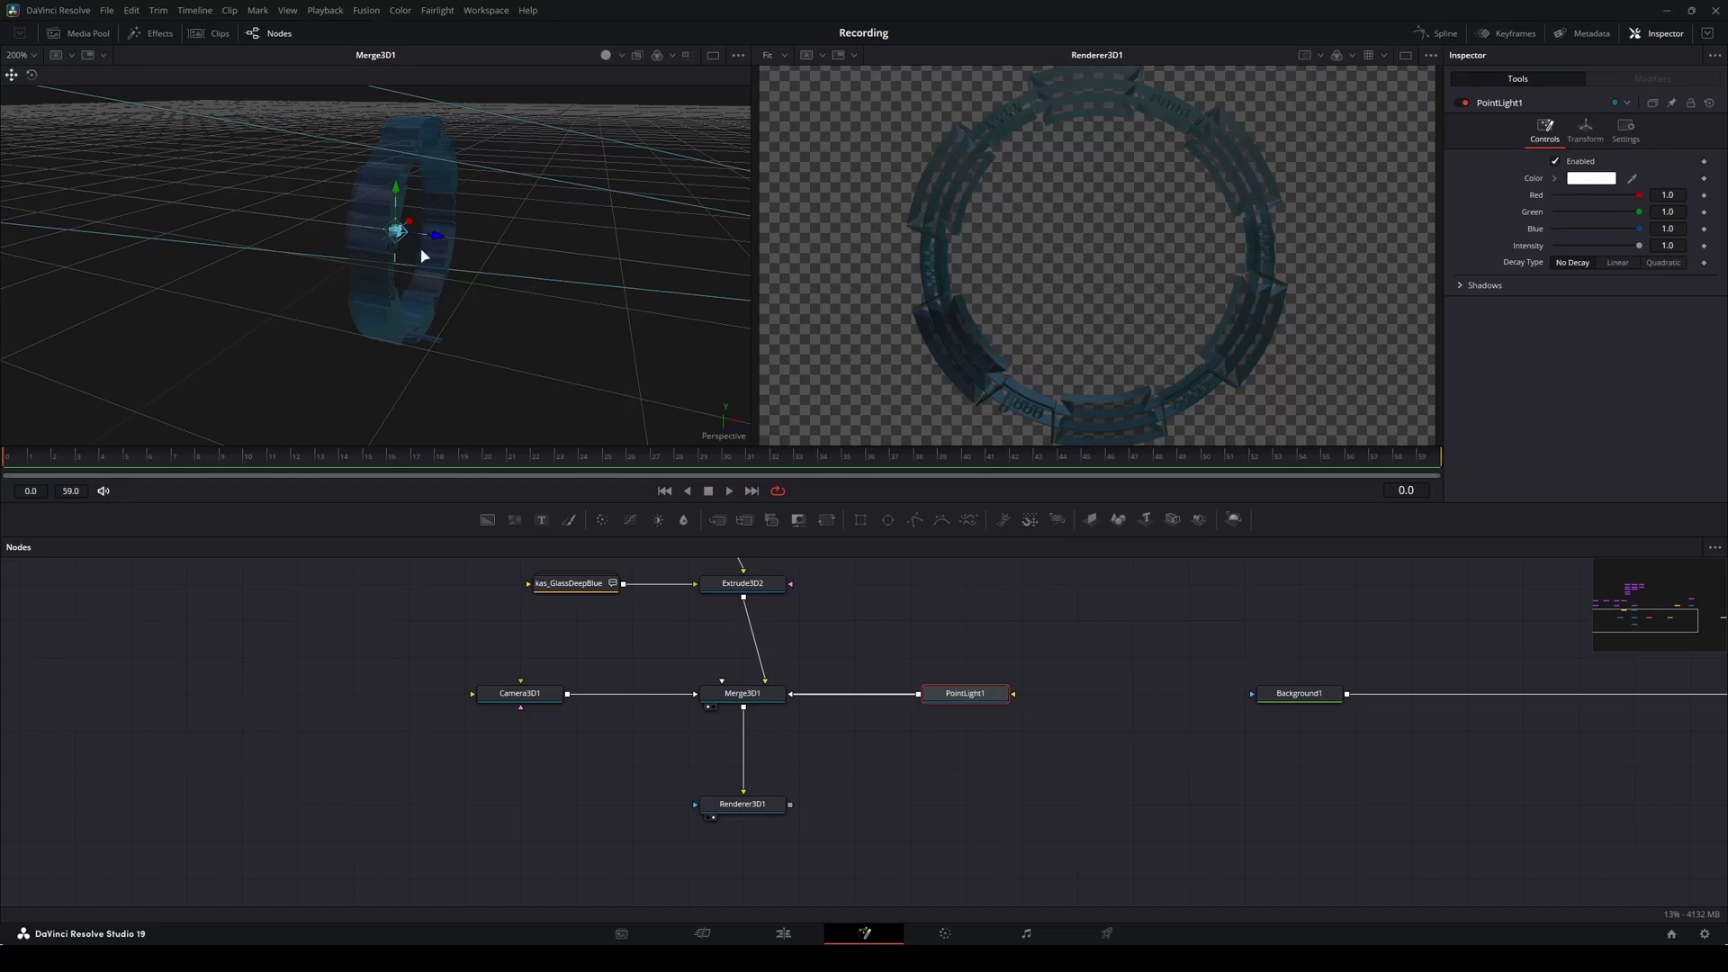
{"action": "left_click_drag", "start_coordinate": [436, 239], "coordinate": [490, 114]}
{"action": "left_click", "coordinate": [1616, 263]}
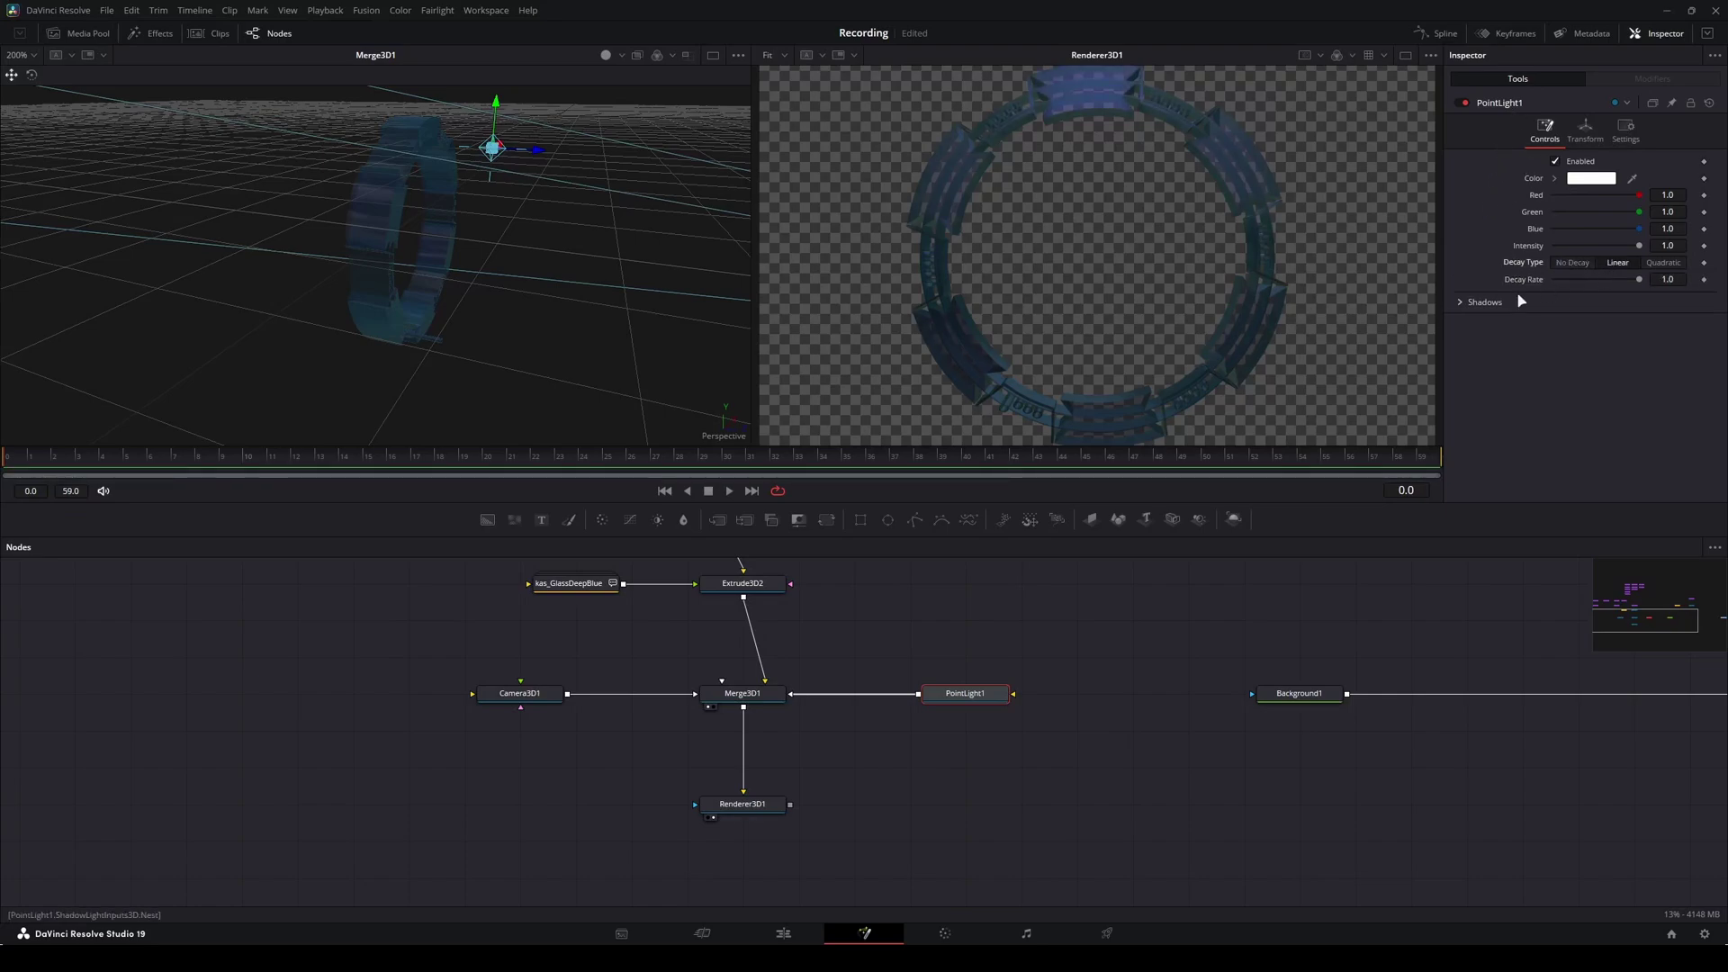
{"action": "left_click", "coordinate": [1667, 246]}
{"action": "type", "text": "5"}
{"action": "key", "text": "Tab"}
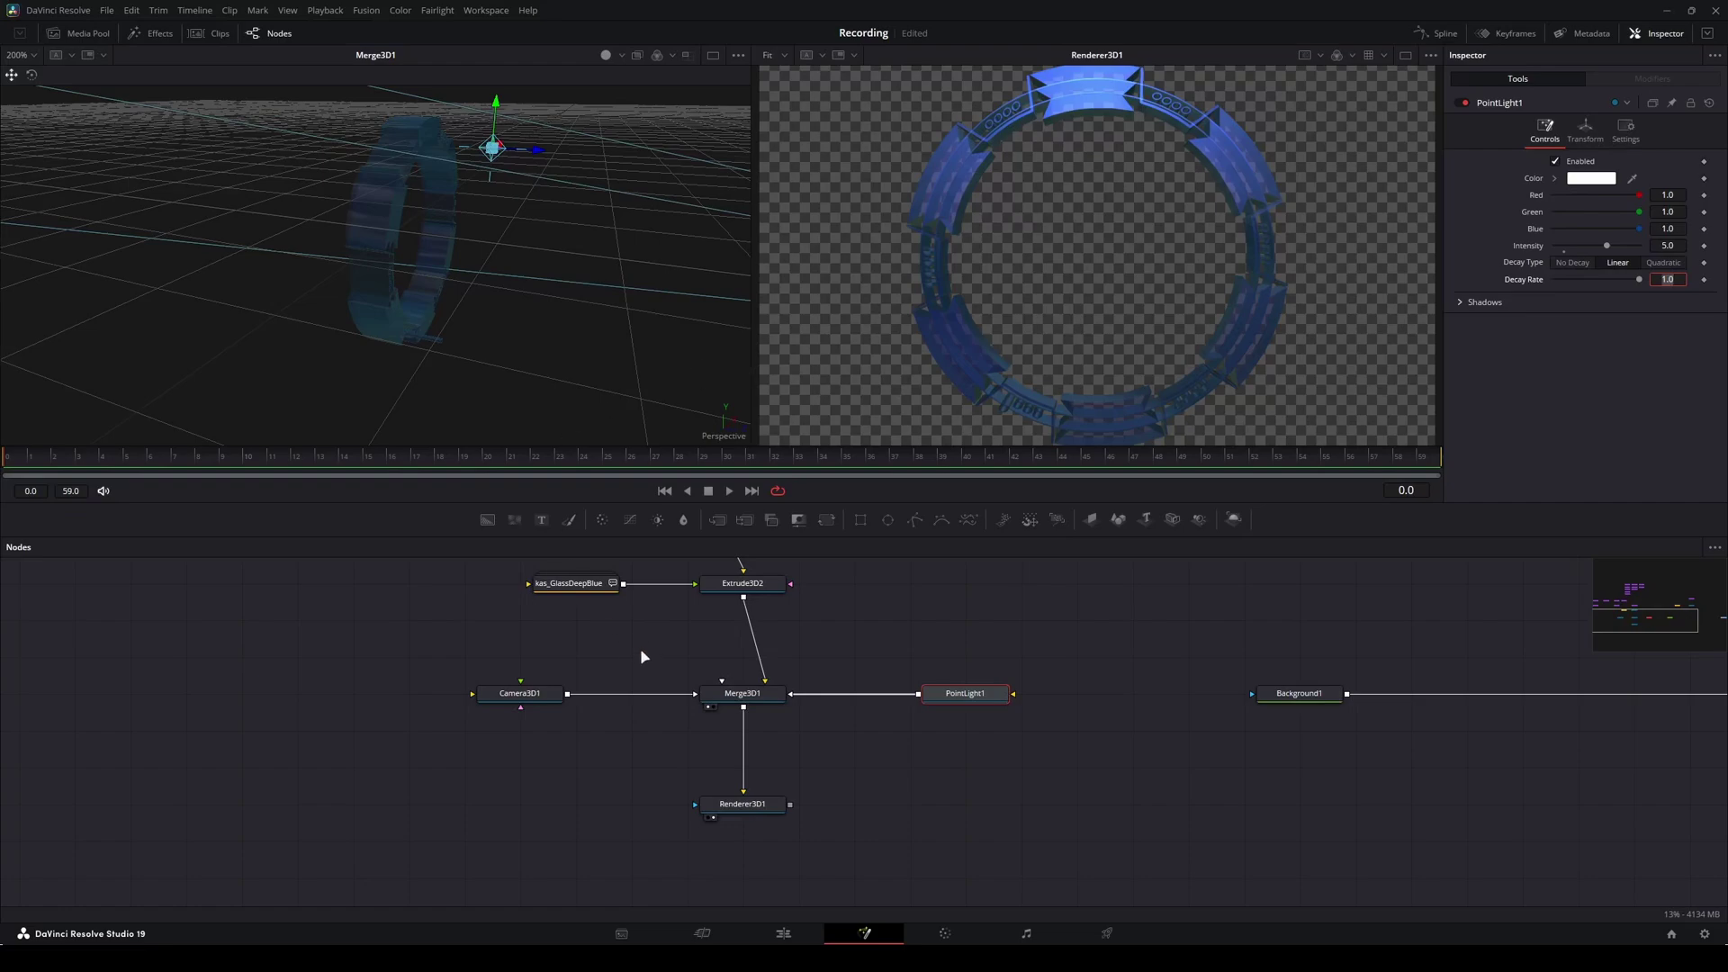
{"action": "scroll", "coordinate": [702, 671], "scroll_direction": "up", "scroll_amount": 1}
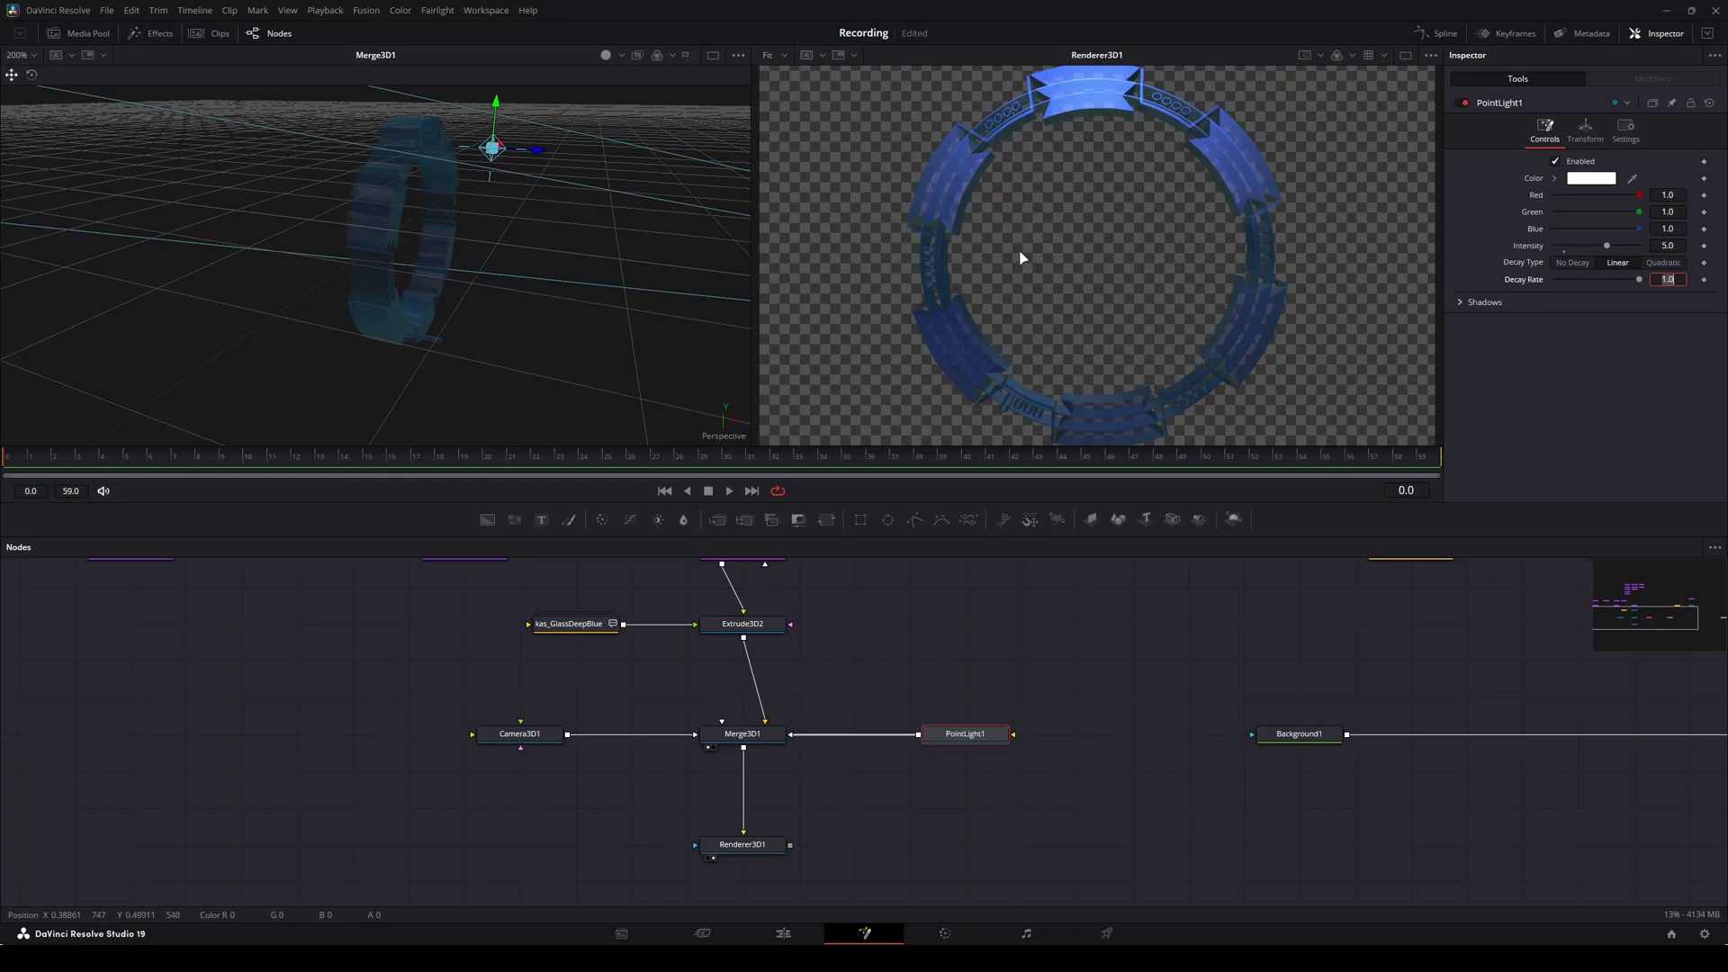
Set Extrude3D2's Rotation Y to -25.9.
{"action": "left_click", "coordinate": [741, 624]}
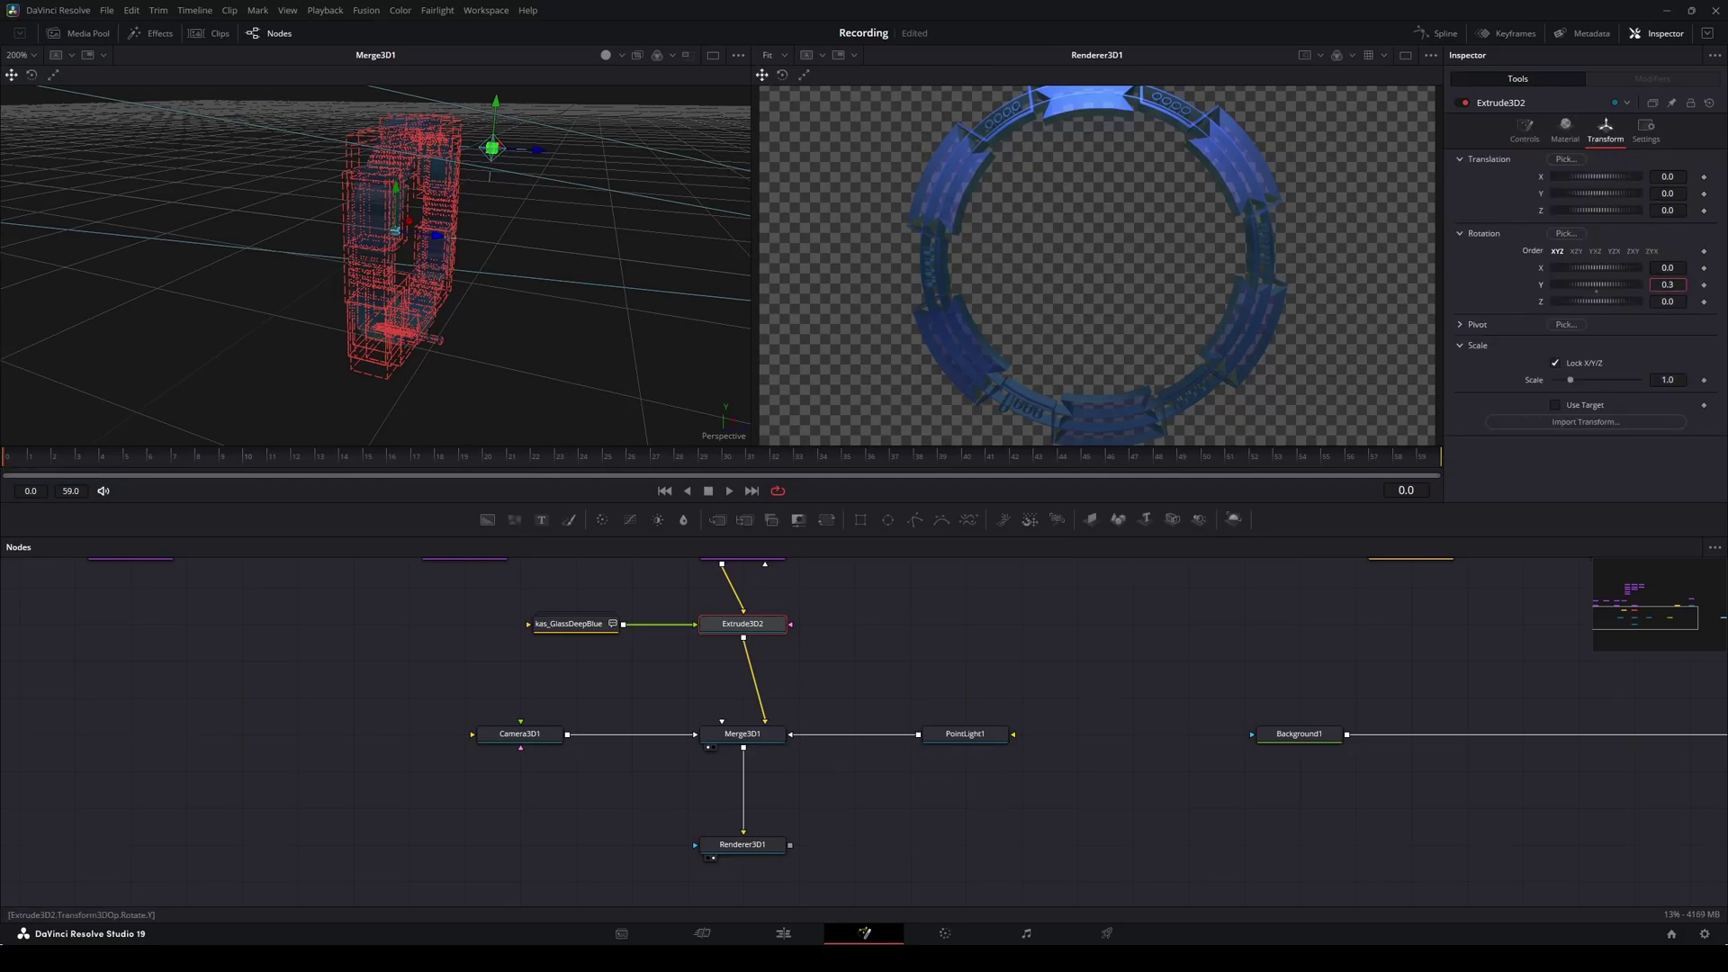
{"action": "mouse_move", "coordinate": [1596, 284]}
{"action": "left_mouse_down"}
{"action": "mouse_move", "coordinate": [1661, 284]}
{"action": "mouse_move", "coordinate": [1514, 284]}
{"action": "mouse_move", "coordinate": [1563, 284]}
{"action": "left_mouse_up"}
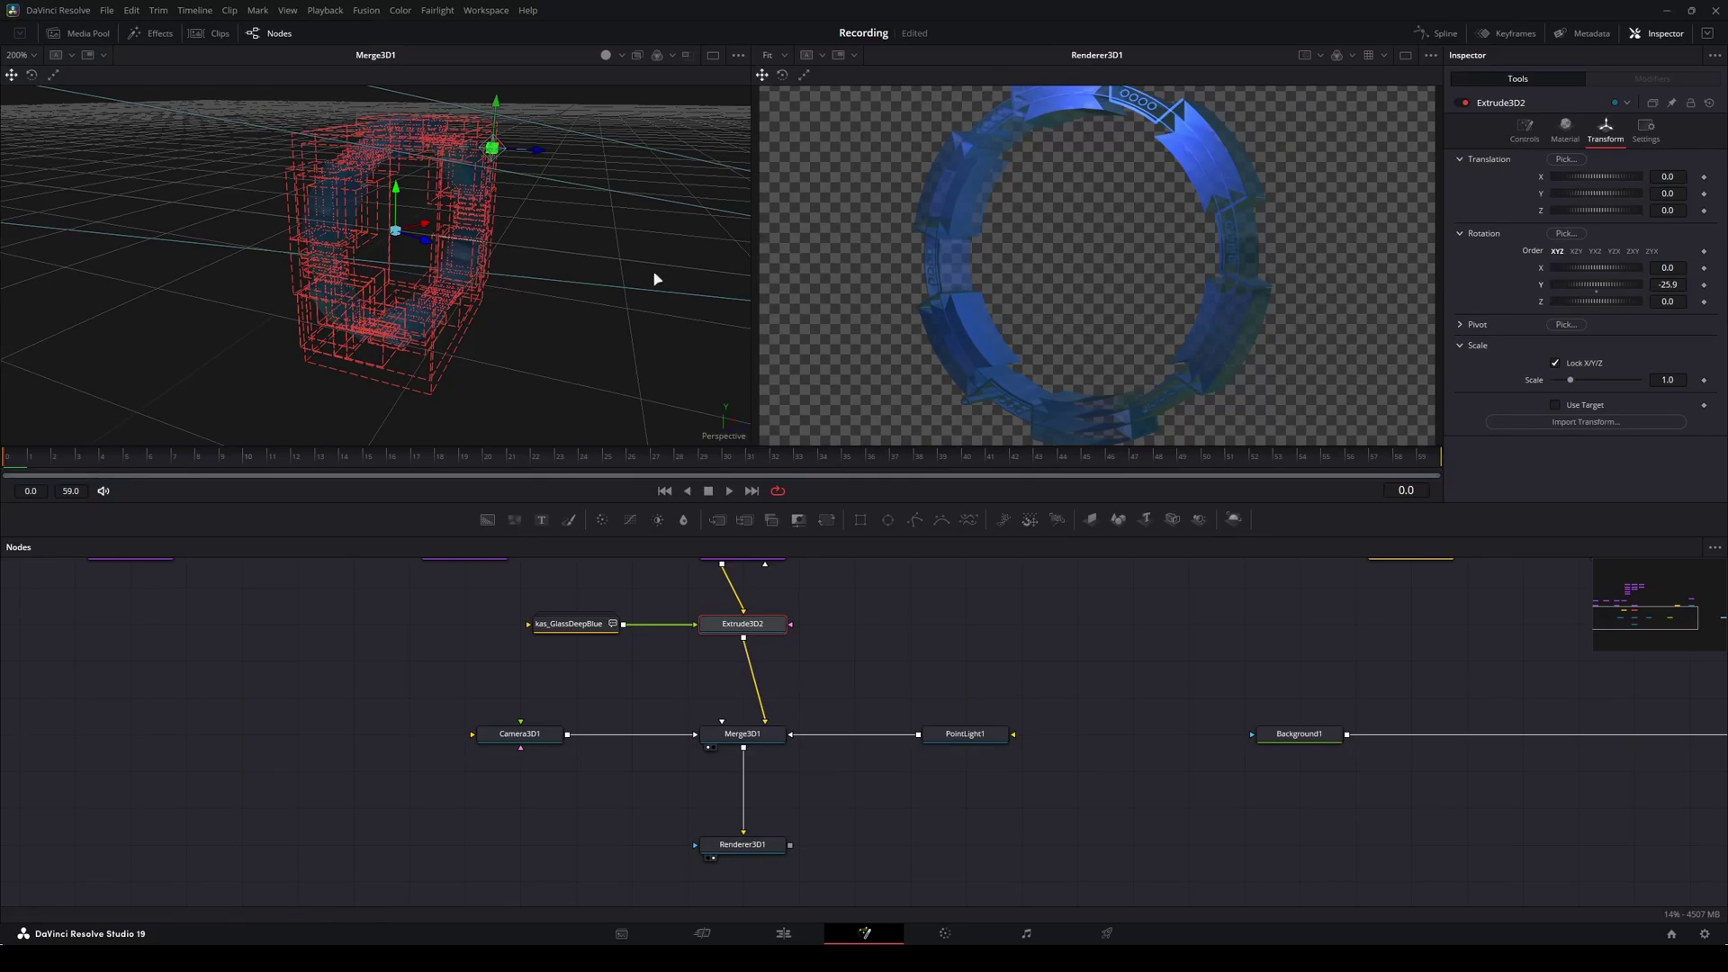
Preview the kas_GlassDeepBlue material in the viewer and remove the SoftGlow node.
{"action": "left_click", "coordinate": [571, 628]}
{"action": "key", "text": "2"}
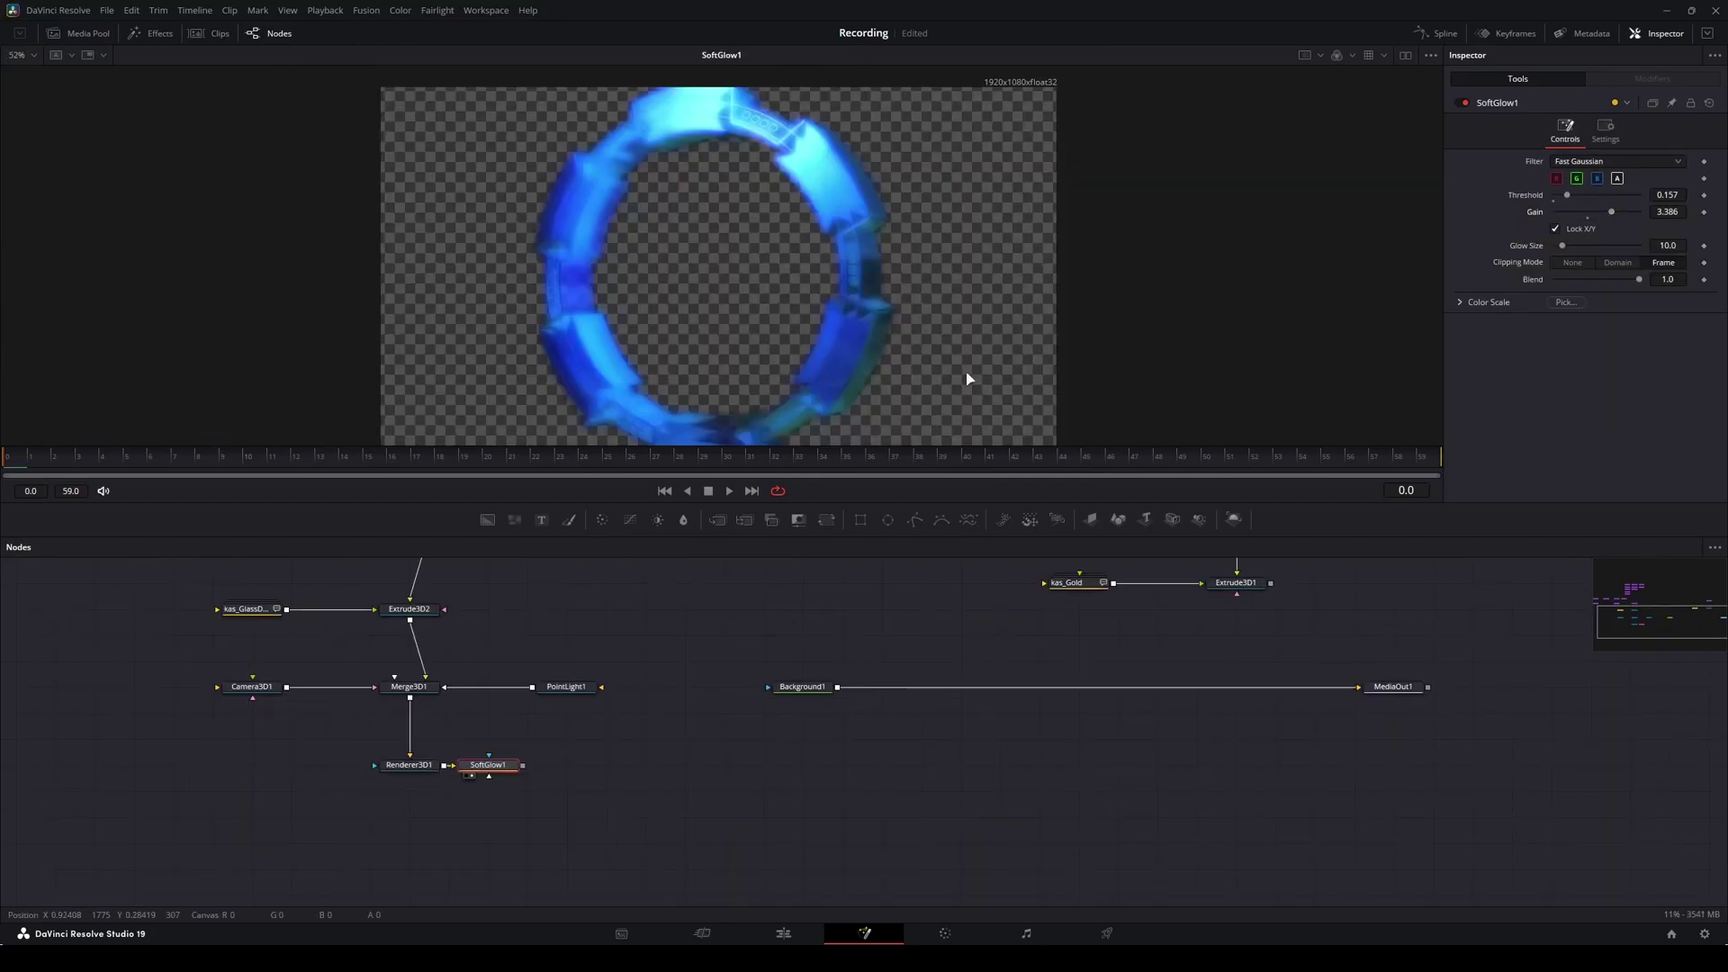
{"action": "key", "text": "ctrl+z"}
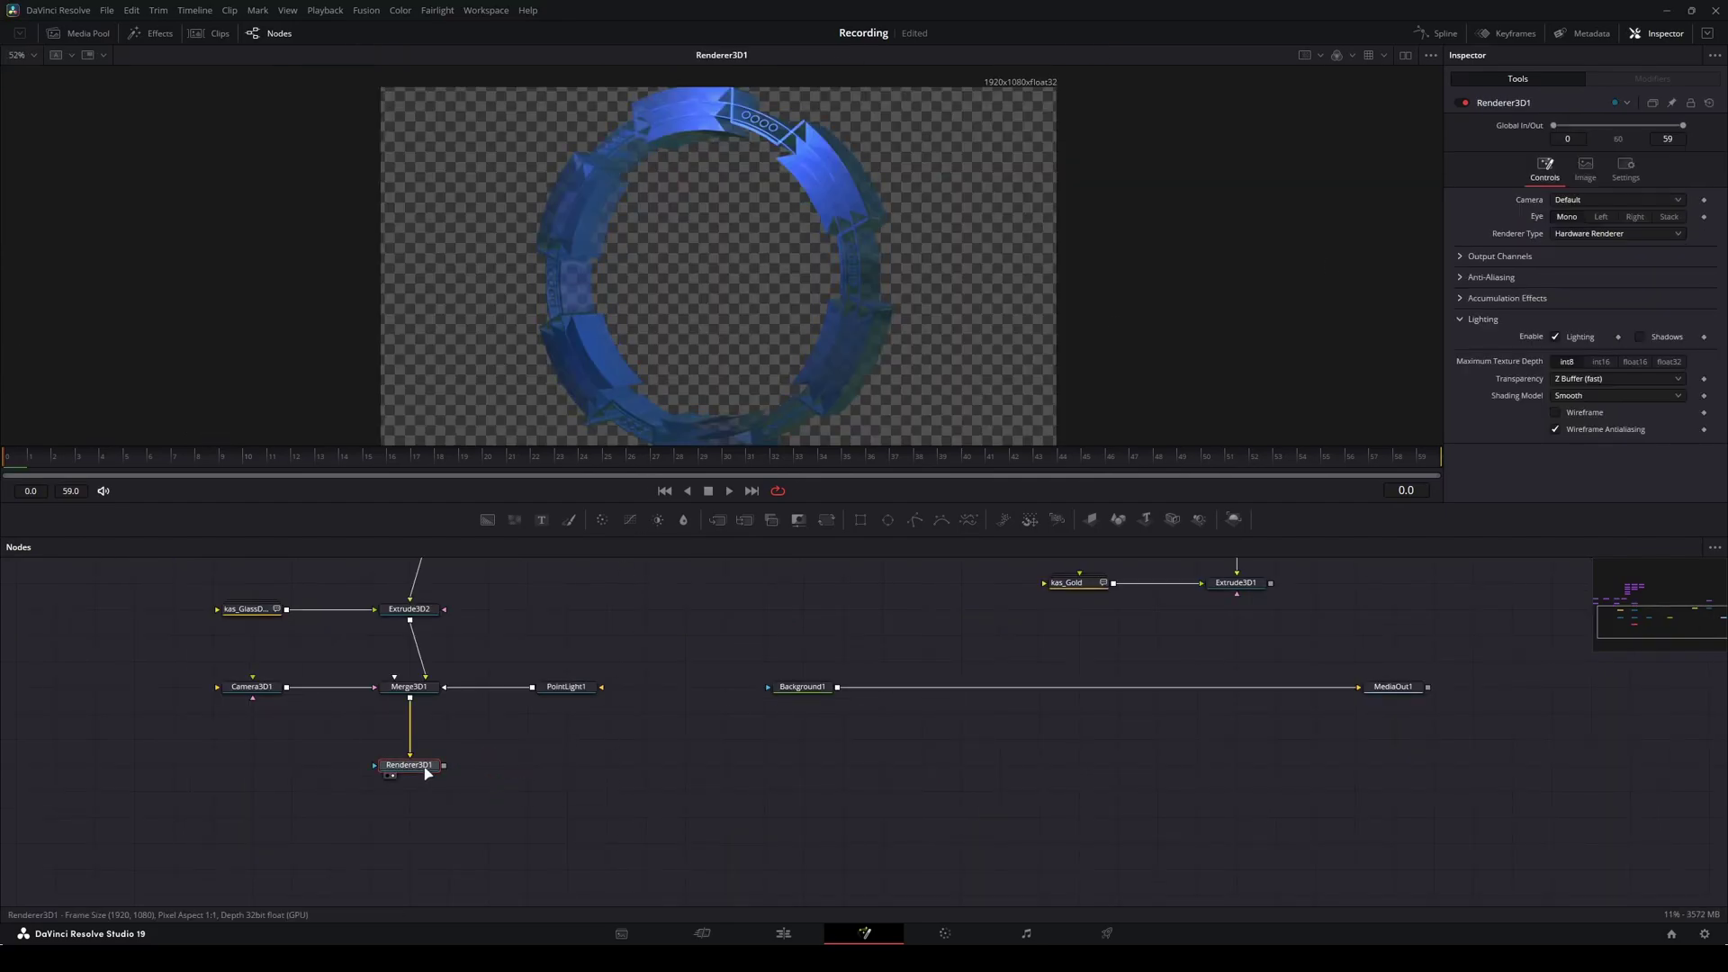
Search 'png' in the tool search and add PNG_Rays_wp after Renderer3D1.
{"action": "key", "text": "shift+space"}
{"action": "type", "text": "png"}
{"action": "key", "text": "Return"}
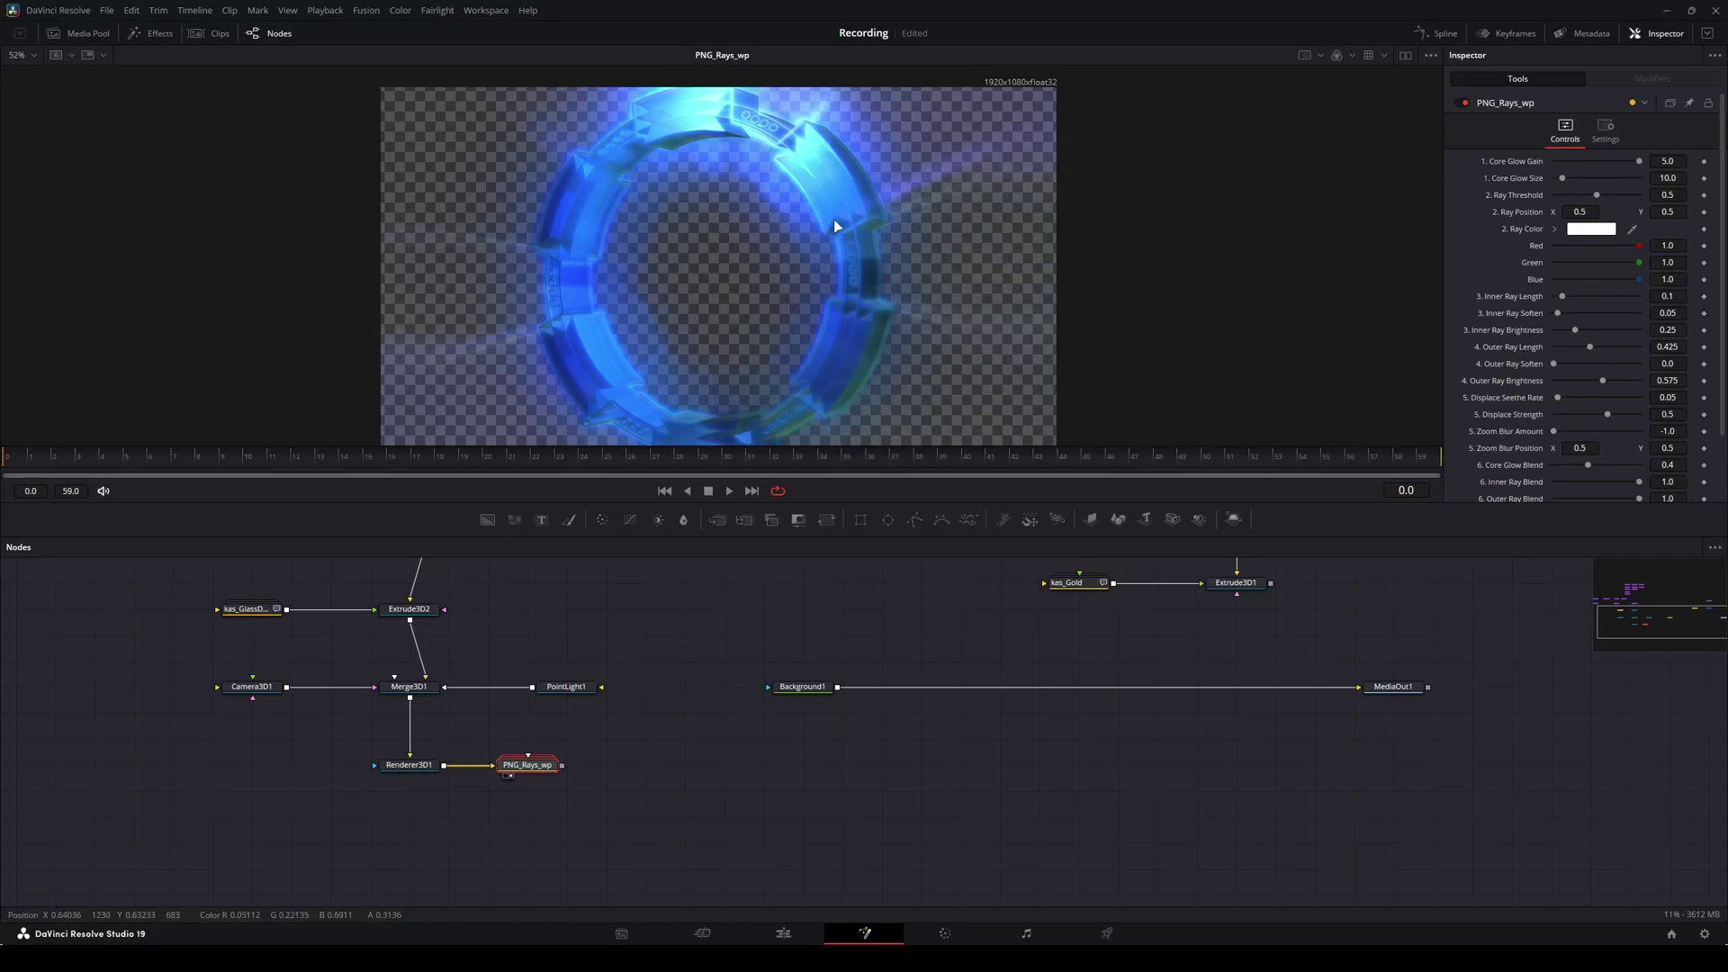
{"action": "scroll", "coordinate": [806, 262], "scroll_direction": "up", "scroll_amount": 3}
{"action": "scroll", "coordinate": [862, 350], "scroll_direction": "down", "scroll_amount": 3}
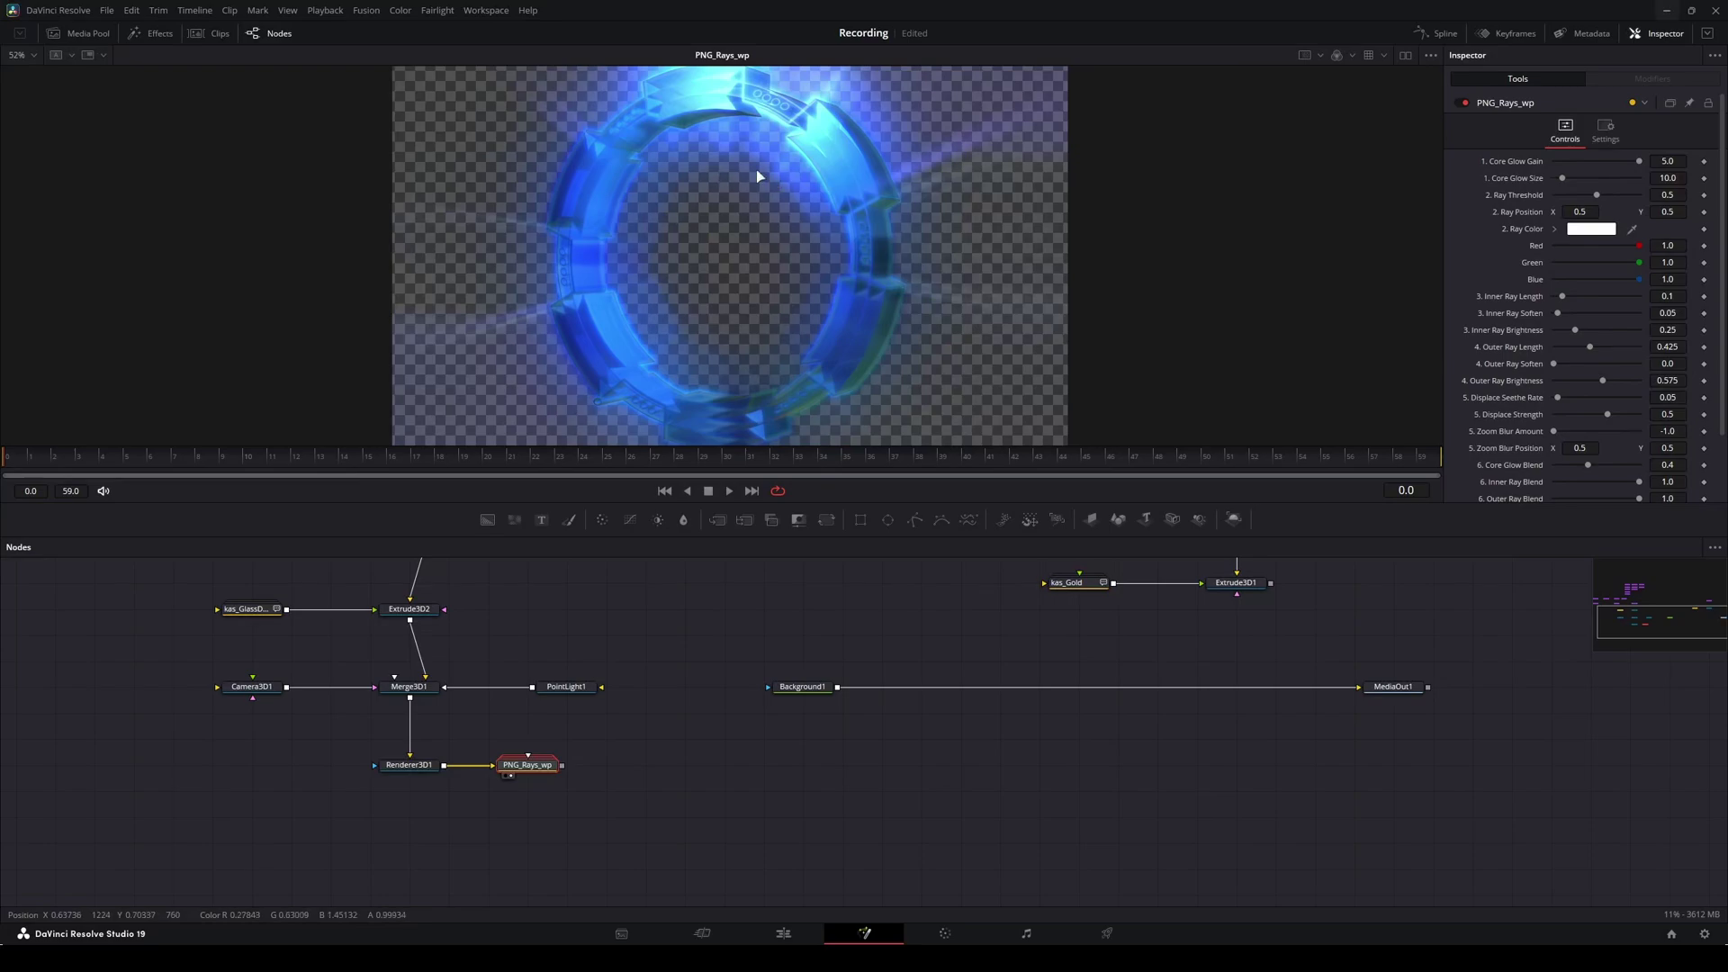
{"action": "scroll", "coordinate": [780, 191], "scroll_direction": "down", "scroll_amount": 1}
{"action": "scroll", "coordinate": [710, 229], "scroll_direction": "up", "scroll_amount": 2}
{"action": "scroll", "coordinate": [738, 232], "scroll_direction": "down", "scroll_amount": 1}
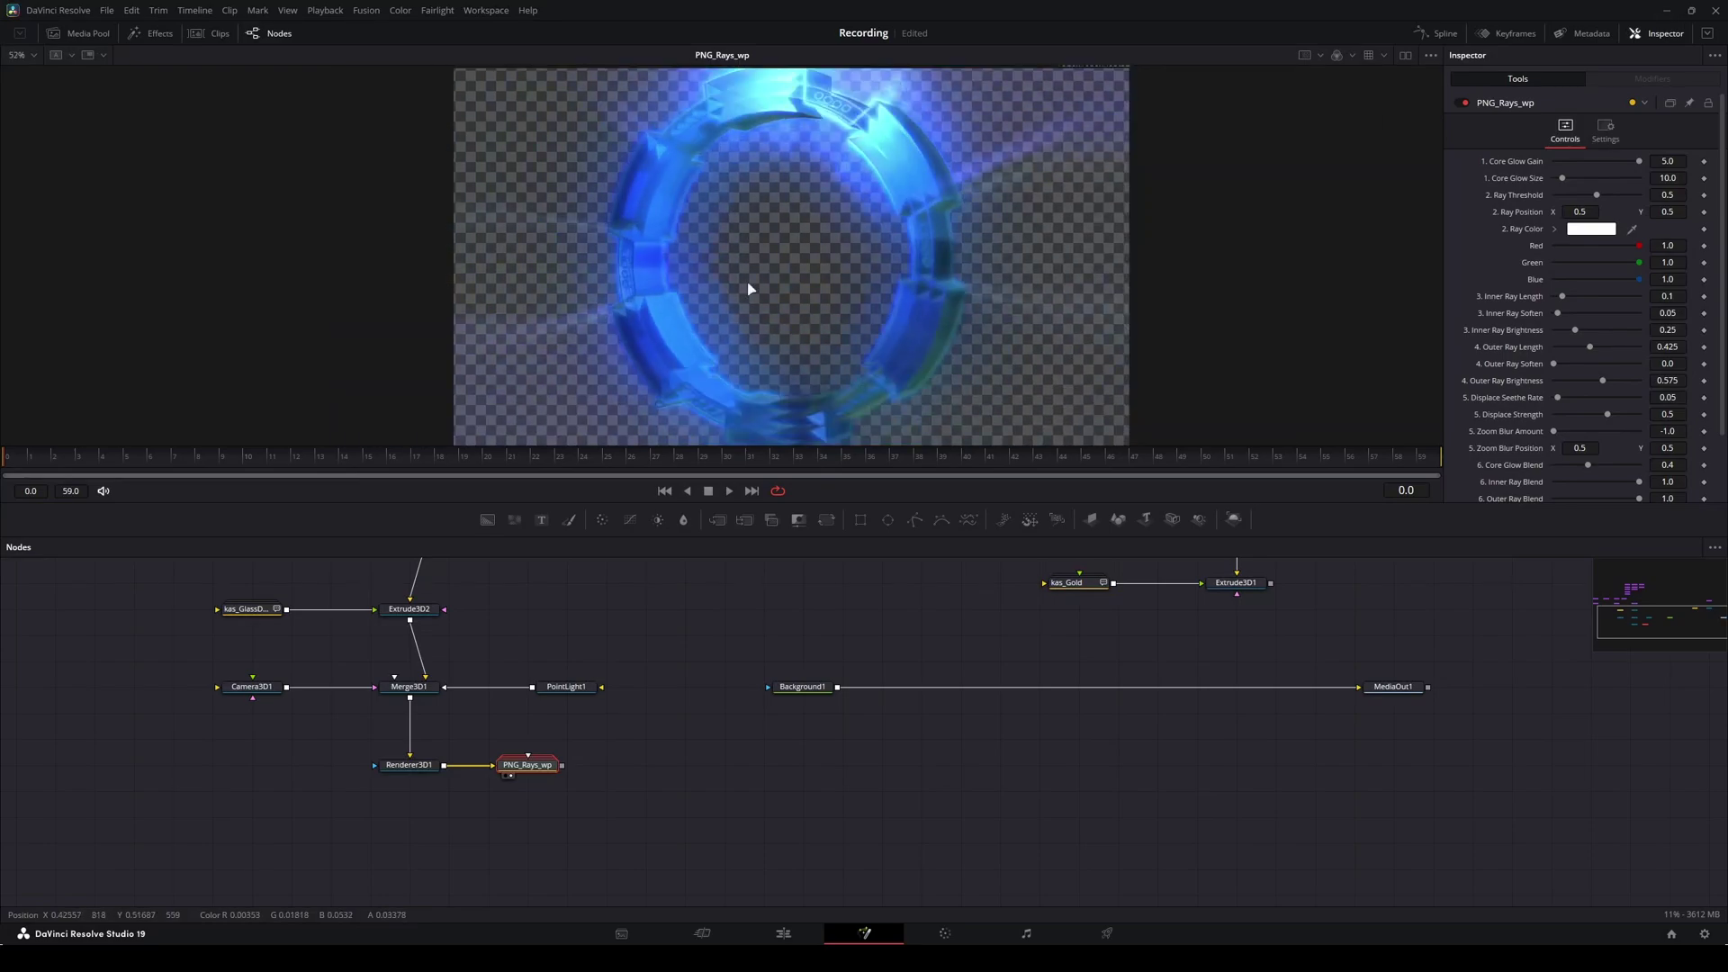